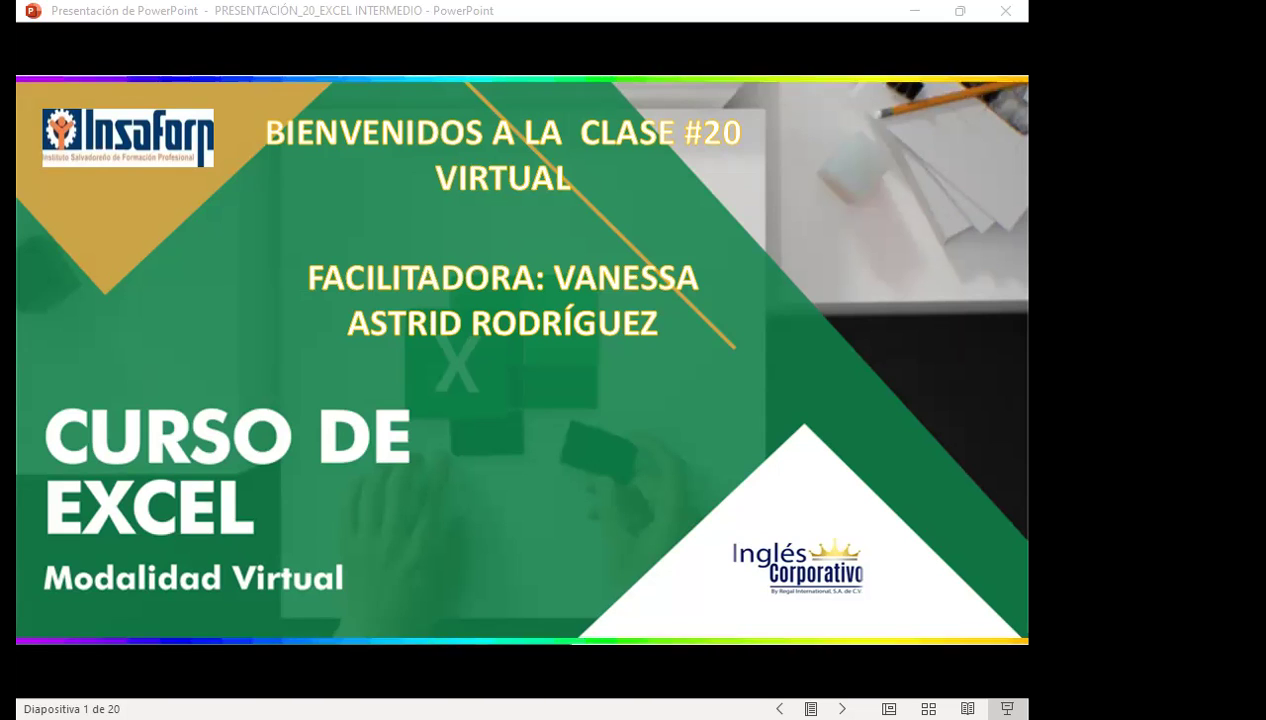
Show the Clase #20 Curso de Excel title slide, then switch to the Libro de Calificaciones gradebook
{"action": "left_click", "coordinate": [793, 580]}
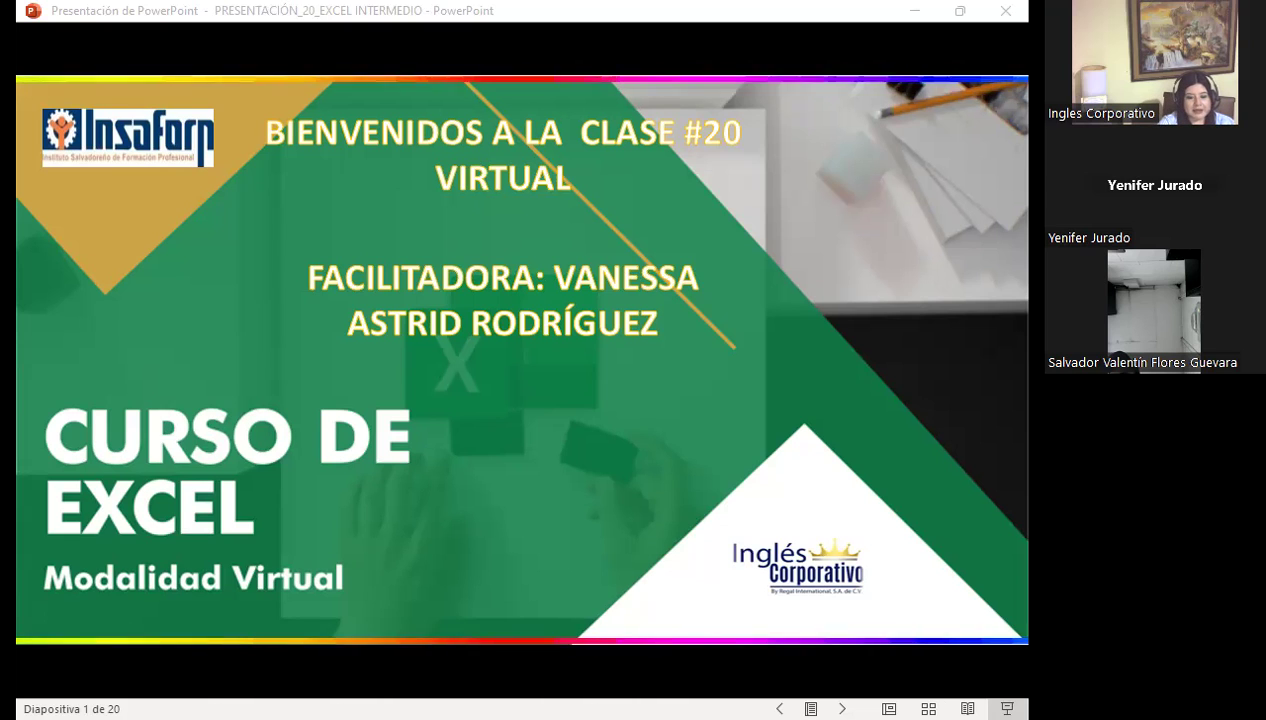
{"action": "left_click", "coordinate": [596, 585]}
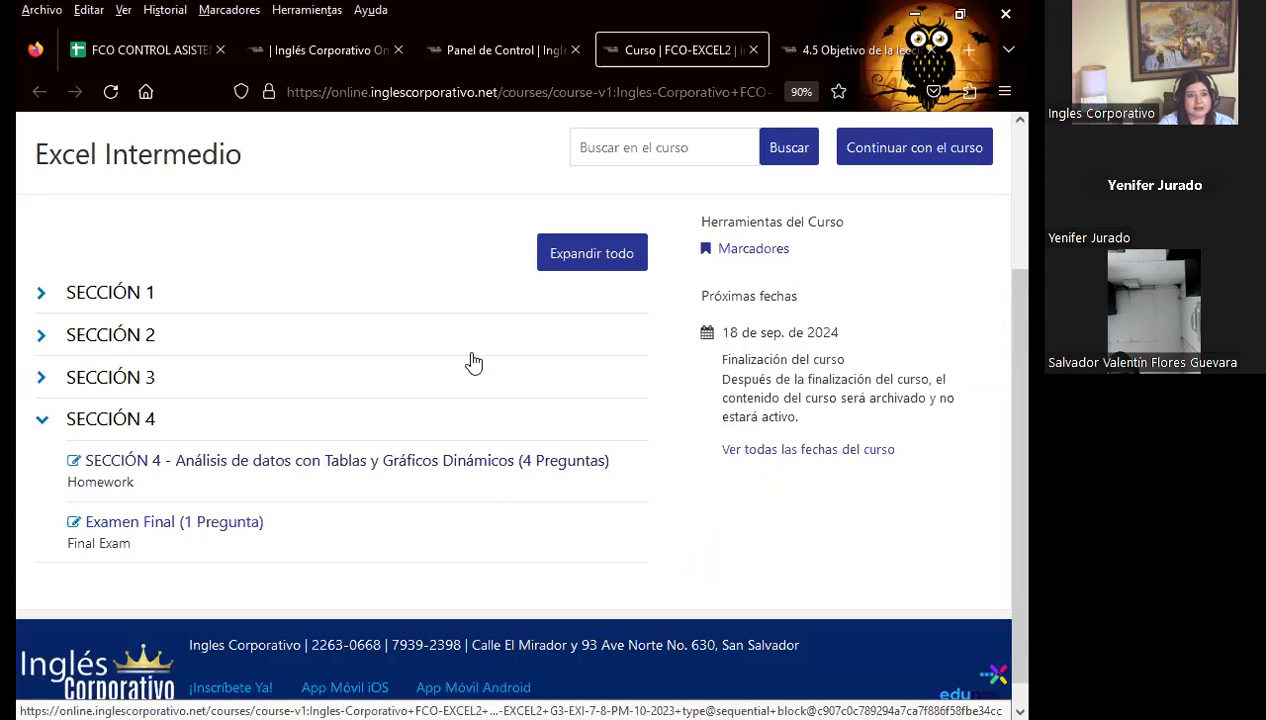
{"action": "left_click", "coordinate": [333, 50]}
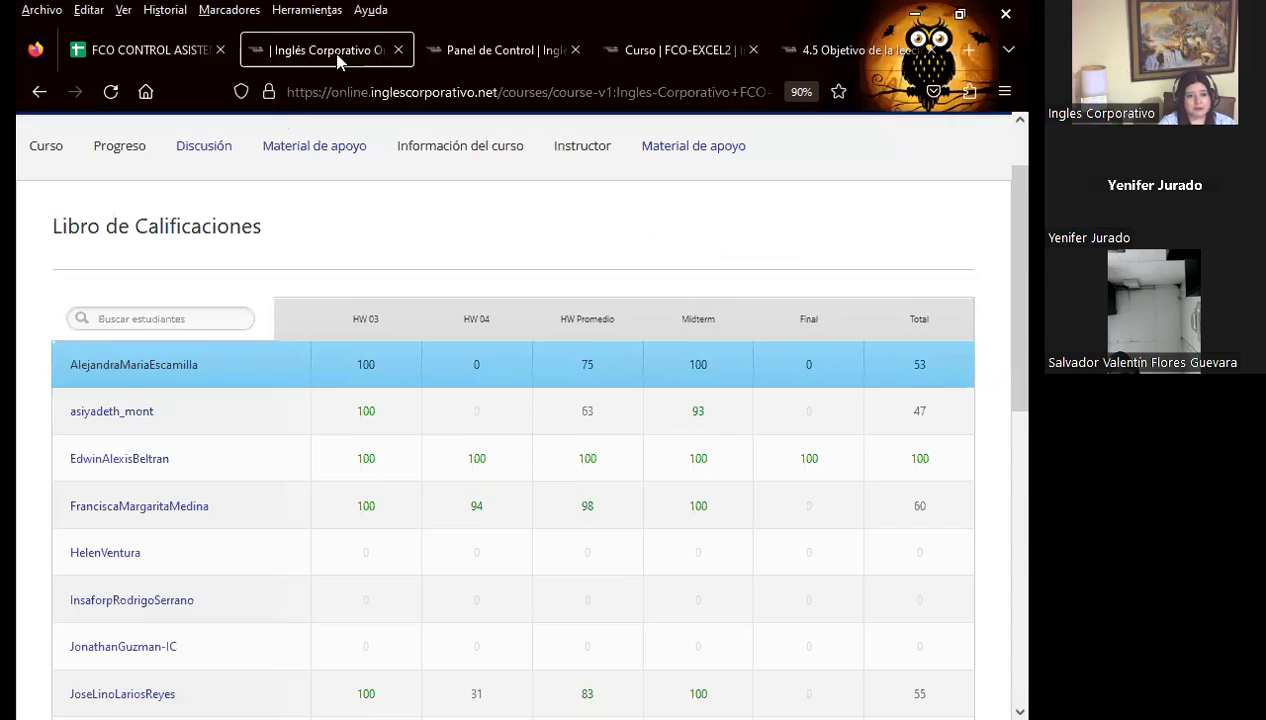
Switch to the 'Curso | FCO-EXCEL2' tab showing the Excel Intermedio course outline
{"action": "left_click", "coordinate": [707, 47]}
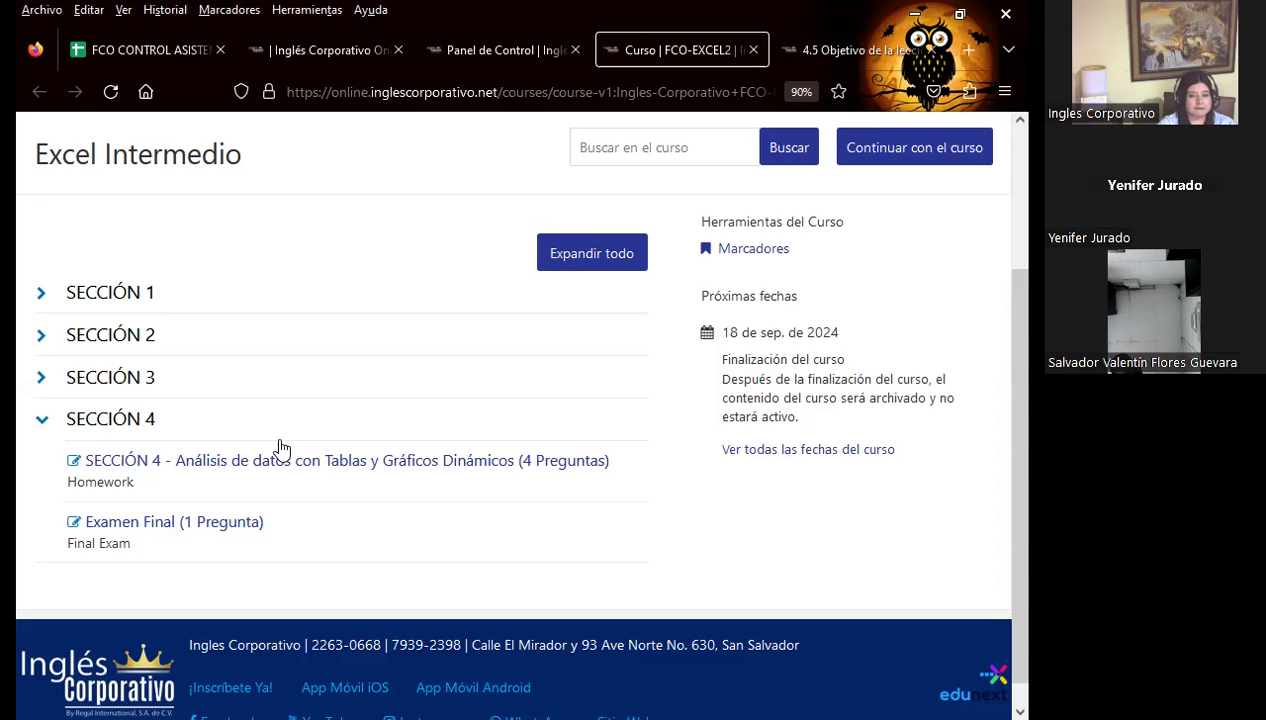
Switch to the '4.5 Objetivo de la lección' browser tab
{"action": "left_click", "coordinate": [876, 48]}
Scroll down the clase #20 forum until the pivot table question post appears
{"action": "scroll", "coordinate": [593, 452], "scroll_direction": "down", "scroll_amount": 2}
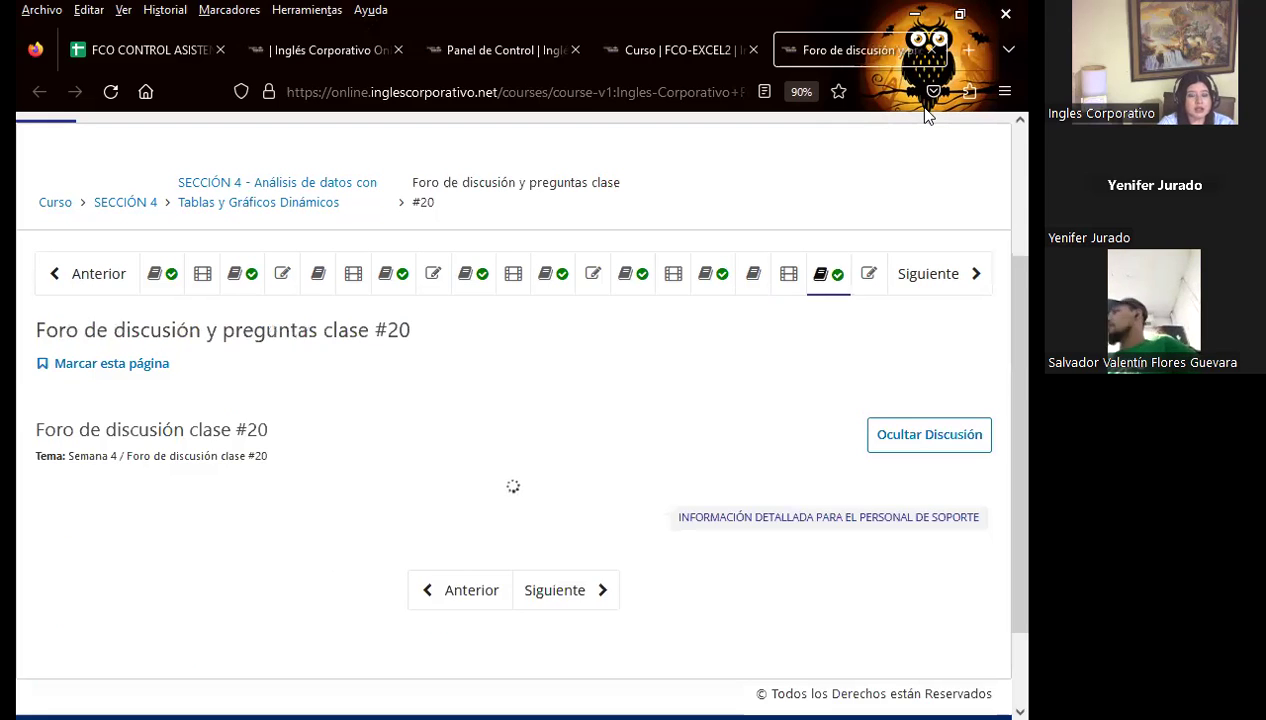
{"action": "scroll", "coordinate": [336, 400], "scroll_direction": "down", "scroll_amount": 2}
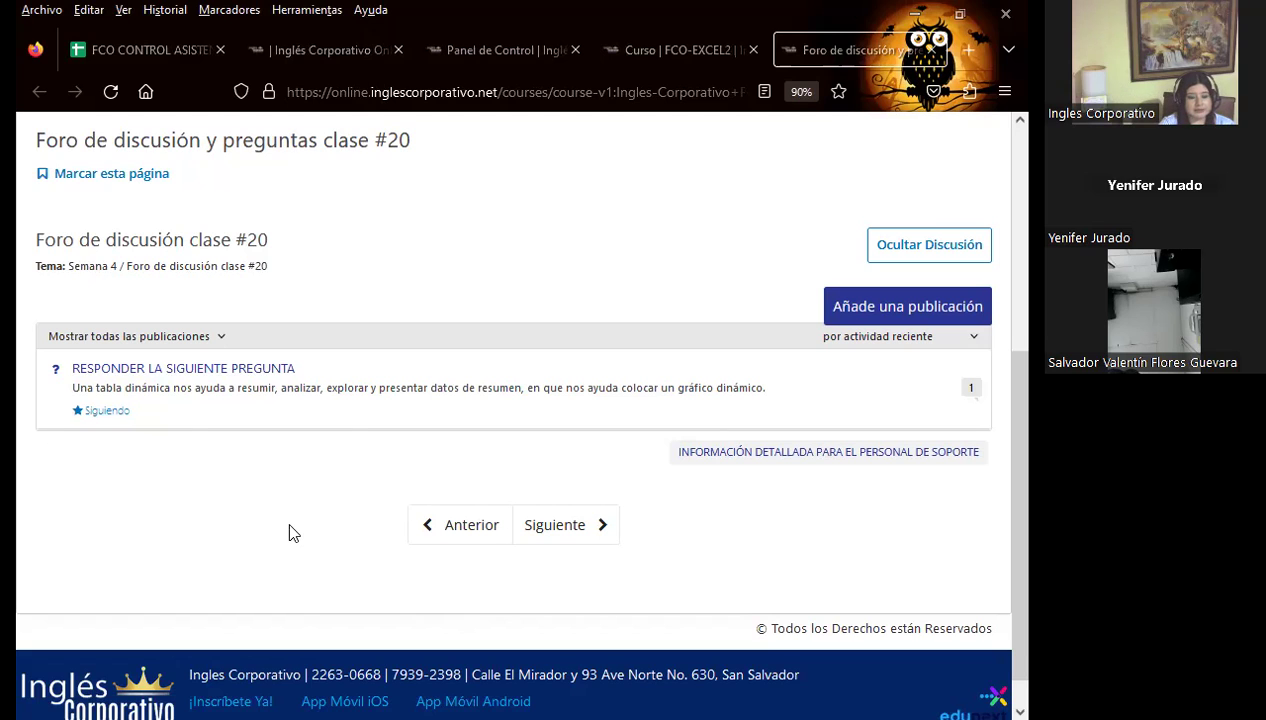
Return to the Clase #20 slideshow and advance past the title slide
{"action": "key", "text": "alt+Tab"}
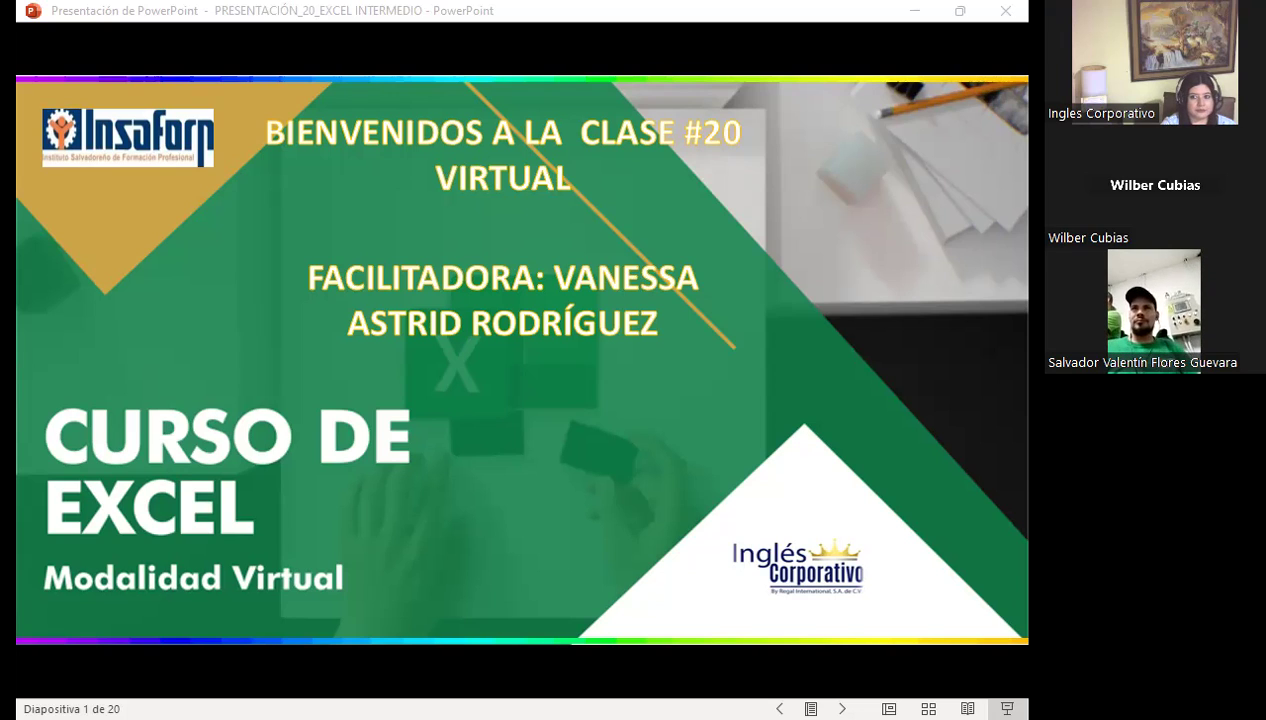
{"action": "left_click", "coordinate": [632, 420]}
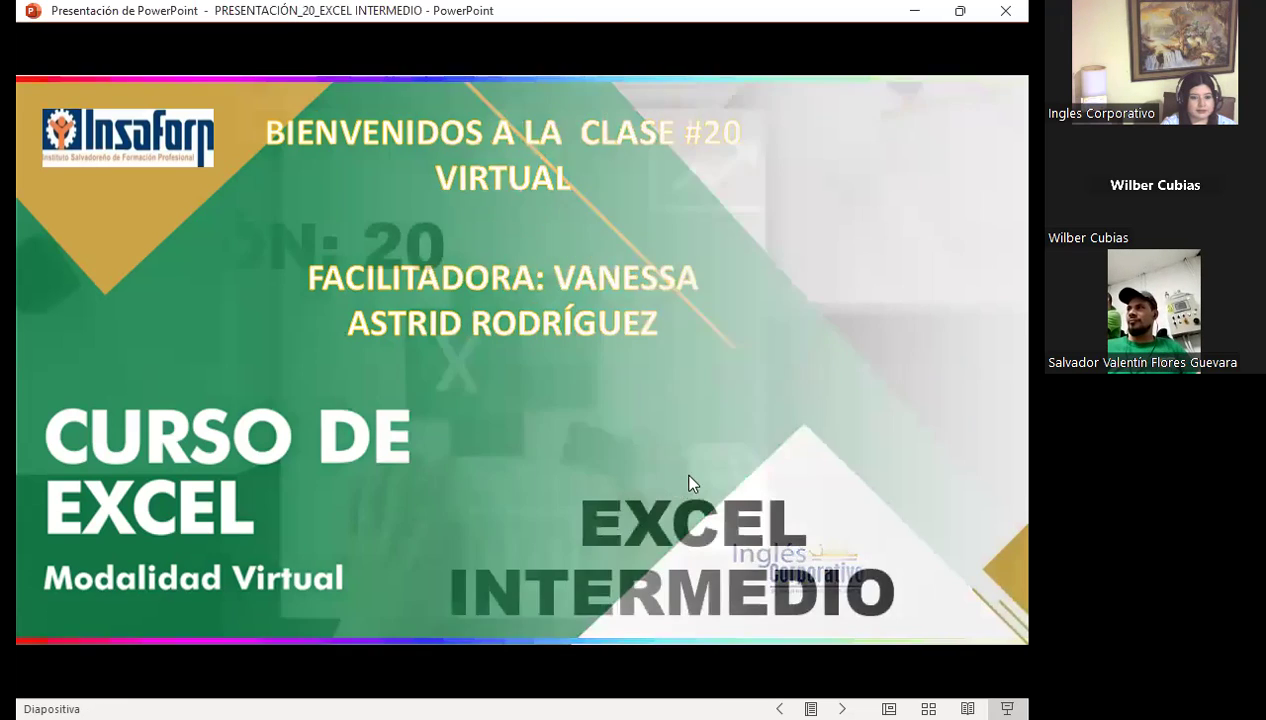
Advance through the Agenda and session-objective slides to 'Características de los gráficos dinámicos'
{"action": "left_click", "coordinate": [640, 412]}
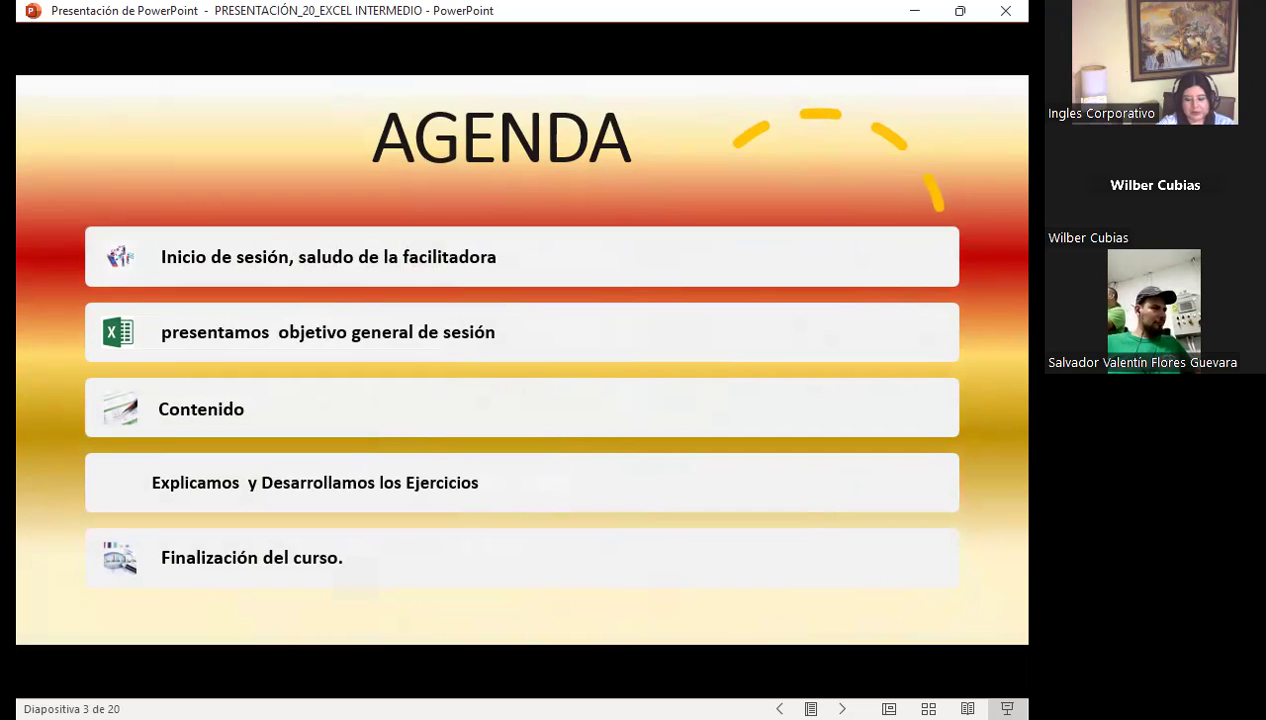
{"action": "key", "text": "Right"}
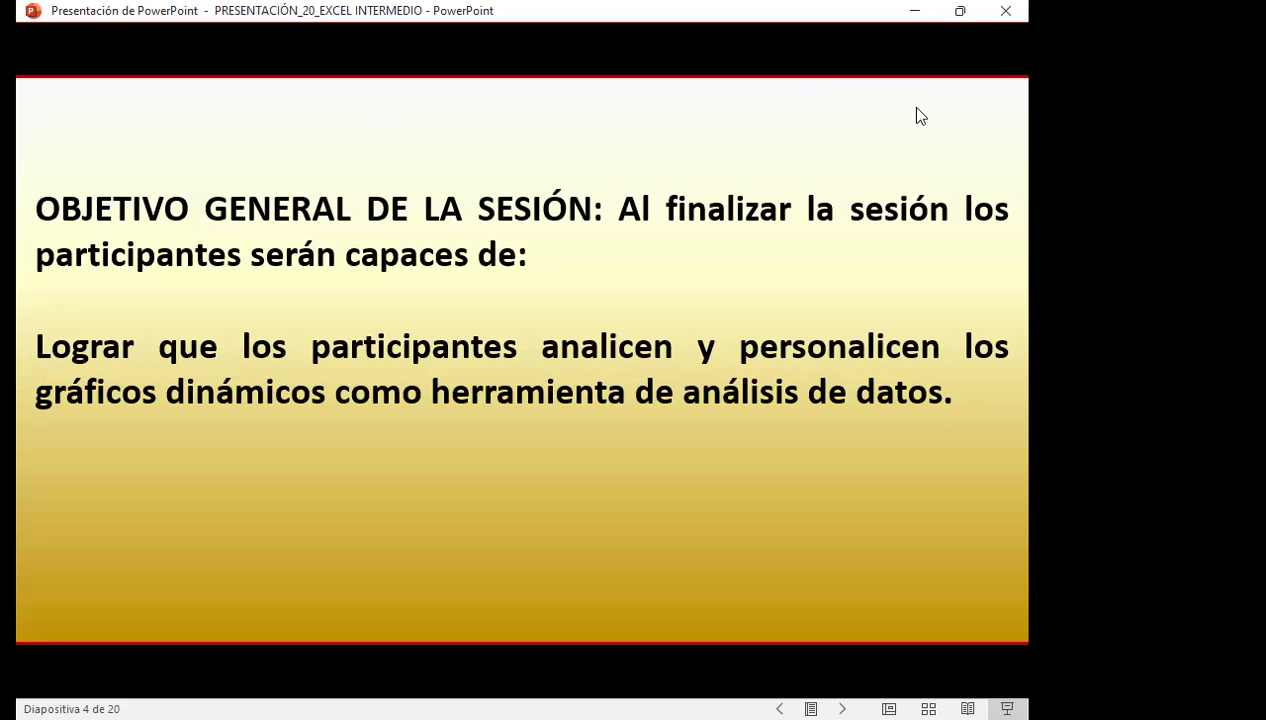
{"action": "left_click", "coordinate": [920, 115]}
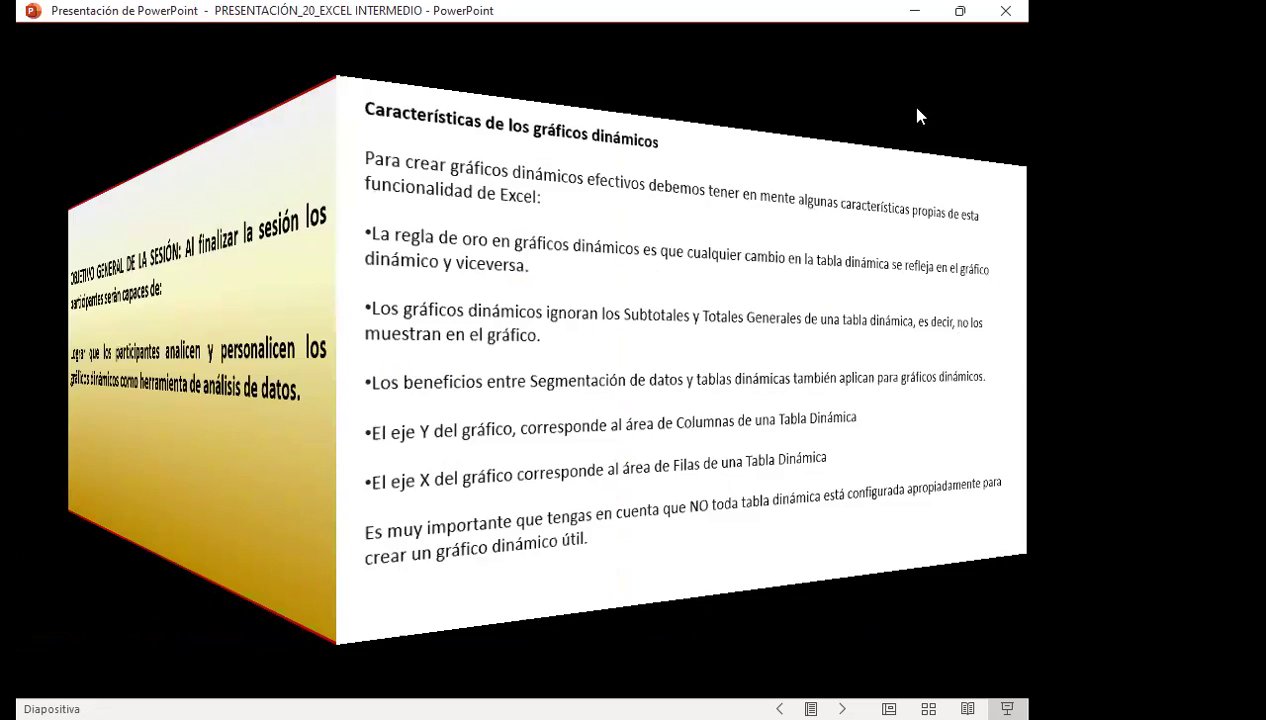
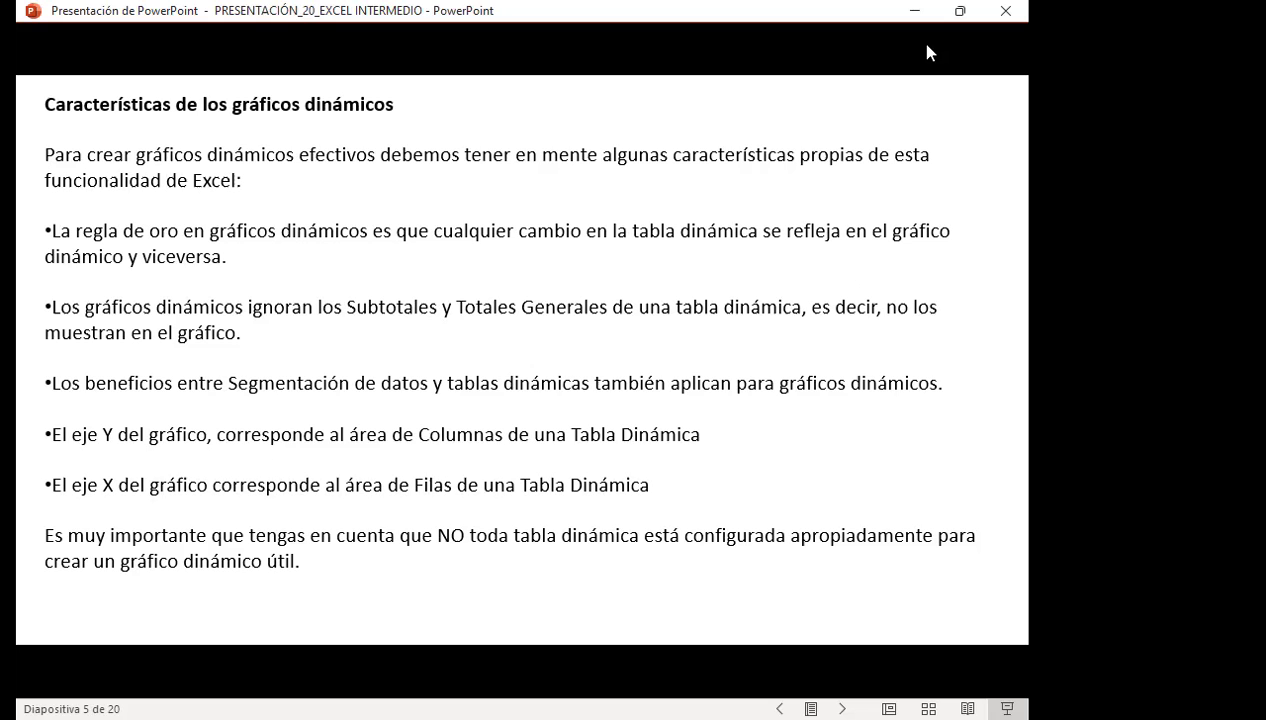
Advance to the EJERCICIOS slide, then switch over to the Excel workbook
{"action": "key", "text": "Right"}
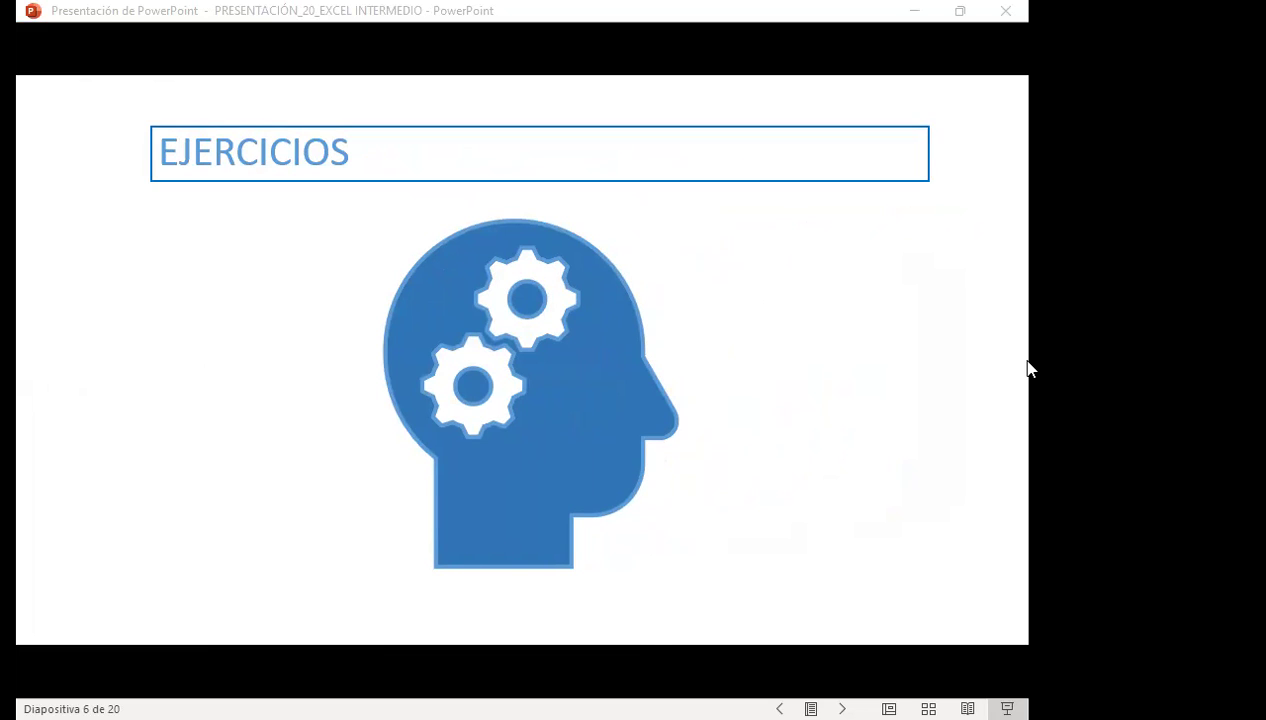
{"action": "key", "text": "alt+Tab"}
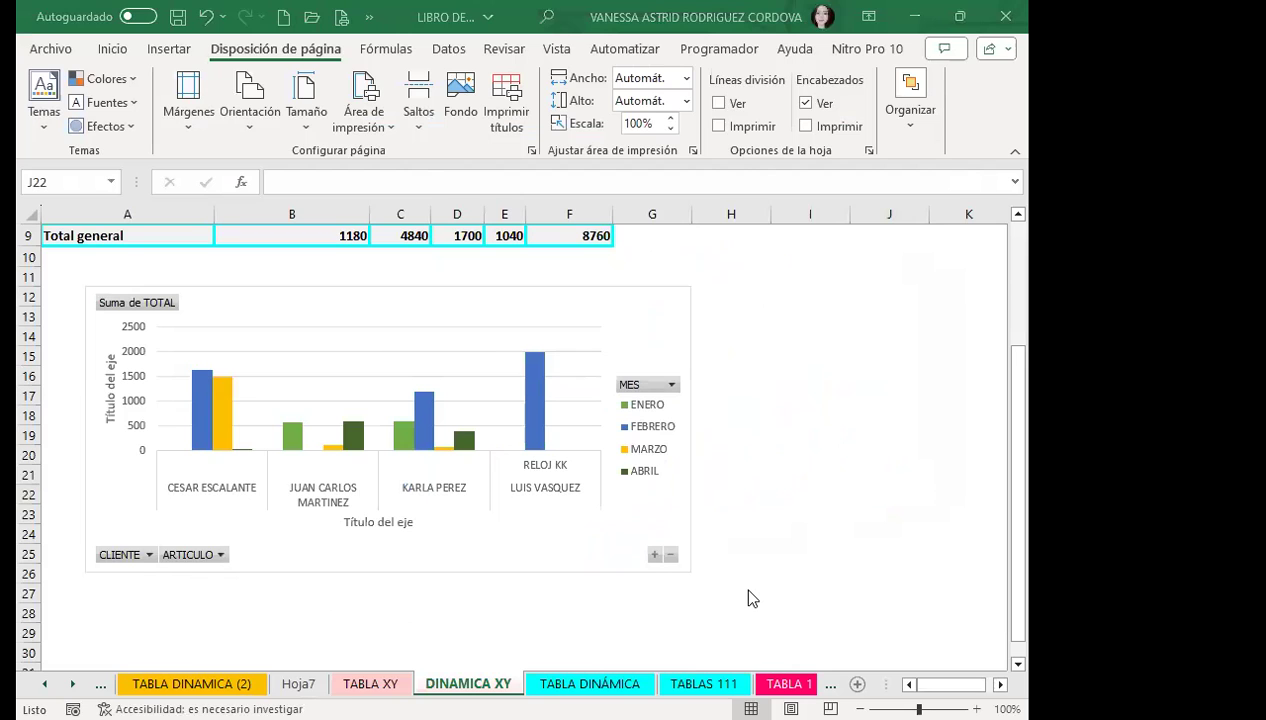
View the TABLA (2) data, then inspect the TABLA DINAMICA (2) pivot table and chart
{"action": "left_click", "coordinate": [44, 684]}
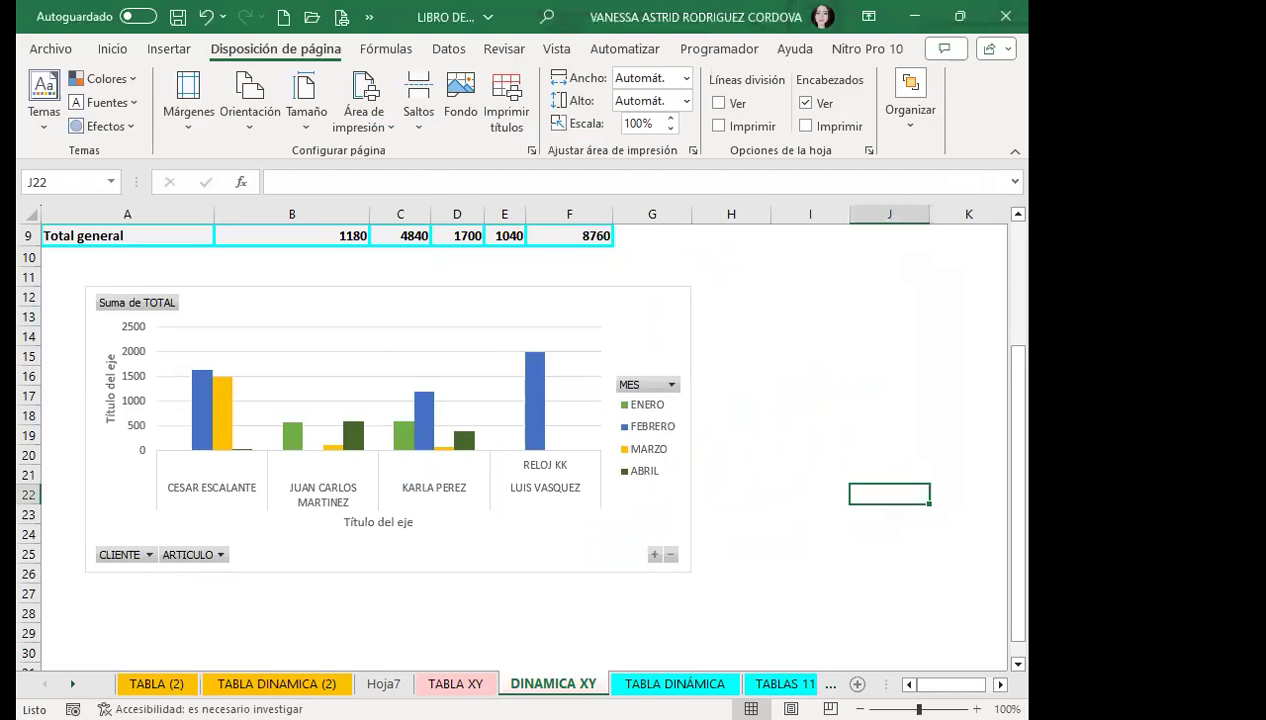
{"action": "left_click", "coordinate": [156, 684]}
{"action": "key", "text": "ctrl+Page_Down"}
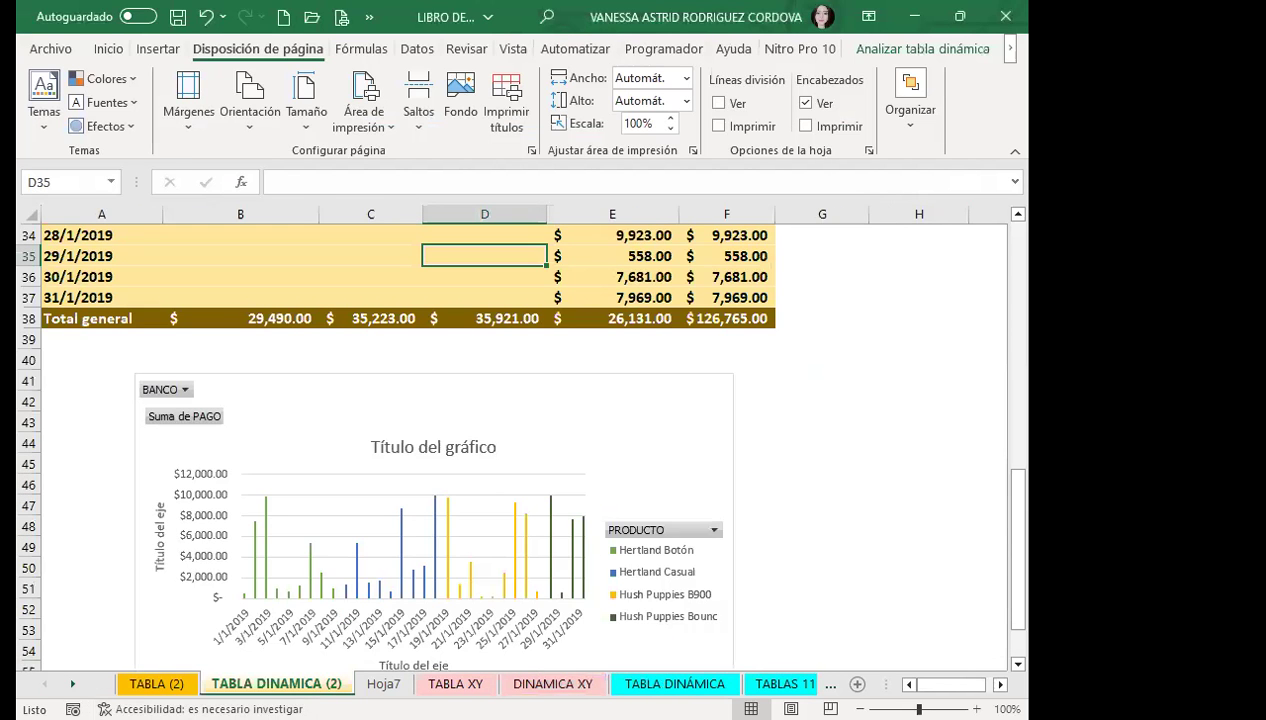
{"action": "left_click", "coordinate": [713, 455]}
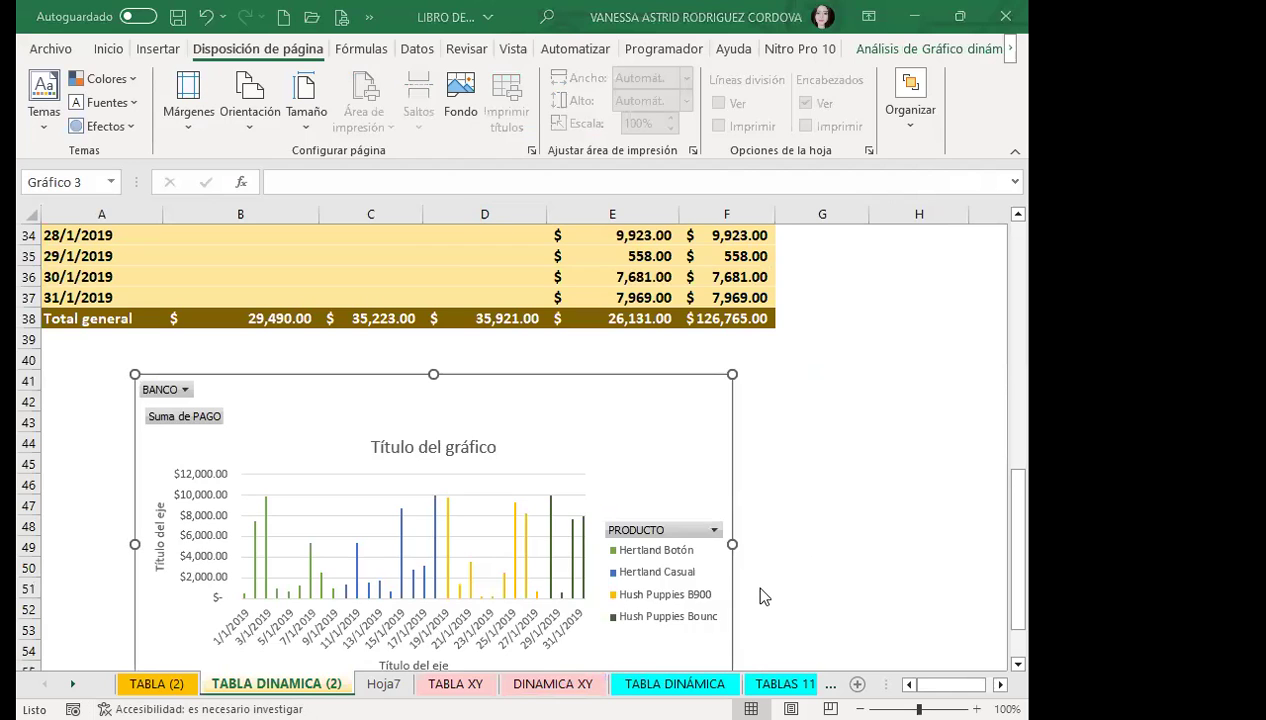
{"action": "scroll", "coordinate": [760, 596], "scroll_direction": "up", "scroll_amount": 11}
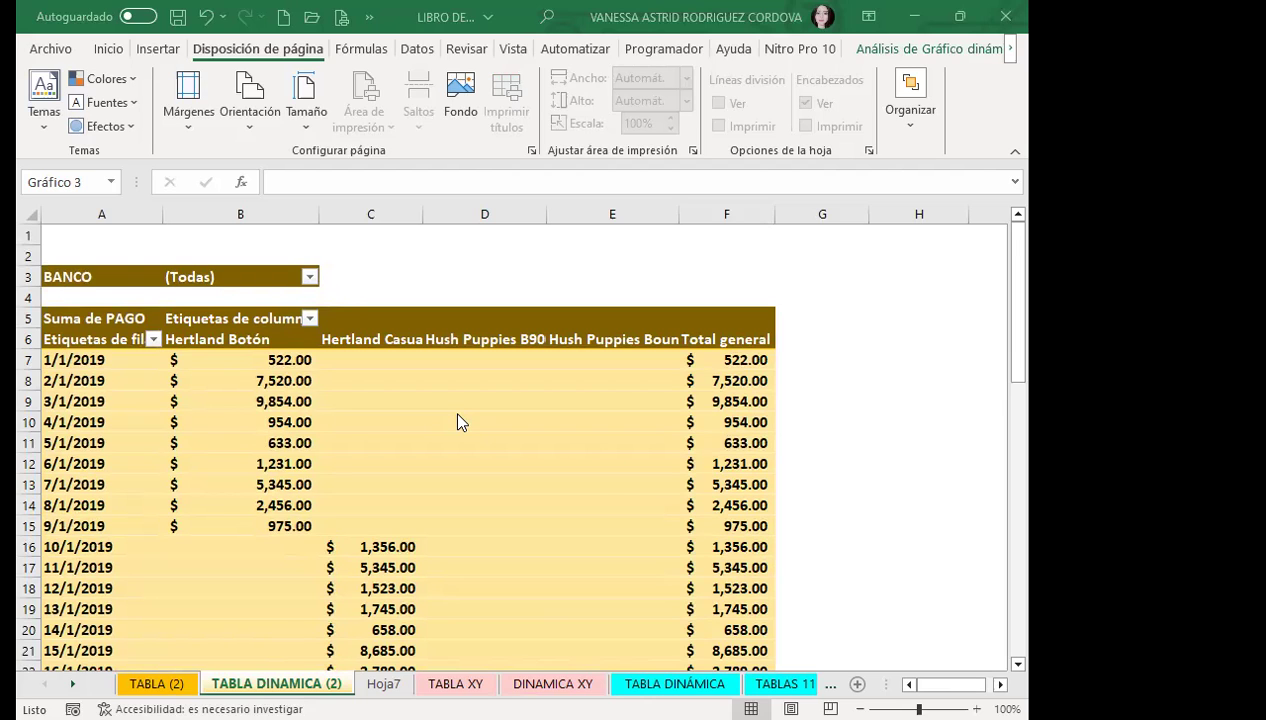
{"action": "scroll", "coordinate": [458, 420], "scroll_direction": "down", "scroll_amount": 6}
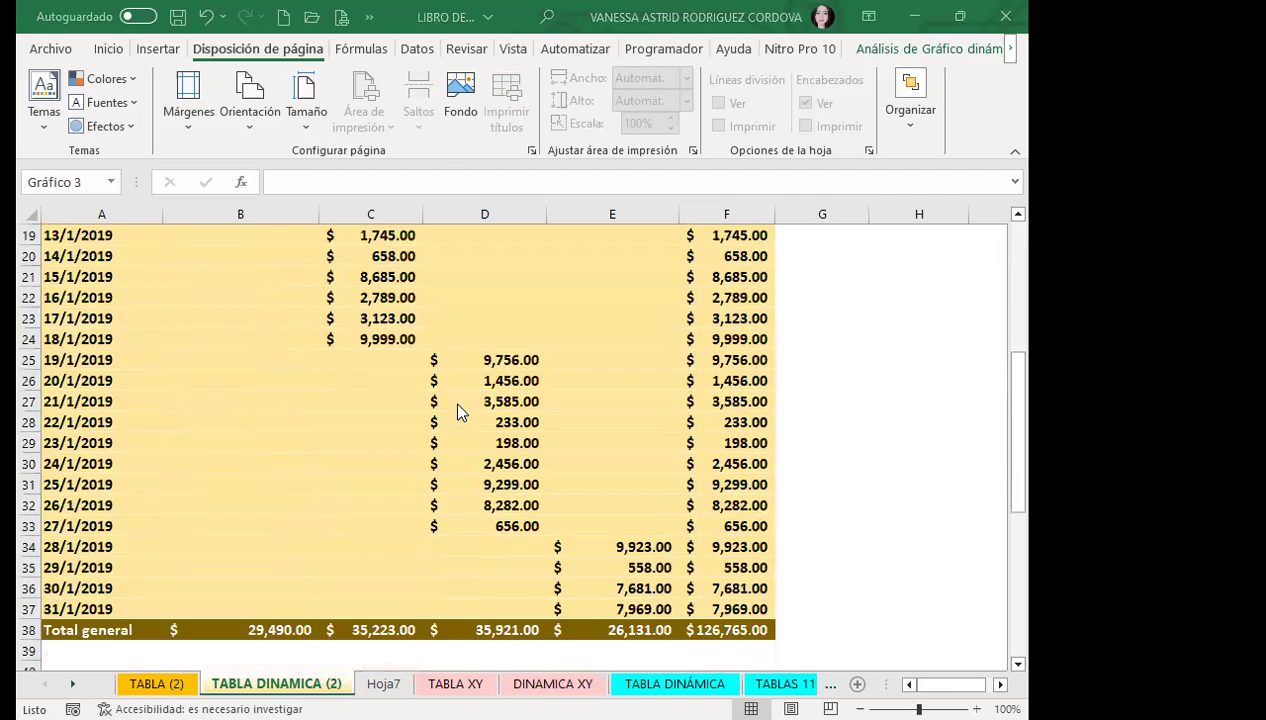
{"action": "scroll", "coordinate": [458, 415], "scroll_direction": "down", "scroll_amount": 5}
{"action": "scroll", "coordinate": [460, 410], "scroll_direction": "down", "scroll_amount": 3}
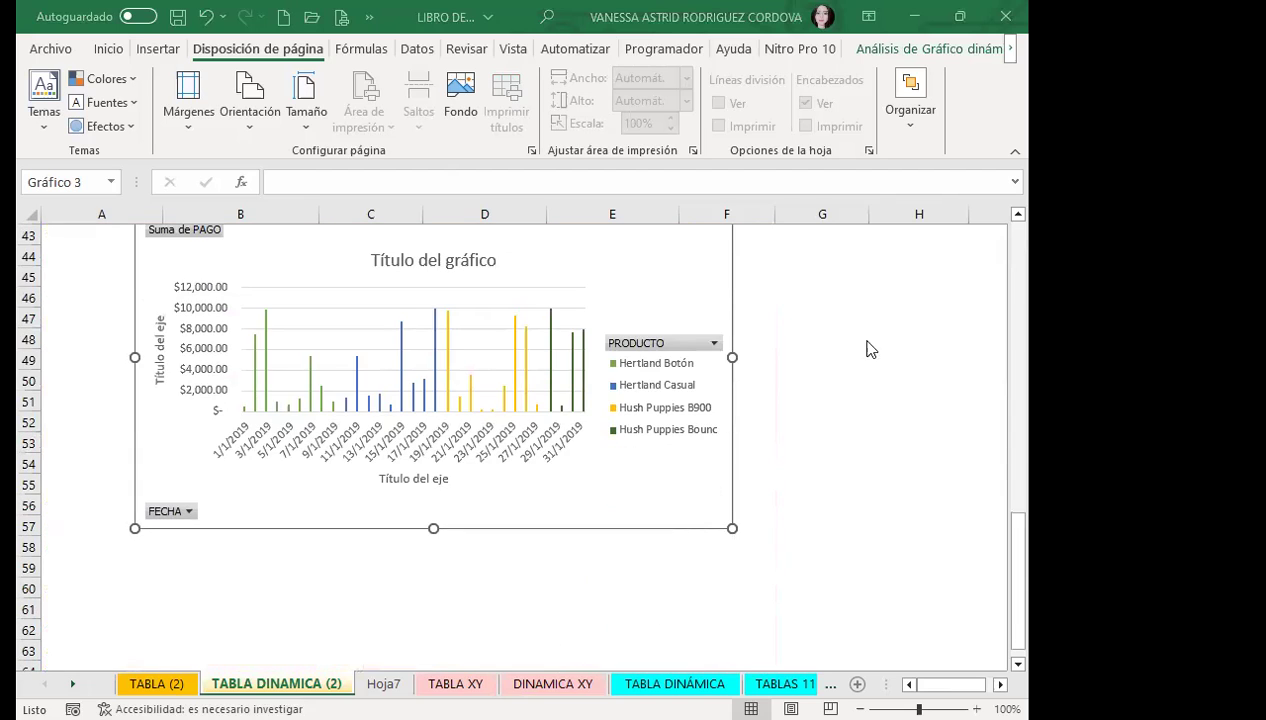
Re-examine the TABLA DINAMICA (2) pivot chart, then move to the Hoja7 sheet
{"action": "left_click", "coordinate": [688, 268]}
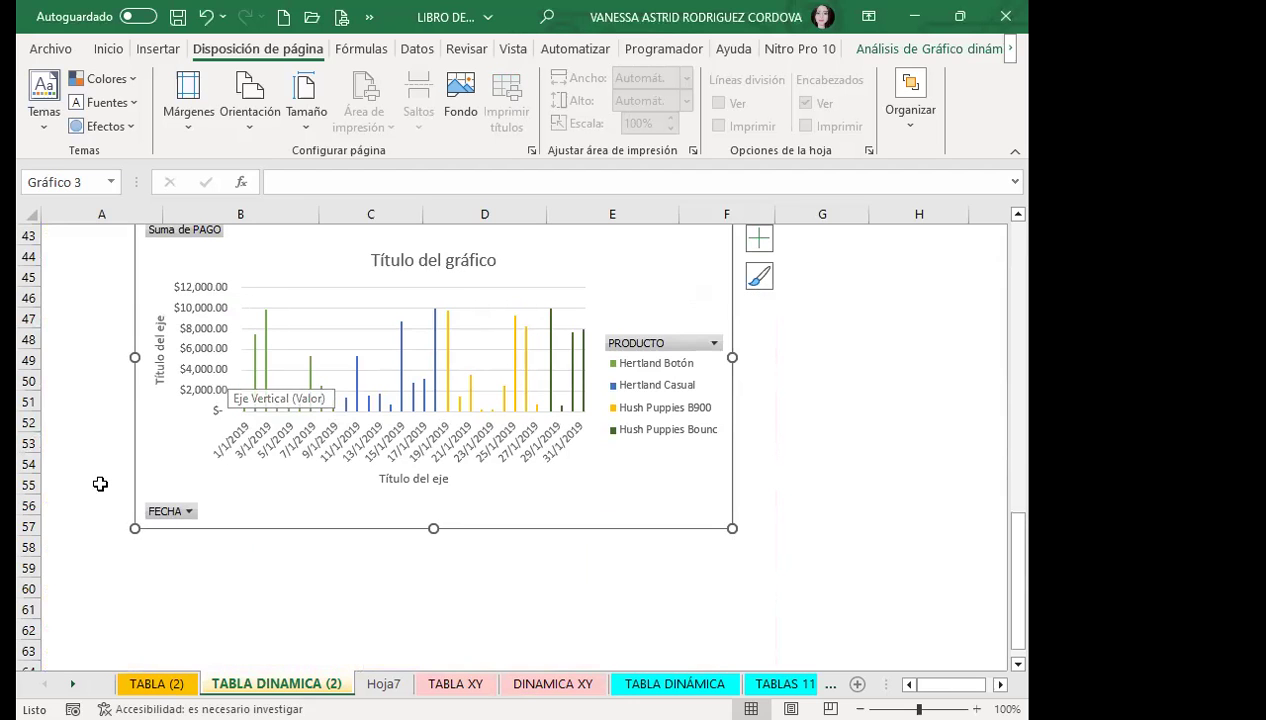
{"action": "scroll", "coordinate": [277, 475], "scroll_direction": "up", "scroll_amount": 7}
{"action": "scroll", "coordinate": [270, 446], "scroll_direction": "up", "scroll_amount": 3}
{"action": "scroll", "coordinate": [270, 446], "scroll_direction": "up", "scroll_amount": 3}
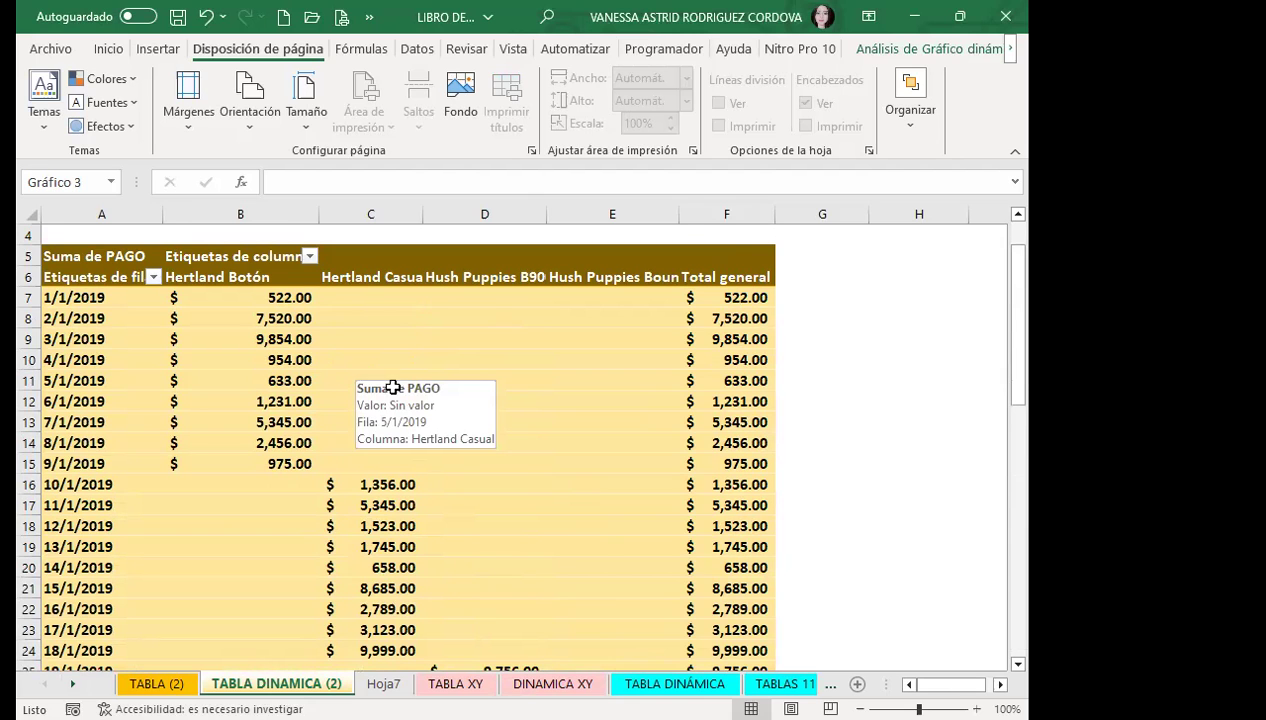
{"action": "scroll", "coordinate": [418, 401], "scroll_direction": "down", "scroll_amount": 5}
{"action": "scroll", "coordinate": [418, 404], "scroll_direction": "down", "scroll_amount": 6}
{"action": "scroll", "coordinate": [418, 404], "scroll_direction": "down", "scroll_amount": 3}
{"action": "scroll", "coordinate": [600, 403], "scroll_direction": "up", "scroll_amount": 2}
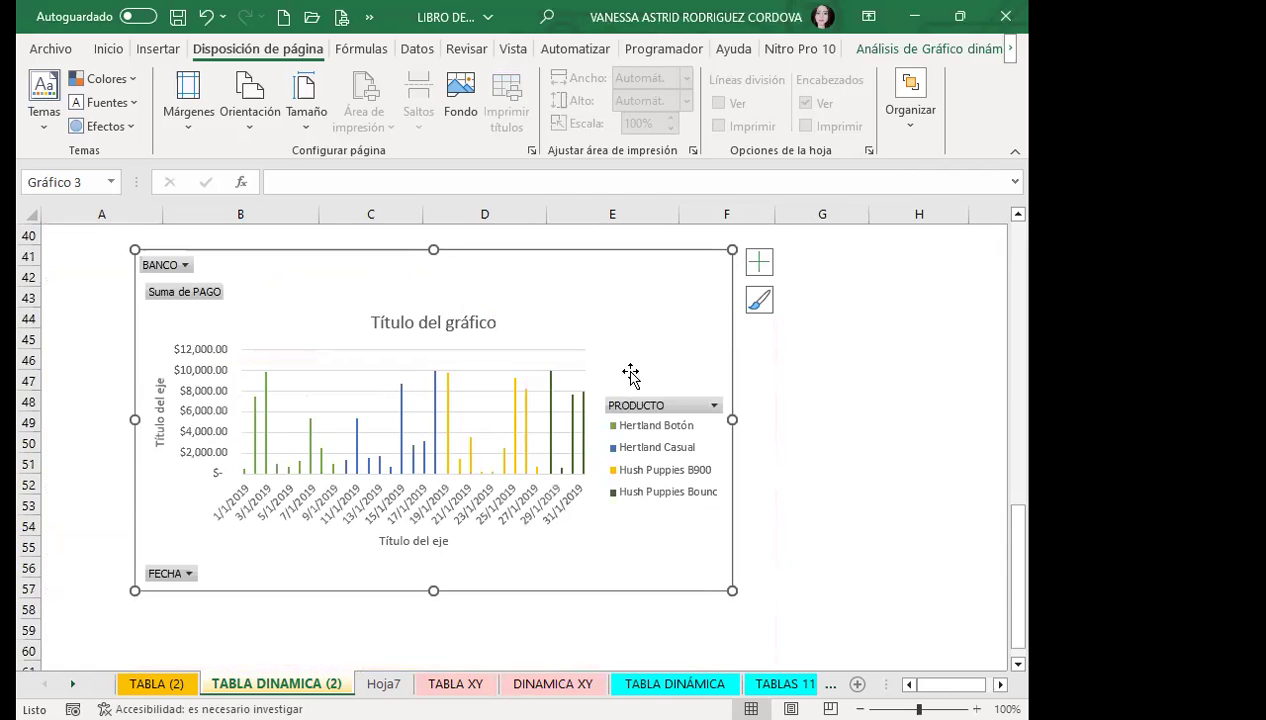
{"action": "left_click", "coordinate": [383, 684]}
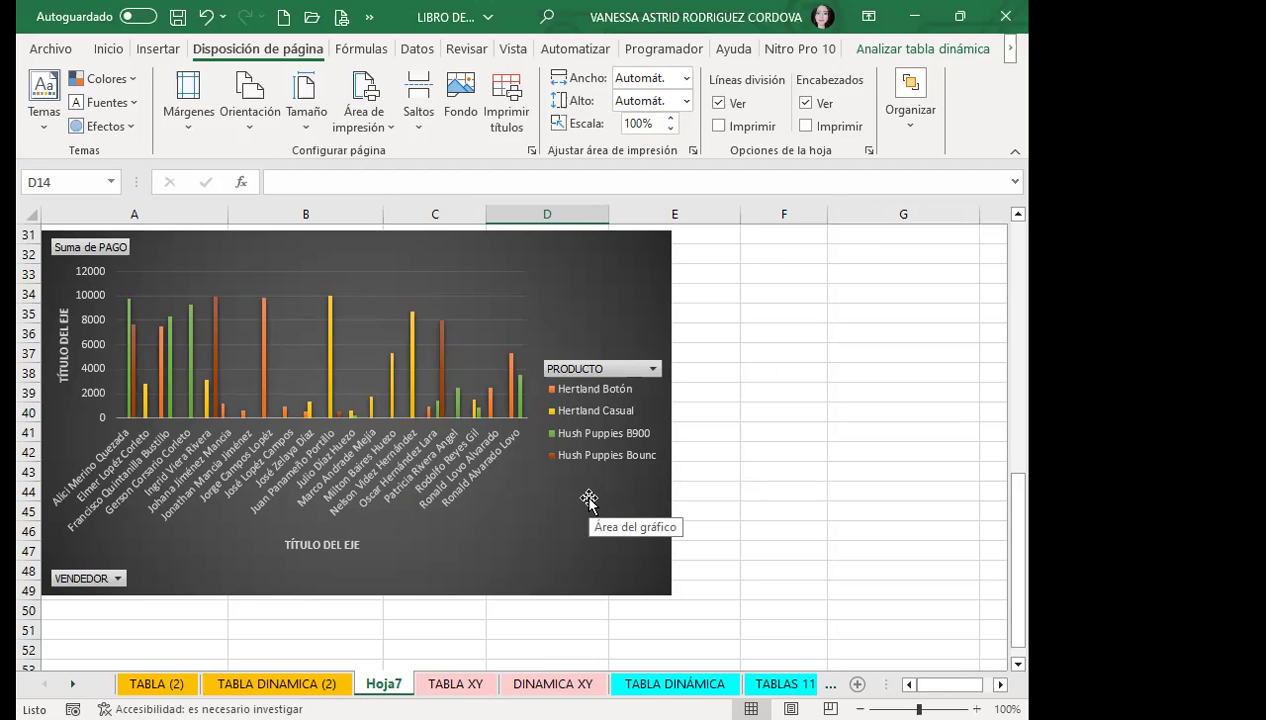
Scroll through Hoja7 and select its dark Suma de PAGO by VENDEDOR pivot chart
{"action": "scroll", "coordinate": [558, 486], "scroll_direction": "up", "scroll_amount": 3}
{"action": "scroll", "coordinate": [553, 443], "scroll_direction": "up", "scroll_amount": 3}
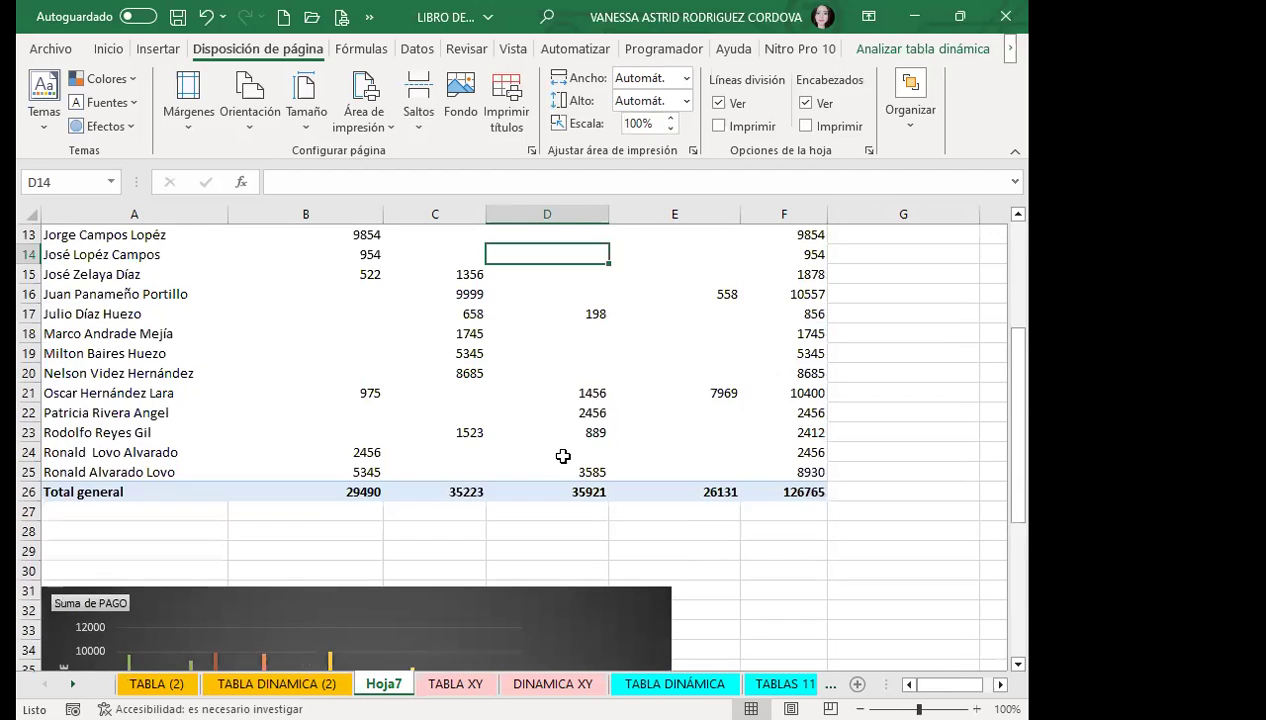
{"action": "scroll", "coordinate": [430, 440], "scroll_direction": "up", "scroll_amount": 2}
{"action": "scroll", "coordinate": [412, 395], "scroll_direction": "up", "scroll_amount": 2}
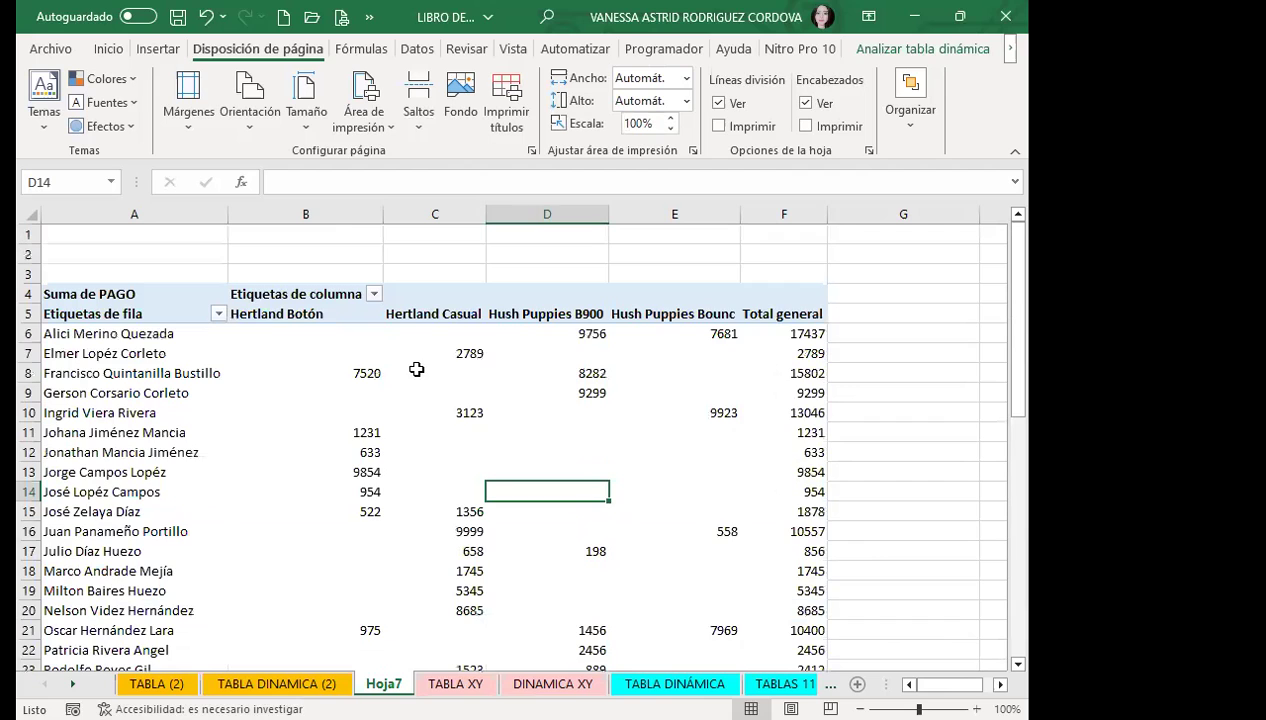
{"action": "scroll", "coordinate": [404, 340], "scroll_direction": "down", "scroll_amount": 3}
{"action": "scroll", "coordinate": [449, 342], "scroll_direction": "down", "scroll_amount": 7}
{"action": "scroll", "coordinate": [383, 425], "scroll_direction": "down", "scroll_amount": 1}
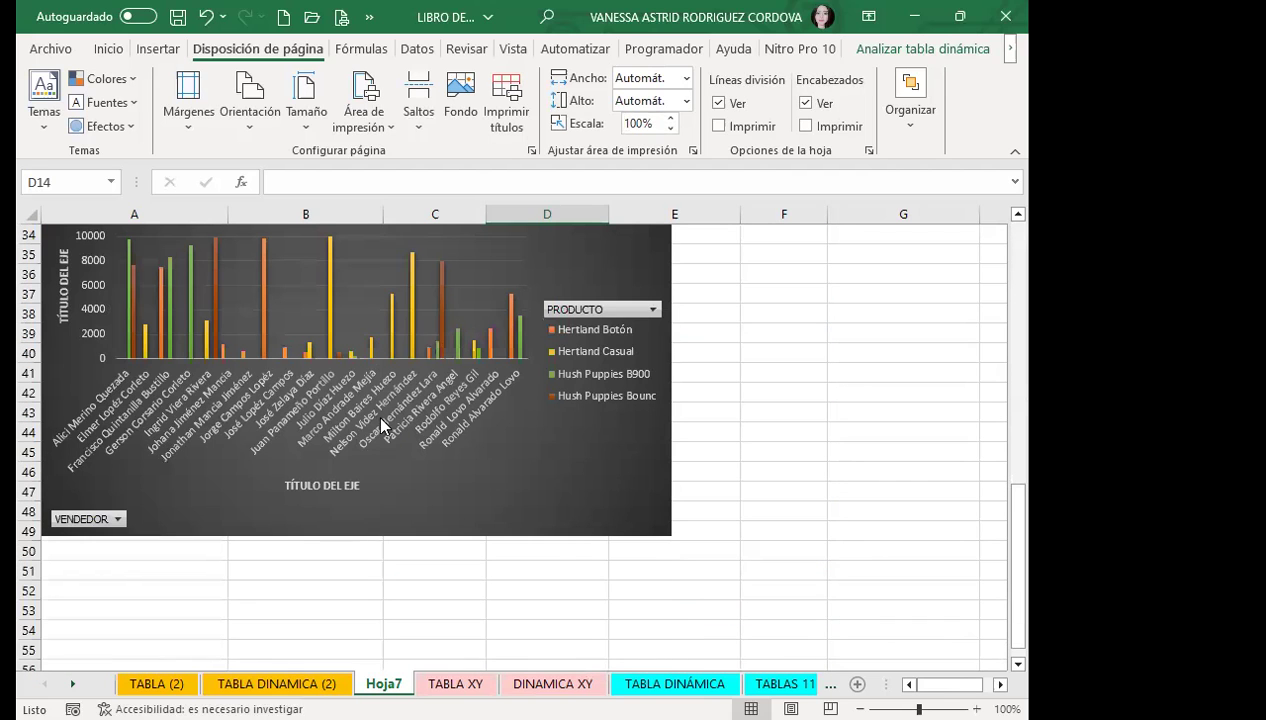
{"action": "left_click", "coordinate": [555, 478]}
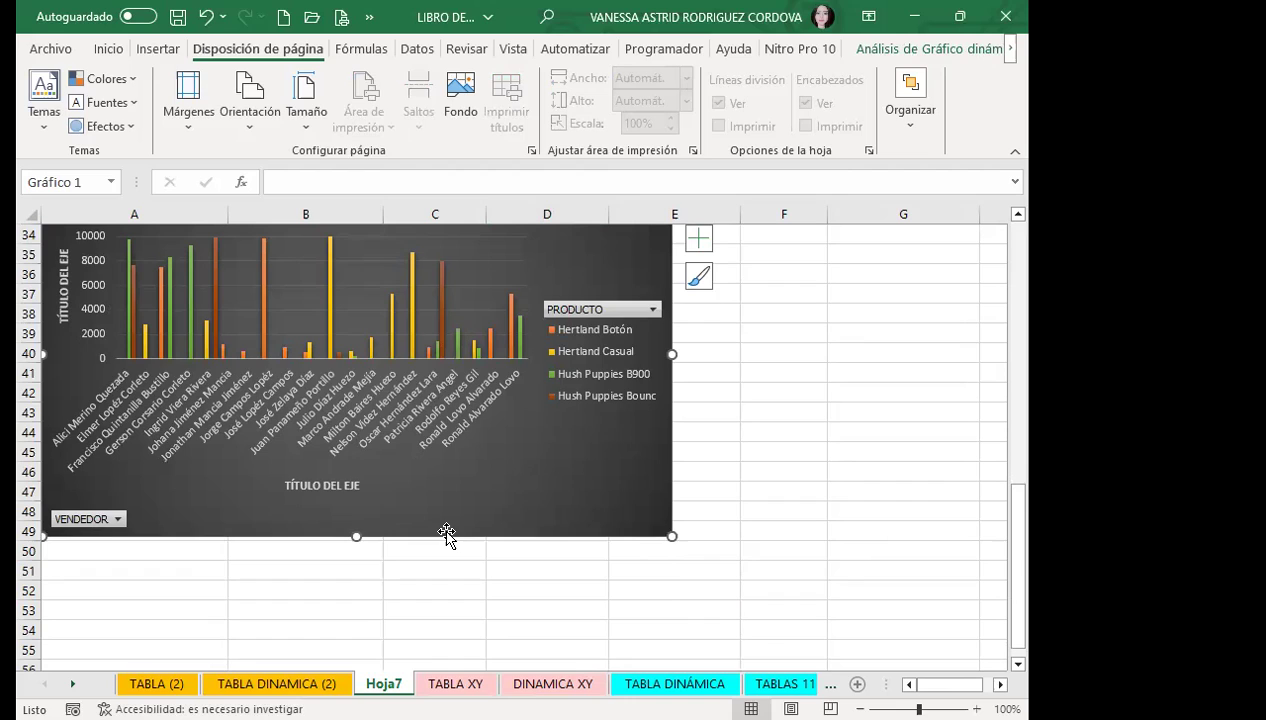
{"action": "scroll", "coordinate": [447, 537], "scroll_direction": "up", "scroll_amount": 1}
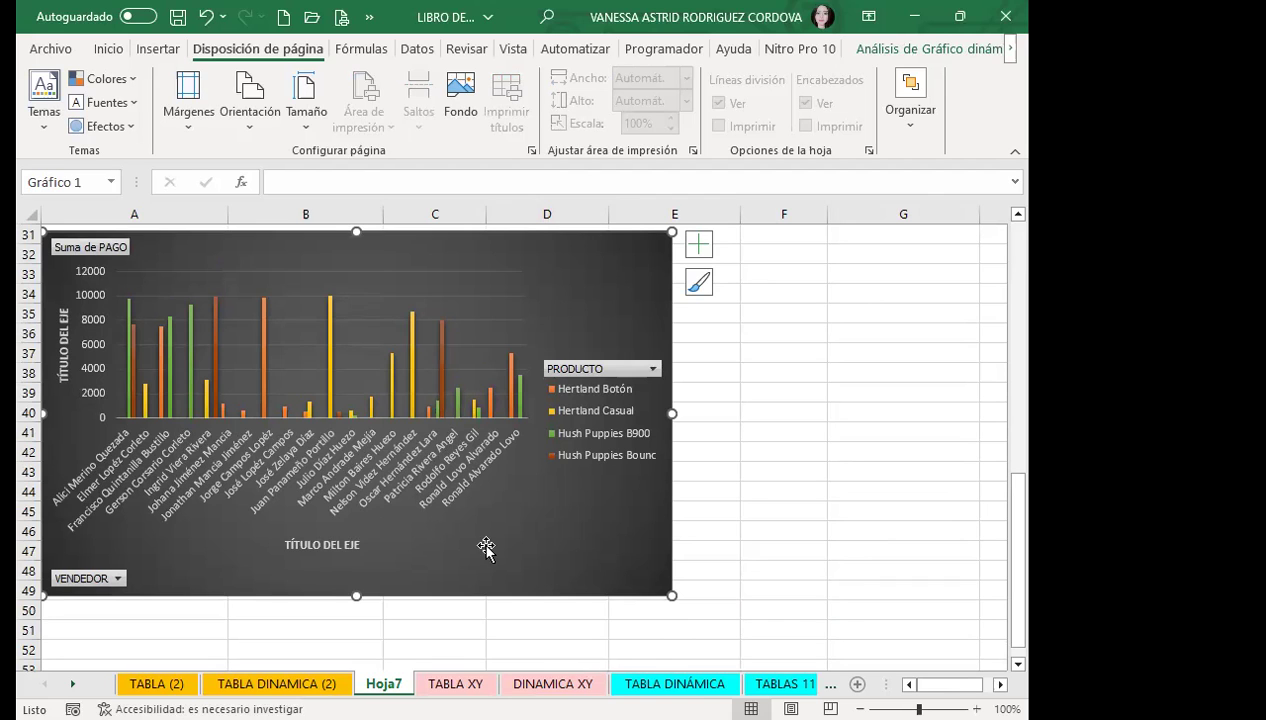
{"action": "scroll", "coordinate": [480, 525], "scroll_direction": "down", "scroll_amount": 4}
Return to the DINAMICA XY sheet and select its pivot chart
{"action": "left_click", "coordinate": [553, 684]}
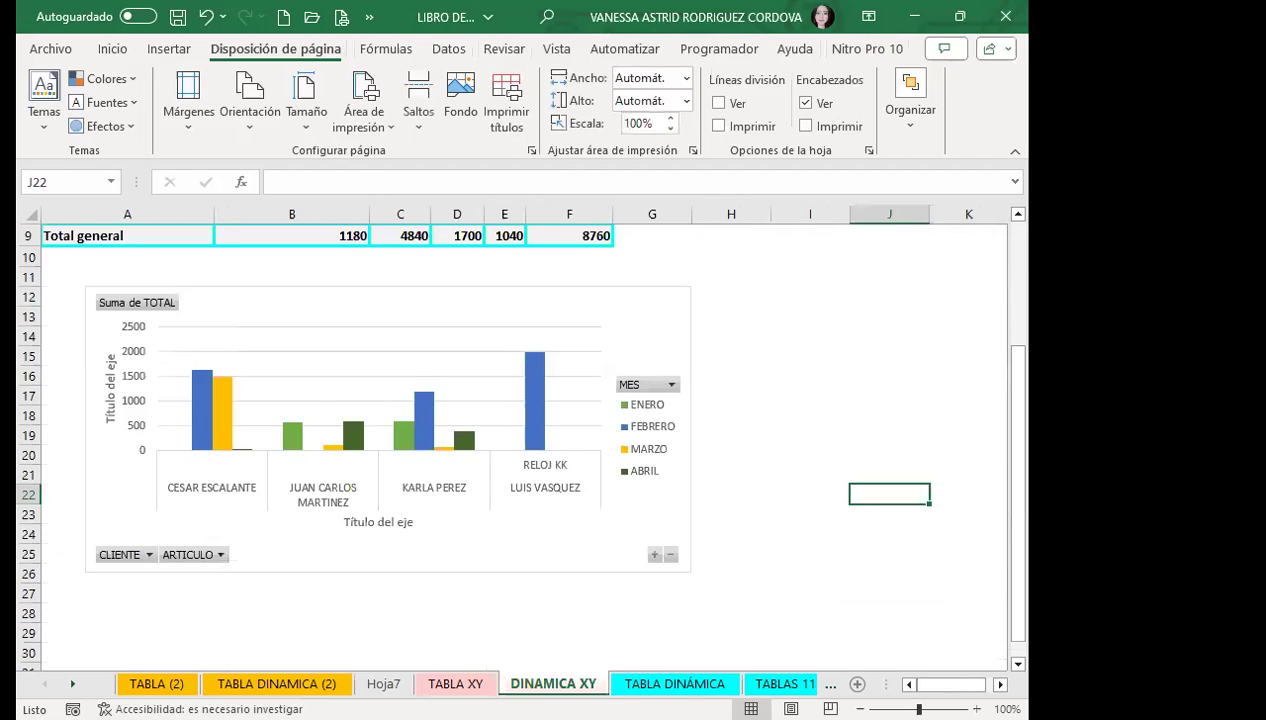
{"action": "scroll", "coordinate": [312, 490], "scroll_direction": "up", "scroll_amount": 3}
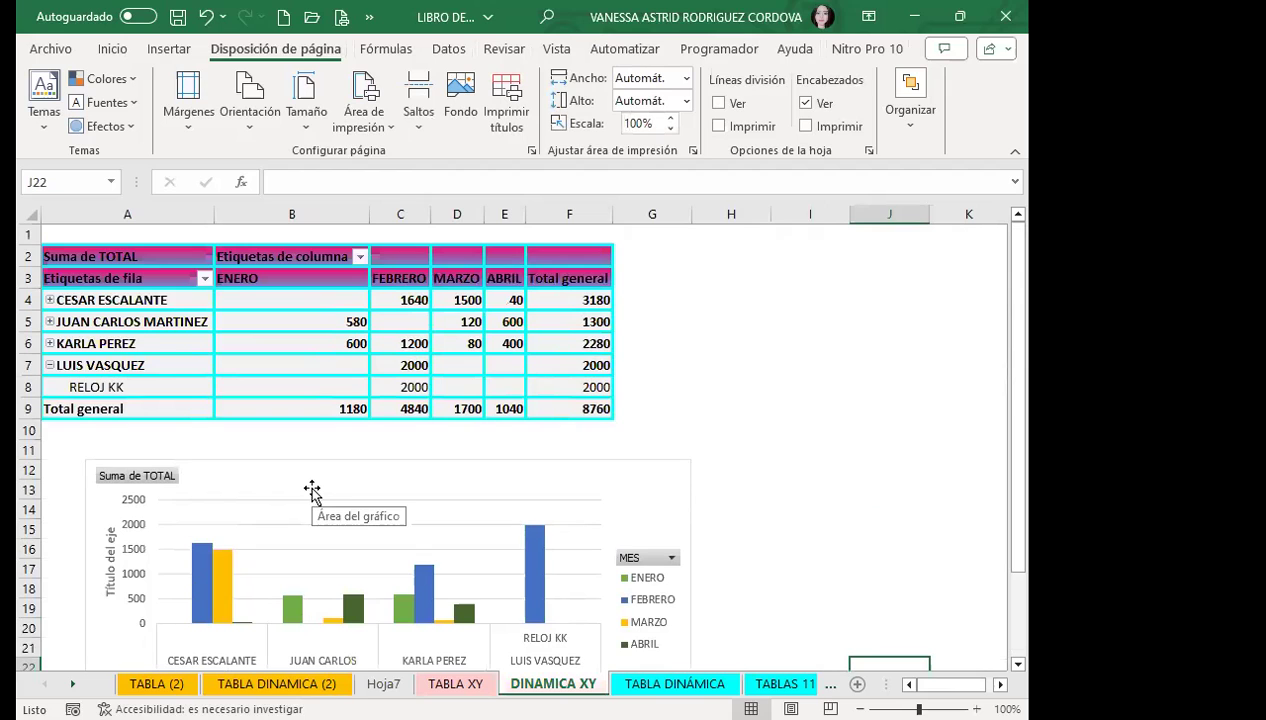
{"action": "scroll", "coordinate": [668, 430], "scroll_direction": "down", "scroll_amount": 3}
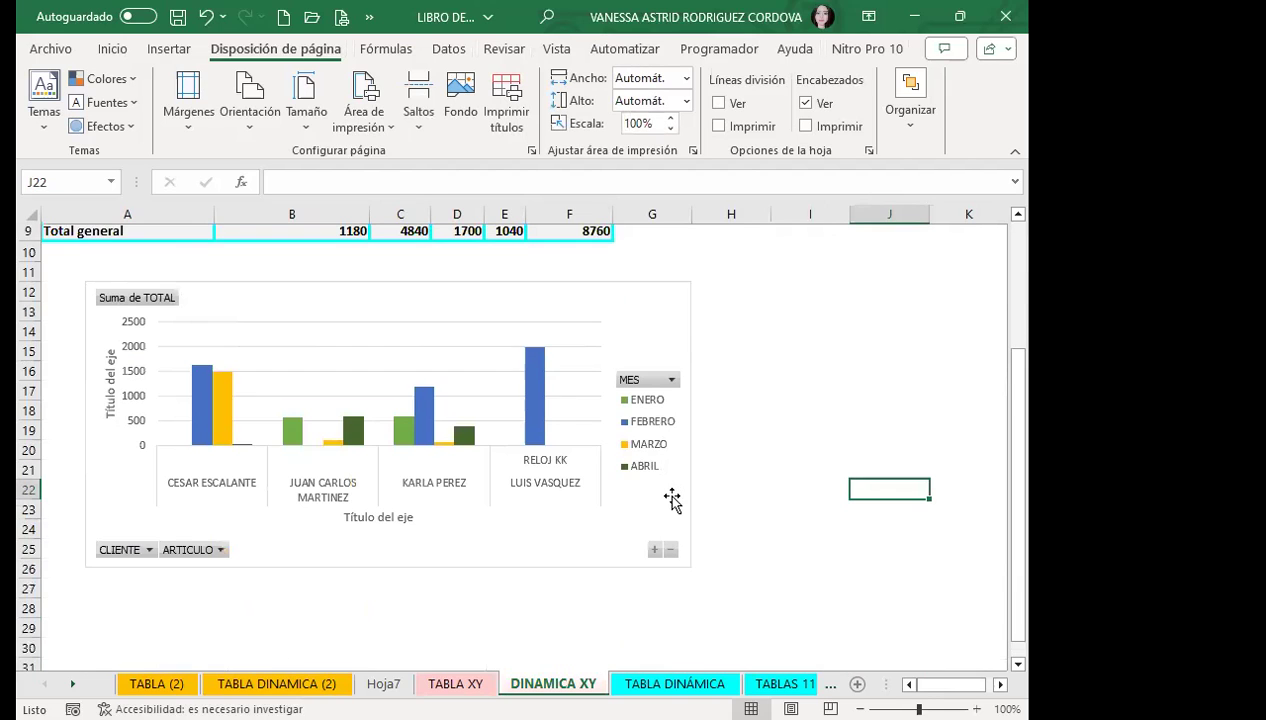
{"action": "left_click", "coordinate": [670, 497]}
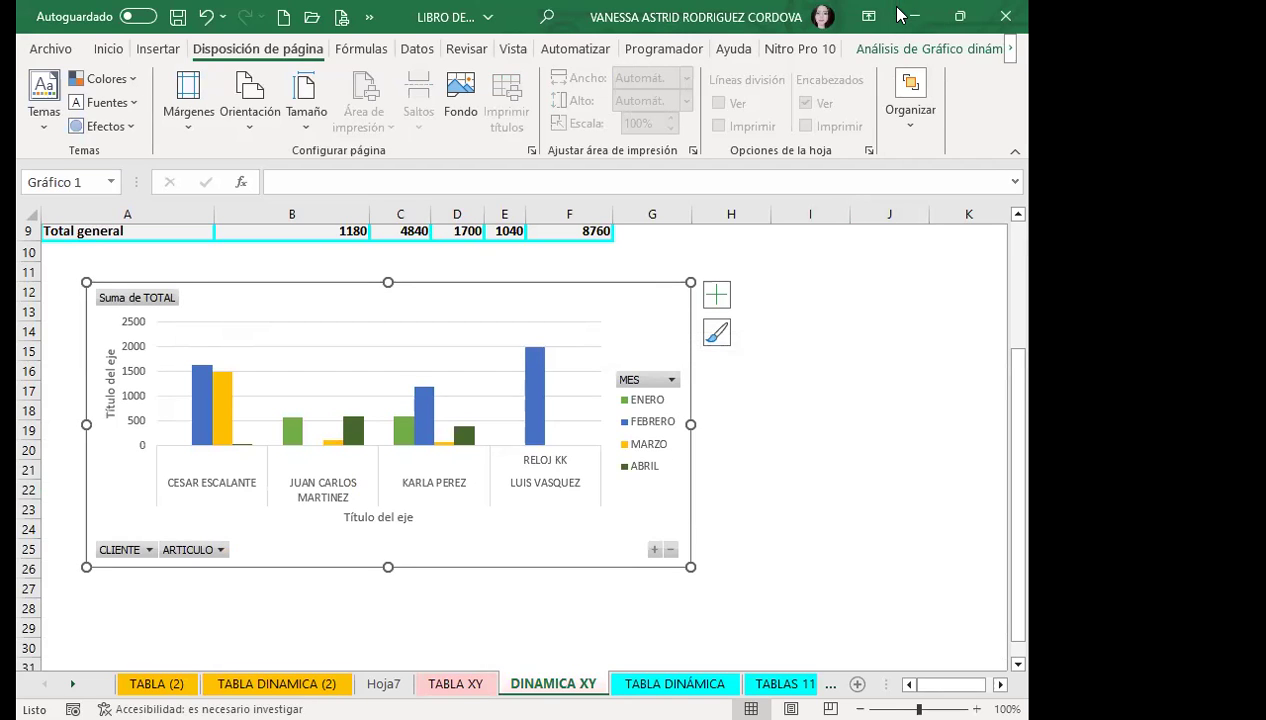
Scroll through the chart ribbon tabs to reach the Diseño design tools
{"action": "left_click", "coordinate": [994, 50]}
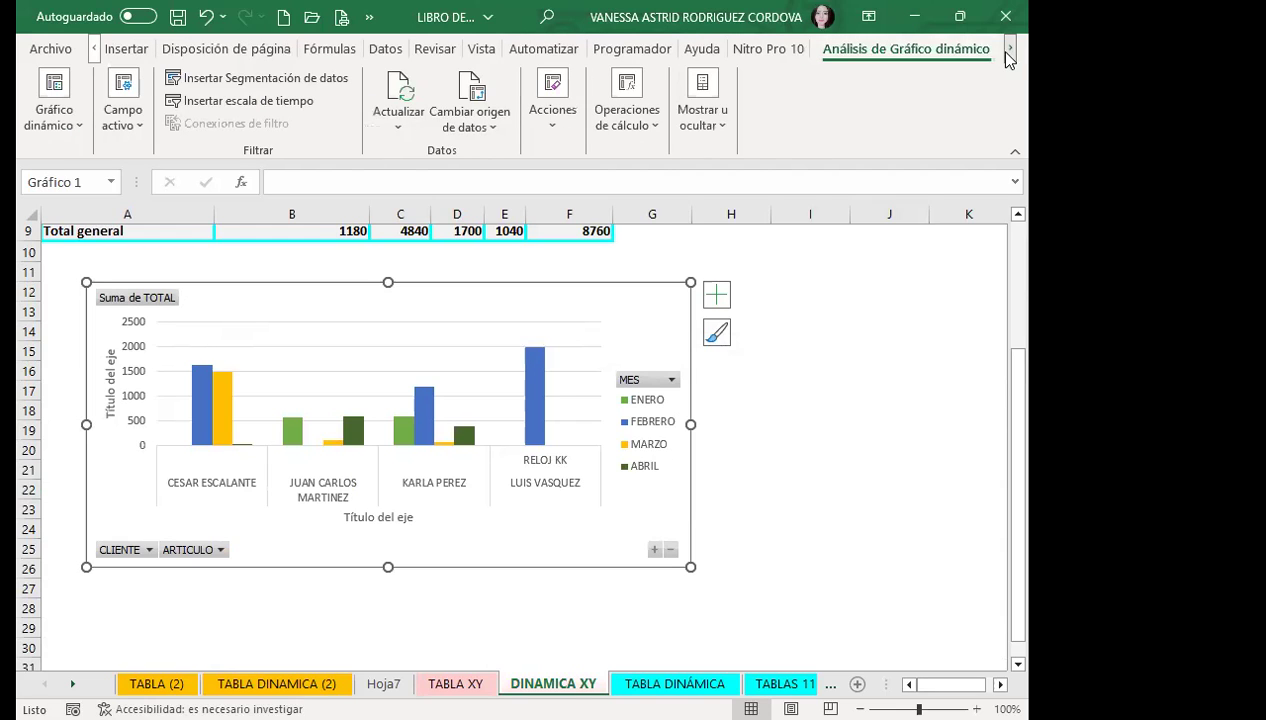
{"action": "left_click", "coordinate": [1010, 51]}
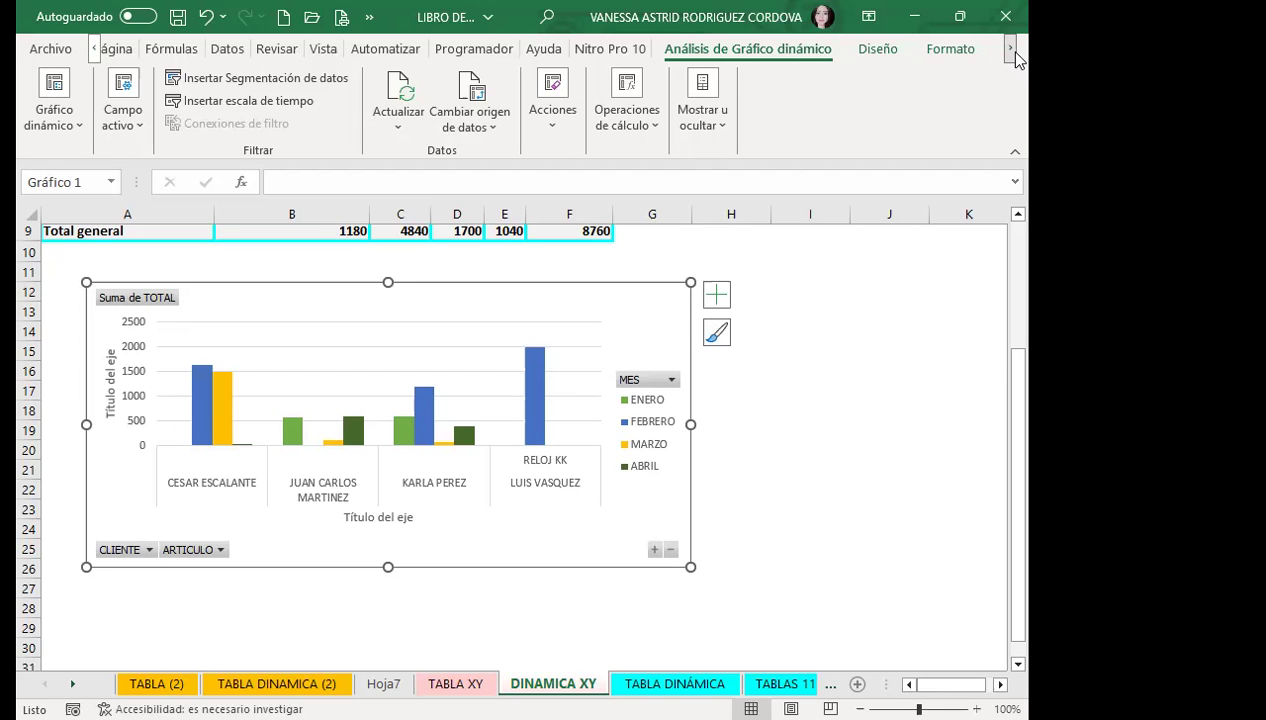
{"action": "left_click", "coordinate": [96, 52]}
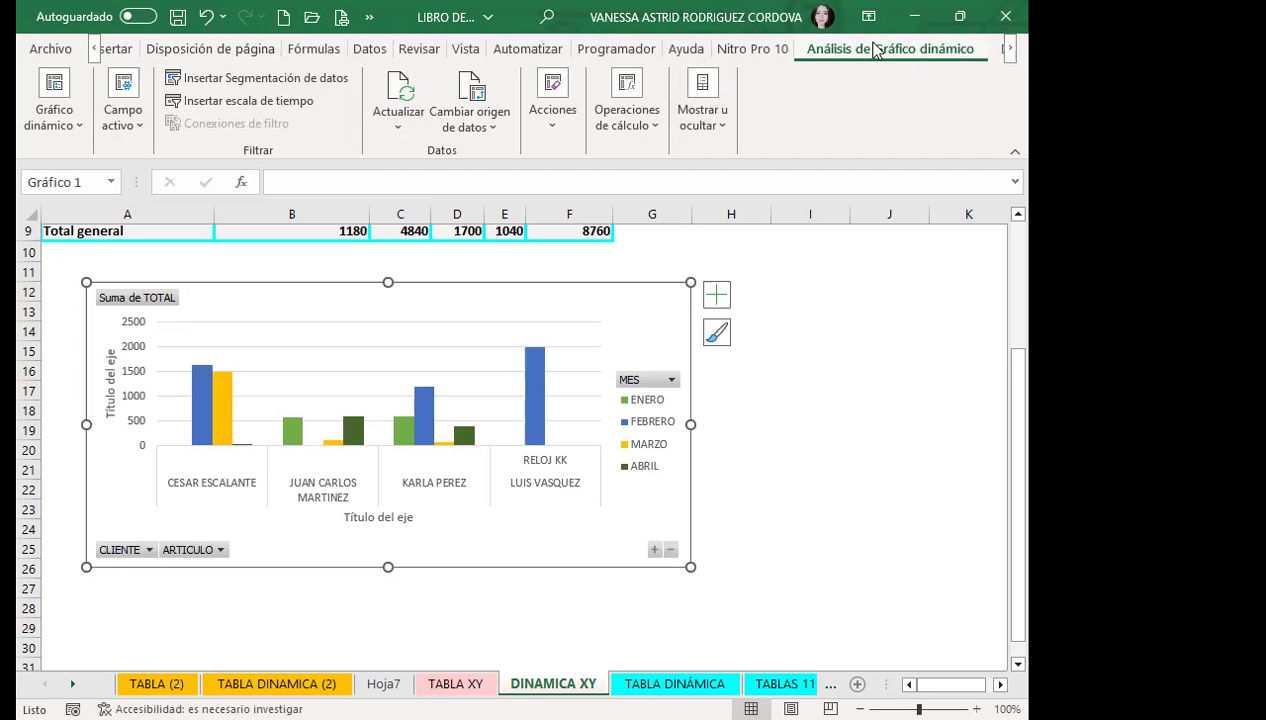
{"action": "left_click", "coordinate": [1008, 52]}
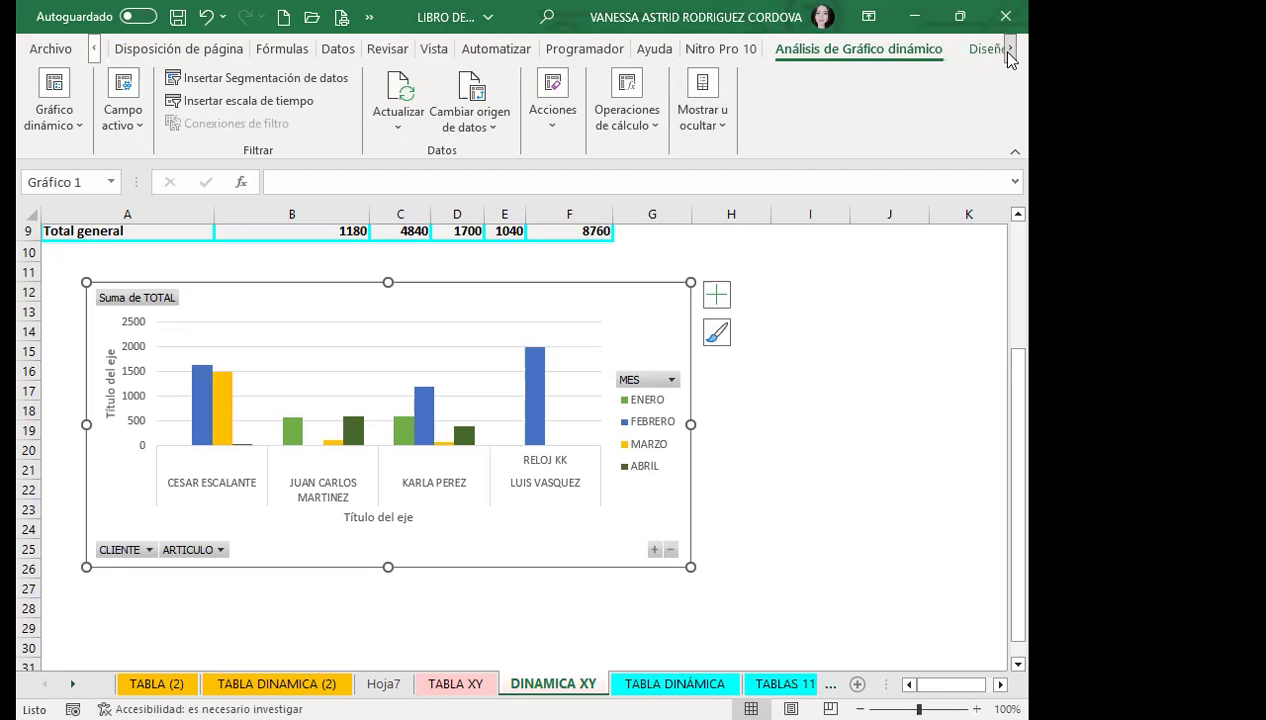
{"action": "left_click_drag", "start_coordinate": [1007, 52], "coordinate": [1015, 43]}
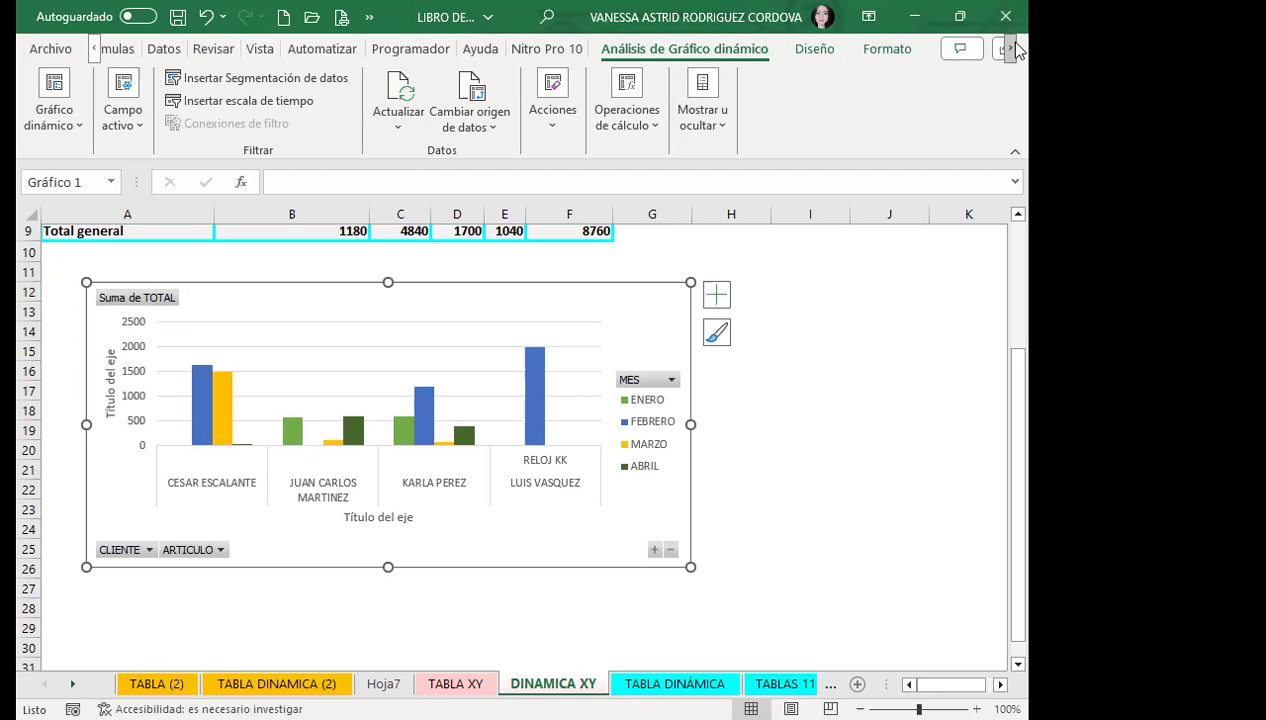
{"action": "left_click", "coordinate": [824, 50]}
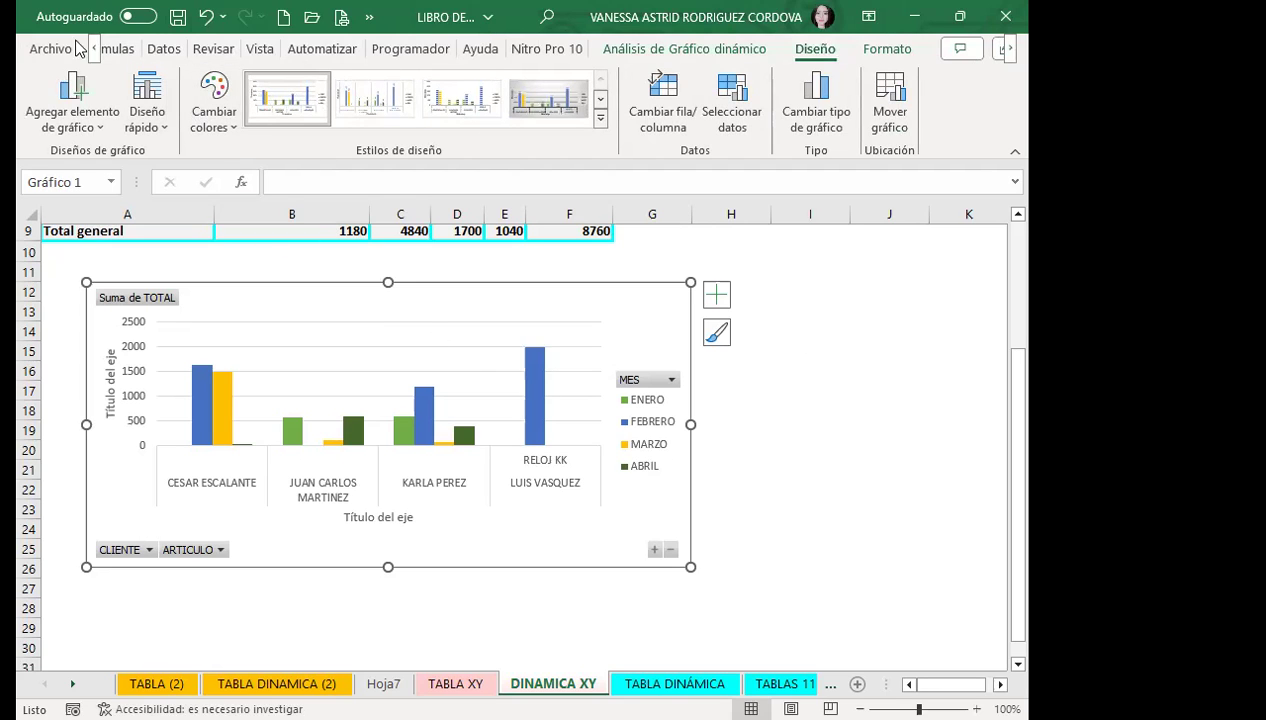
Browse the chart's quick layouts and colour schemes without applying any, keeping current colours
{"action": "left_click", "coordinate": [141, 128]}
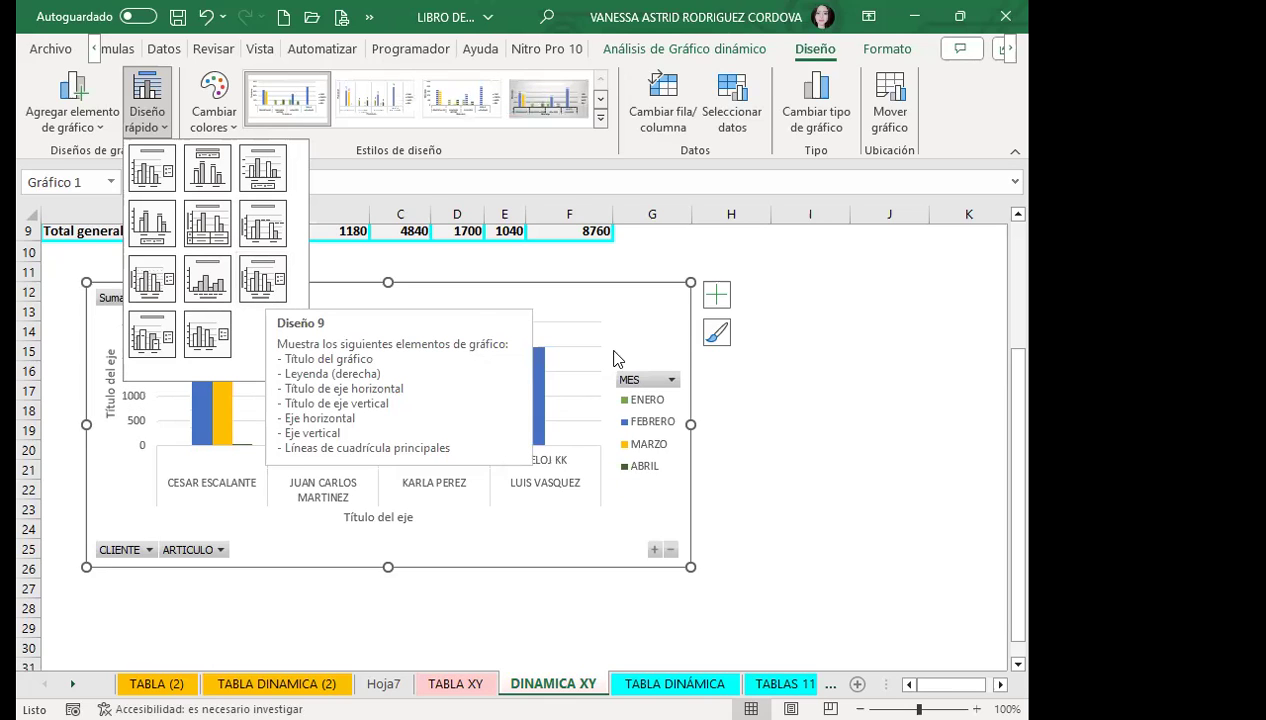
{"action": "left_click", "coordinate": [648, 318]}
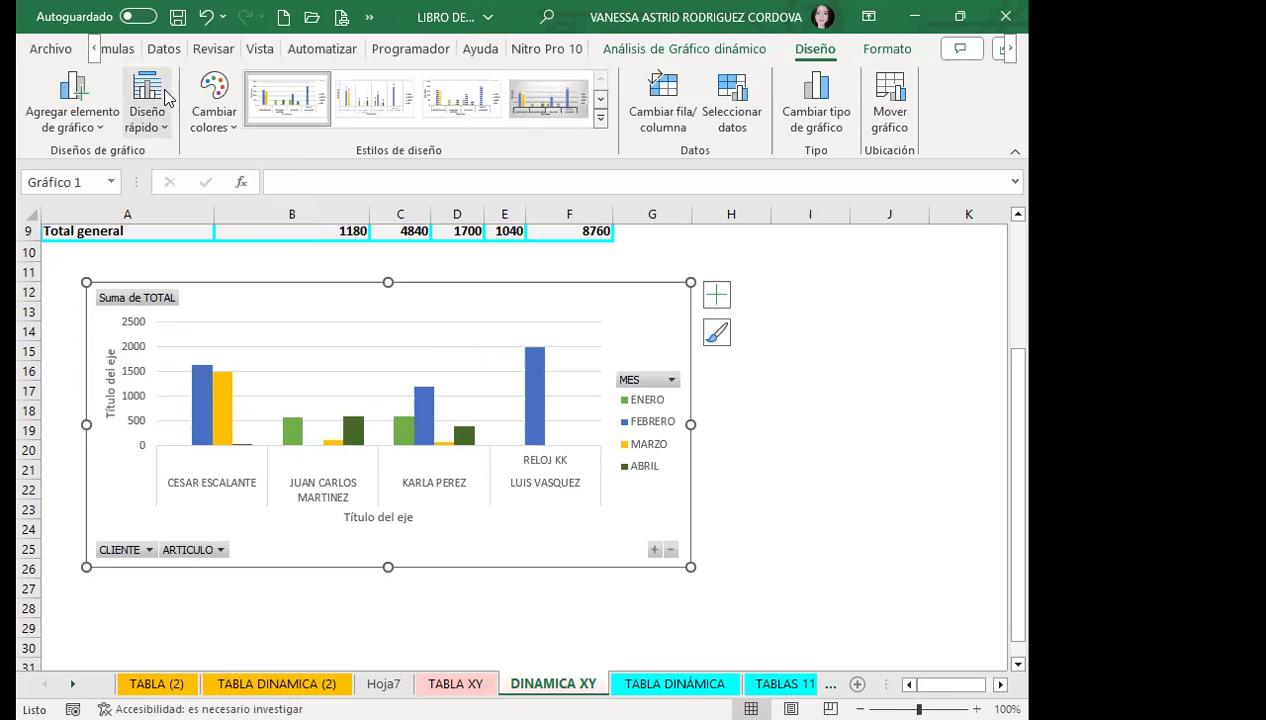
{"action": "left_click", "coordinate": [212, 112]}
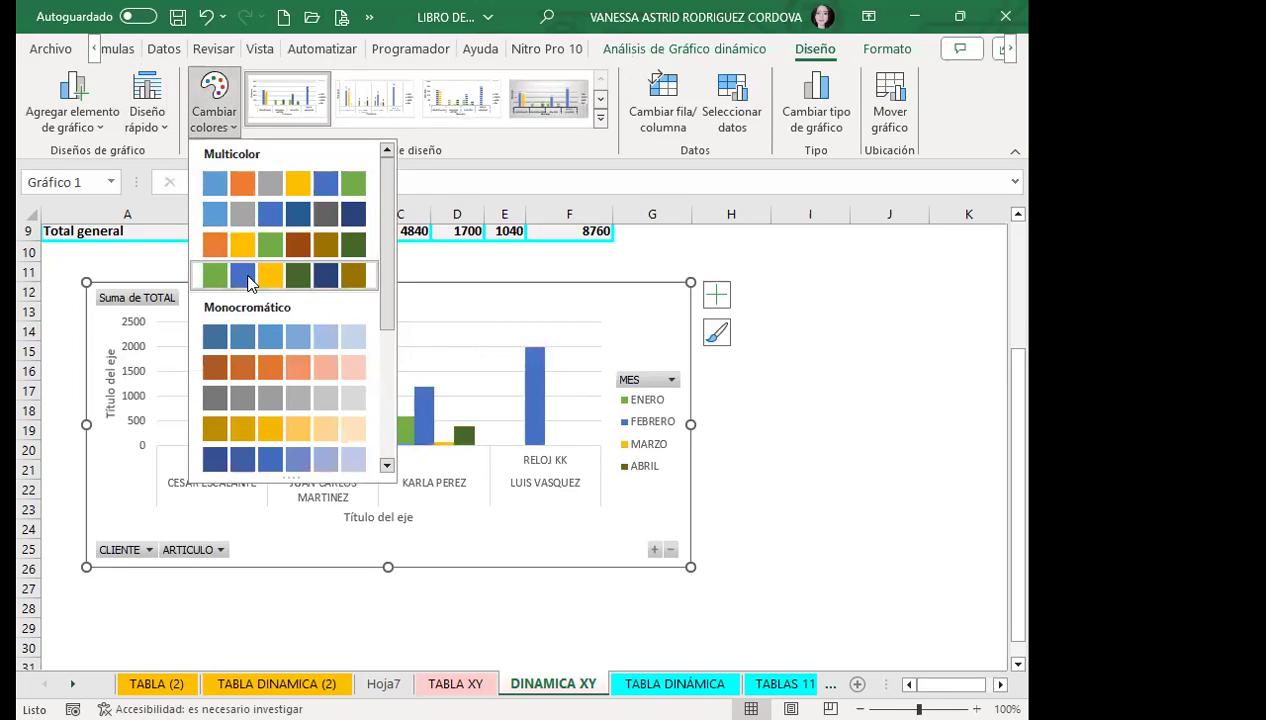
{"action": "left_click", "coordinate": [258, 241]}
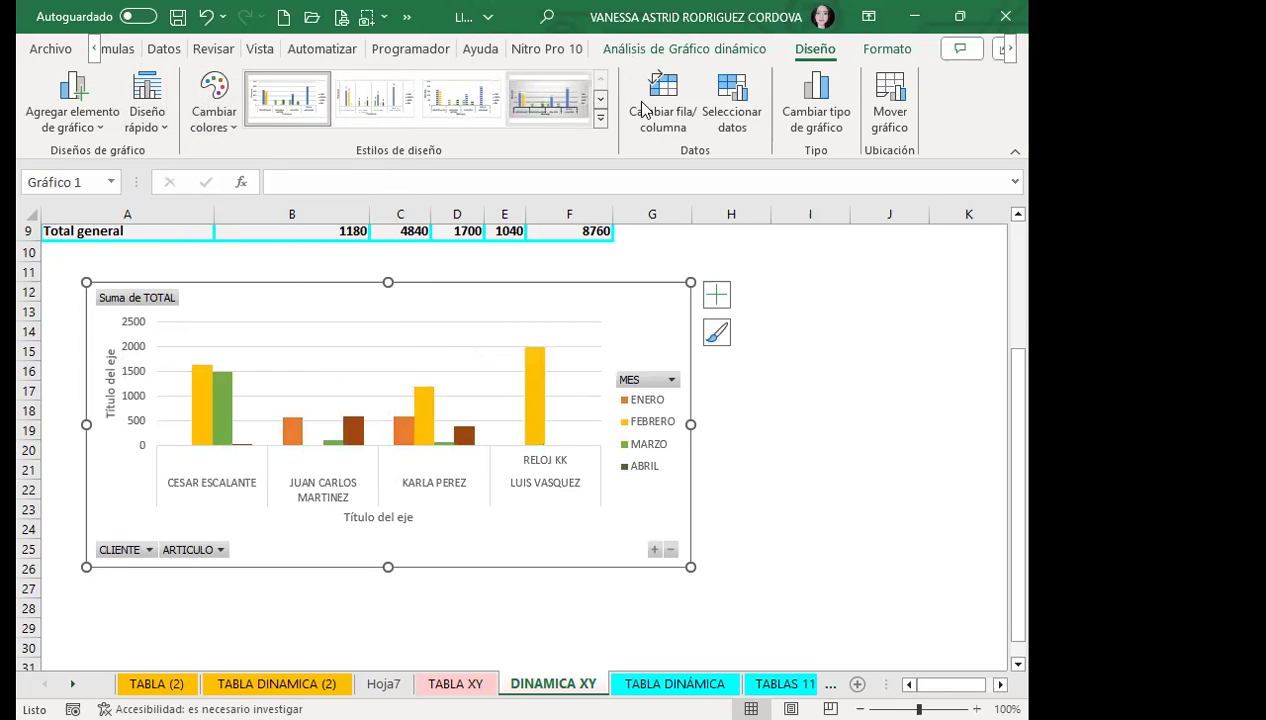
{"action": "left_click", "coordinate": [886, 52]}
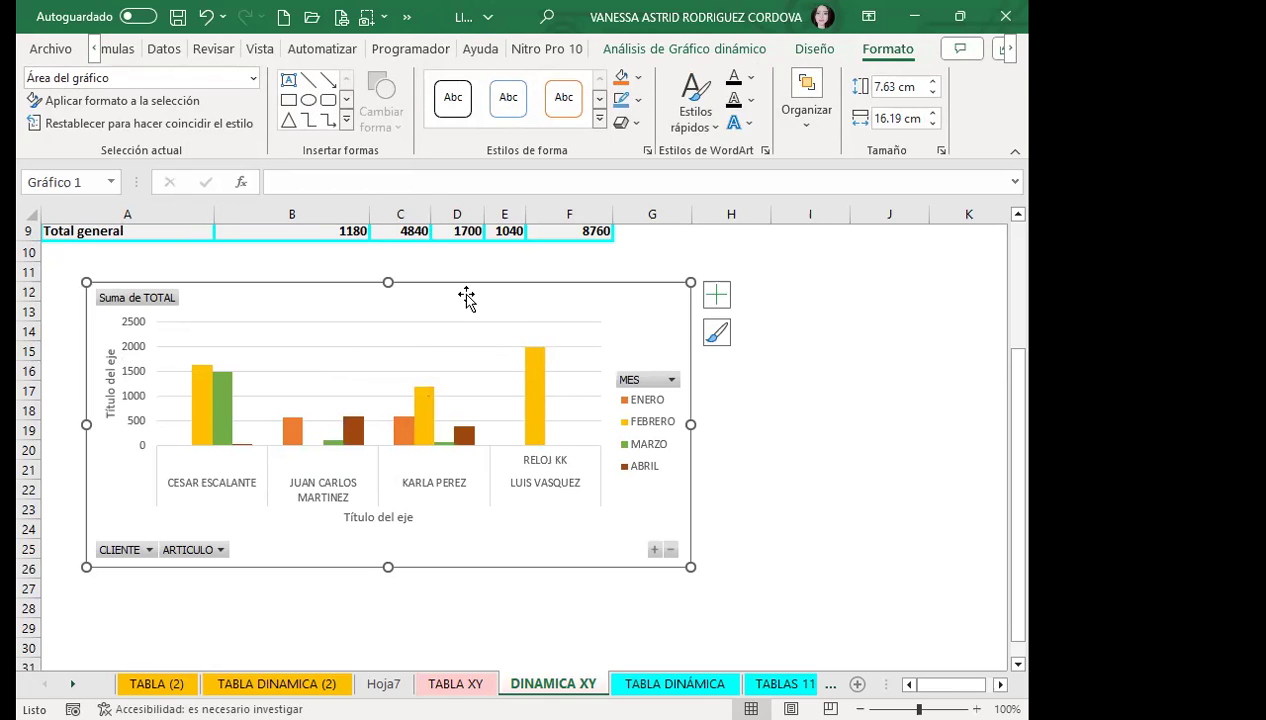
Explore chart area preset styles, fill choices and formatting pane without applying changes
{"action": "left_click", "coordinate": [601, 119]}
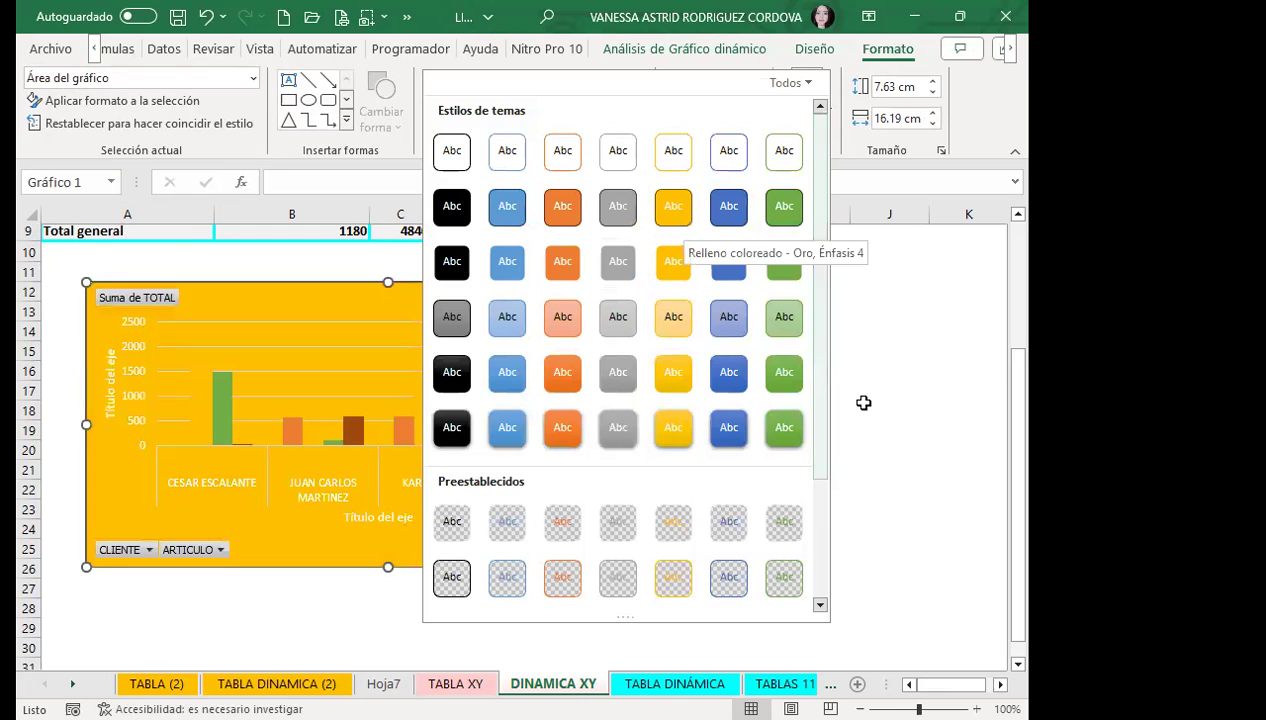
{"action": "key", "text": "Escape"}
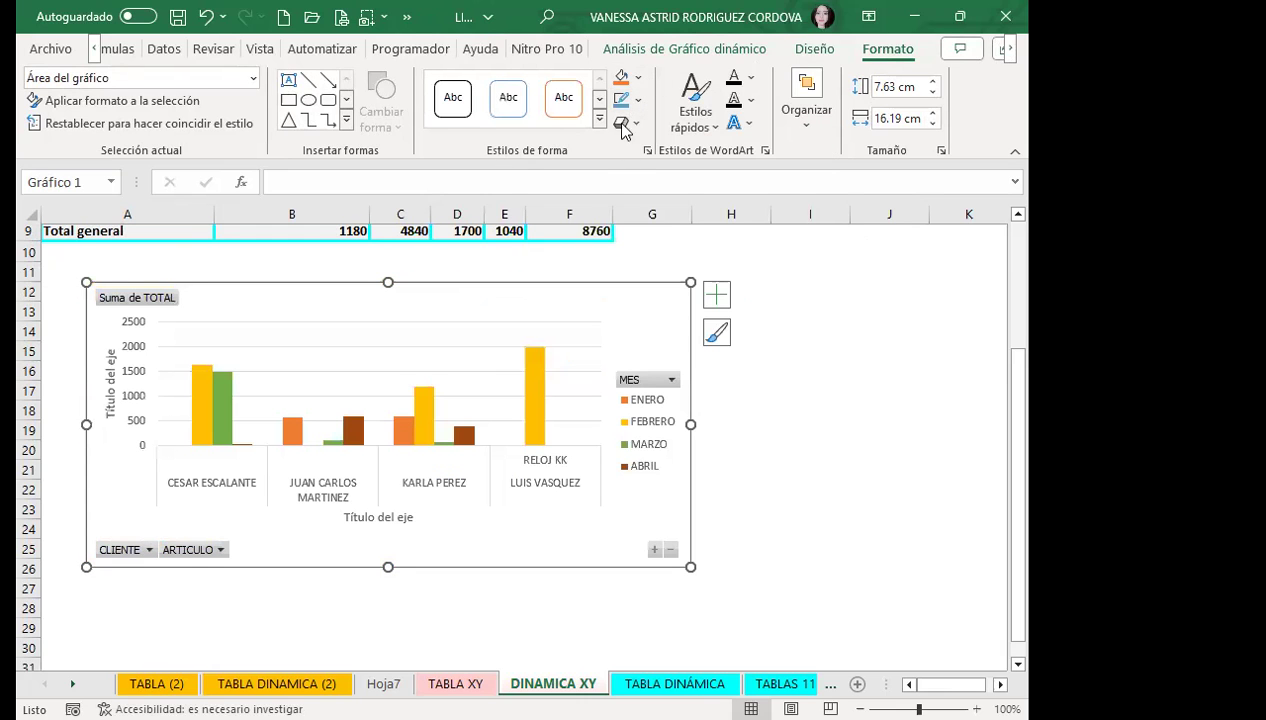
{"action": "left_click", "coordinate": [640, 80]}
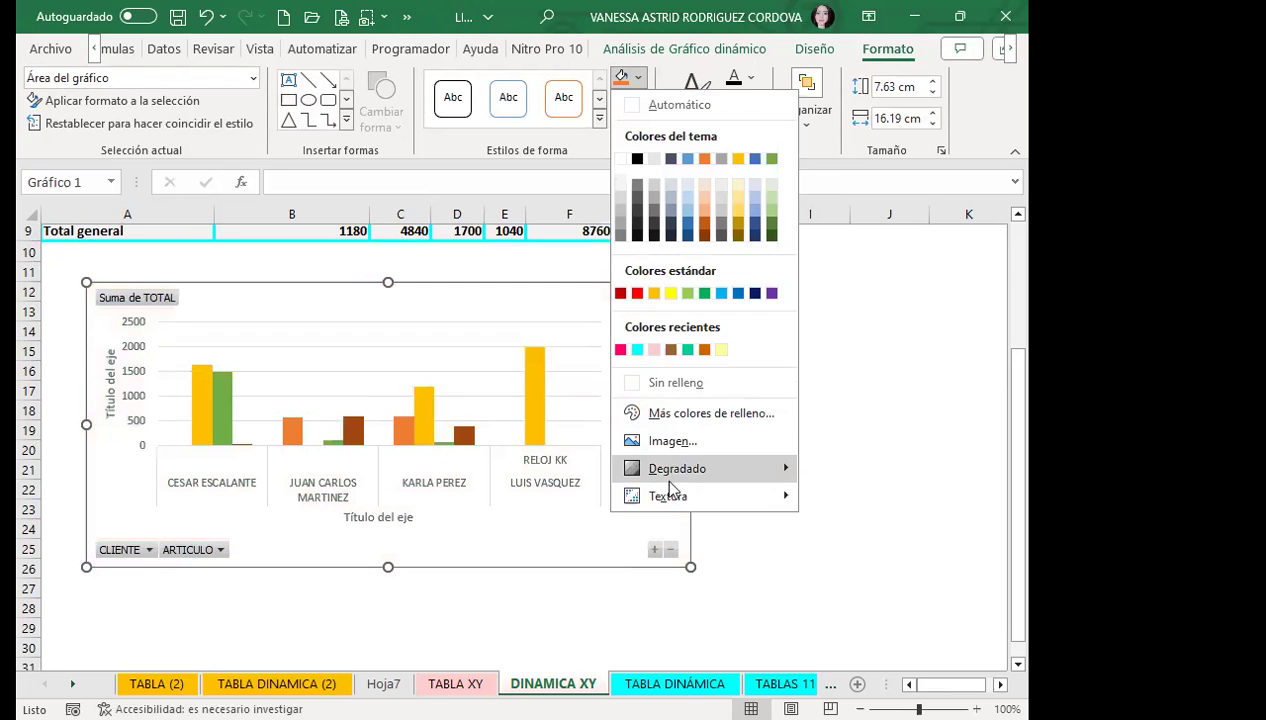
{"action": "mouse_move", "coordinate": [673, 494]}
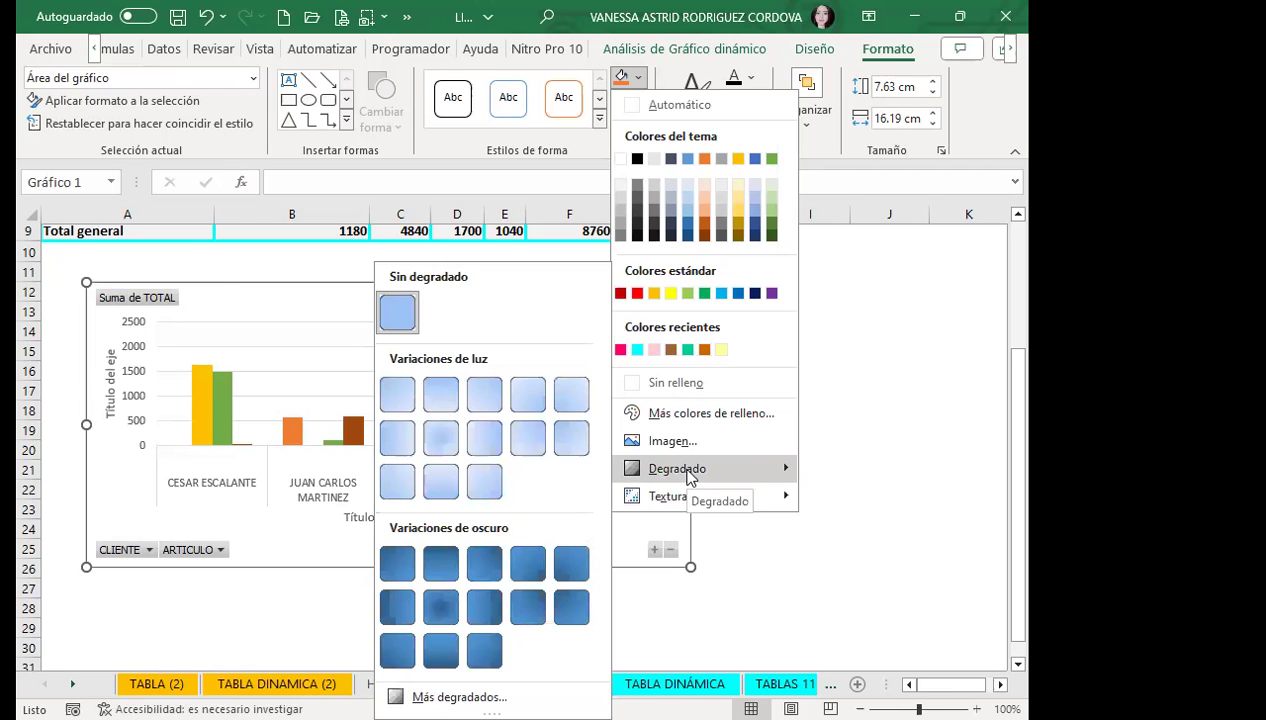
{"action": "left_click", "coordinate": [845, 386]}
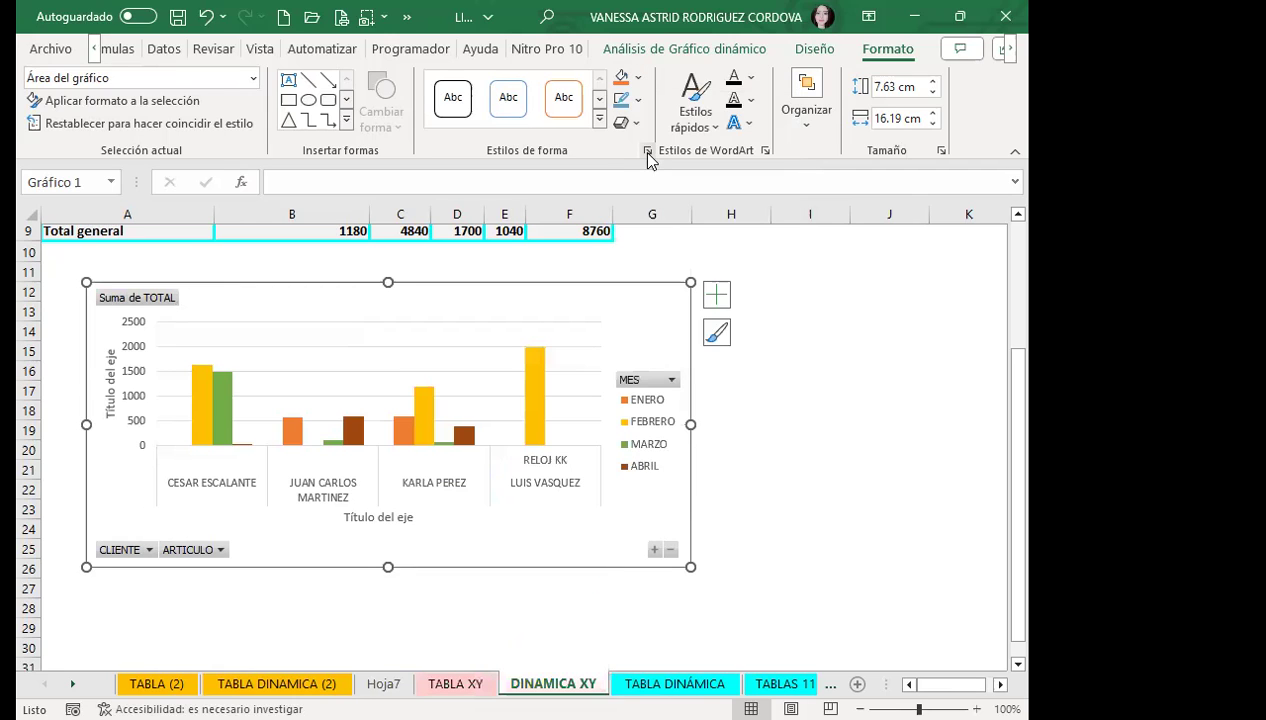
{"action": "left_click", "coordinate": [647, 151]}
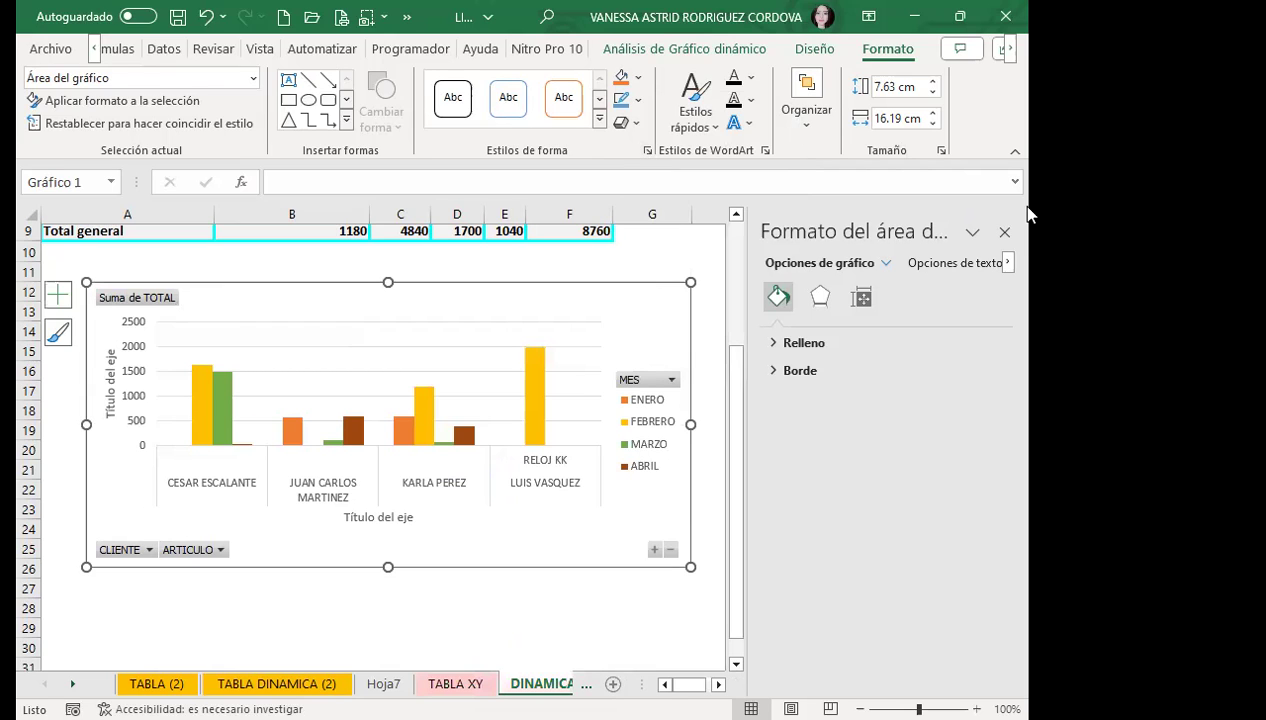
{"action": "left_click", "coordinate": [1005, 235]}
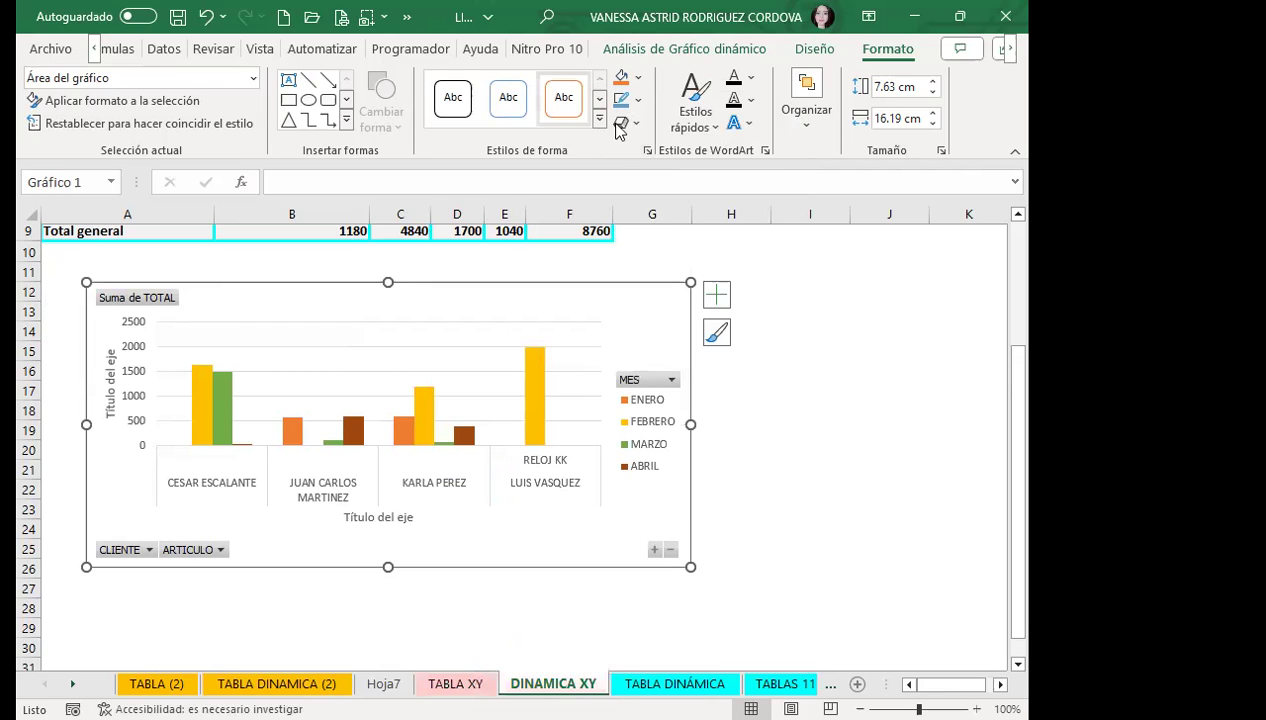
Fill the chart area background with the Pergamino parchment texture
{"action": "left_click", "coordinate": [637, 81]}
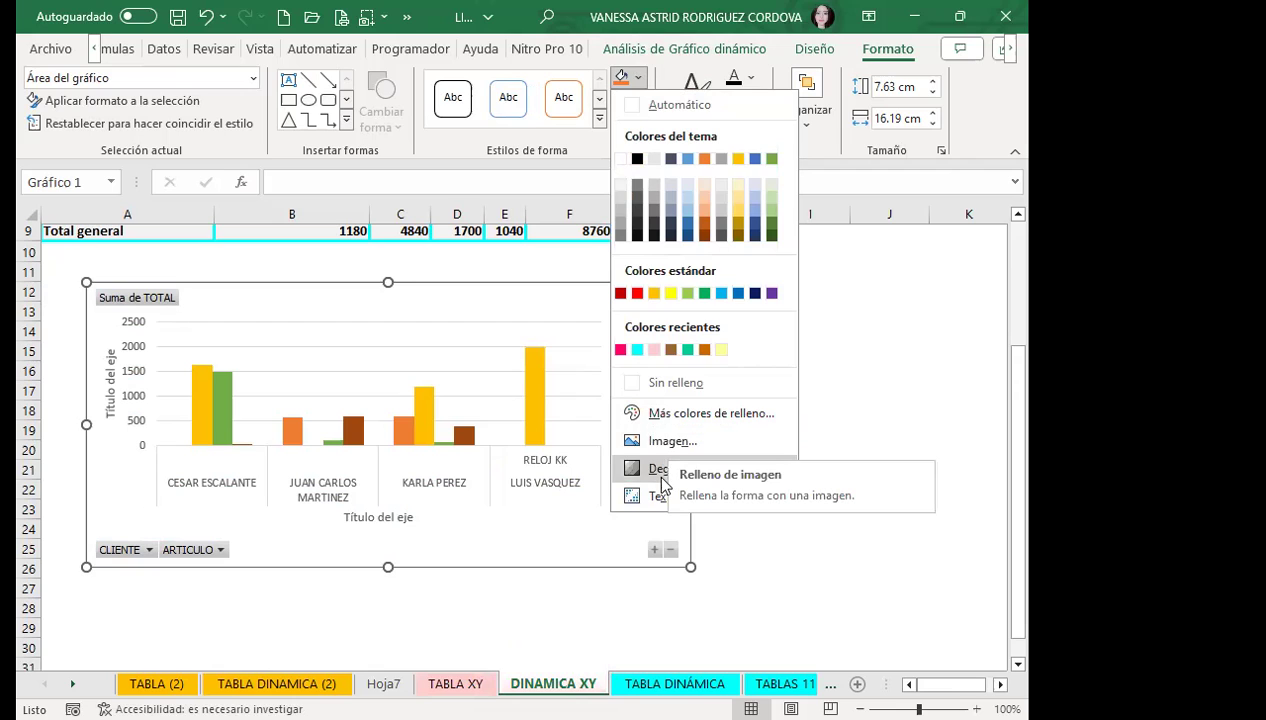
{"action": "mouse_move", "coordinate": [670, 470]}
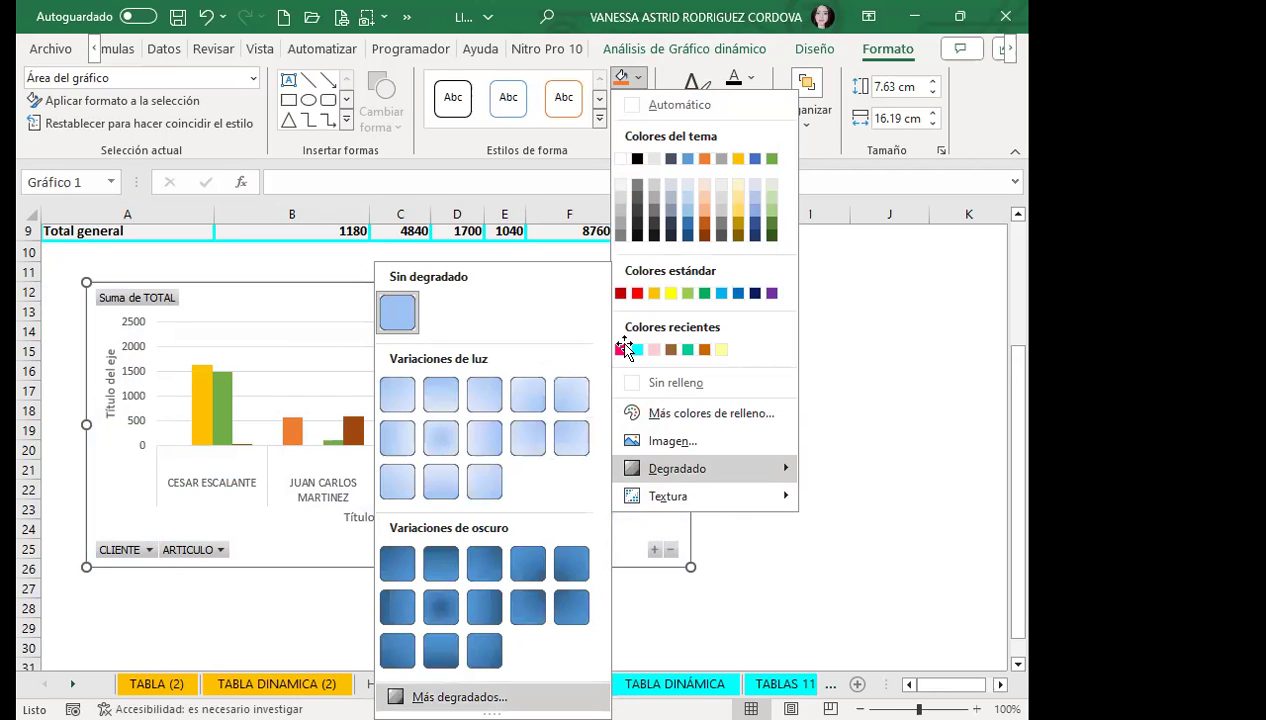
{"action": "key", "text": "Return"}
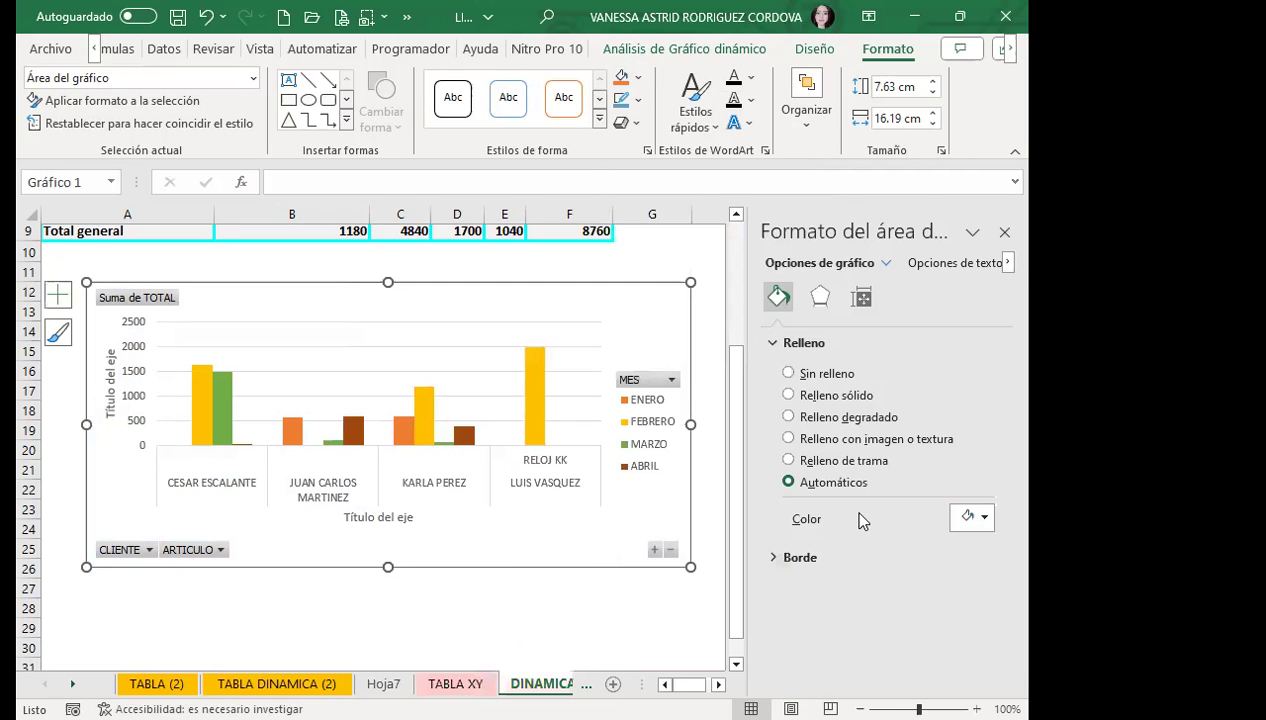
{"action": "left_click", "coordinate": [1004, 231]}
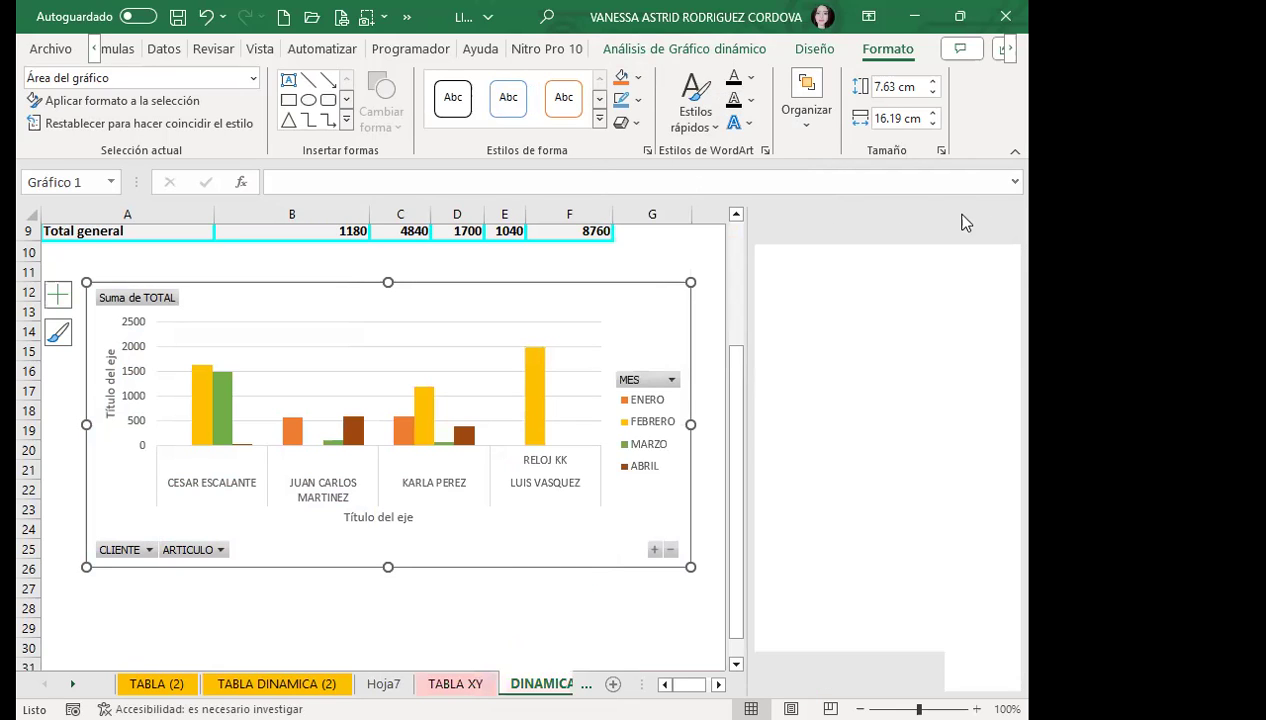
{"action": "left_click", "coordinate": [641, 78]}
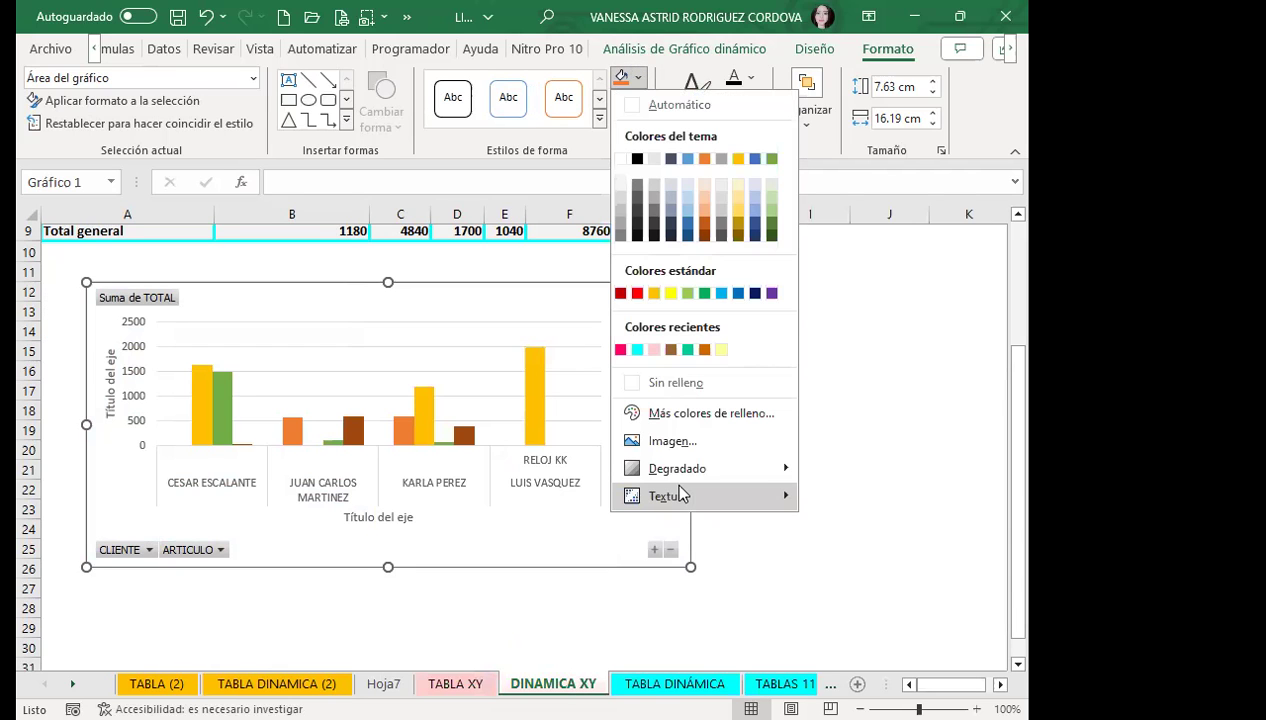
{"action": "mouse_move", "coordinate": [679, 494]}
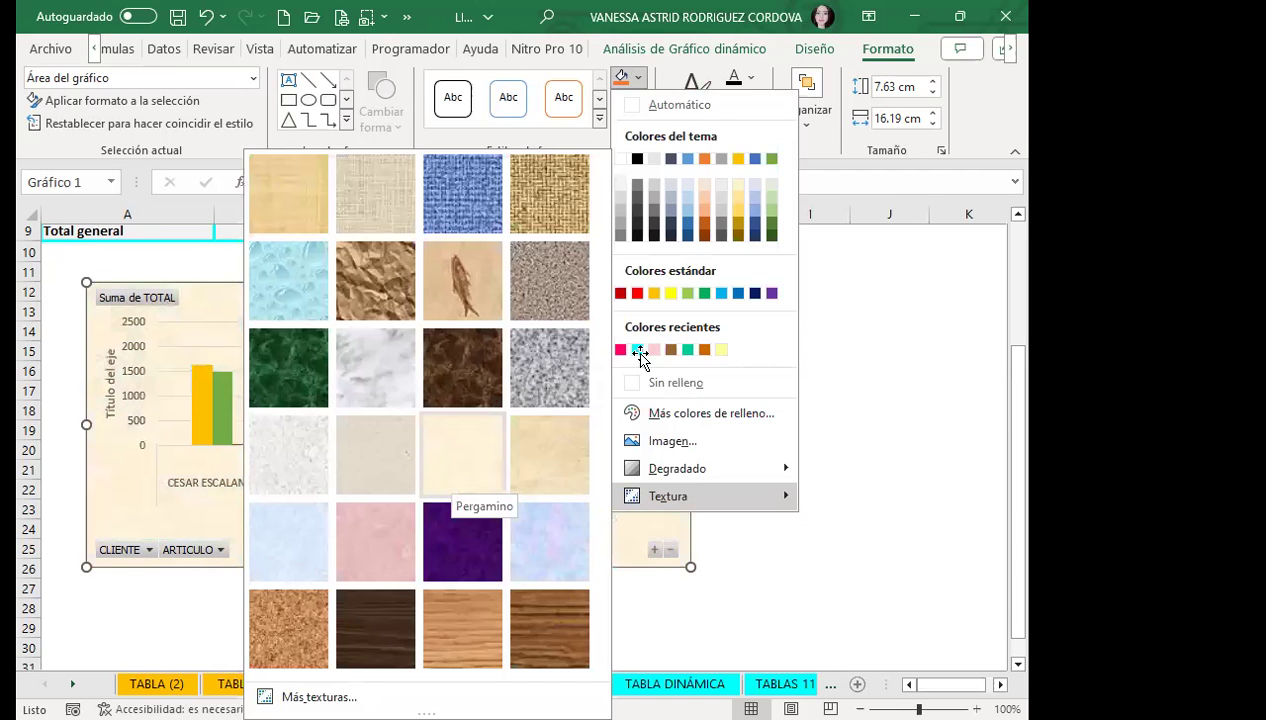
{"action": "left_click", "coordinate": [627, 291]}
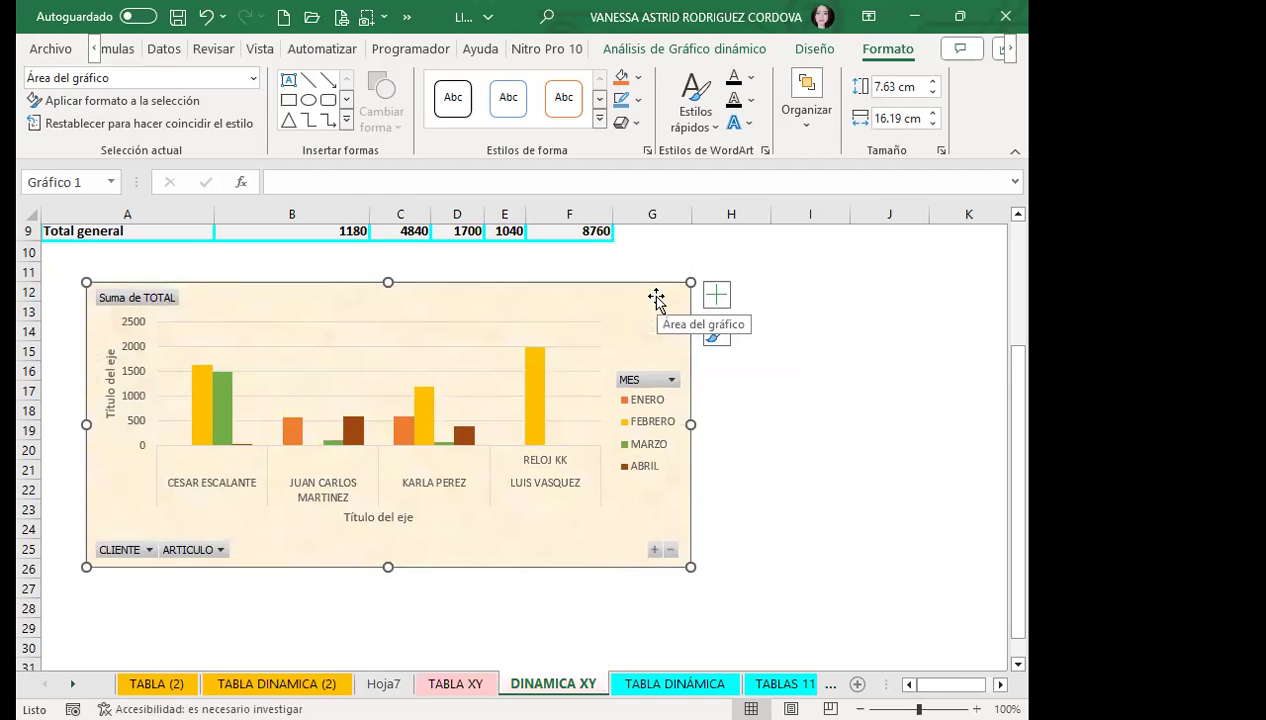
Give the major gridlines a dark preset line style and a black outline
{"action": "left_click", "coordinate": [554, 320]}
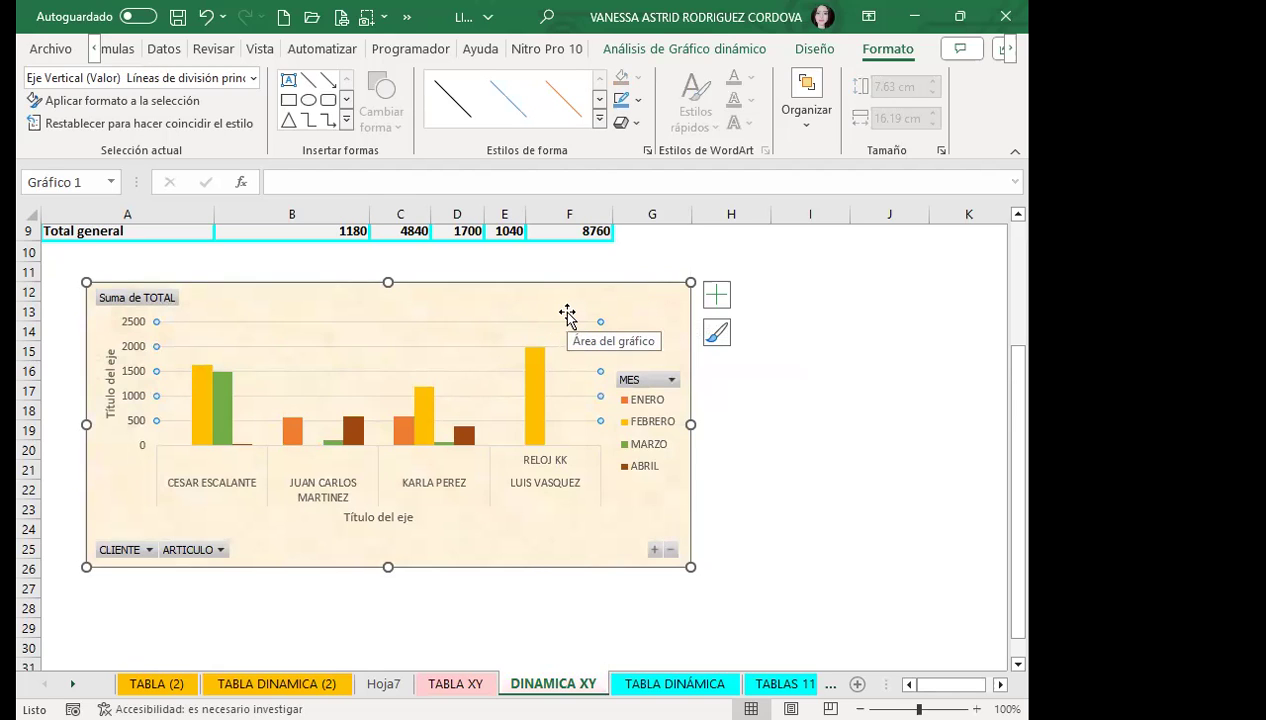
{"action": "left_click", "coordinate": [598, 122]}
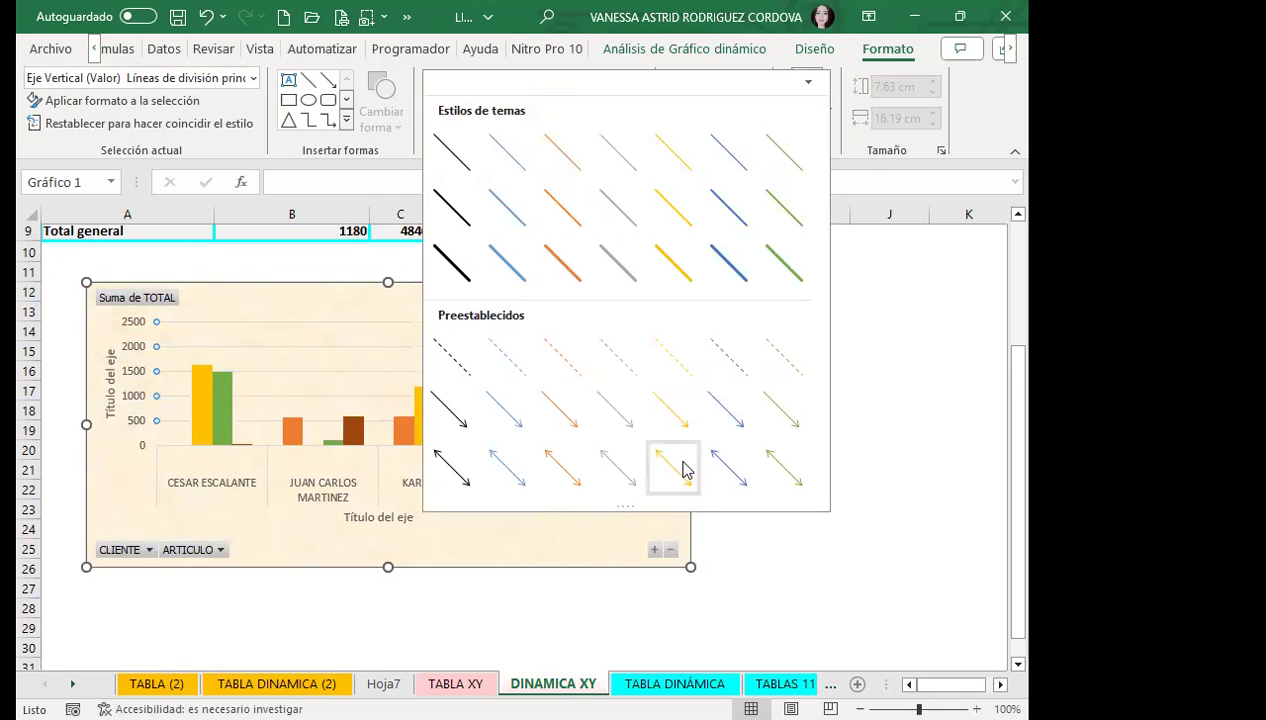
{"action": "left_click", "coordinate": [330, 175]}
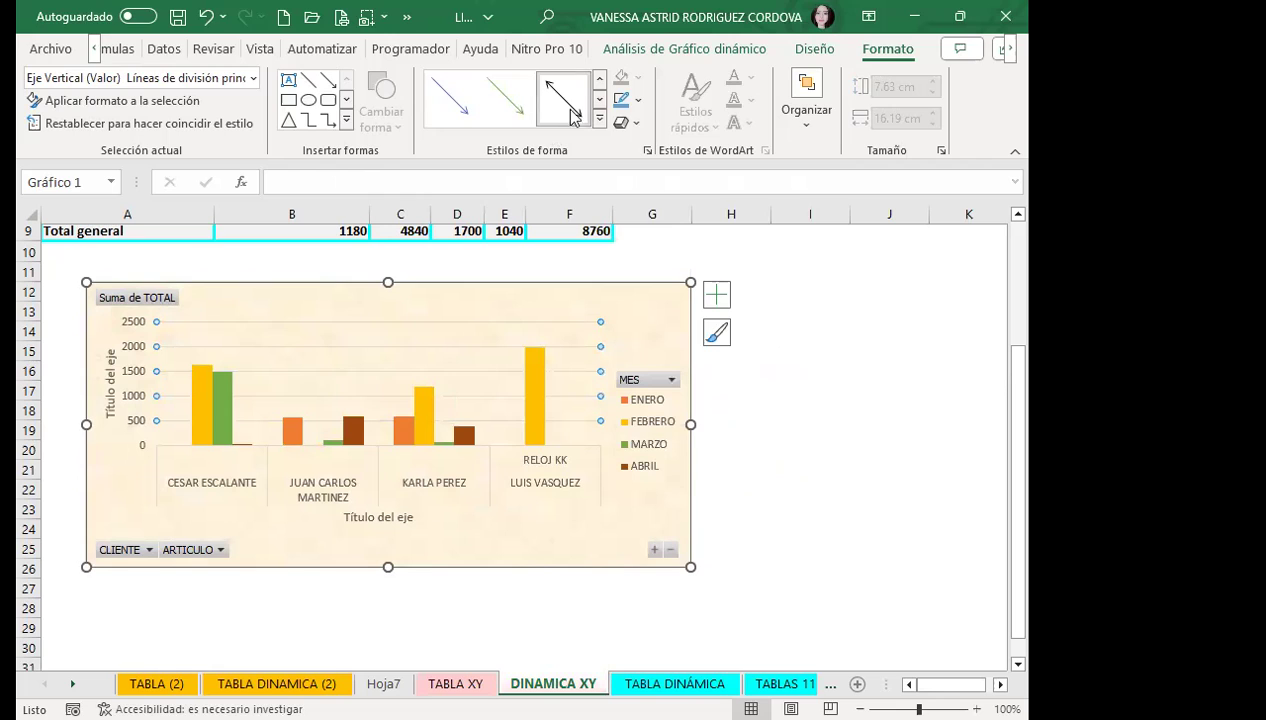
{"action": "left_click", "coordinate": [641, 99]}
{"action": "left_click", "coordinate": [659, 260]}
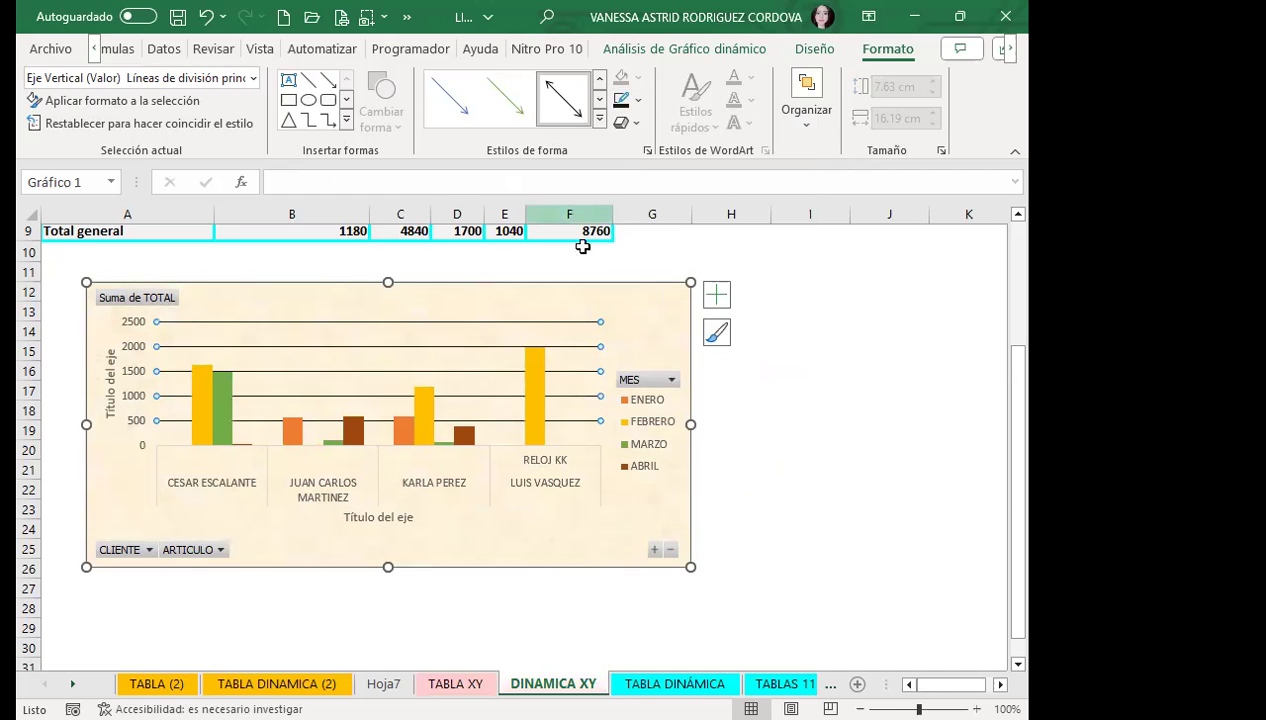
{"action": "left_click", "coordinate": [645, 307]}
{"action": "left_click", "coordinate": [555, 324]}
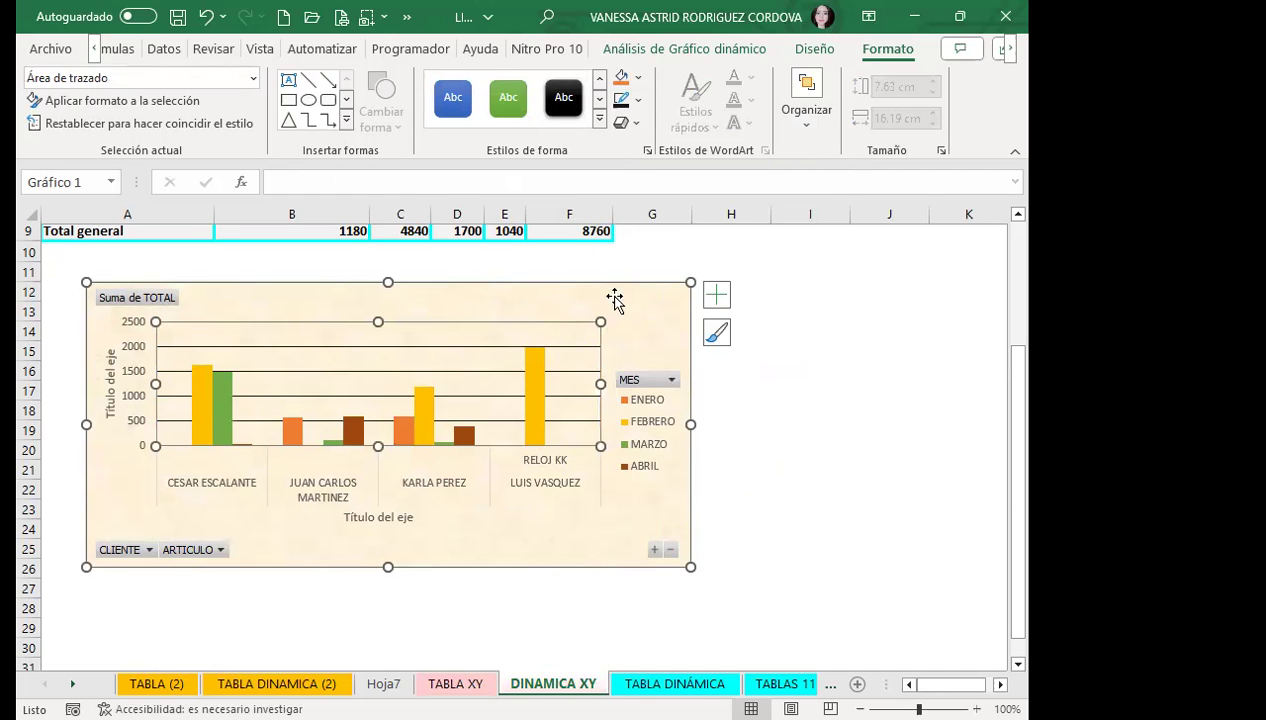
Apply a gray quick text style to the chart legend labels
{"action": "left_click", "coordinate": [636, 404]}
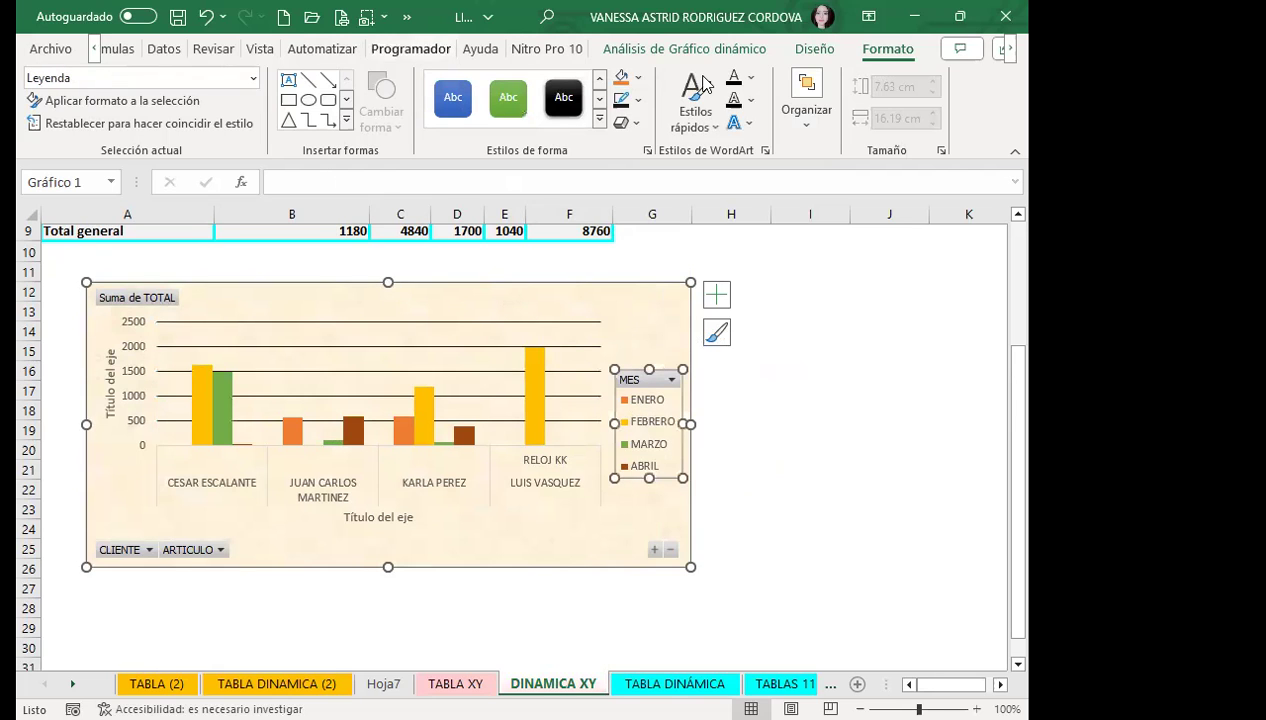
{"action": "left_click", "coordinate": [689, 131]}
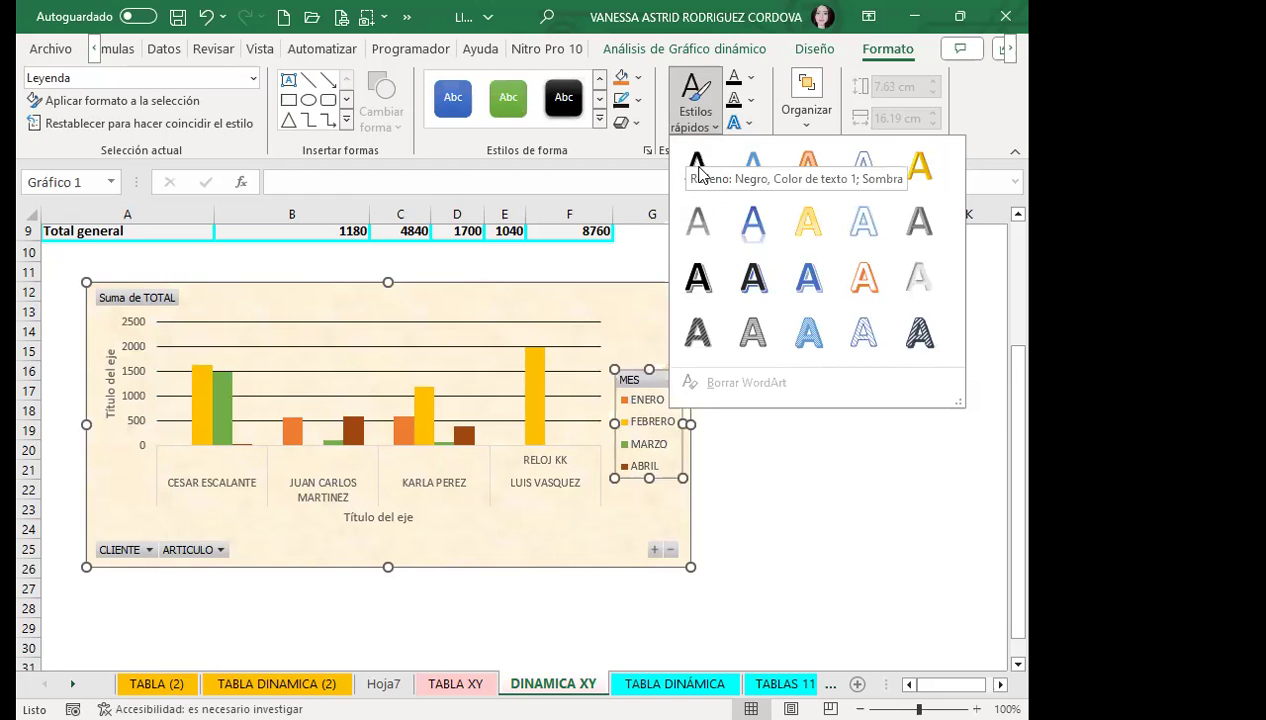
{"action": "left_click", "coordinate": [757, 282]}
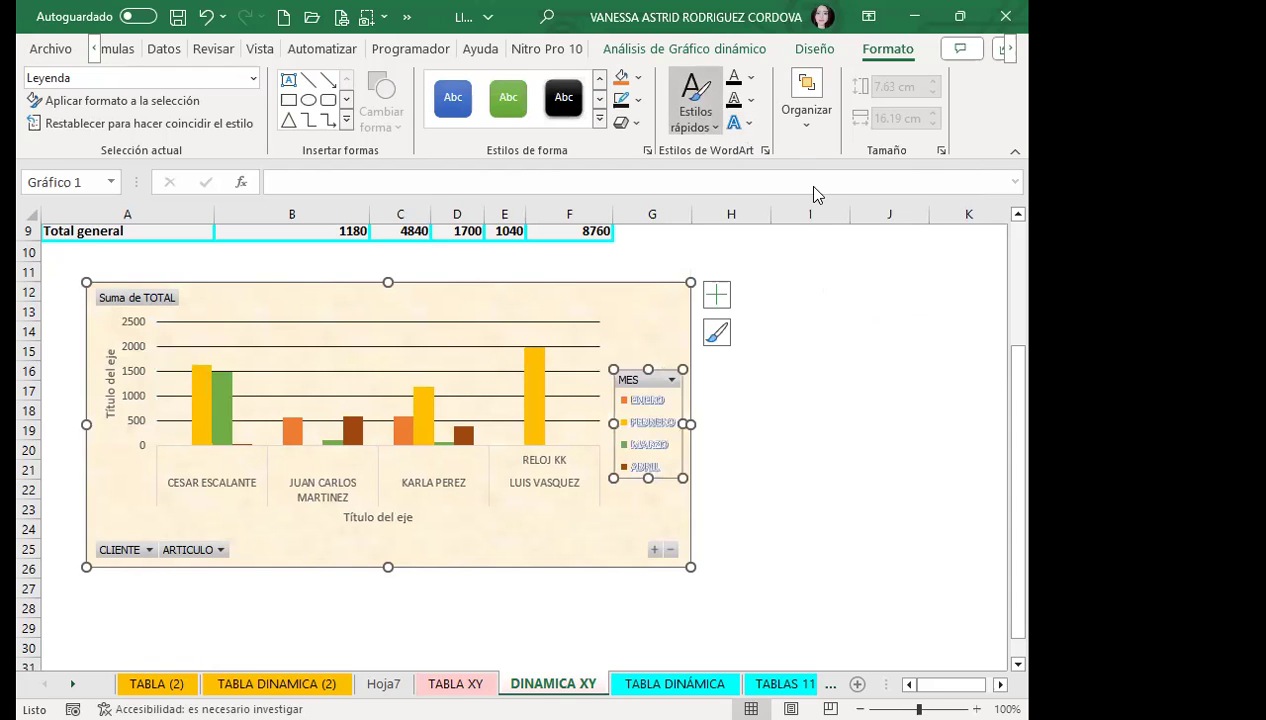
{"action": "left_click", "coordinate": [695, 102]}
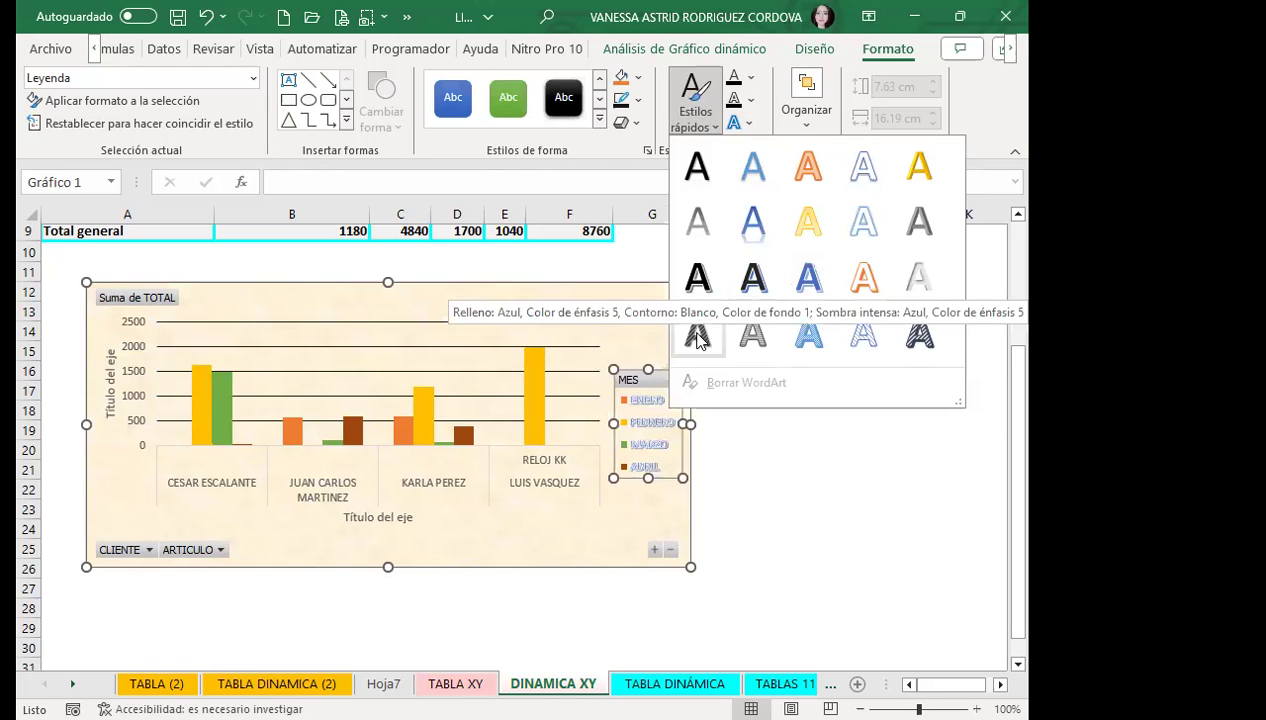
Colour the horizontal category axis client names green
{"action": "left_click", "coordinate": [415, 480]}
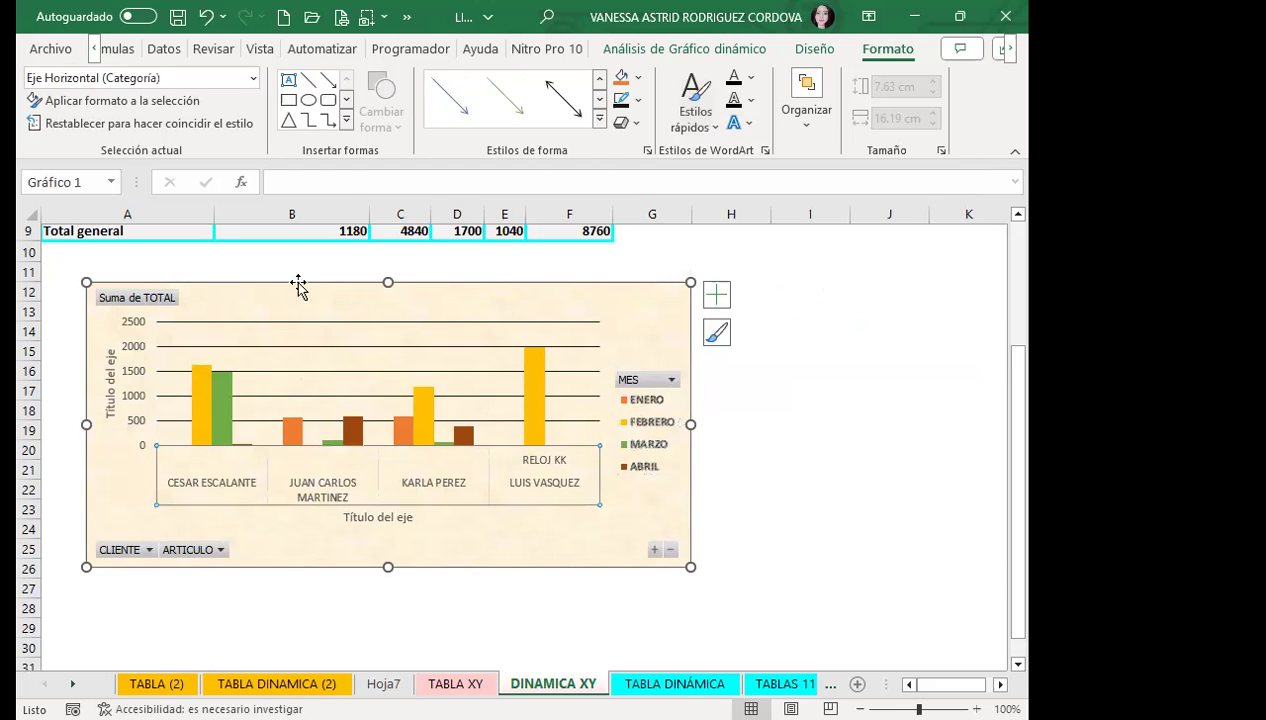
{"action": "left_click", "coordinate": [693, 130]}
{"action": "left_click", "coordinate": [750, 78]}
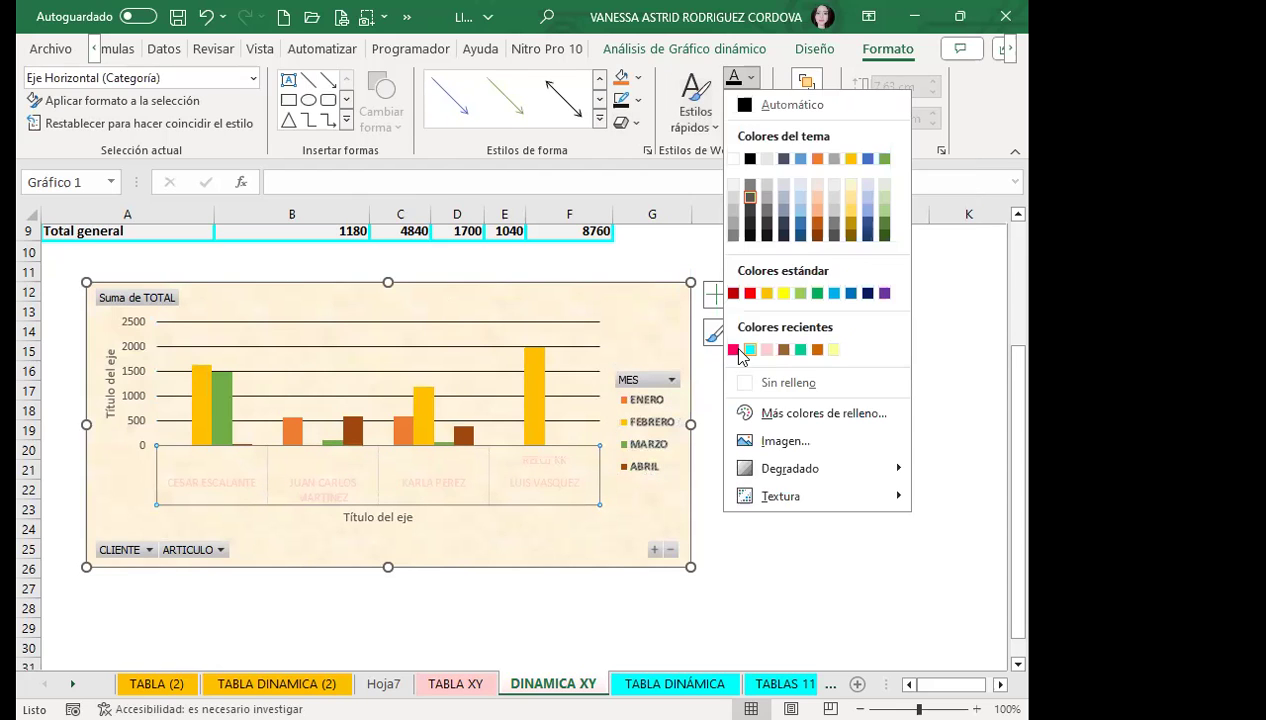
{"action": "left_click", "coordinate": [800, 349]}
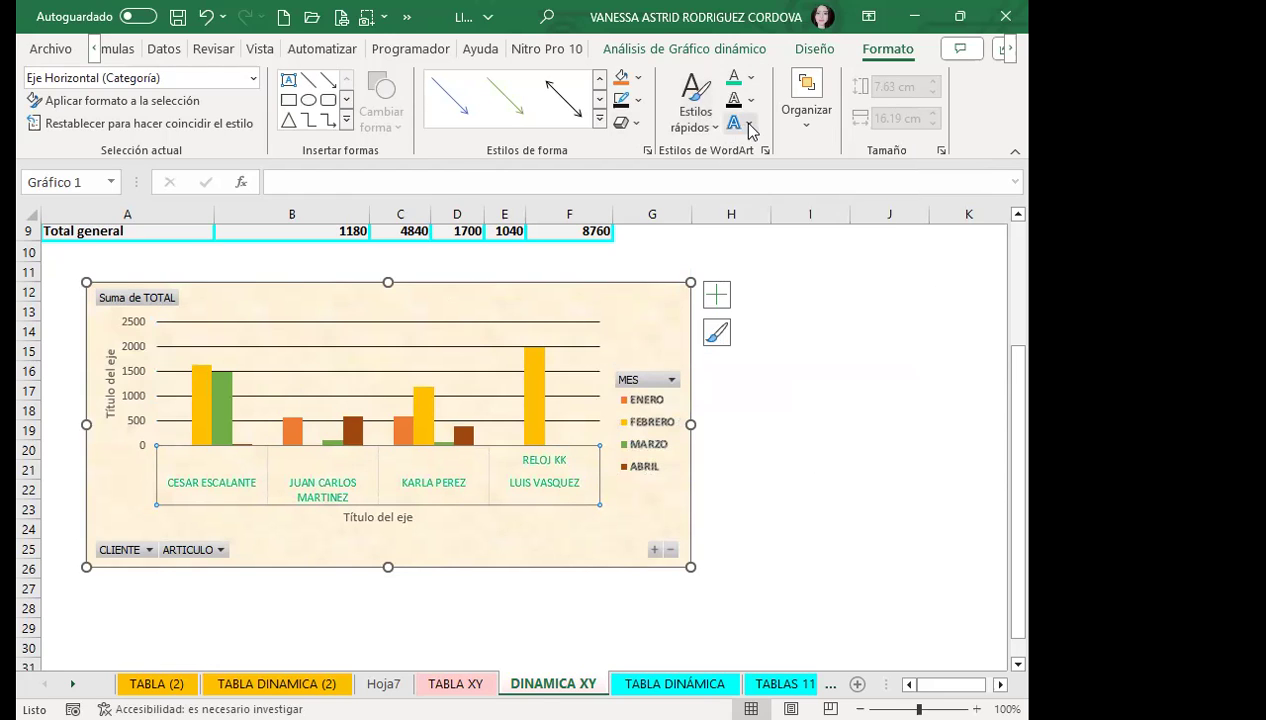
{"action": "mouse_move", "coordinate": [801, 203]}
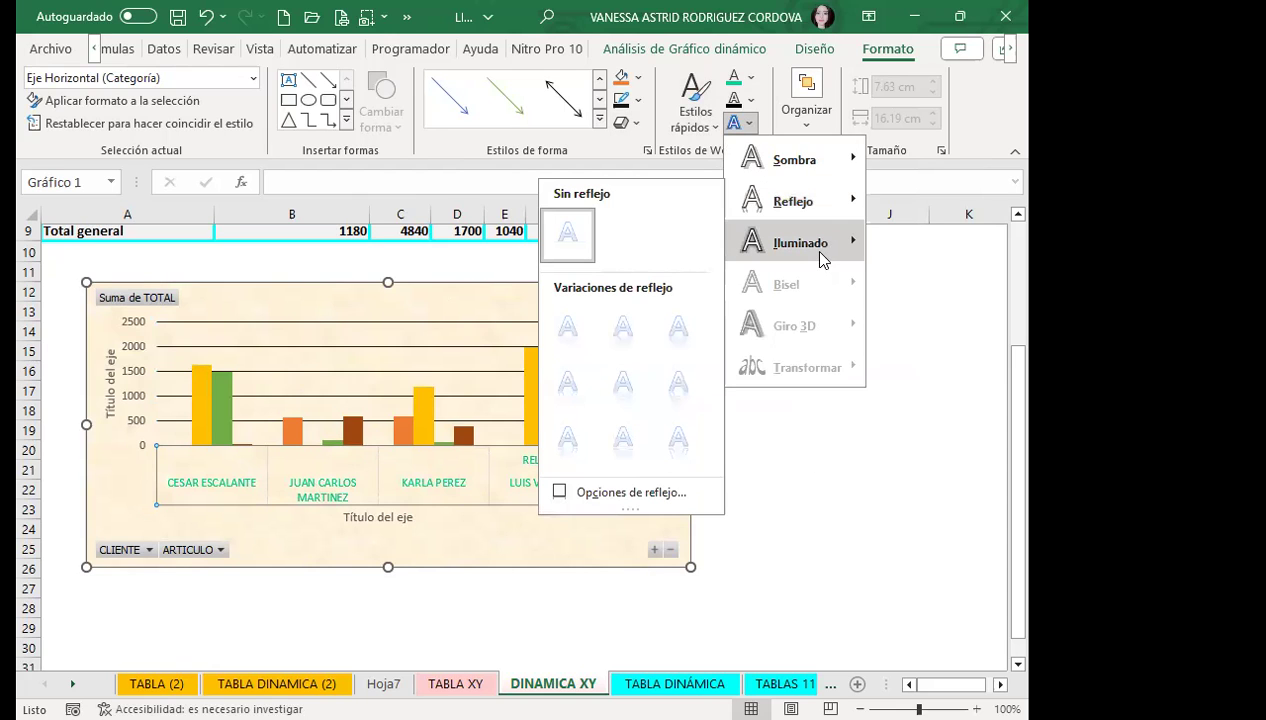
{"action": "mouse_move", "coordinate": [816, 252]}
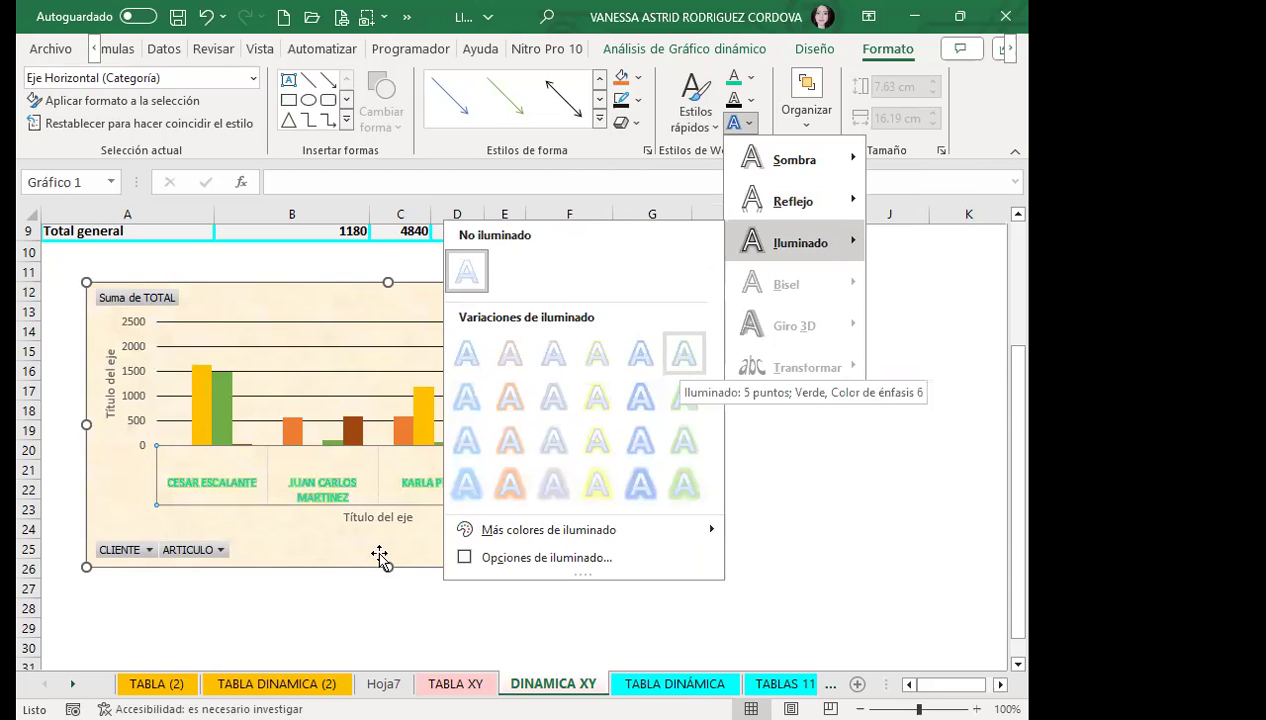
{"action": "left_click", "coordinate": [740, 122]}
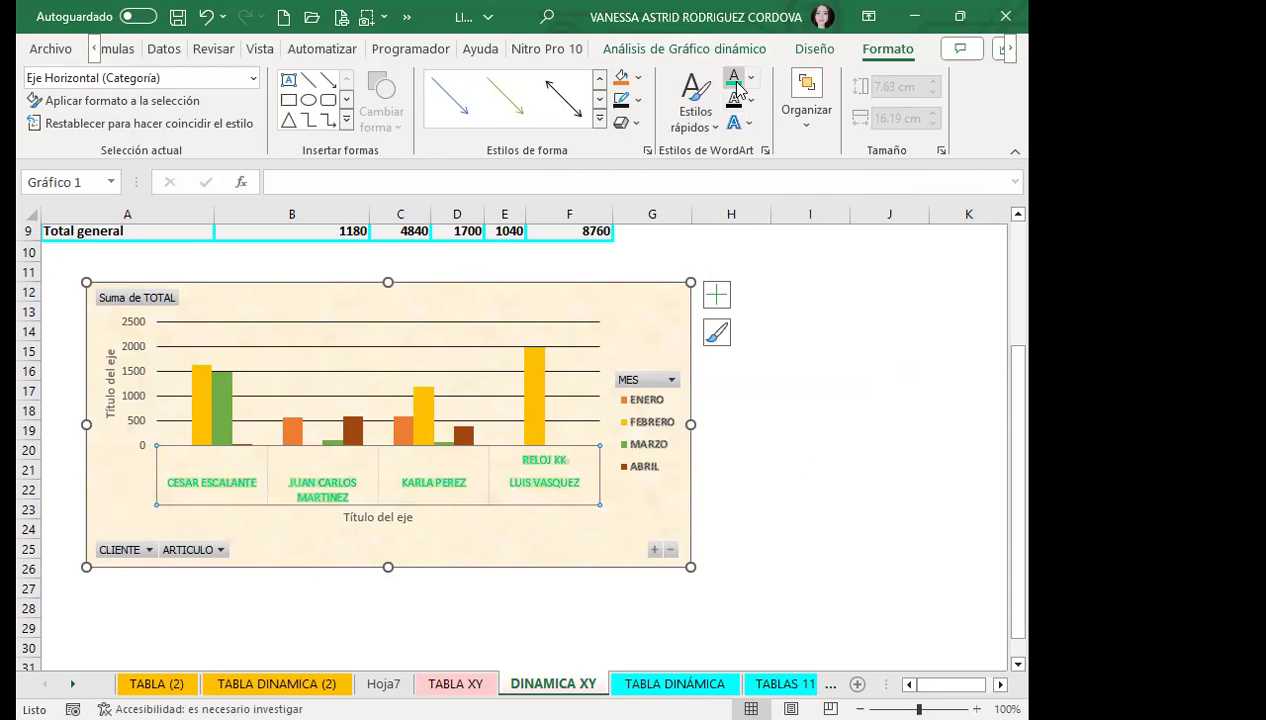
Delete the vertical 'Título del eje' axis title
{"action": "left_click", "coordinate": [101, 380]}
{"action": "left_click", "coordinate": [126, 366]}
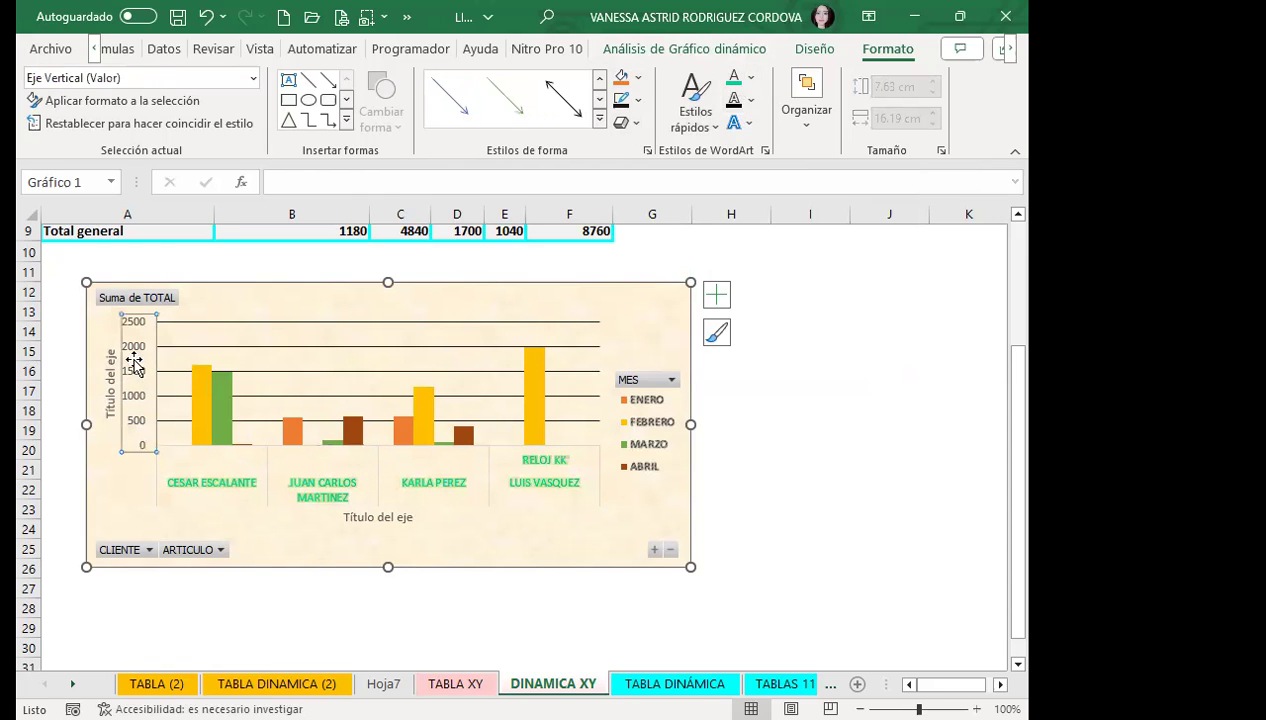
{"action": "left_click", "coordinate": [706, 126]}
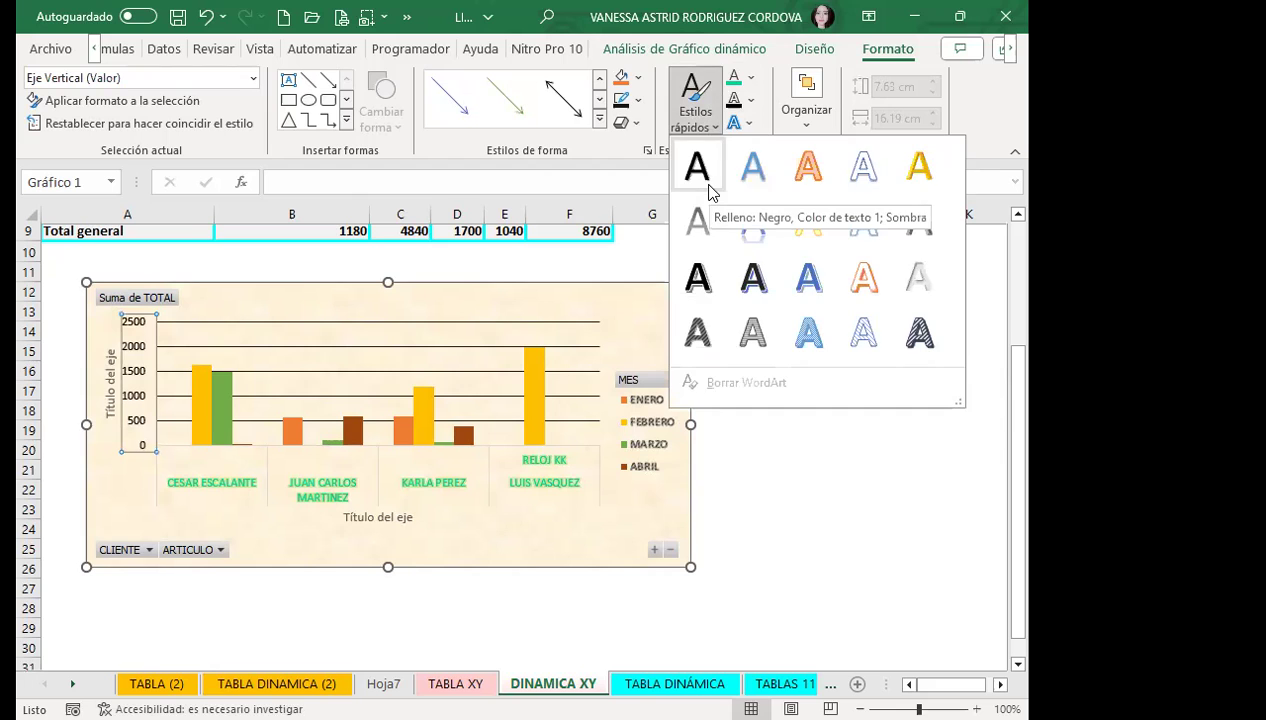
{"action": "left_click", "coordinate": [103, 382]}
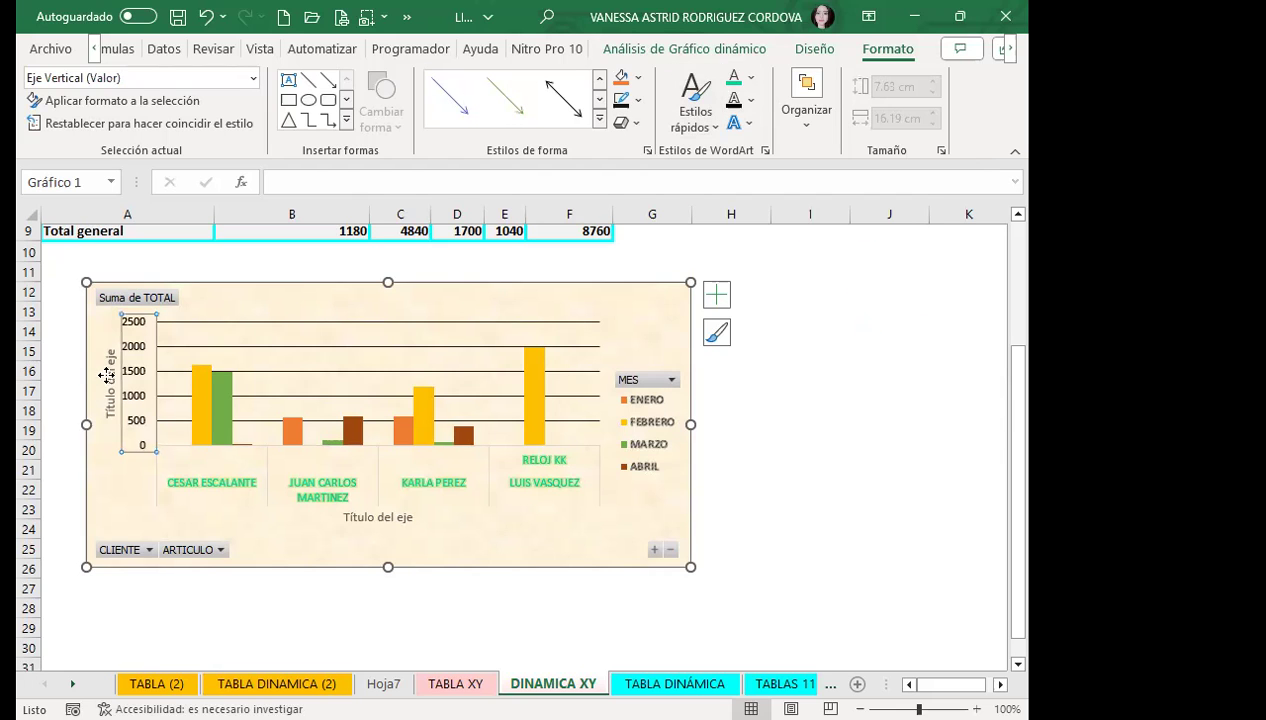
{"action": "left_click", "coordinate": [105, 370]}
{"action": "key", "text": "Delete"}
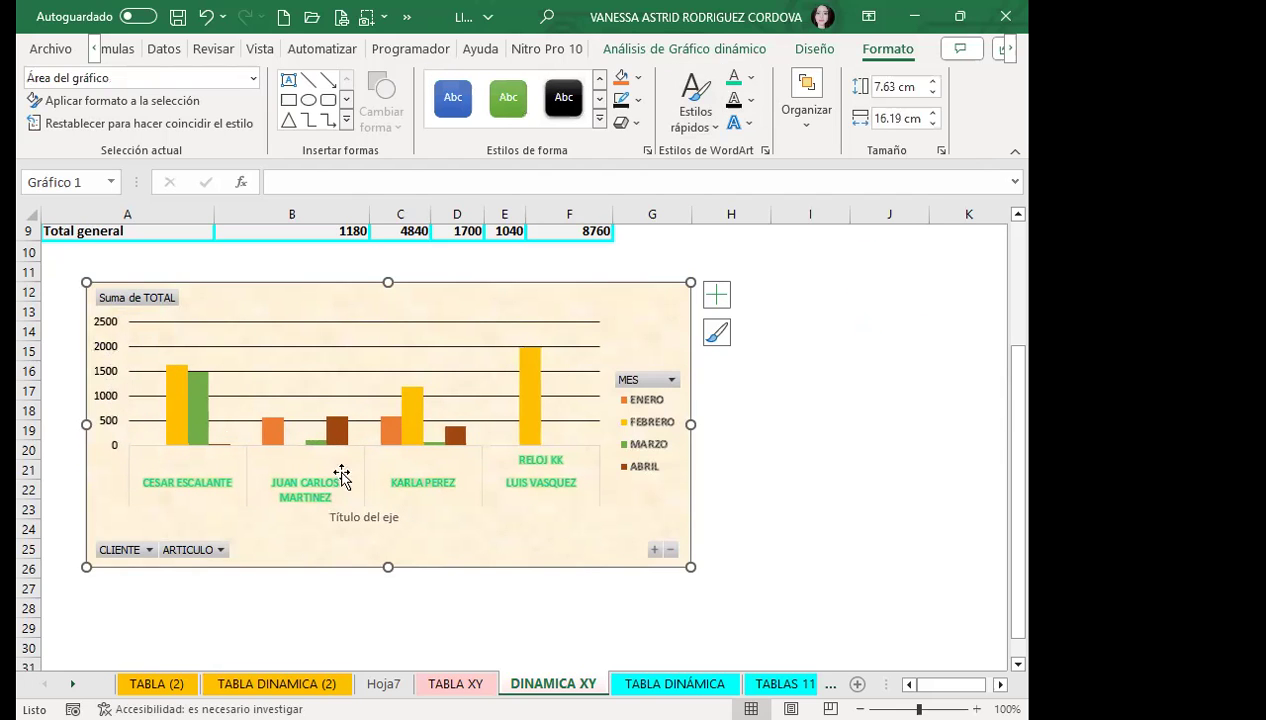
Delete the horizontal axis title, keep per-client bars, and reposition the chart over columns A–F
{"action": "left_click", "coordinate": [360, 517]}
{"action": "key", "text": "Delete"}
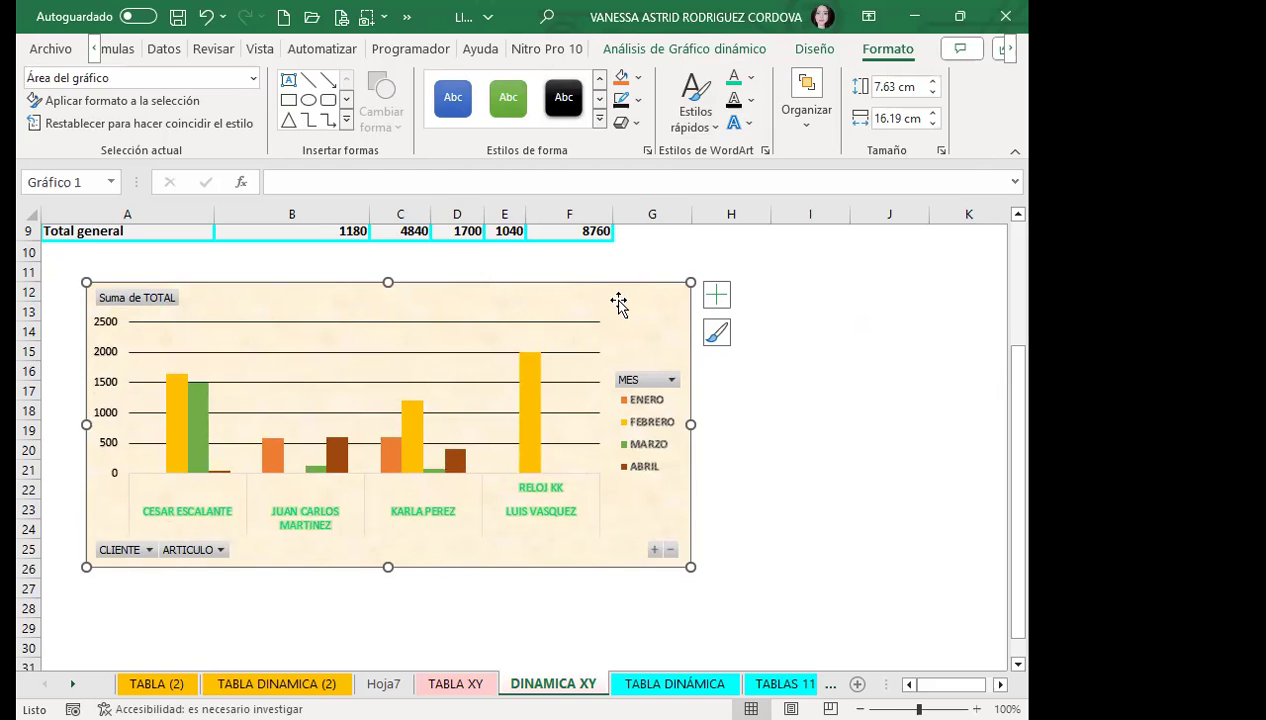
{"action": "left_click", "coordinate": [653, 550]}
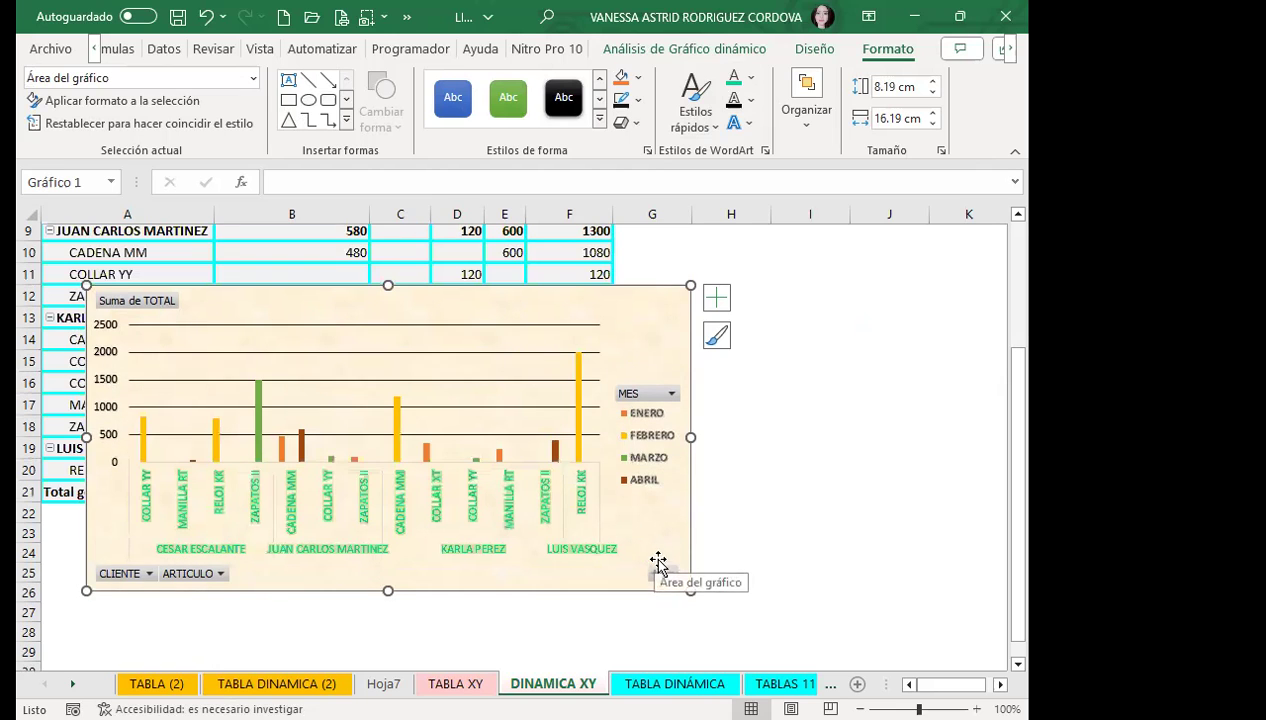
{"action": "left_click", "coordinate": [668, 572]}
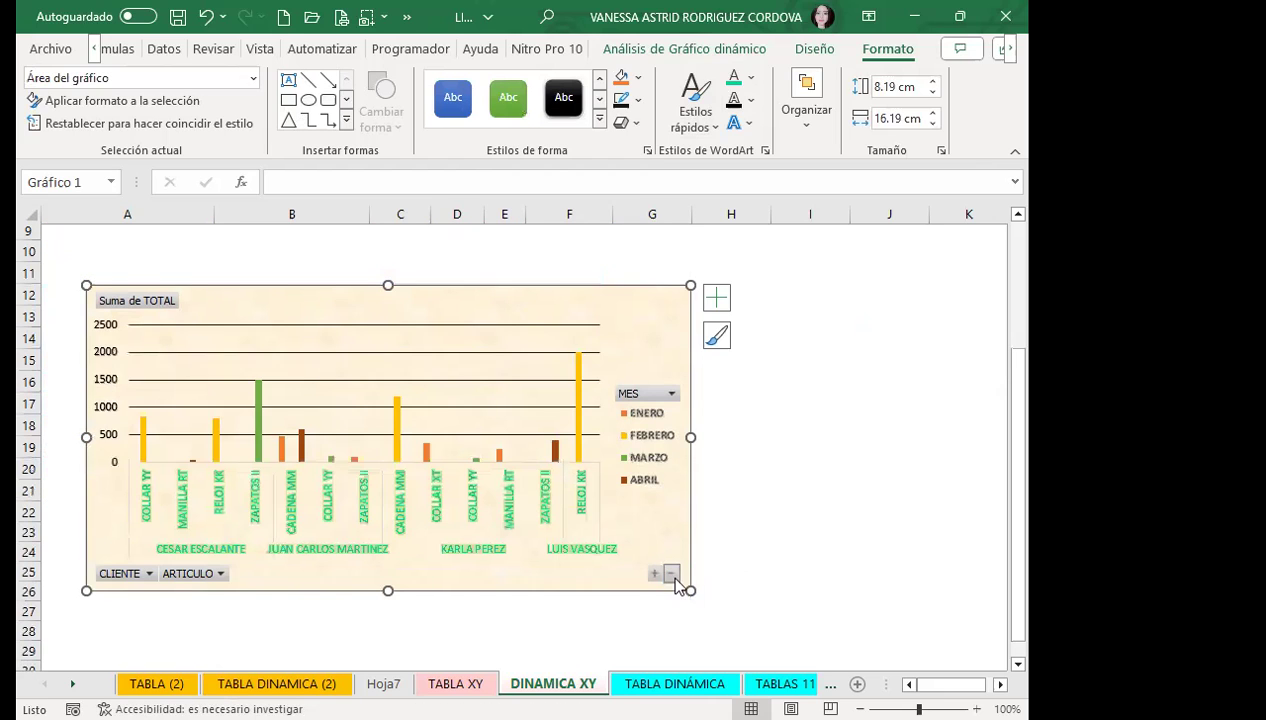
{"action": "left_click_drag", "start_coordinate": [587, 307], "coordinate": [610, 311]}
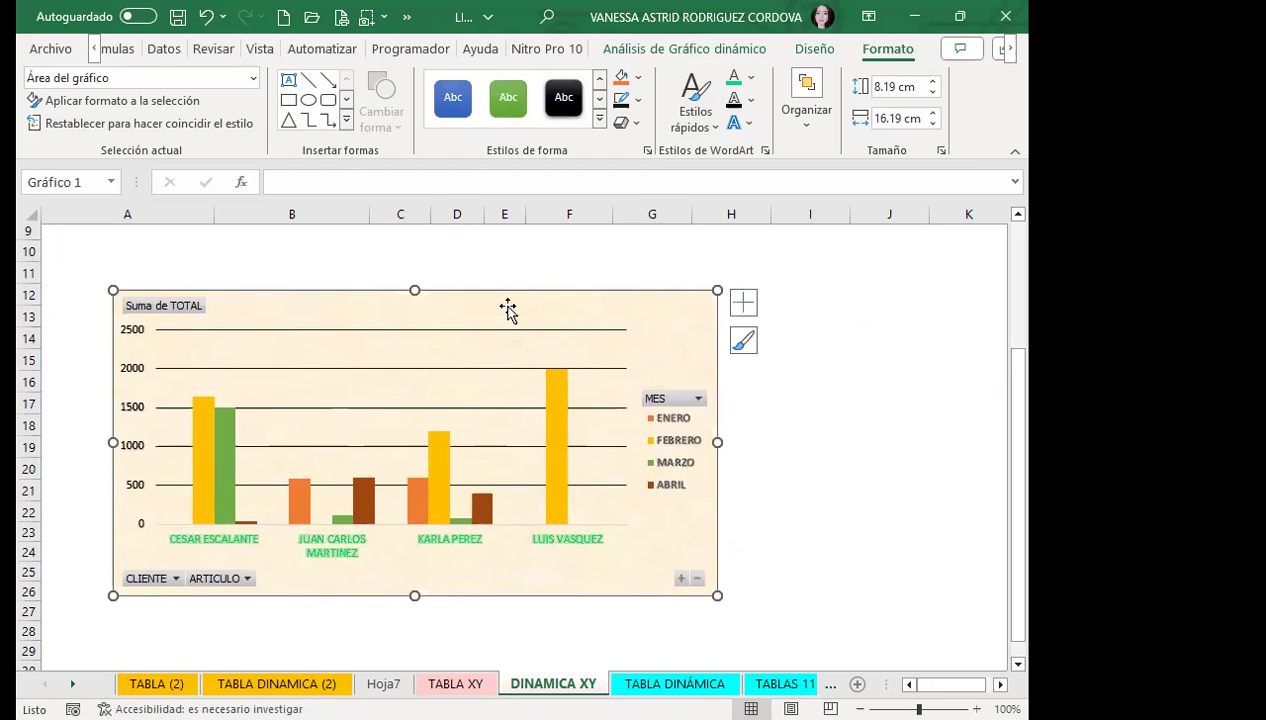
{"action": "left_click_drag", "start_coordinate": [454, 304], "coordinate": [426, 284]}
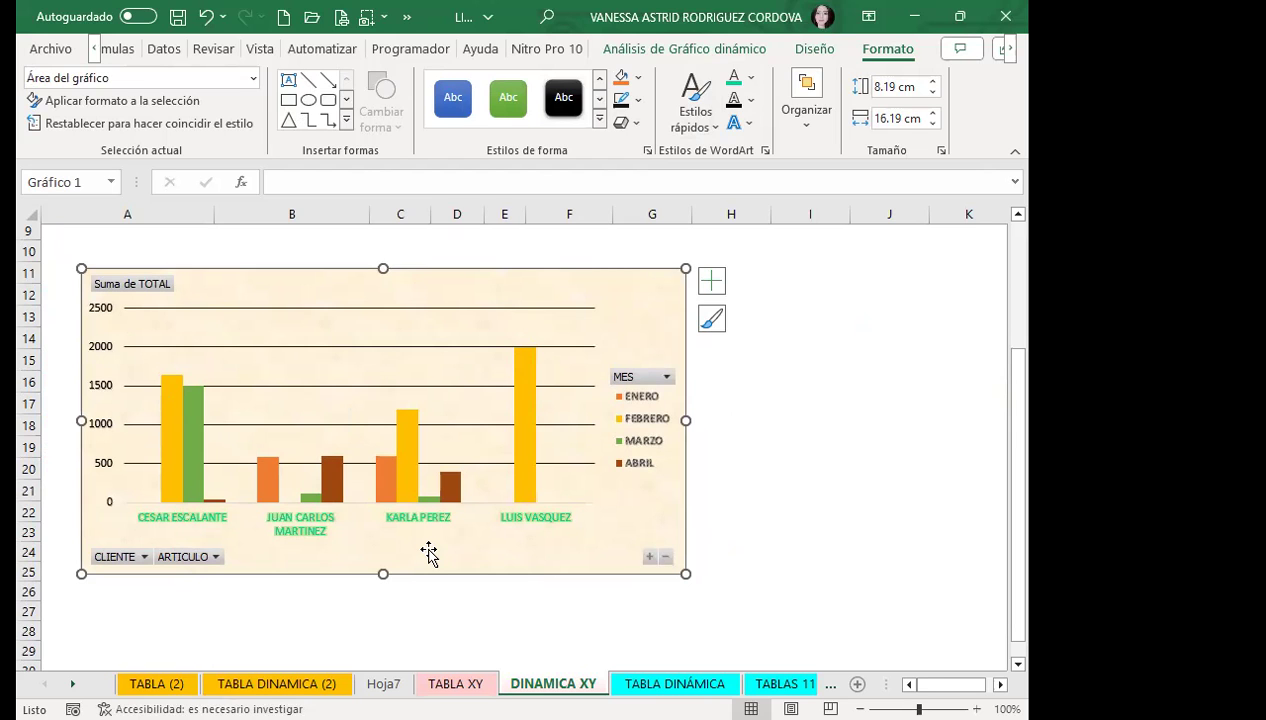
Check the chart area formatting pane and shapes gallery without changes, then show Análisis de Gráfico dinámico
{"action": "left_click", "coordinate": [648, 150]}
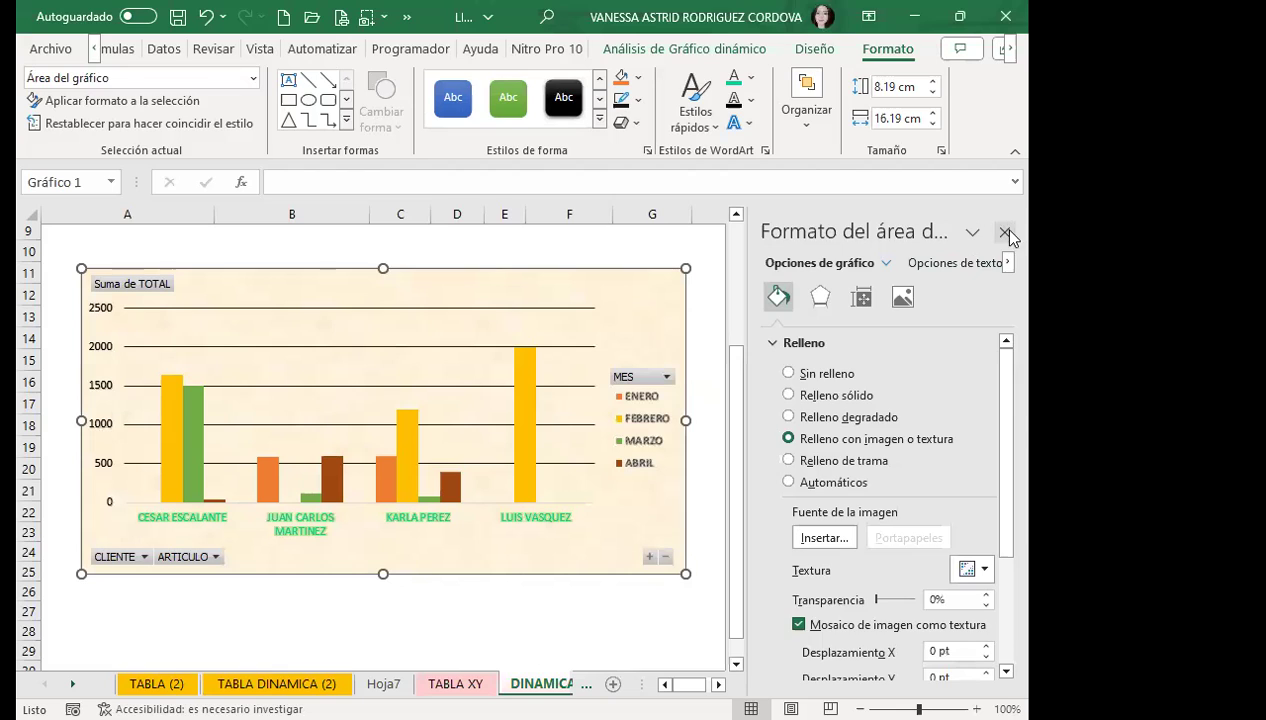
{"action": "left_click", "coordinate": [1005, 233]}
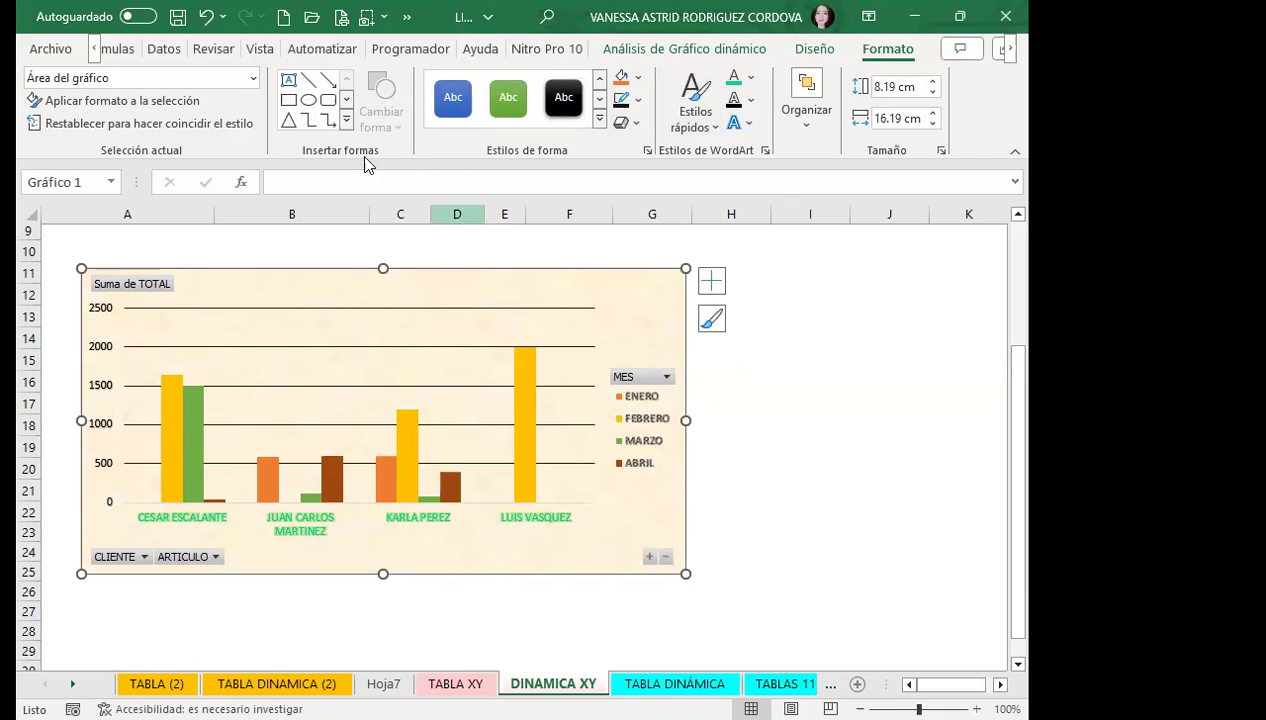
{"action": "left_click", "coordinate": [347, 120]}
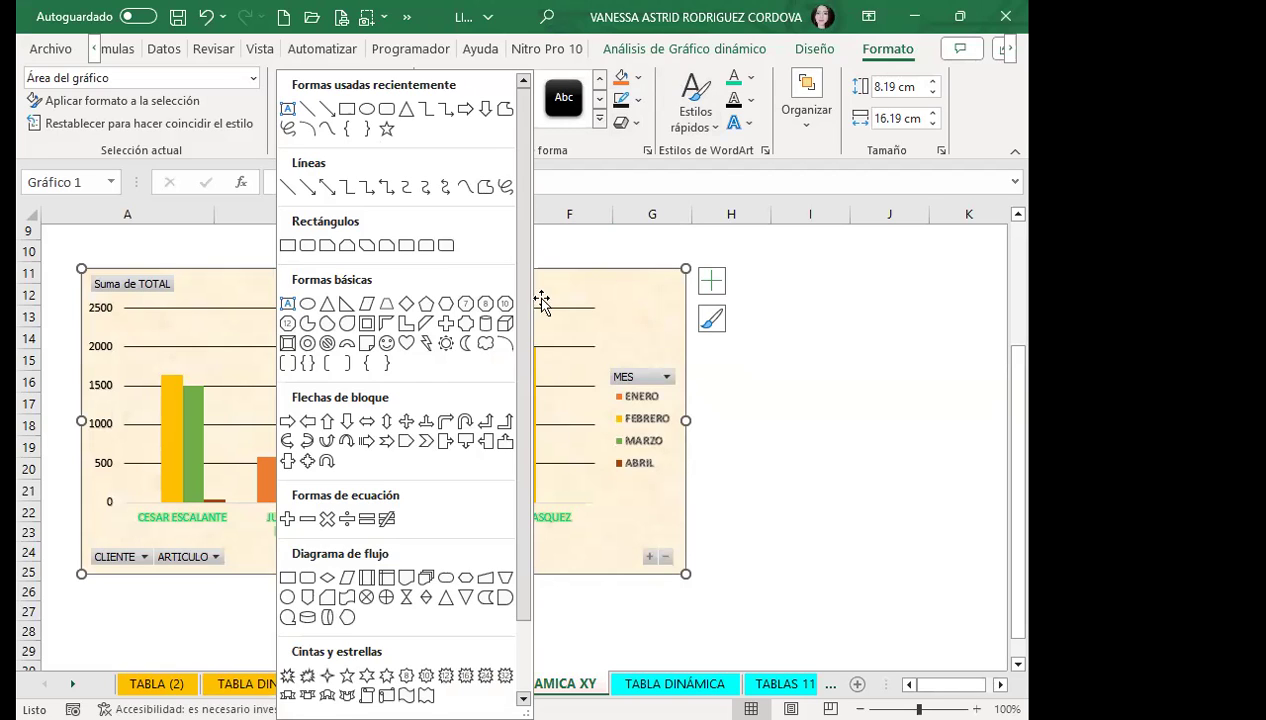
{"action": "left_click", "coordinate": [614, 310]}
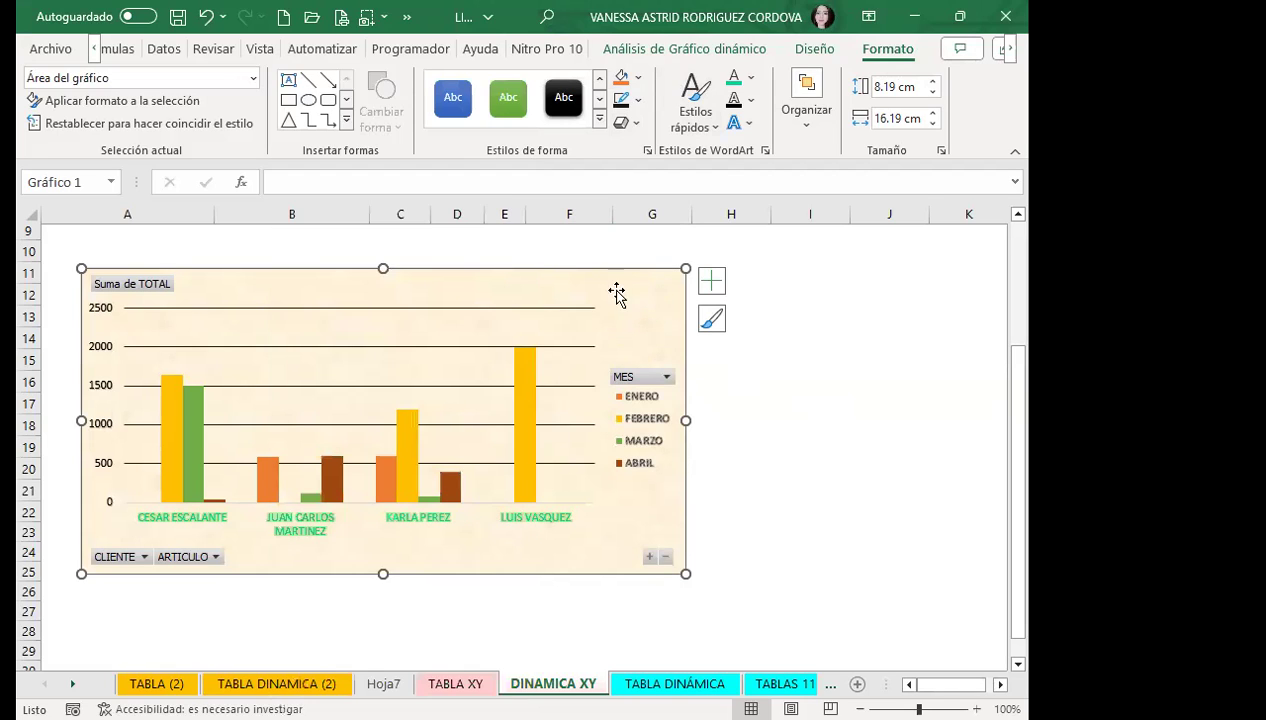
{"action": "left_click", "coordinate": [722, 50]}
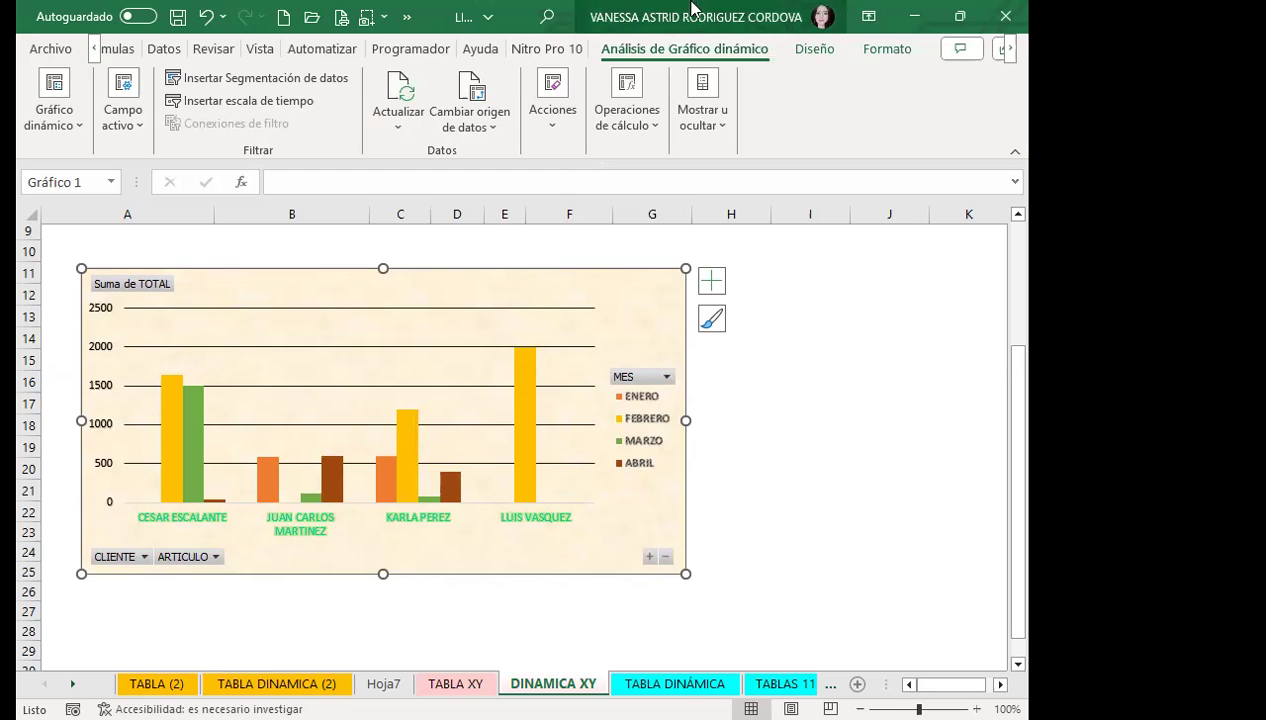
After the timeline is rejected, insert a CLIENTE slicer and place it right of the chart near J12
{"action": "left_click", "coordinate": [198, 107]}
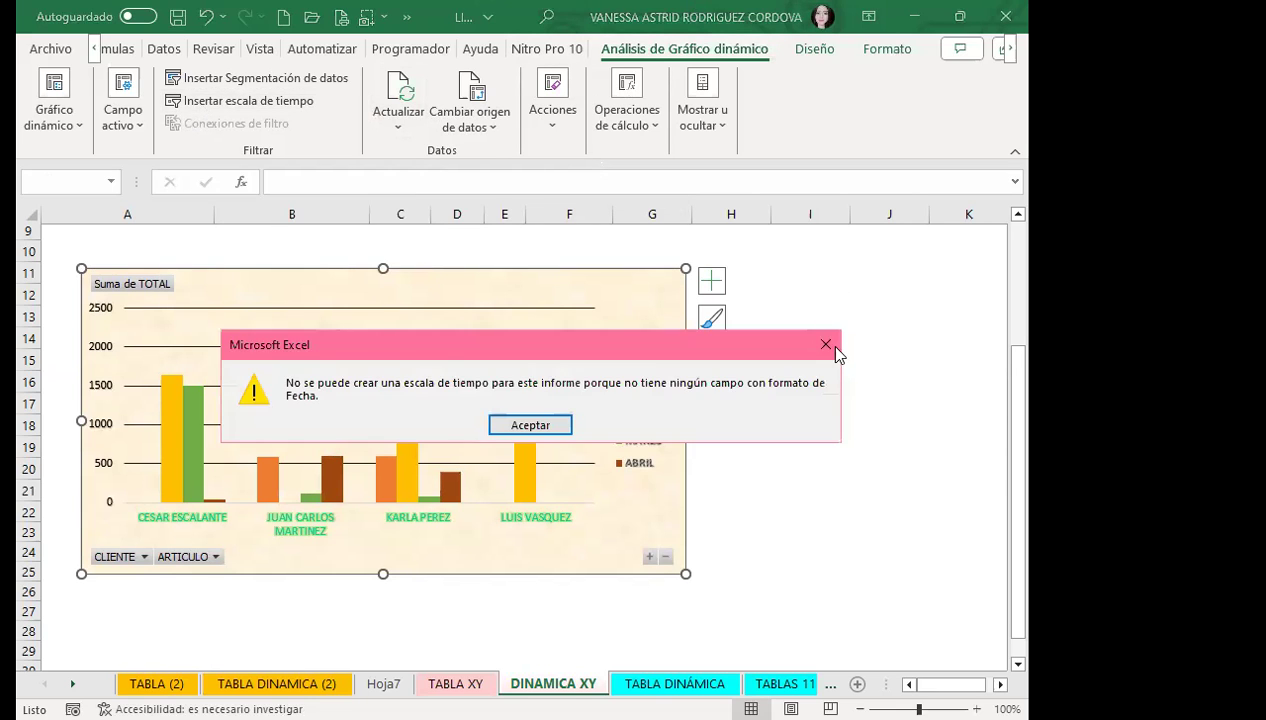
{"action": "left_click", "coordinate": [826, 352]}
{"action": "left_click", "coordinate": [254, 78]}
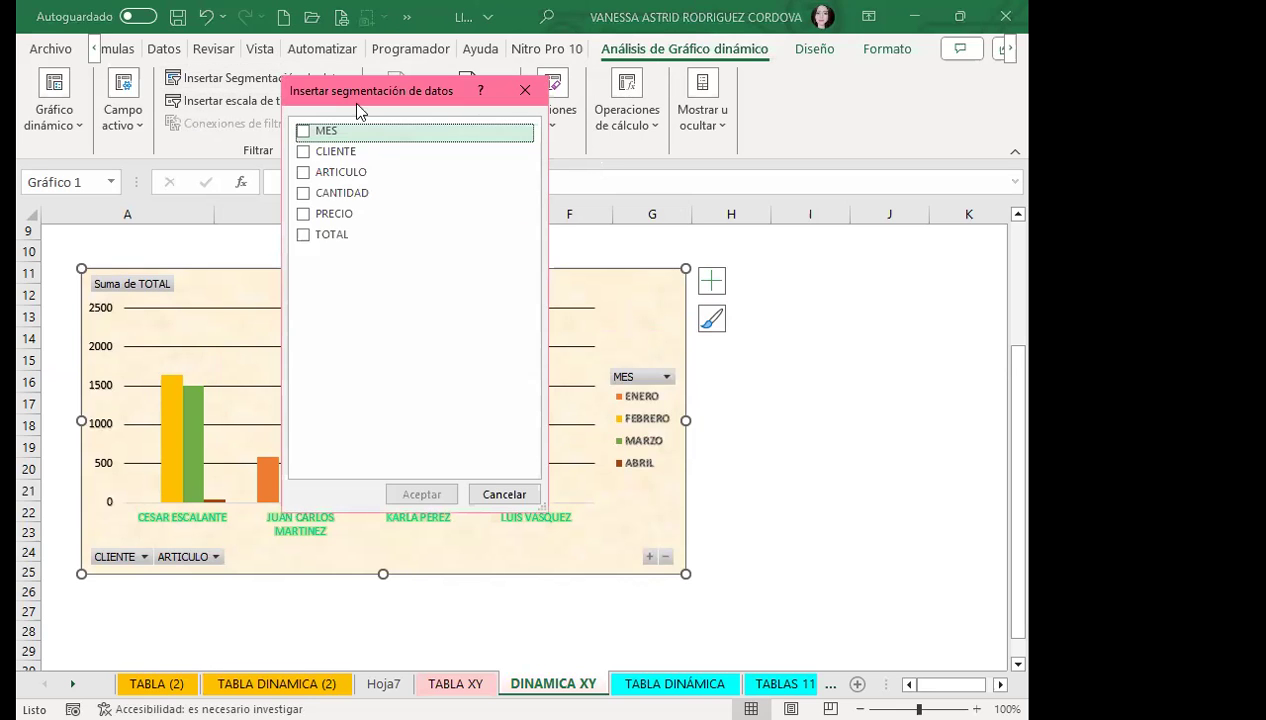
{"action": "left_click", "coordinate": [302, 152]}
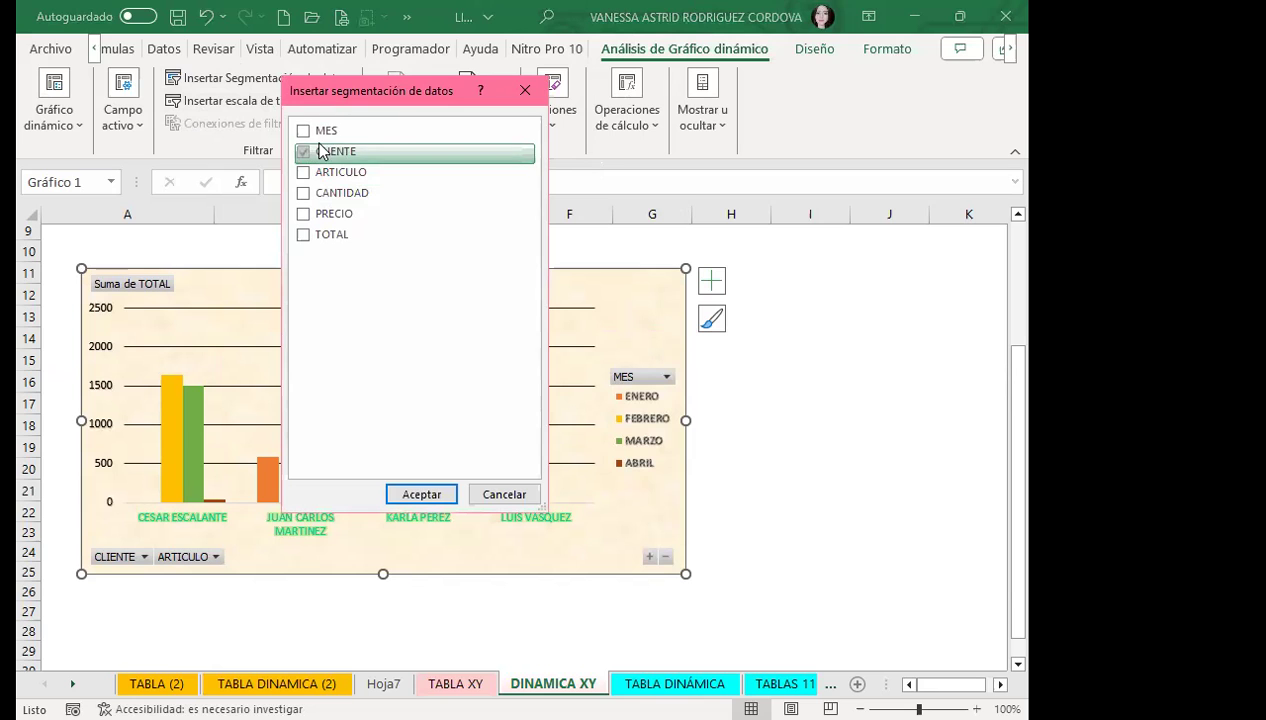
{"action": "left_click", "coordinate": [415, 493]}
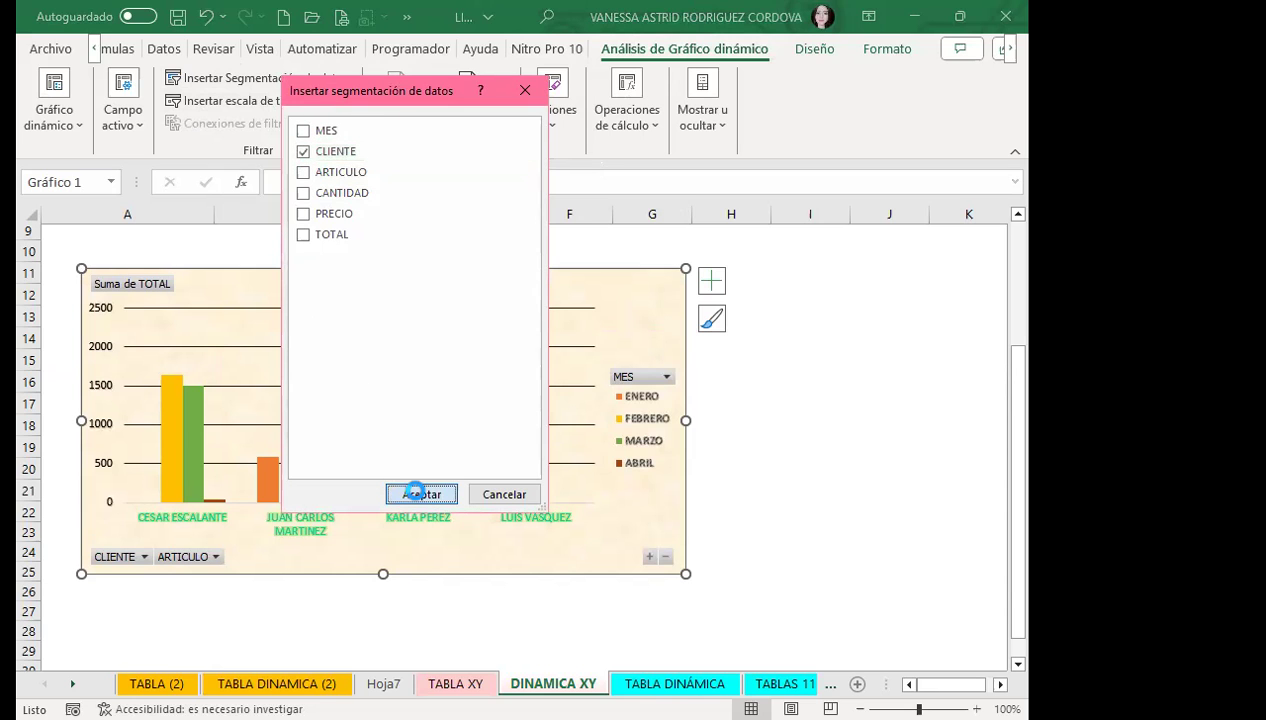
{"action": "left_click_drag", "start_coordinate": [579, 333], "coordinate": [809, 309]}
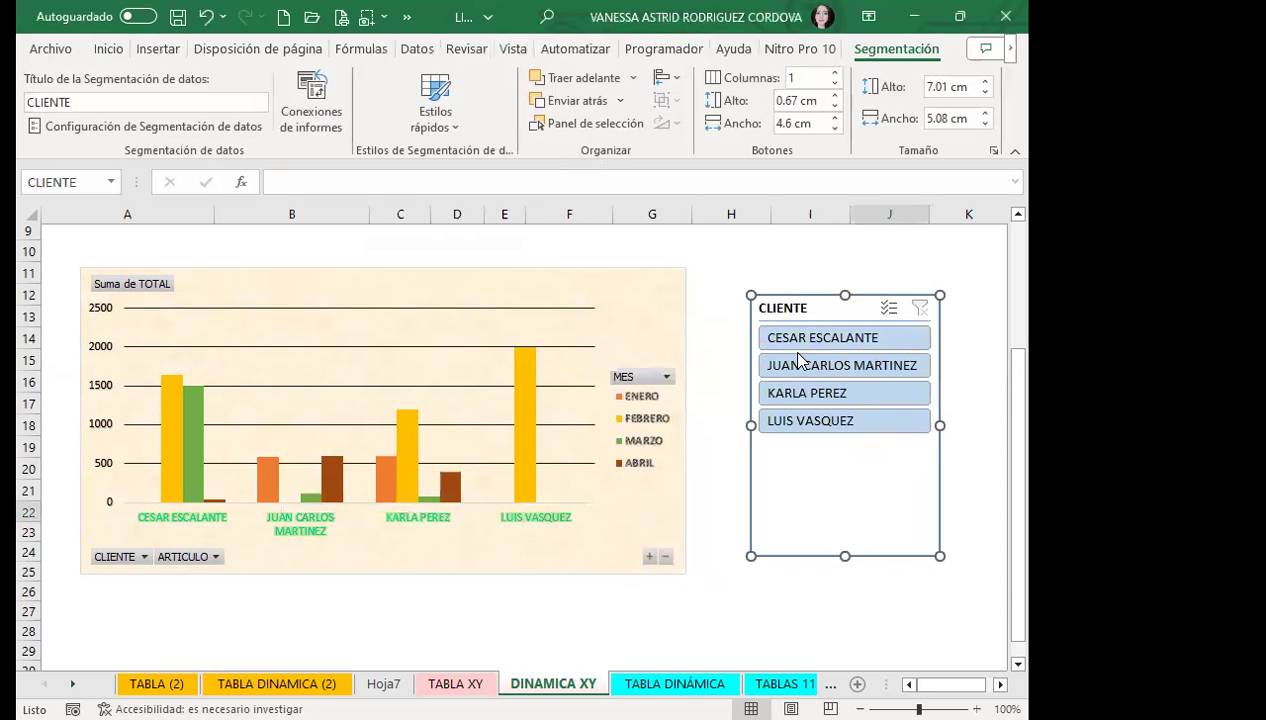
{"action": "left_click", "coordinate": [801, 338]}
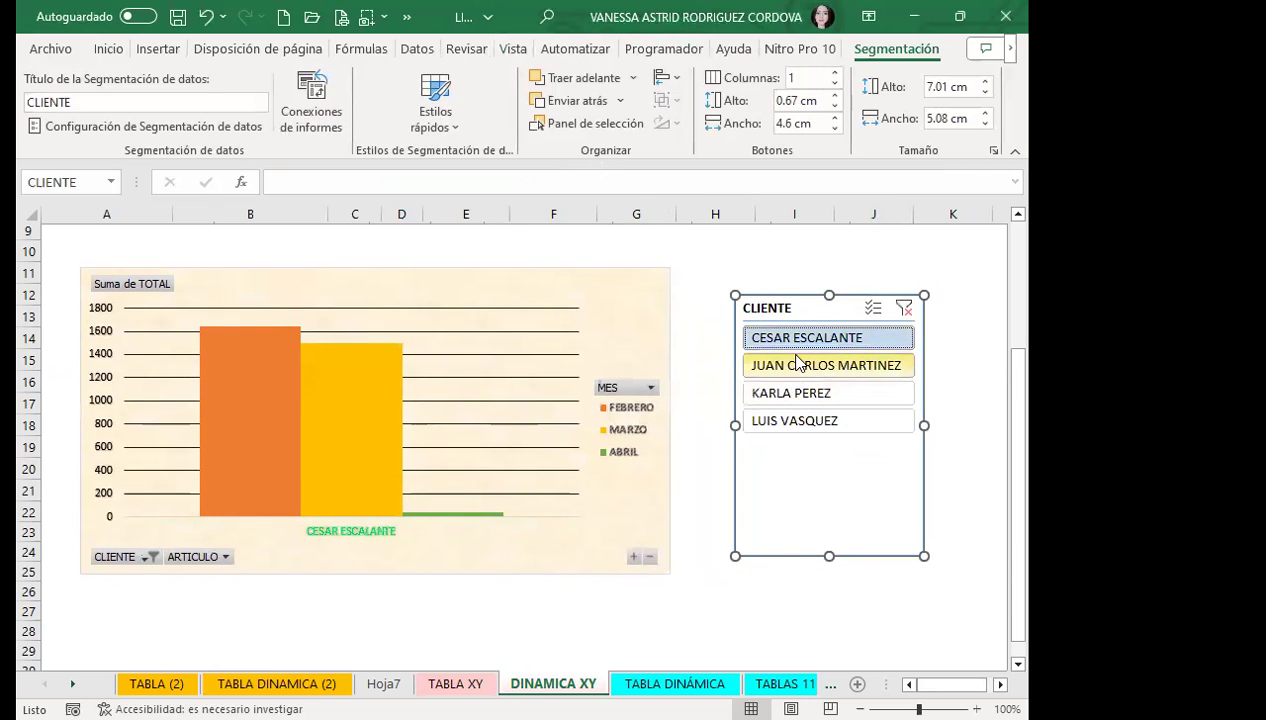
{"action": "left_click", "coordinate": [777, 366]}
{"action": "left_click", "coordinate": [830, 395]}
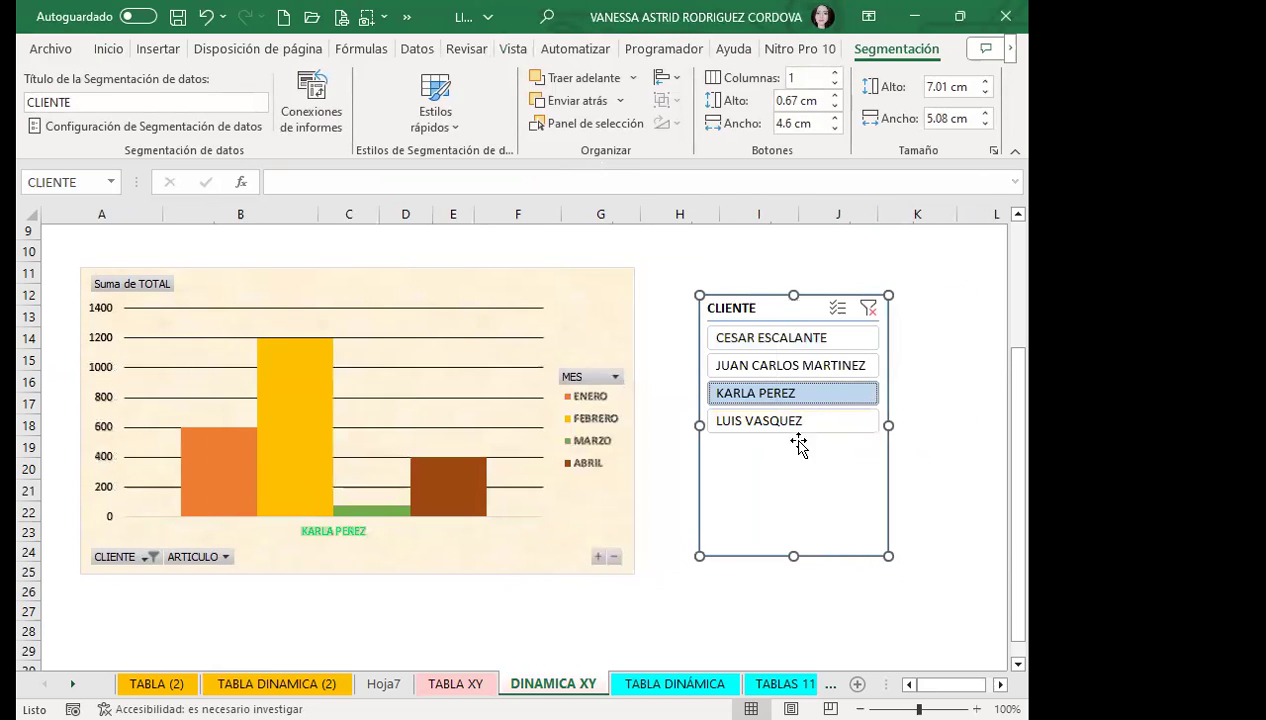
{"action": "left_click", "coordinate": [765, 418]}
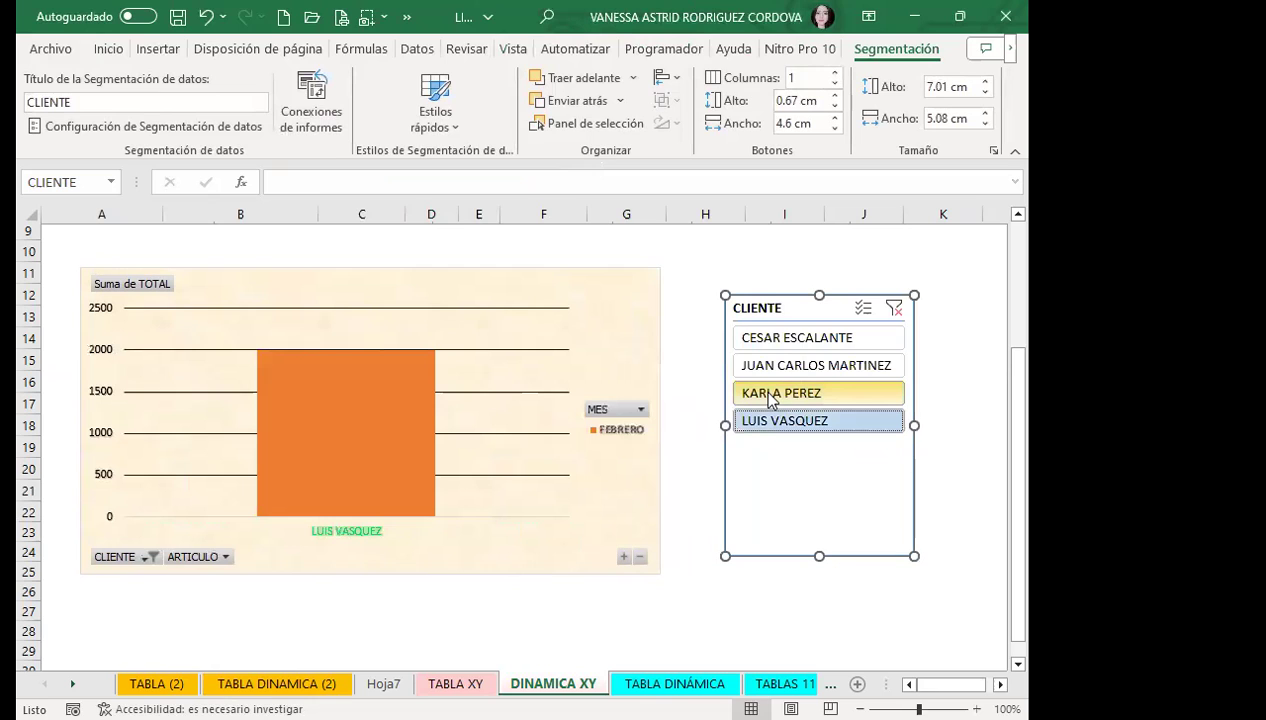
{"action": "left_click", "coordinate": [763, 340]}
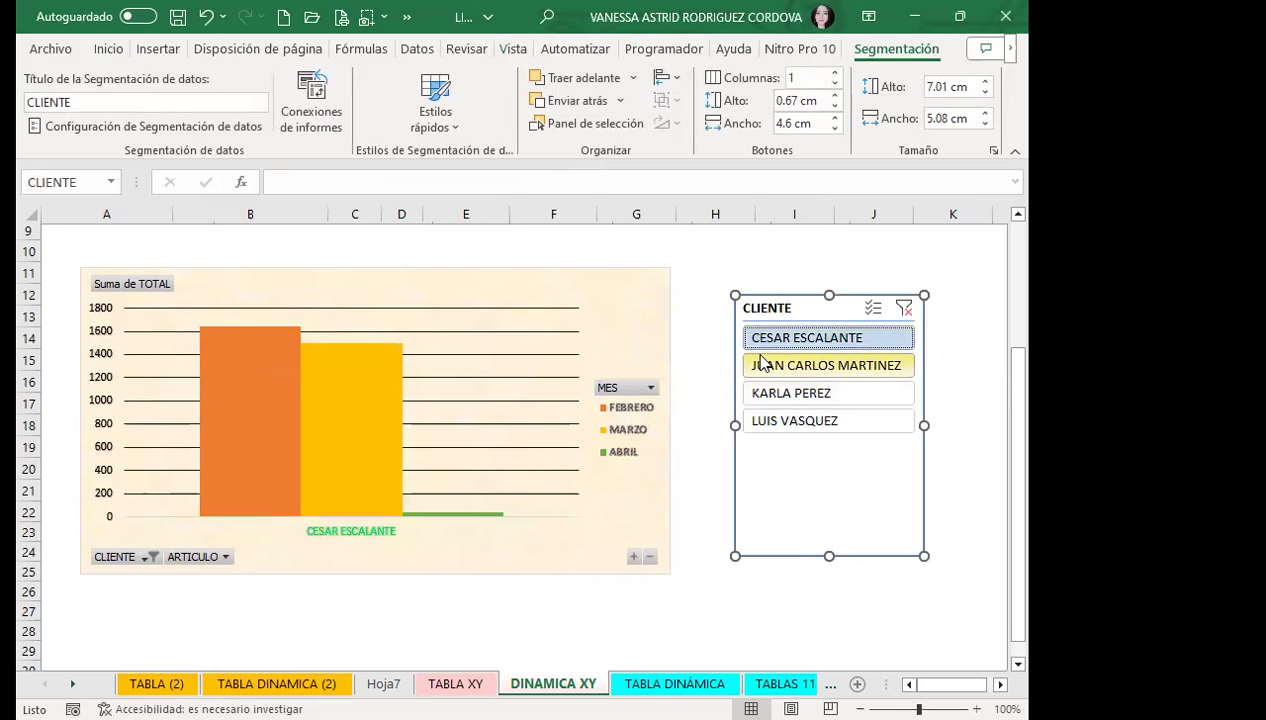
{"action": "left_click", "coordinate": [763, 366]}
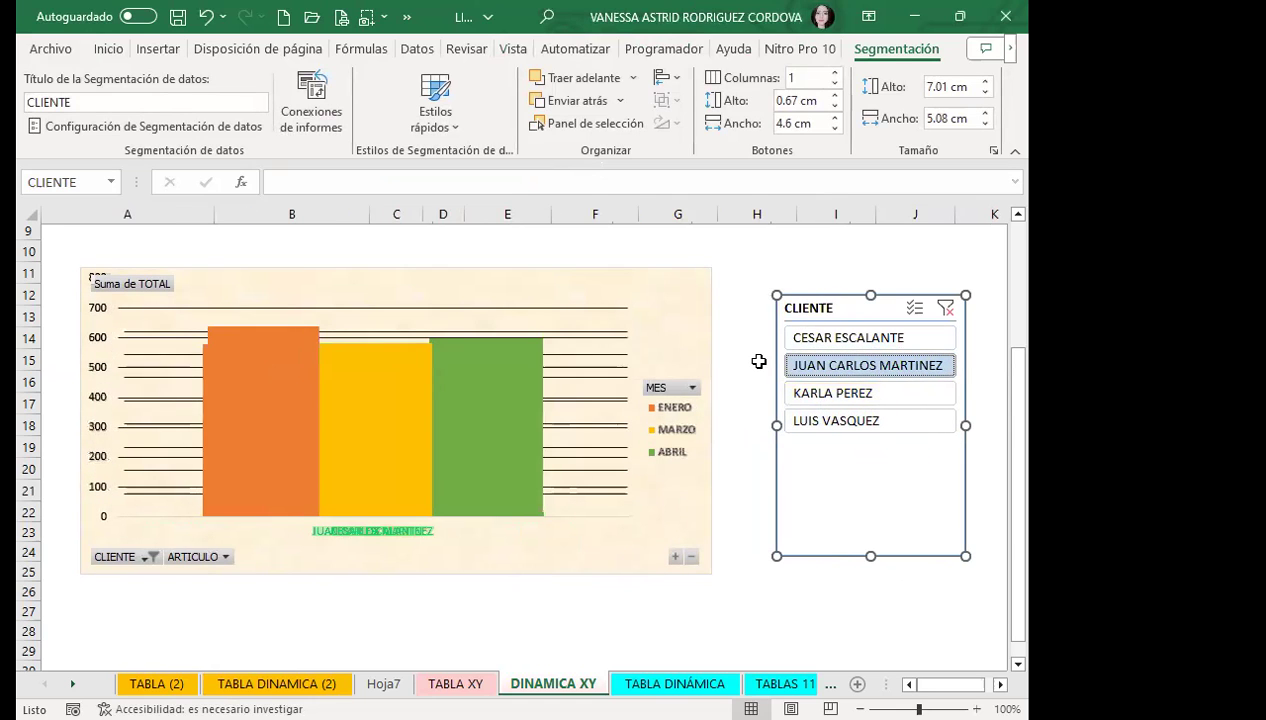
{"action": "left_click", "coordinate": [815, 340]}
{"action": "left_click", "coordinate": [805, 366], "text": "ctrl"}
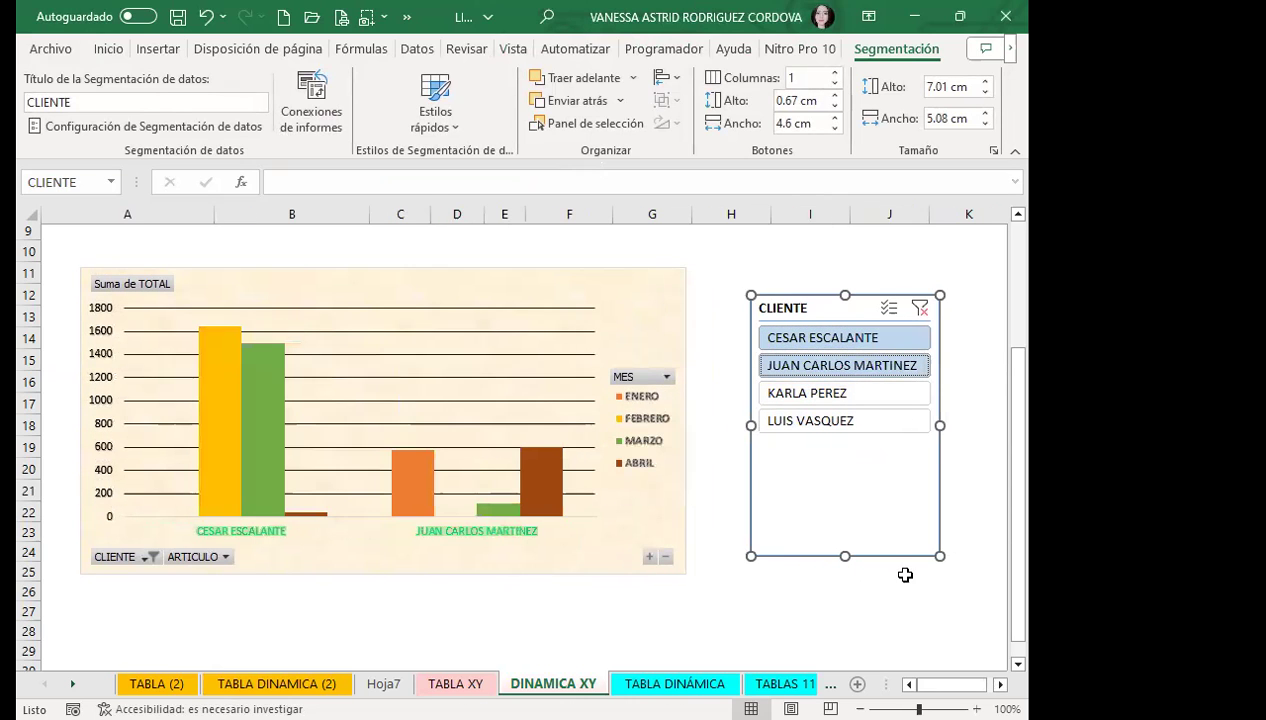
{"action": "left_click", "coordinate": [818, 421]}
{"action": "left_click", "coordinate": [807, 396]}
{"action": "left_click", "coordinate": [790, 421], "text": "ctrl"}
{"action": "left_click", "coordinate": [790, 365], "text": "ctrl"}
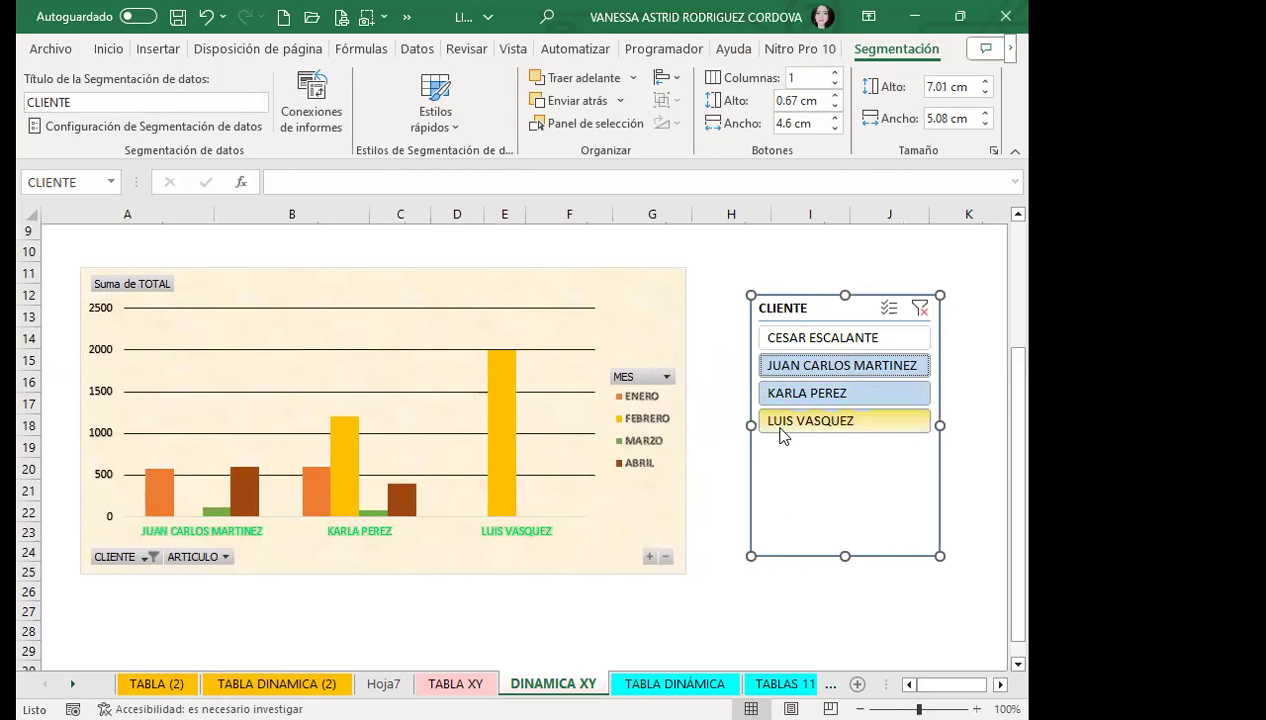
Clear the CLIENTE filter to show all four clients and apply a gold dark slicer style
{"action": "left_click", "coordinate": [919, 308]}
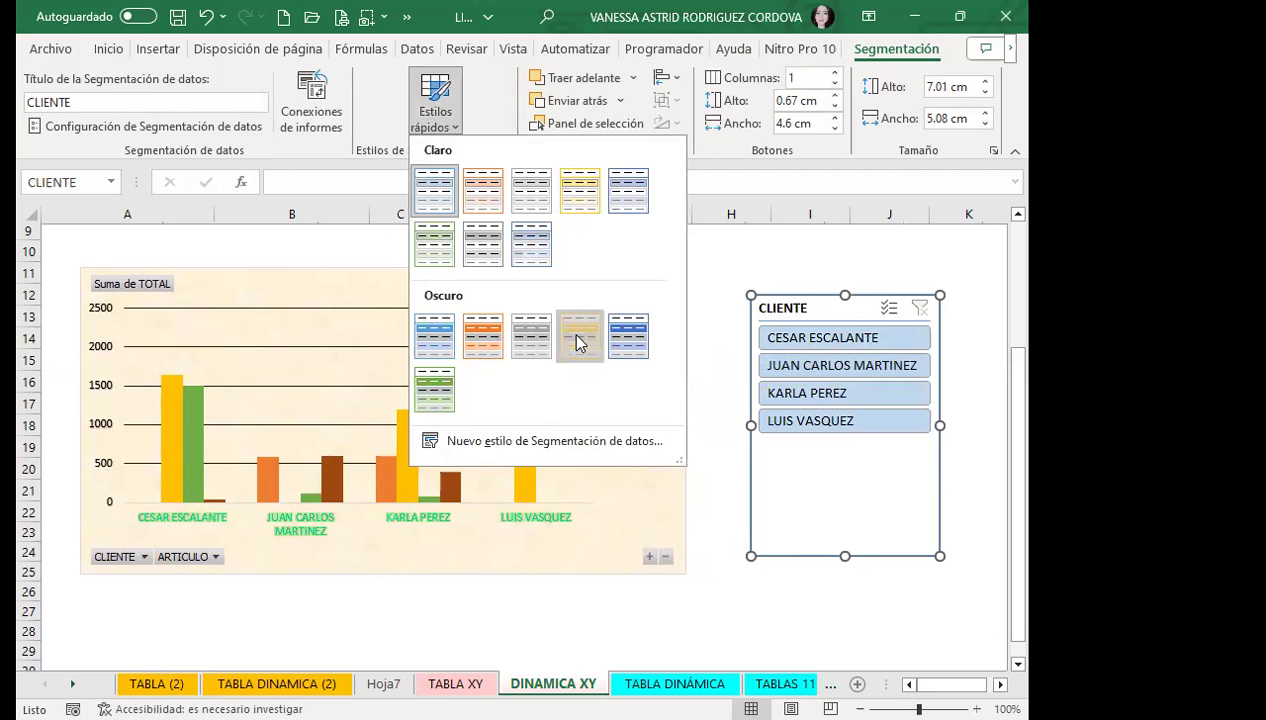
{"action": "left_click", "coordinate": [727, 272]}
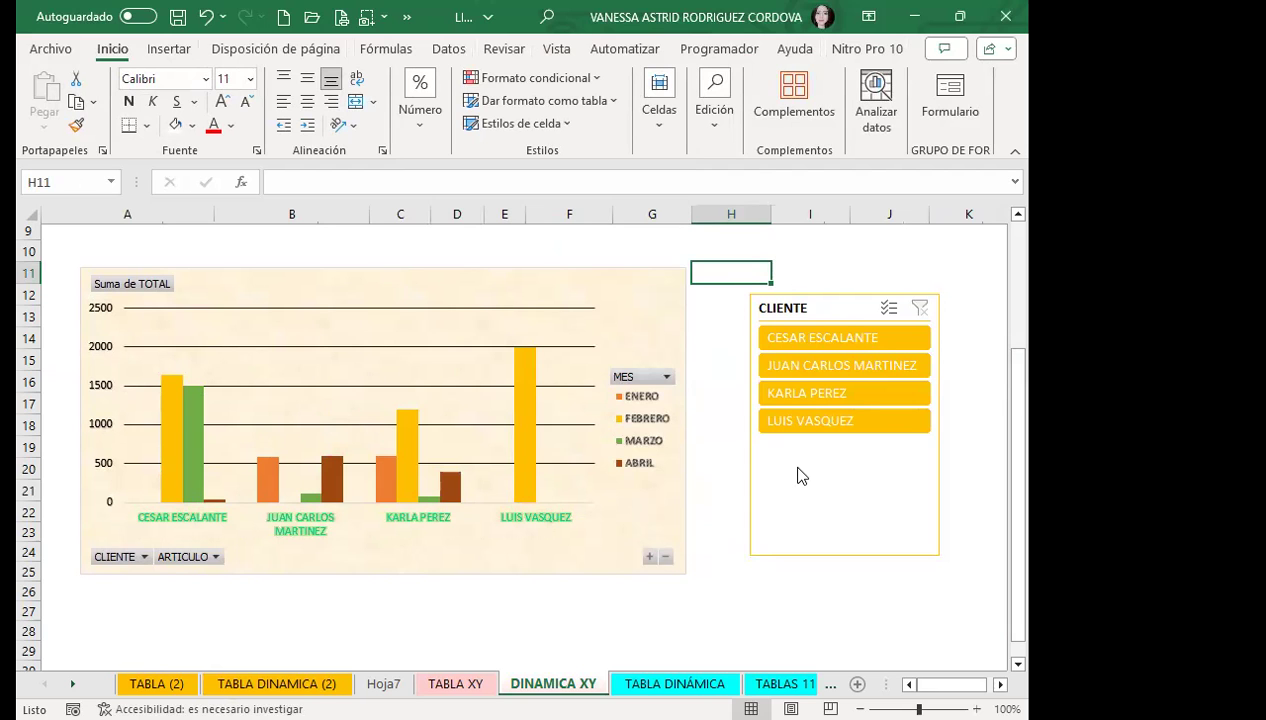
Browse the TABLAS 111, TABLA DINAMICA 1, TABLA 3 and TABLA 1.1 sheets looking for the quarterly product tables
{"action": "left_click", "coordinate": [785, 684]}
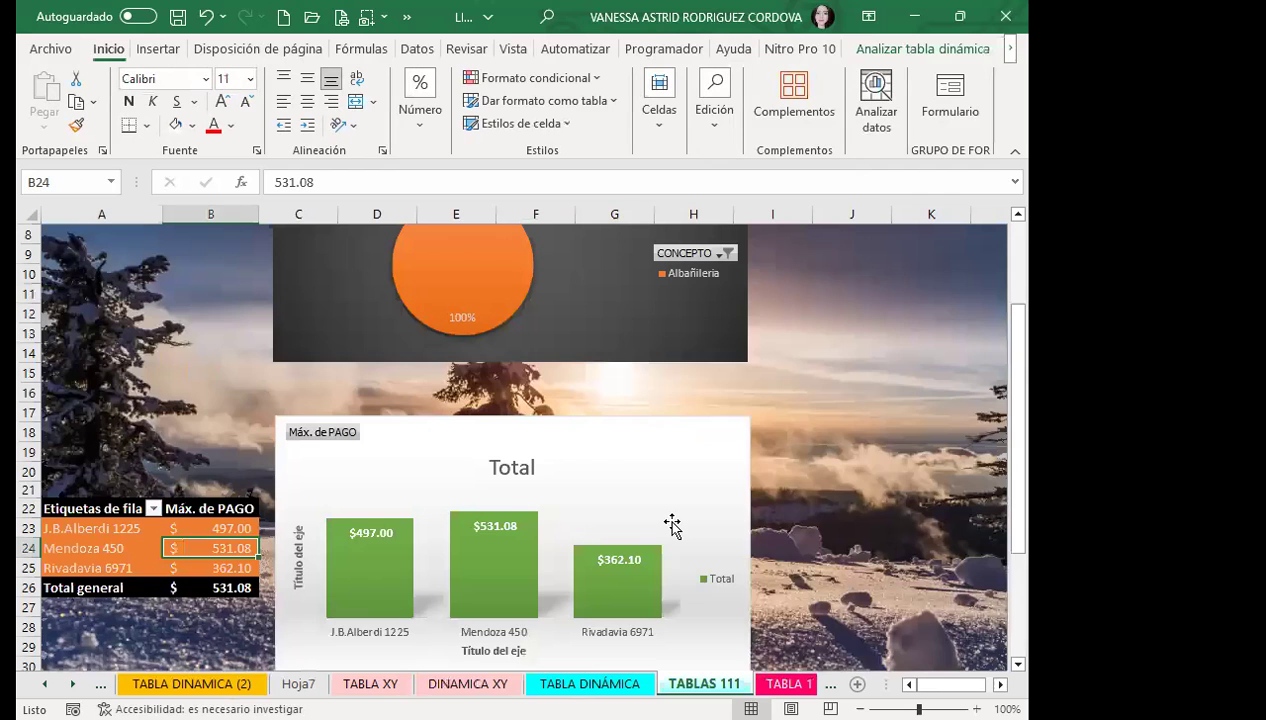
{"action": "scroll", "coordinate": [620, 450], "scroll_direction": "down", "scroll_amount": 1}
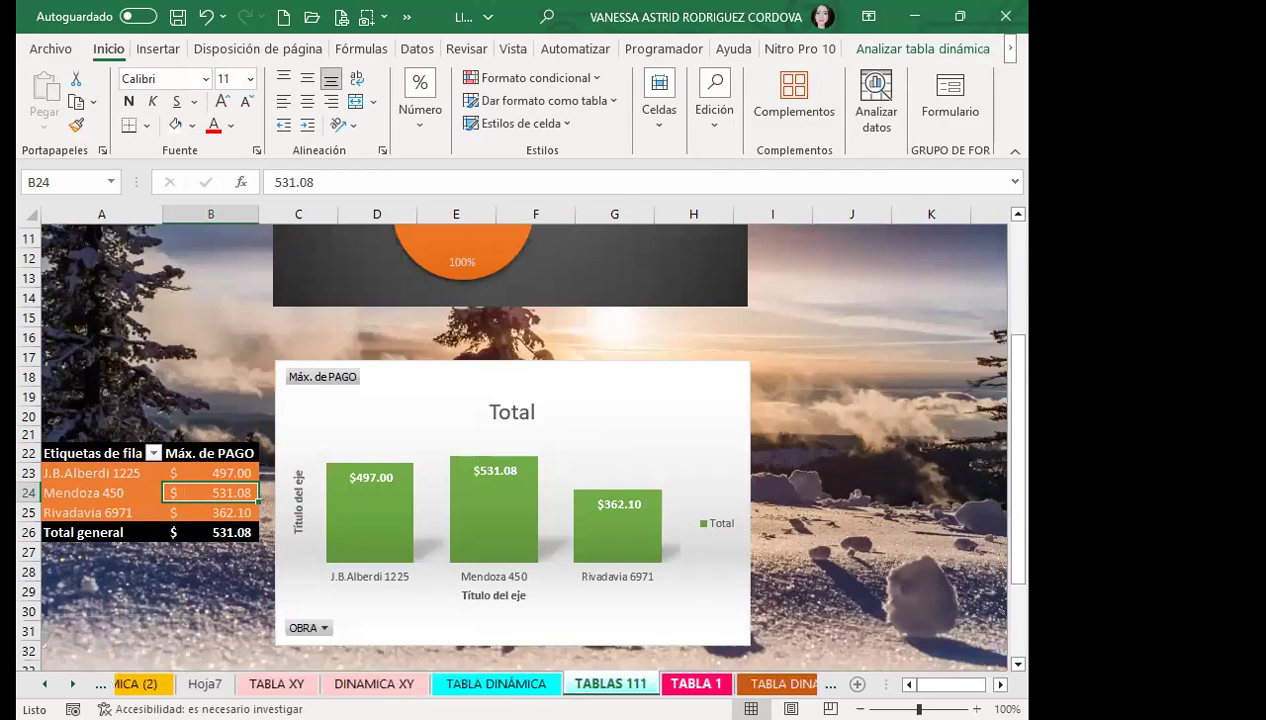
{"action": "left_click", "coordinate": [700, 684]}
{"action": "left_click", "coordinate": [729, 686]}
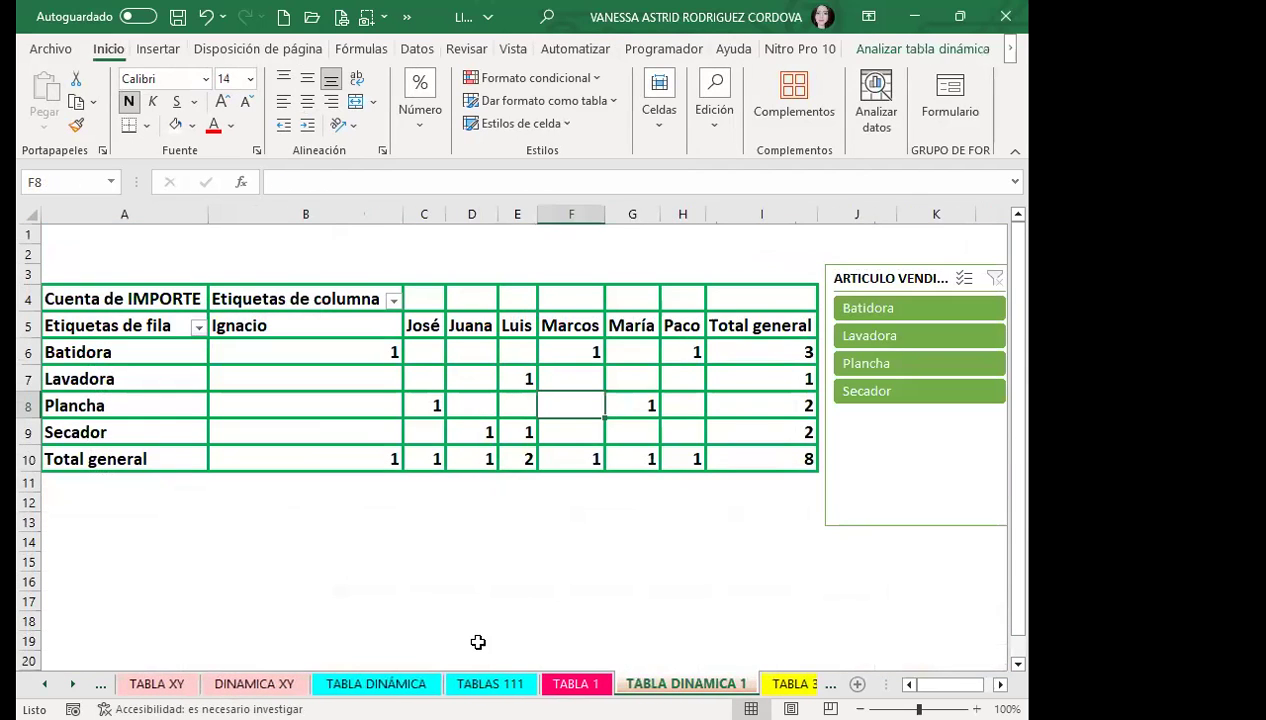
{"action": "scroll", "coordinate": [582, 540], "scroll_direction": "down", "scroll_amount": 2}
{"action": "left_click", "coordinate": [780, 684]}
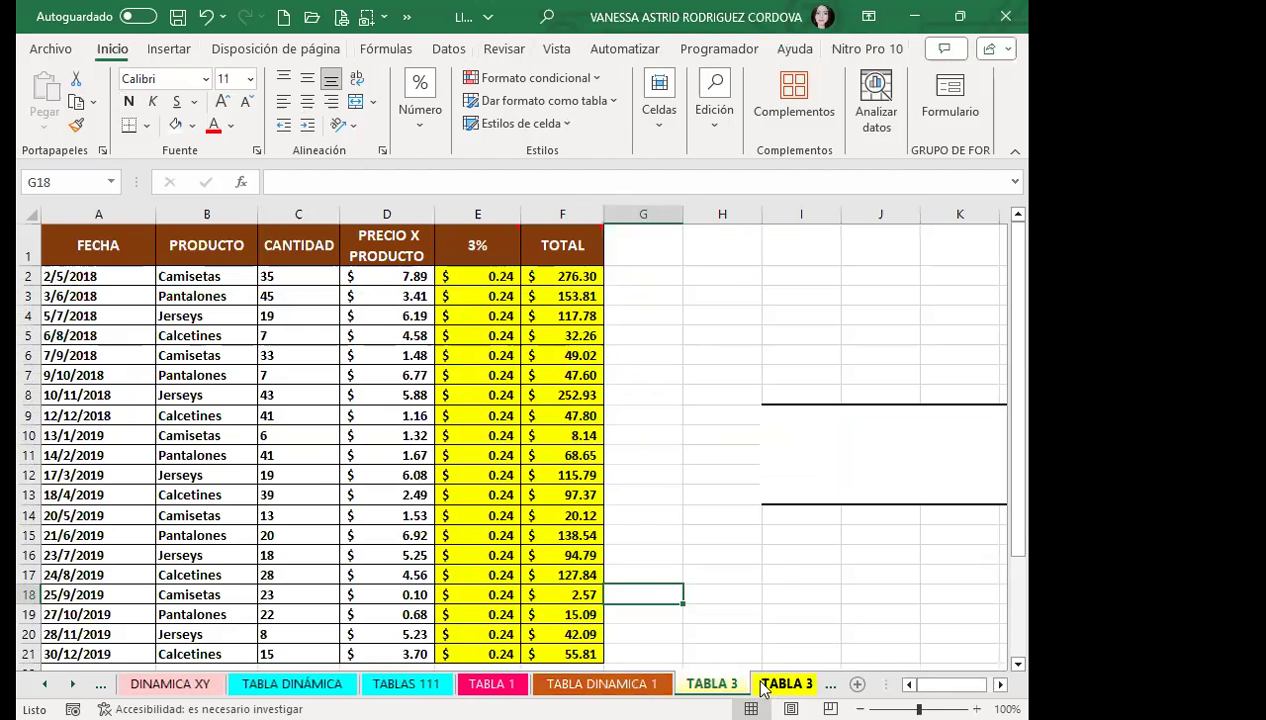
{"action": "left_click", "coordinate": [780, 684]}
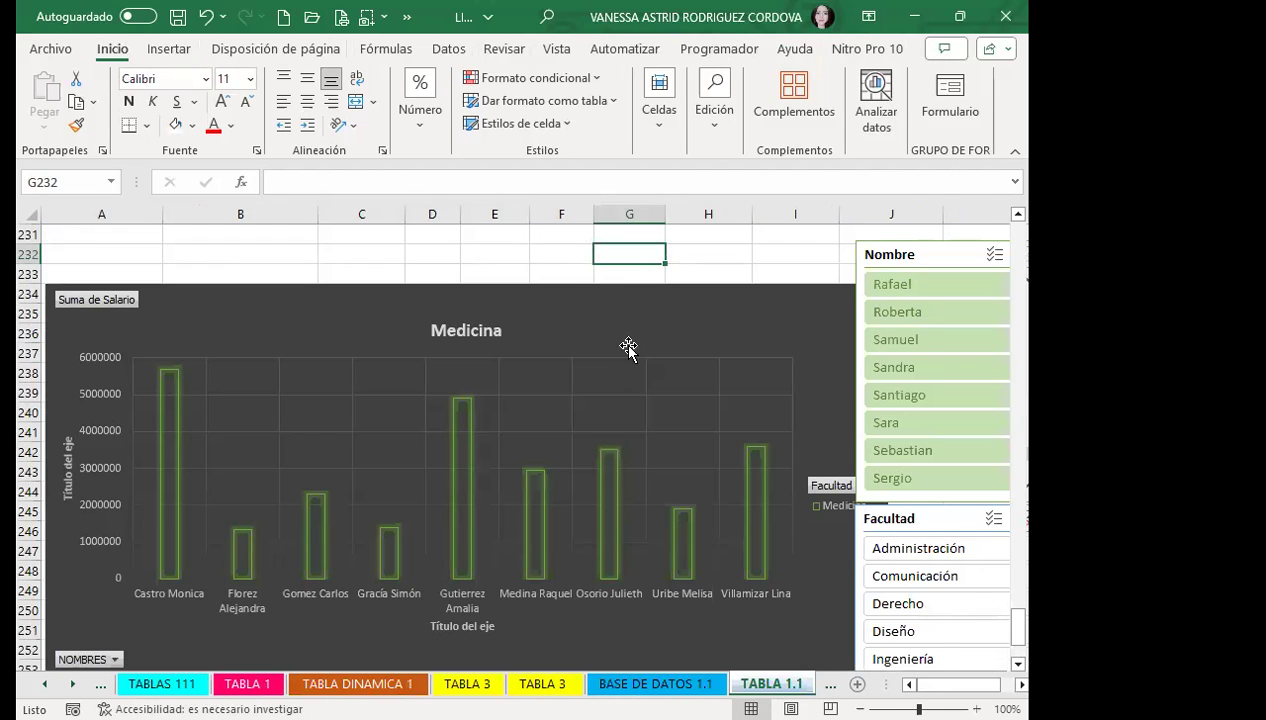
{"action": "scroll", "coordinate": [596, 473], "scroll_direction": "down", "scroll_amount": 3}
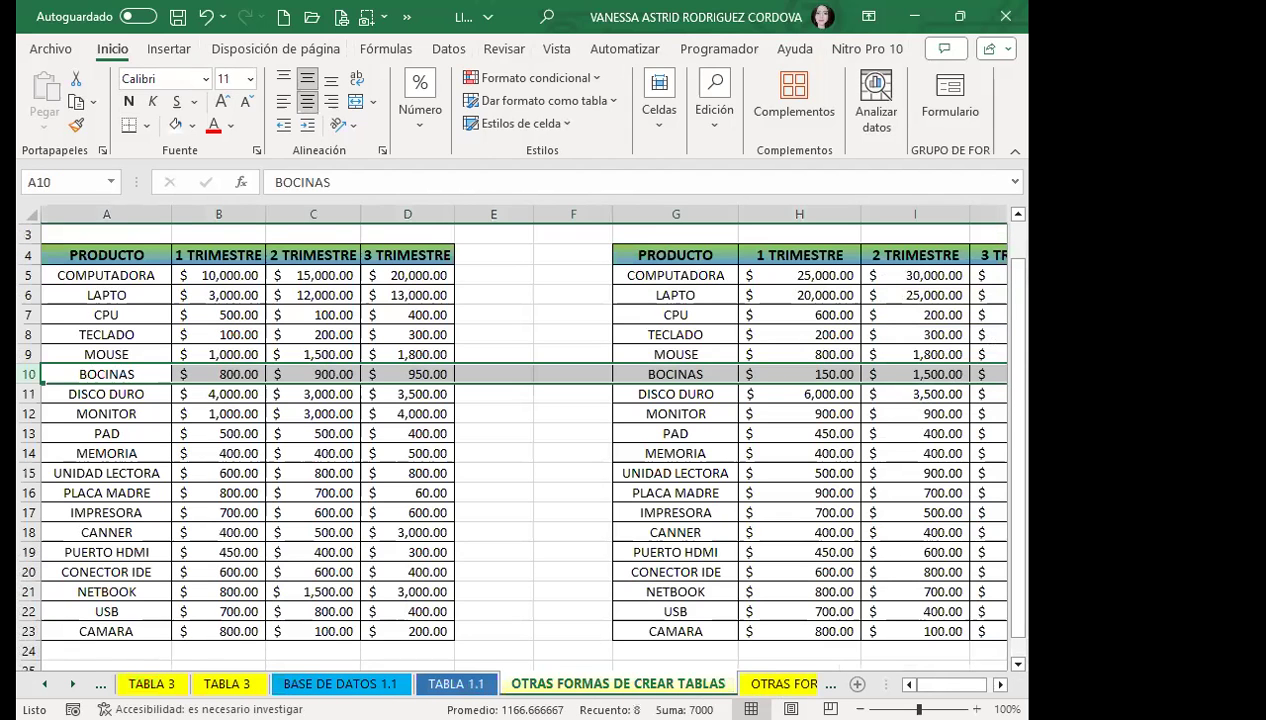
{"action": "left_click", "coordinate": [778, 684]}
{"action": "left_click", "coordinate": [537, 687]}
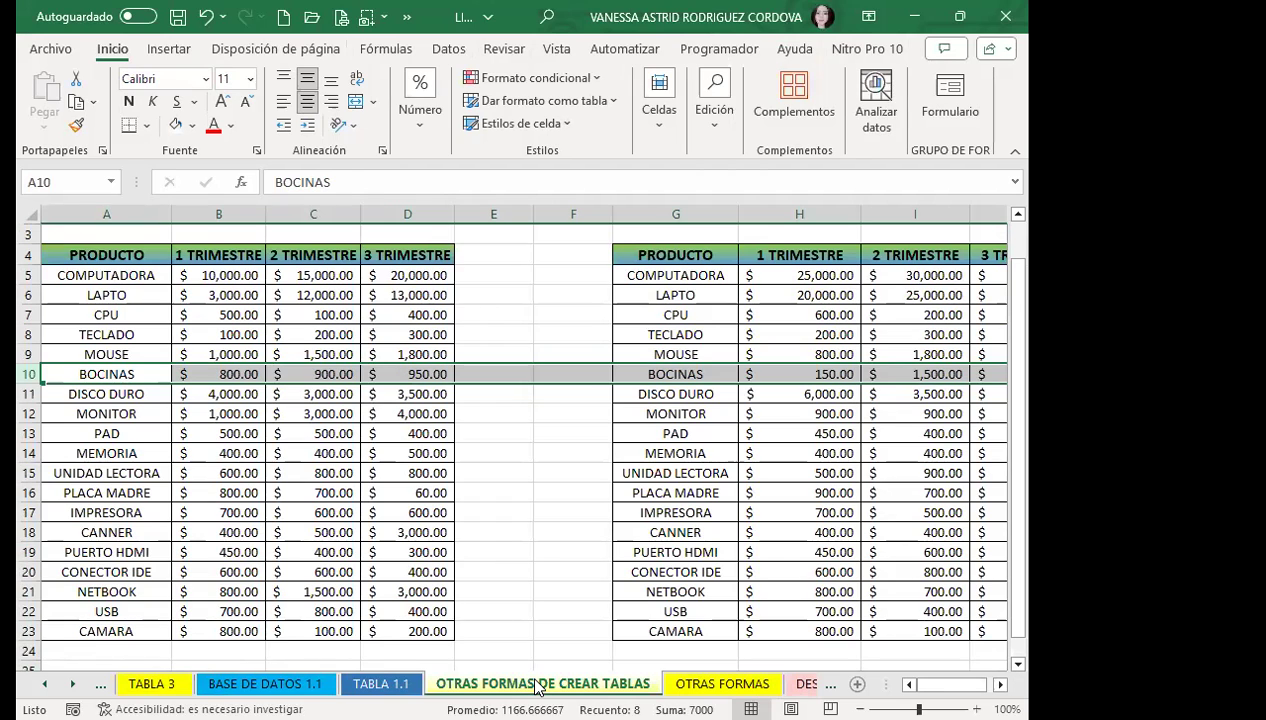
{"action": "left_click", "coordinate": [112, 333]}
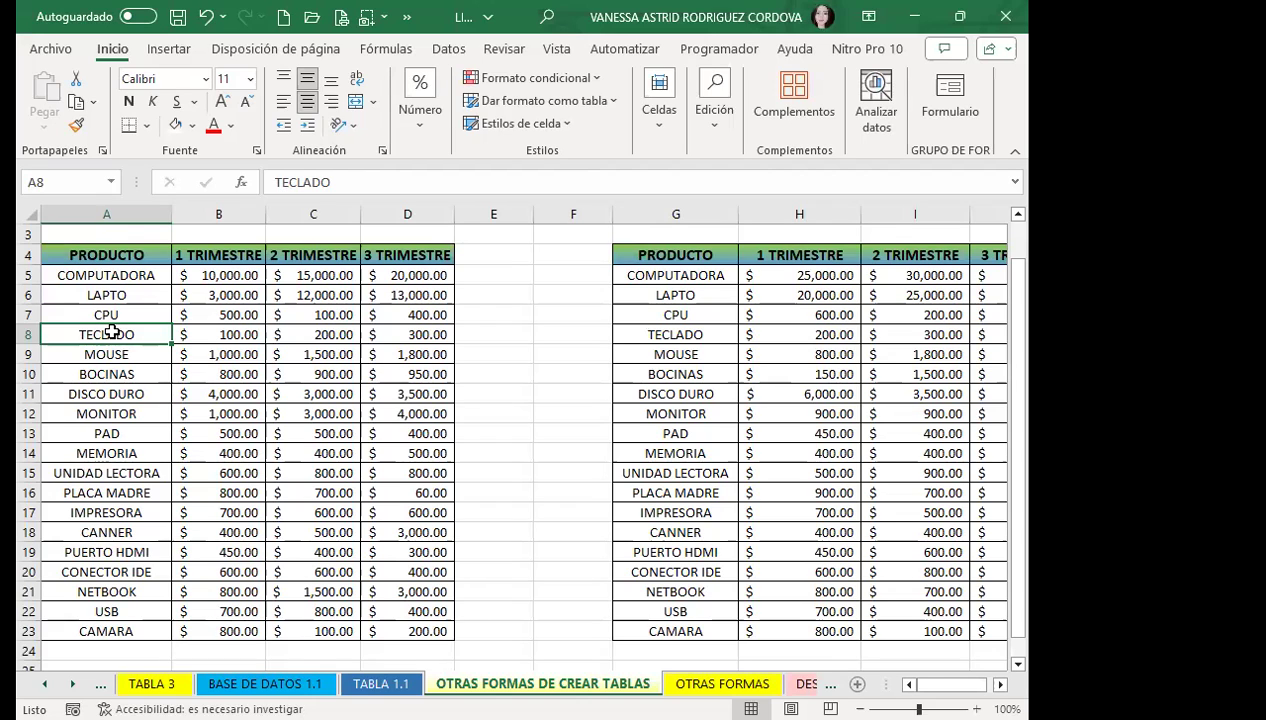
{"action": "scroll", "coordinate": [260, 320], "scroll_direction": "up", "scroll_amount": 1}
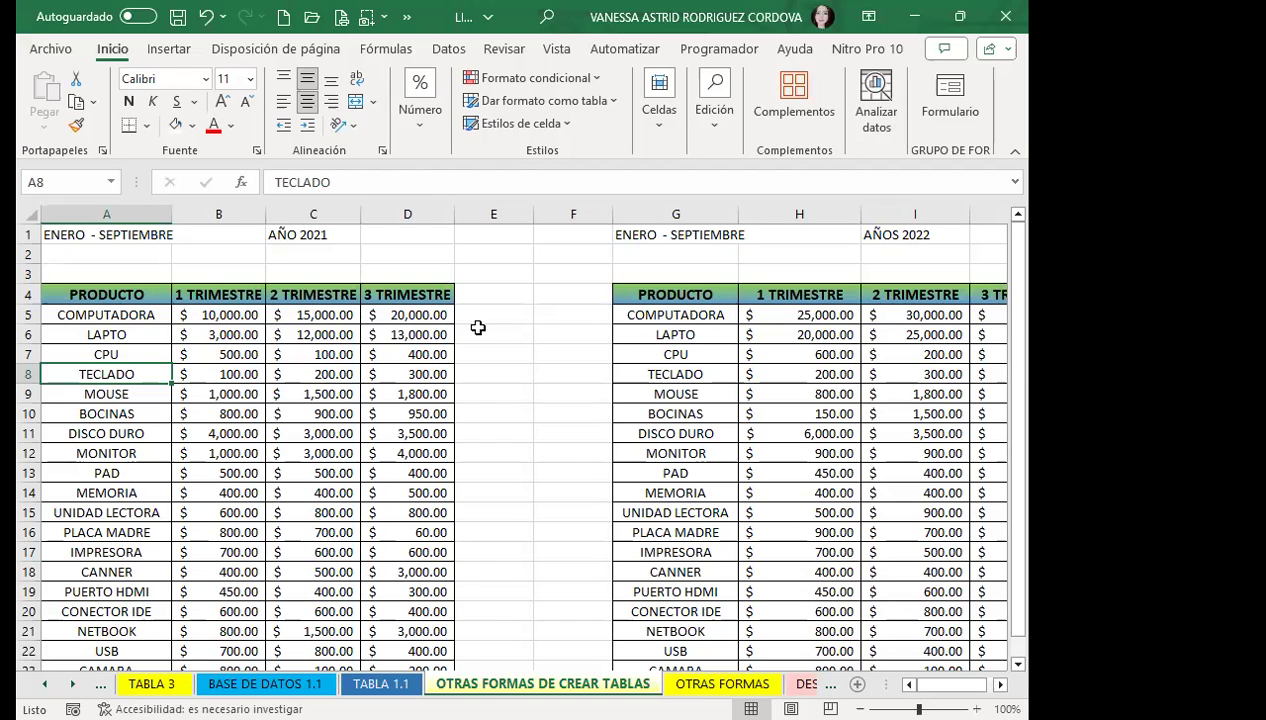
Show All Commands in the Quick Access Toolbar options, then launch the PivotTable and PivotChart Wizard
{"action": "left_click", "coordinate": [407, 17]}
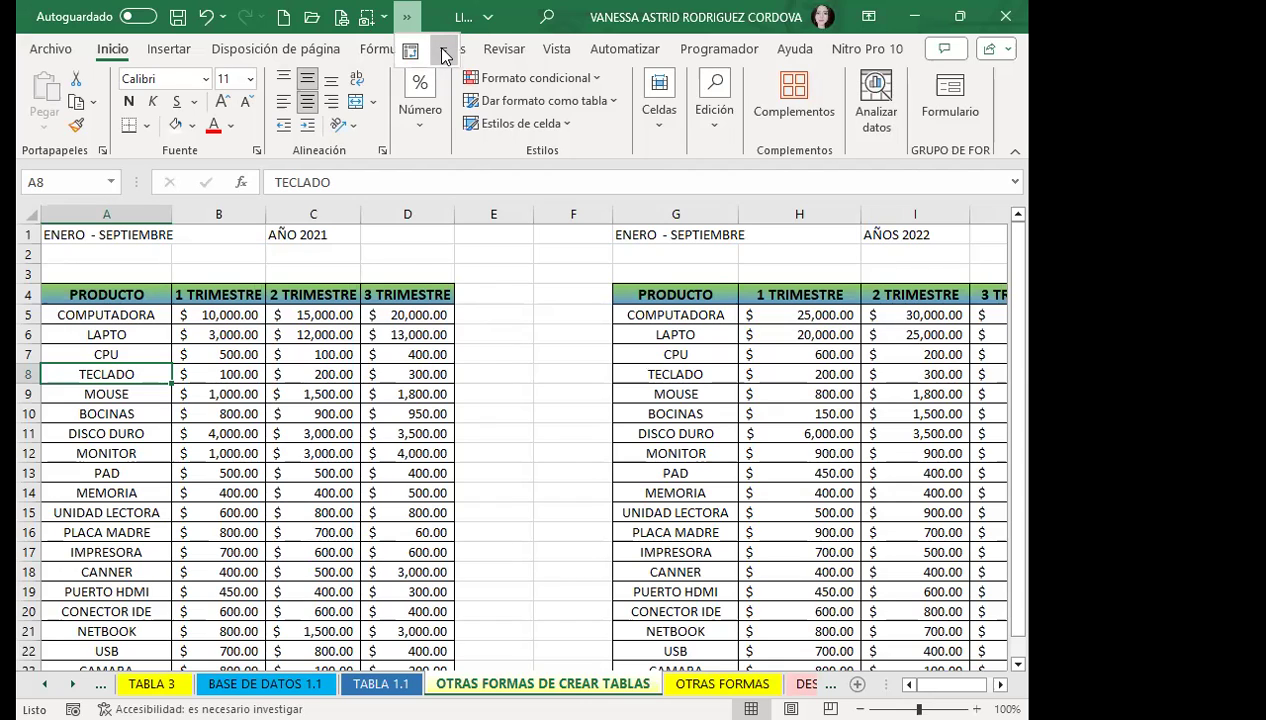
{"action": "left_click", "coordinate": [443, 50]}
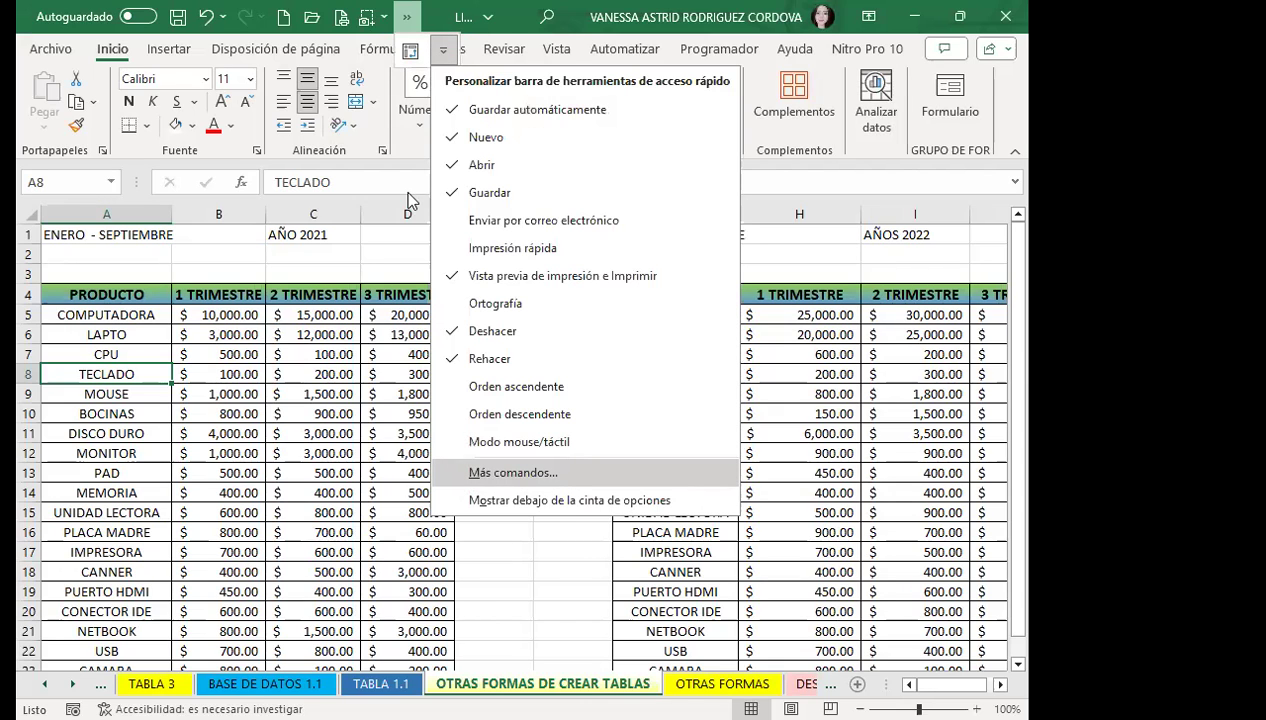
{"action": "left_click", "coordinate": [489, 474]}
{"action": "left_click", "coordinate": [433, 140]}
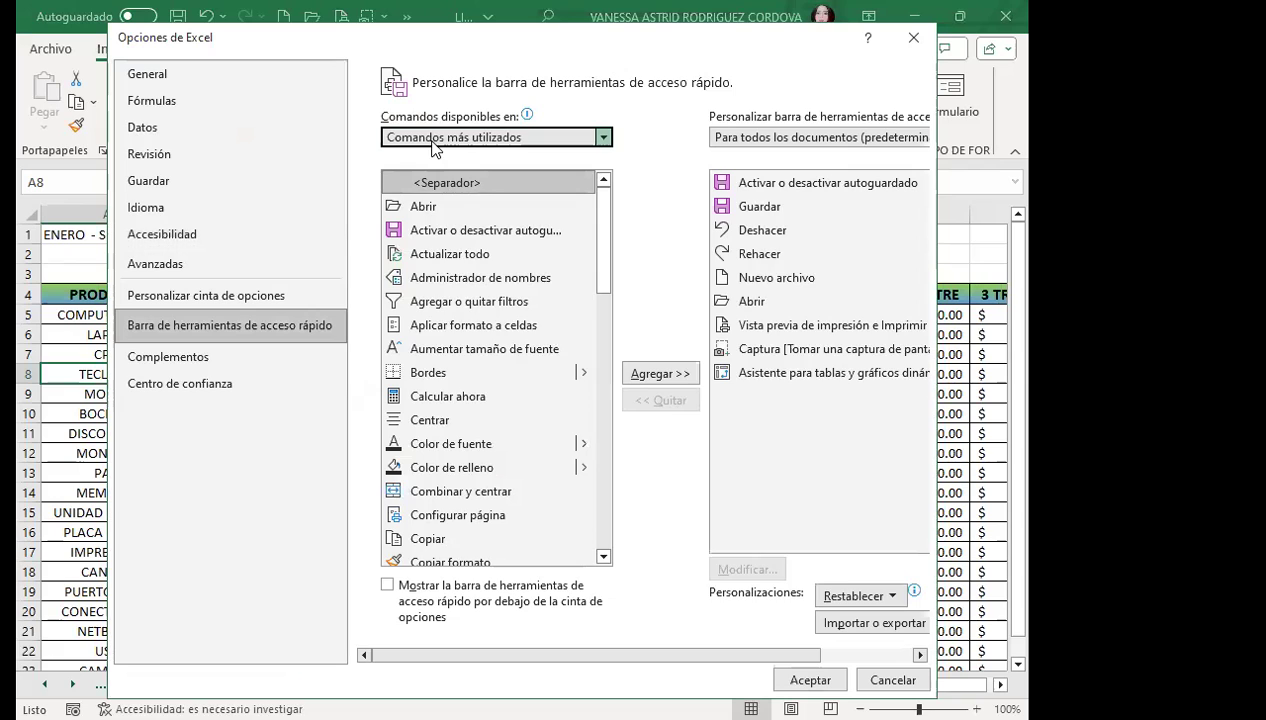
{"action": "left_click", "coordinate": [402, 101]}
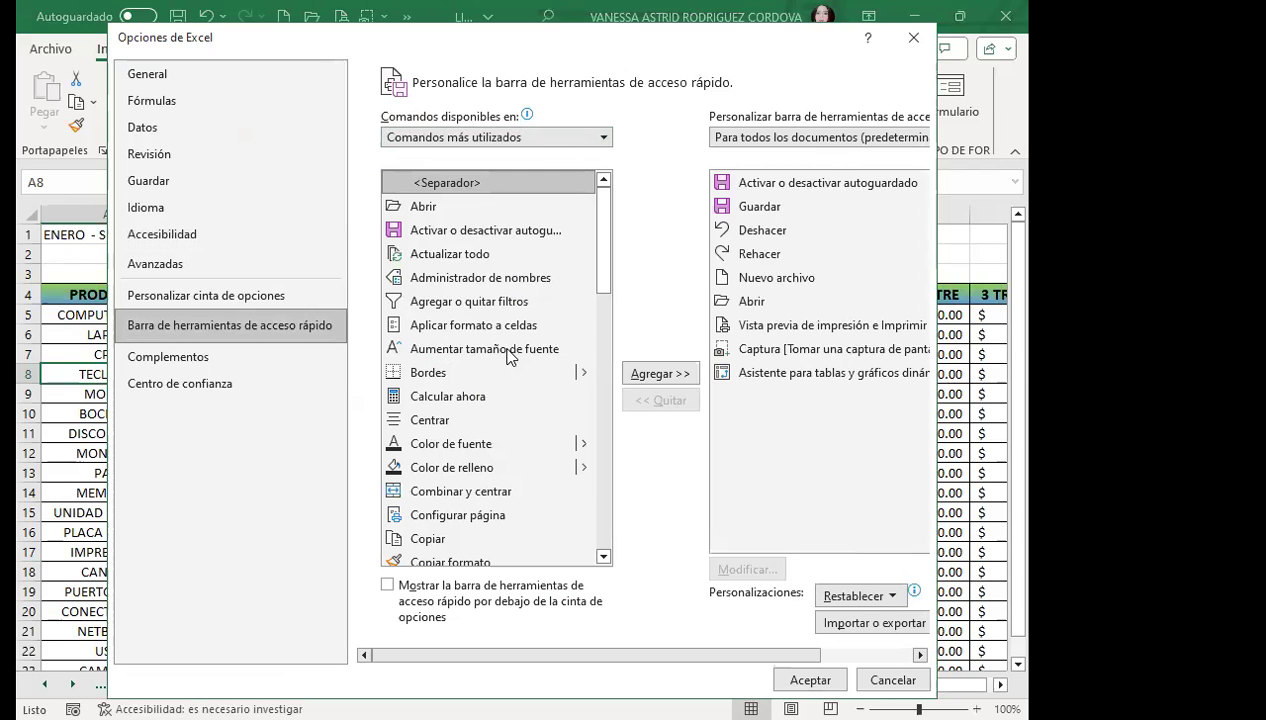
{"action": "left_click", "coordinate": [496, 137]}
{"action": "left_click", "coordinate": [440, 185]}
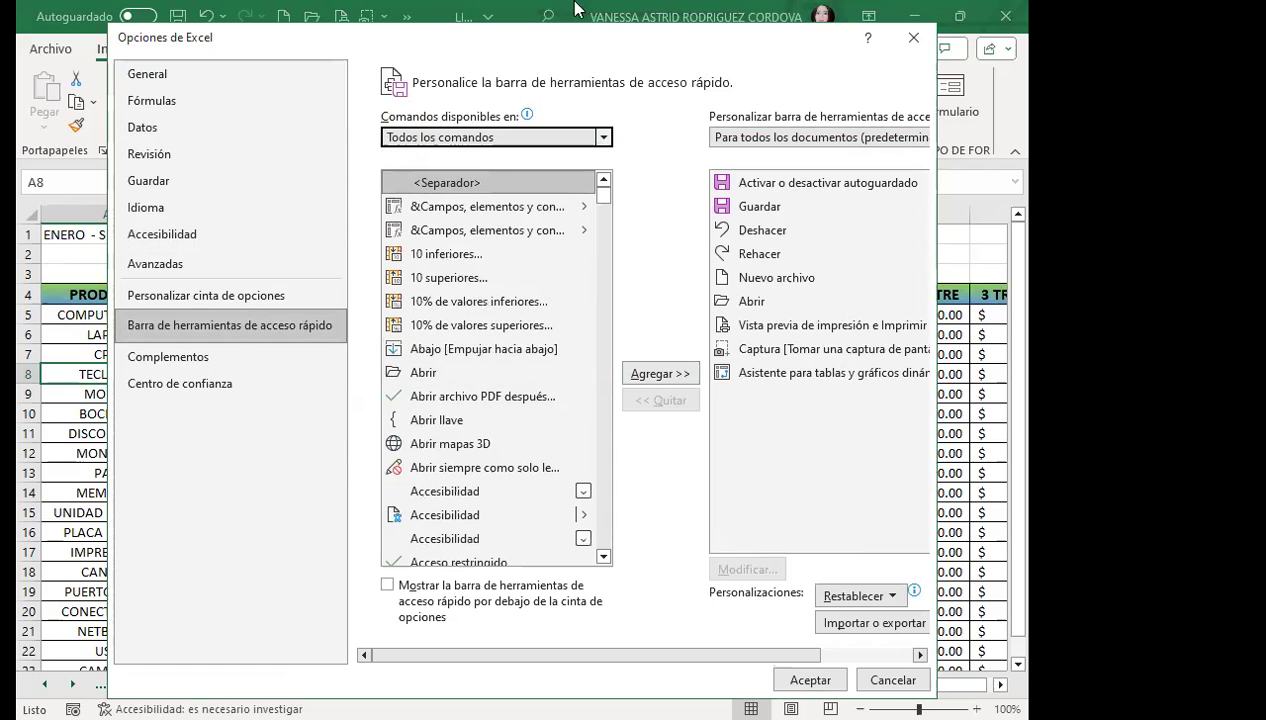
{"action": "left_click", "coordinate": [906, 37]}
{"action": "left_click", "coordinate": [405, 18]}
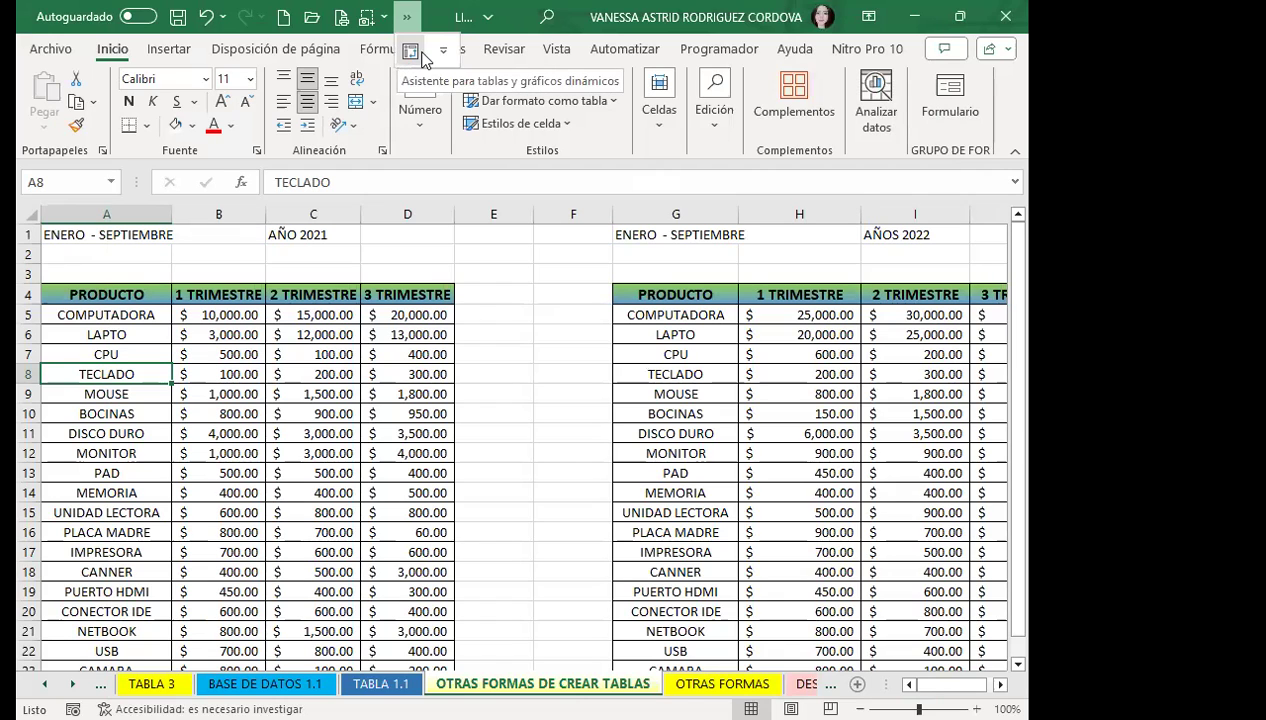
{"action": "left_click", "coordinate": [410, 52]}
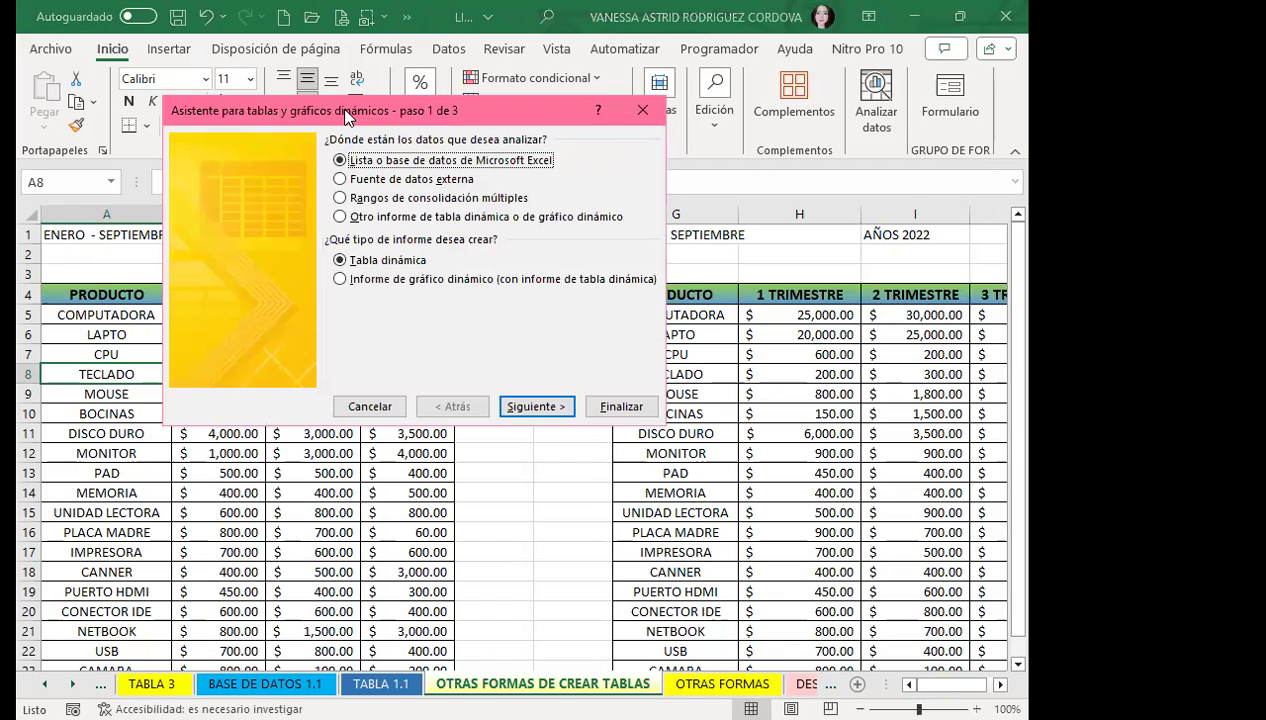
In the wizard, choose Multiple consolidation ranges with a single page field
{"action": "left_click_drag", "start_coordinate": [340, 112], "coordinate": [461, 238]}
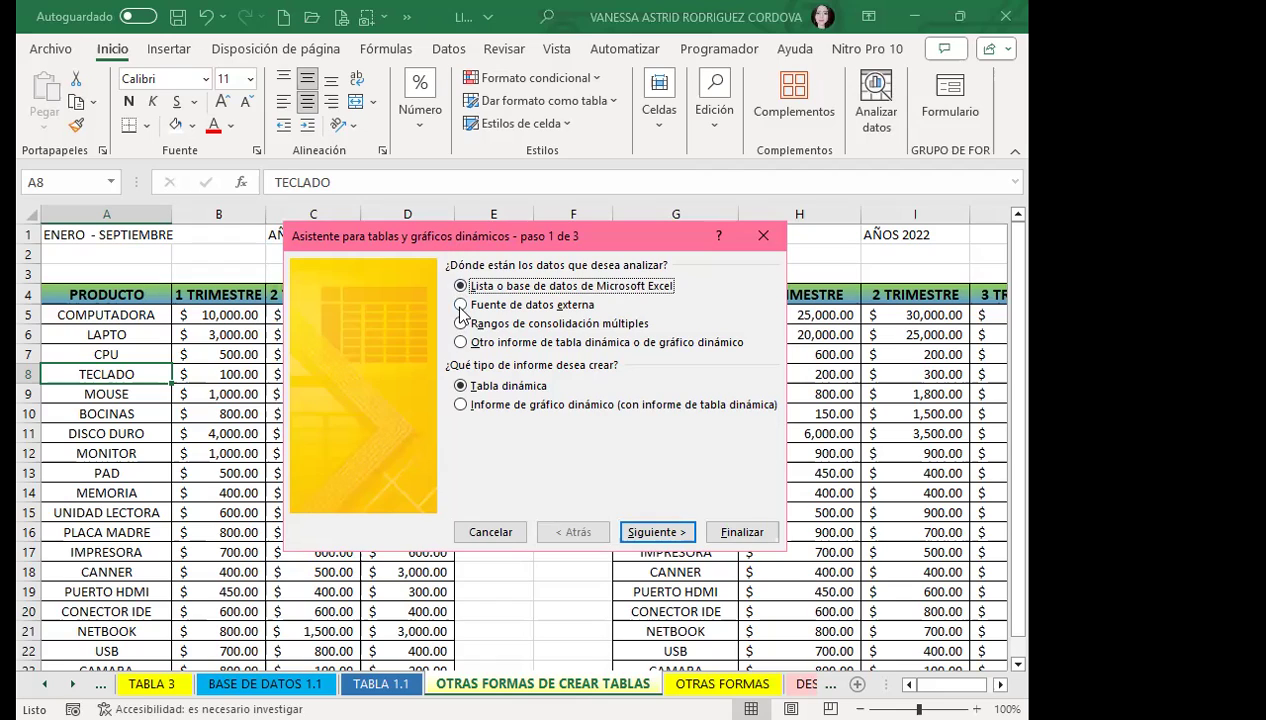
{"action": "left_click", "coordinate": [464, 324]}
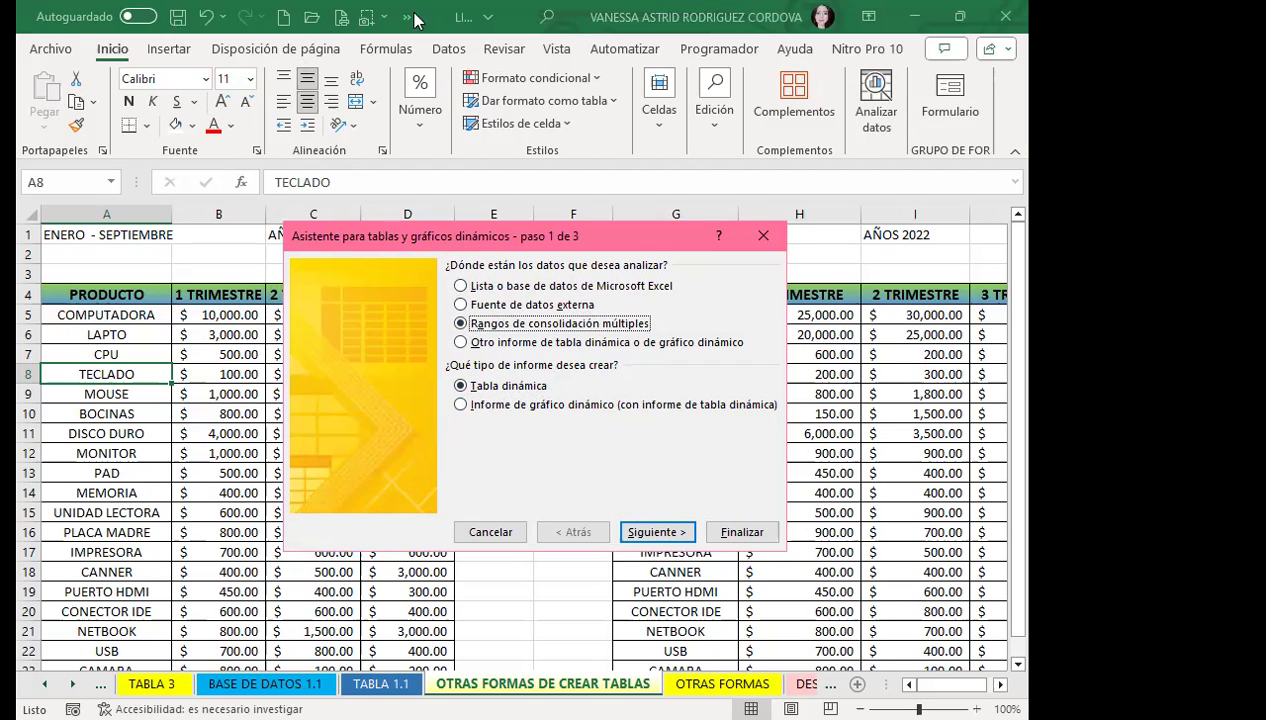
{"action": "left_click", "coordinate": [660, 540]}
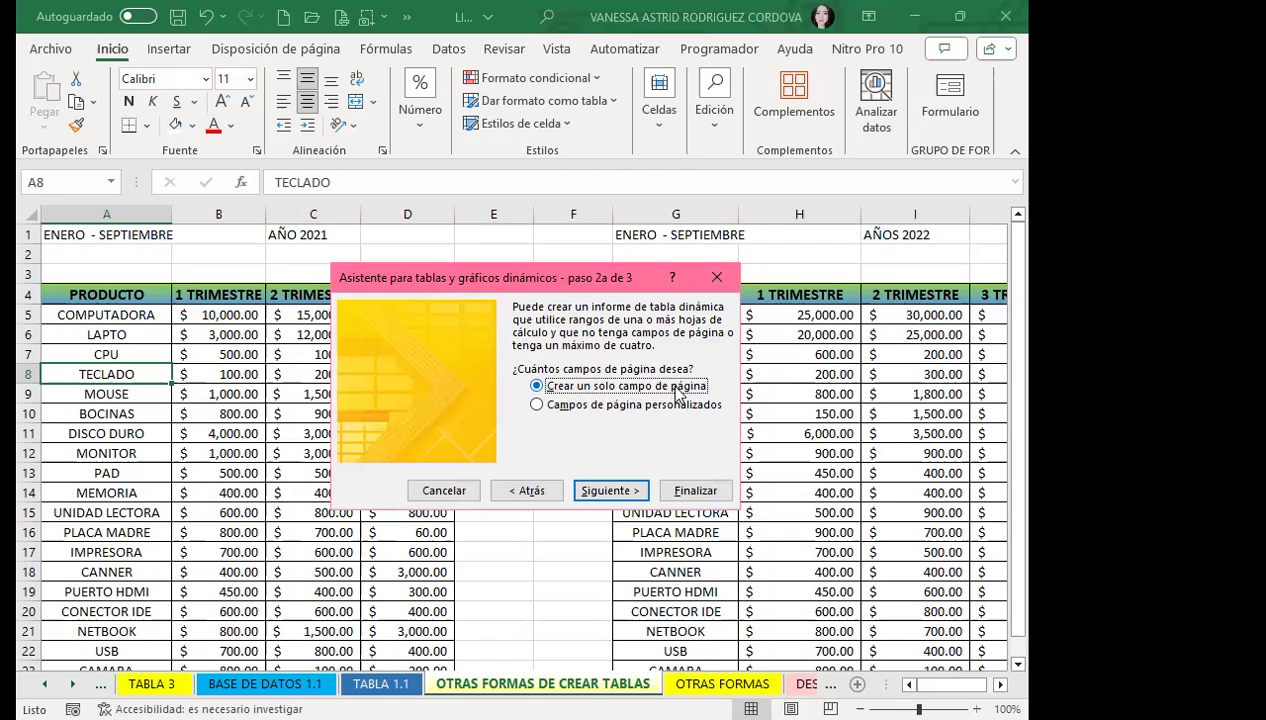
{"action": "left_click", "coordinate": [615, 492]}
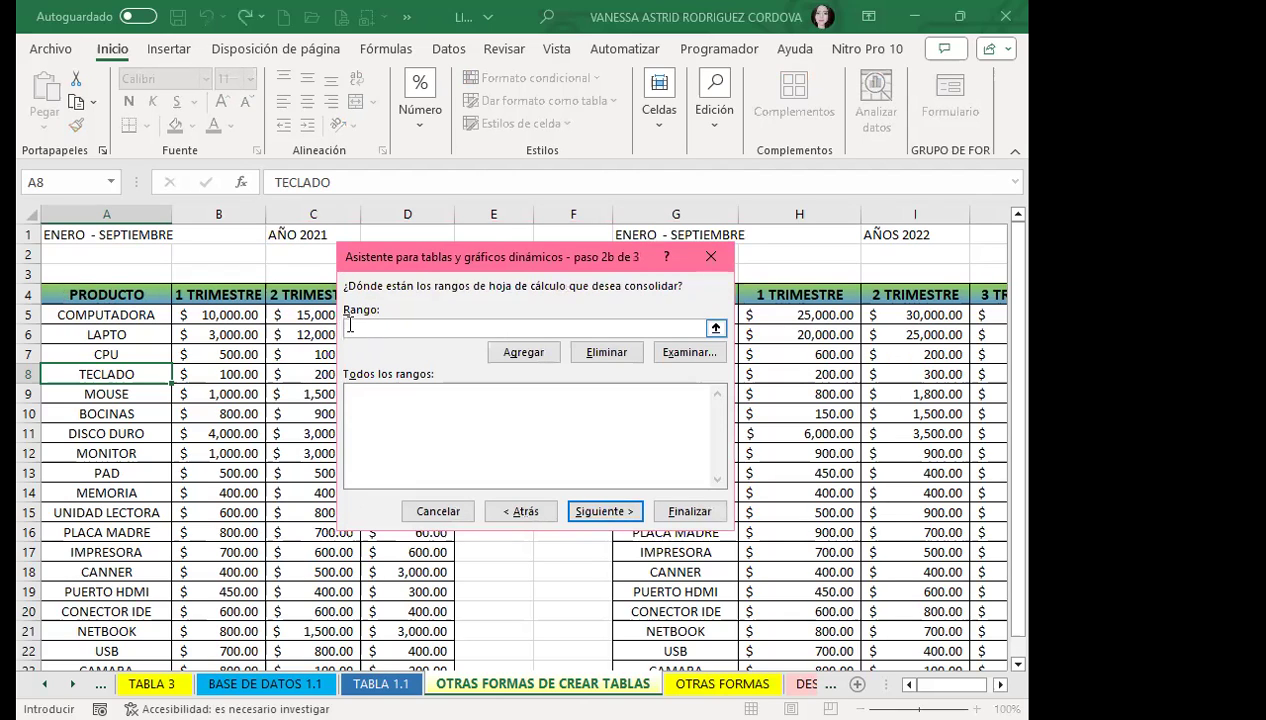
Add ranges A4:D23 and G4:J23 to the consolidation list and advance to step 3
{"action": "left_click_drag", "start_coordinate": [72, 288], "coordinate": [79, 295]}
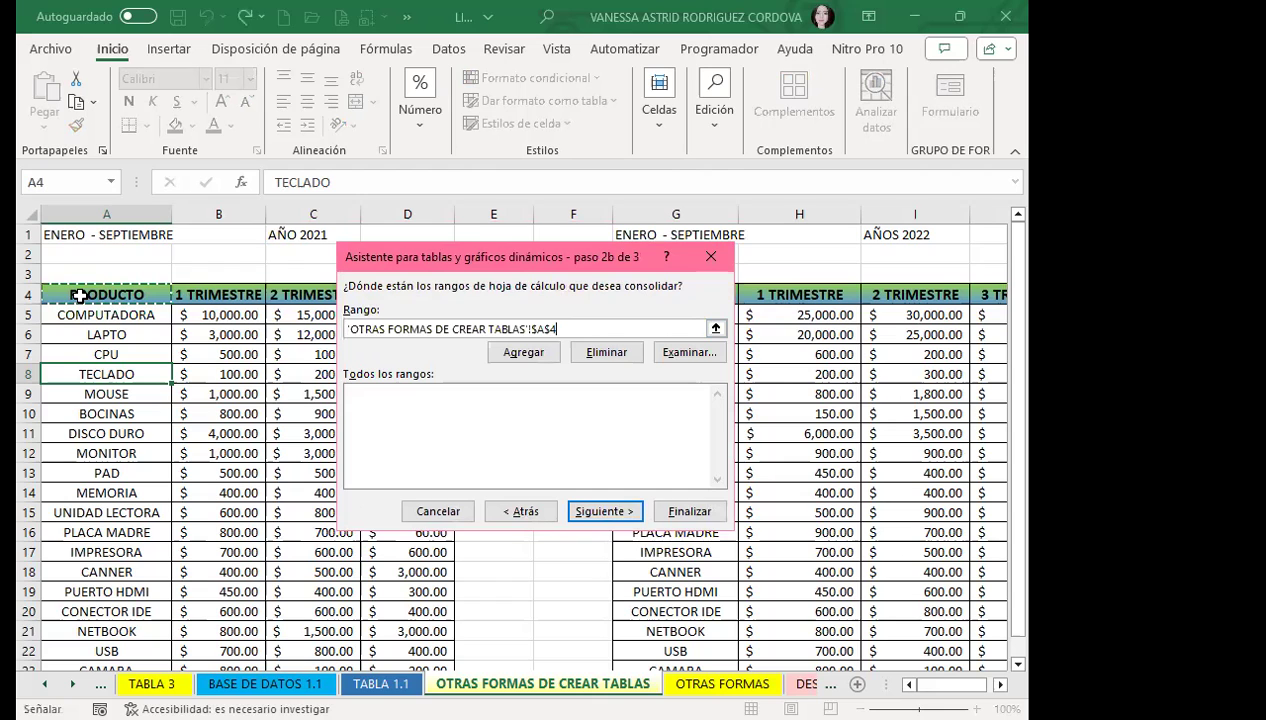
{"action": "key", "text": "ctrl+shift+Right"}
{"action": "key", "text": "ctrl+shift+Down"}
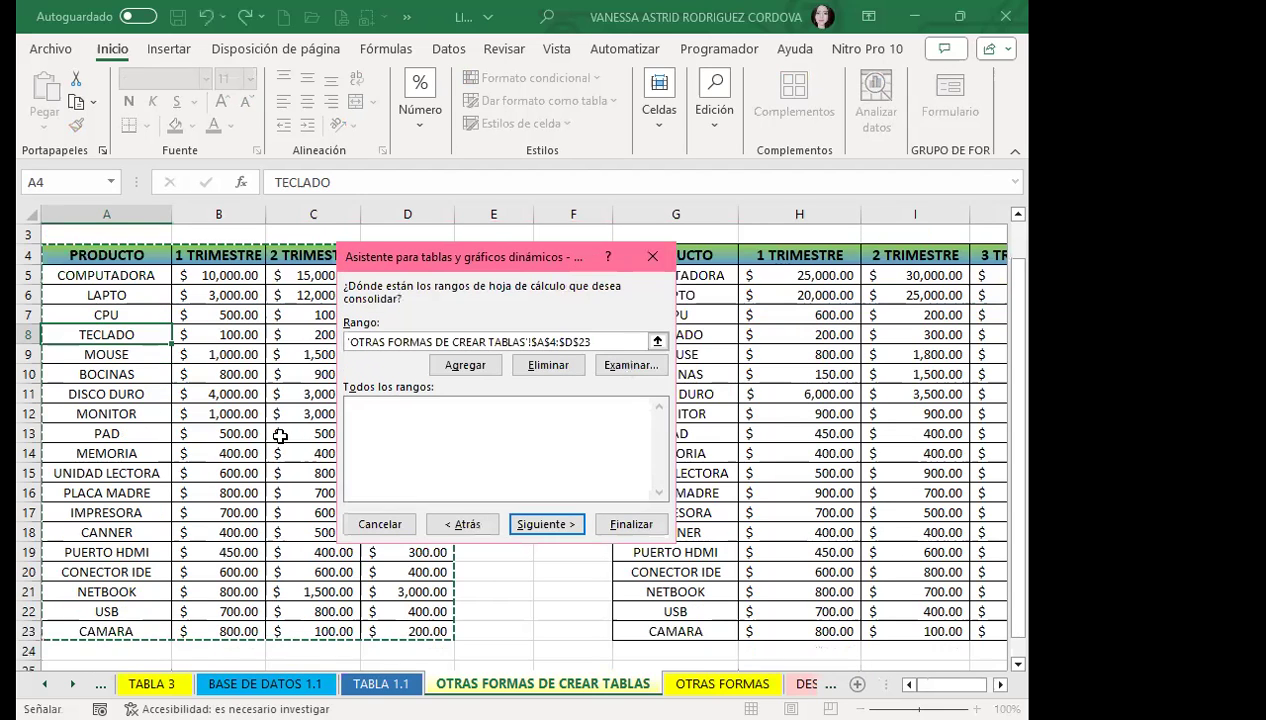
{"action": "left_click", "coordinate": [465, 366]}
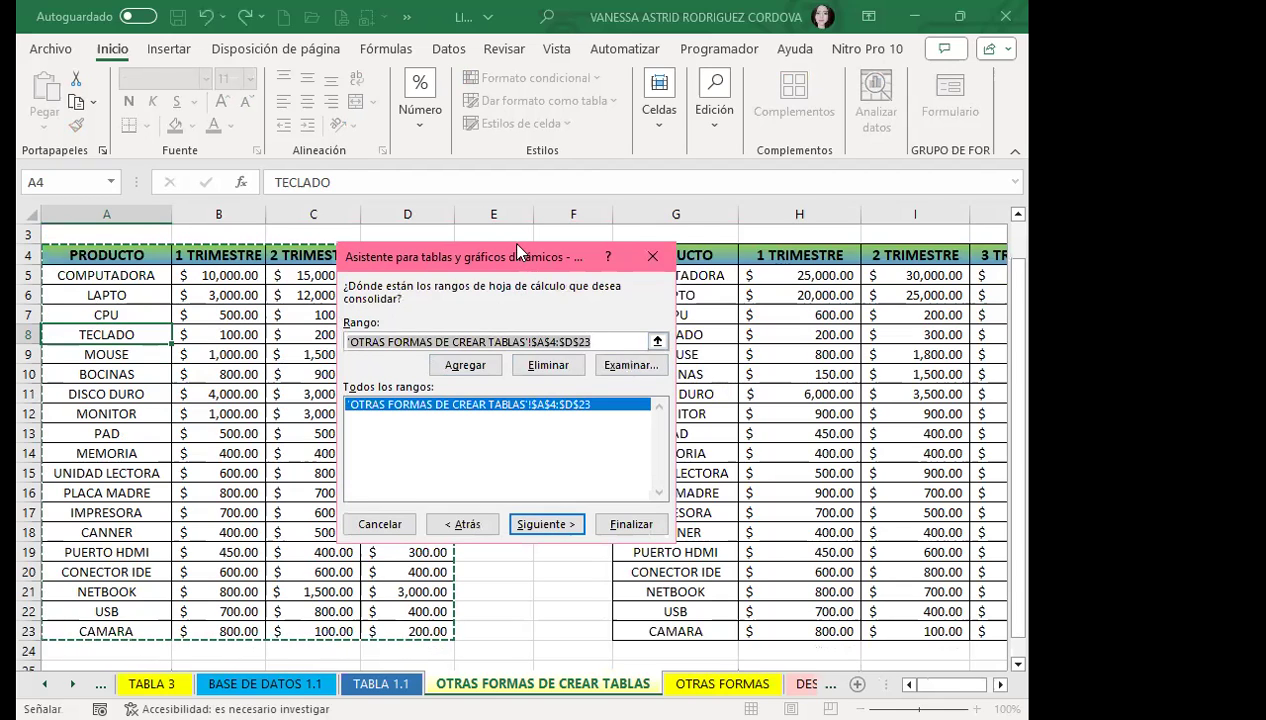
{"action": "left_click_drag", "start_coordinate": [482, 245], "coordinate": [337, 197]}
{"action": "left_click", "coordinate": [653, 250]}
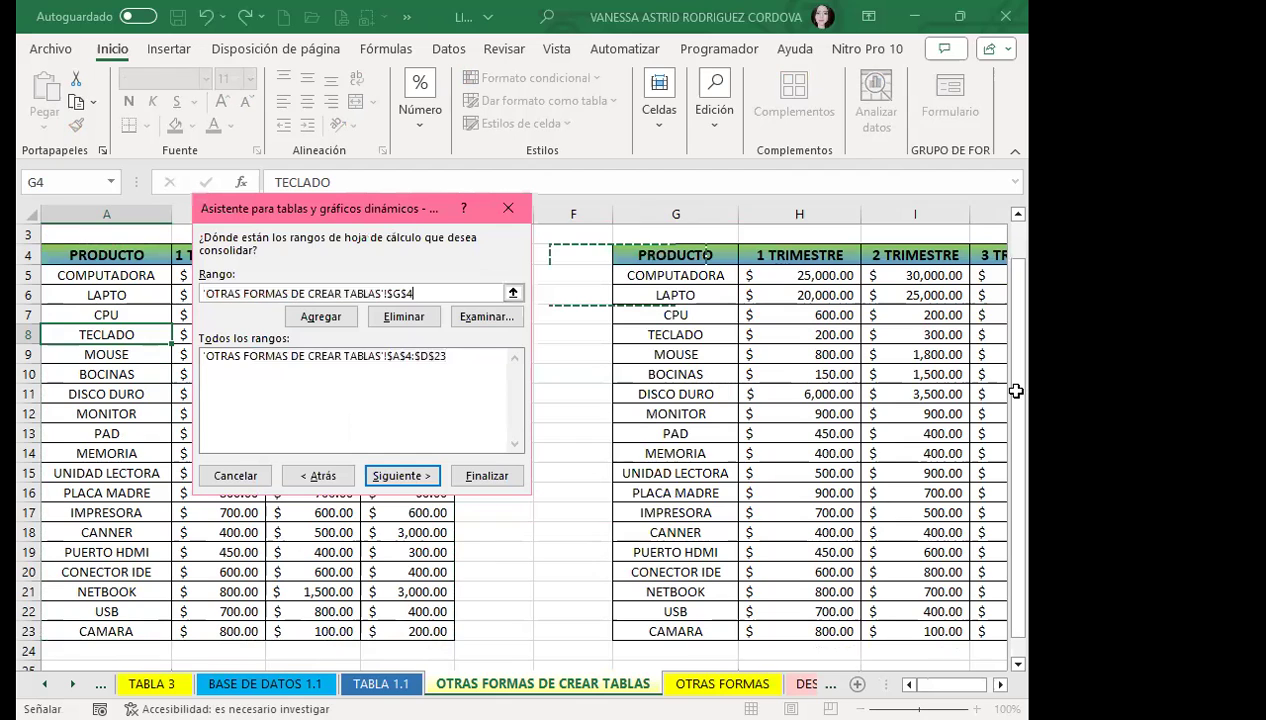
{"action": "left_click_drag", "start_coordinate": [1015, 390], "coordinate": [800, 631]}
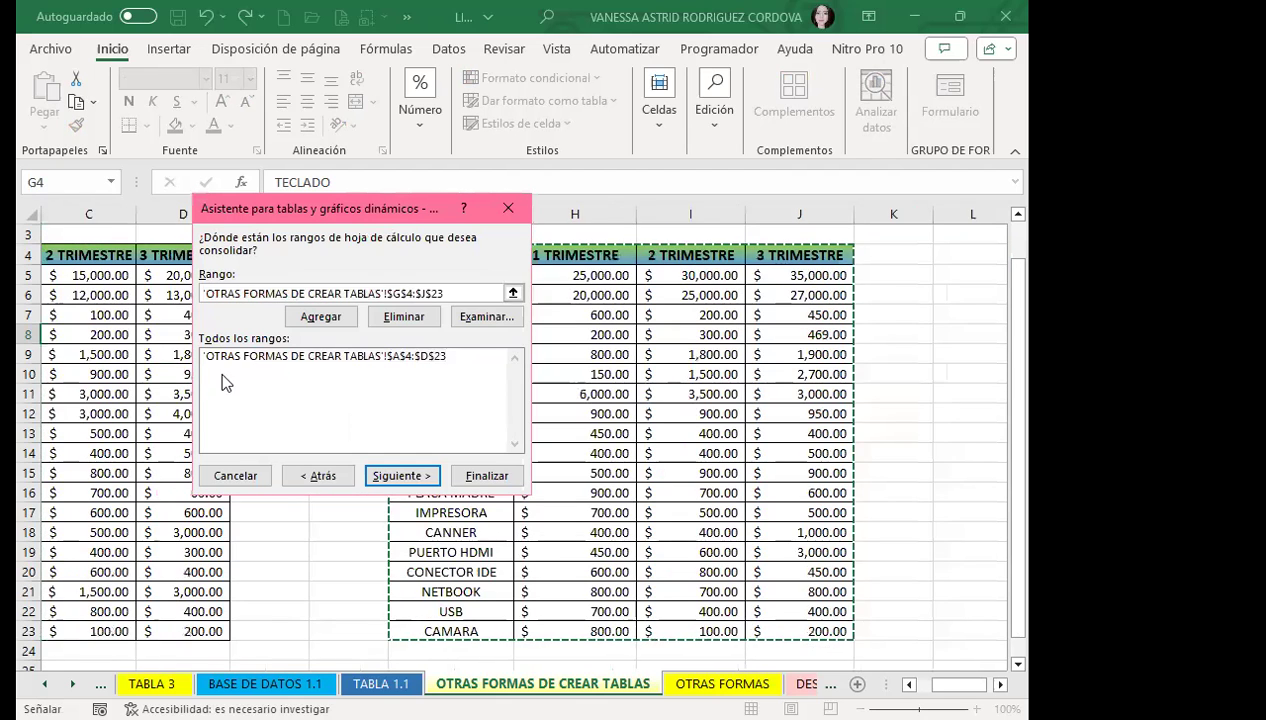
{"action": "left_click", "coordinate": [320, 316]}
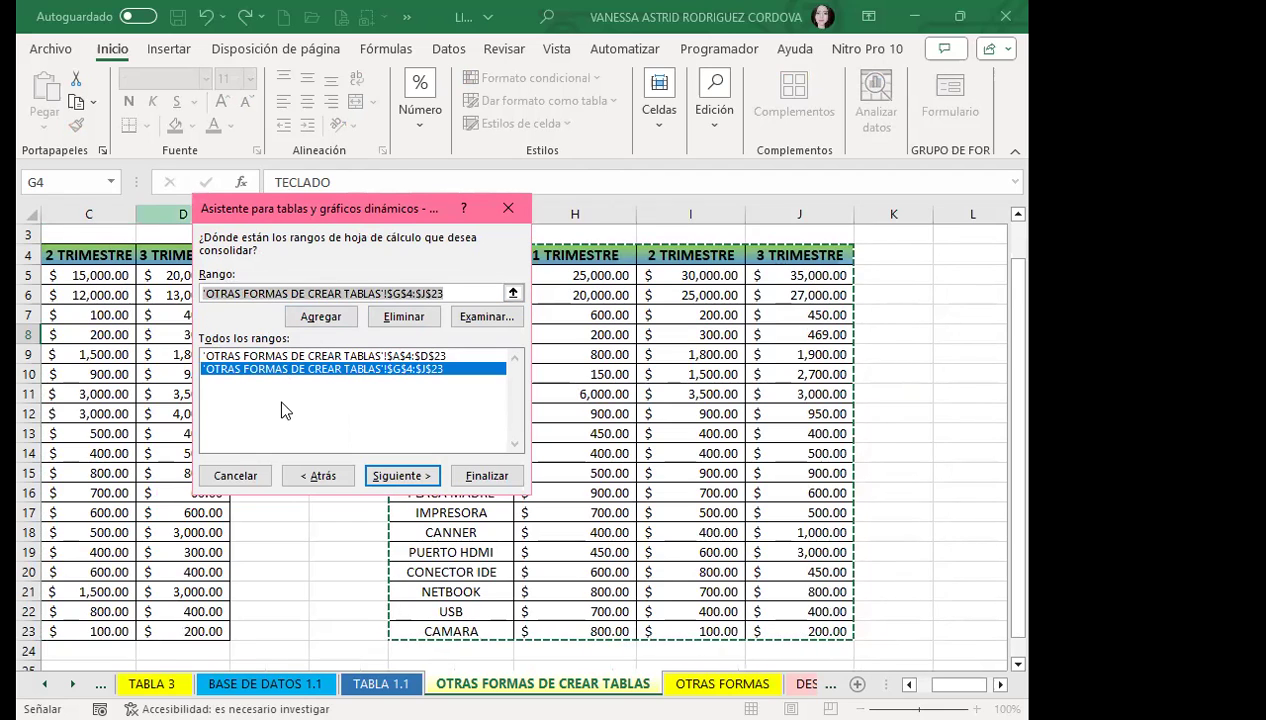
{"action": "left_click", "coordinate": [396, 475]}
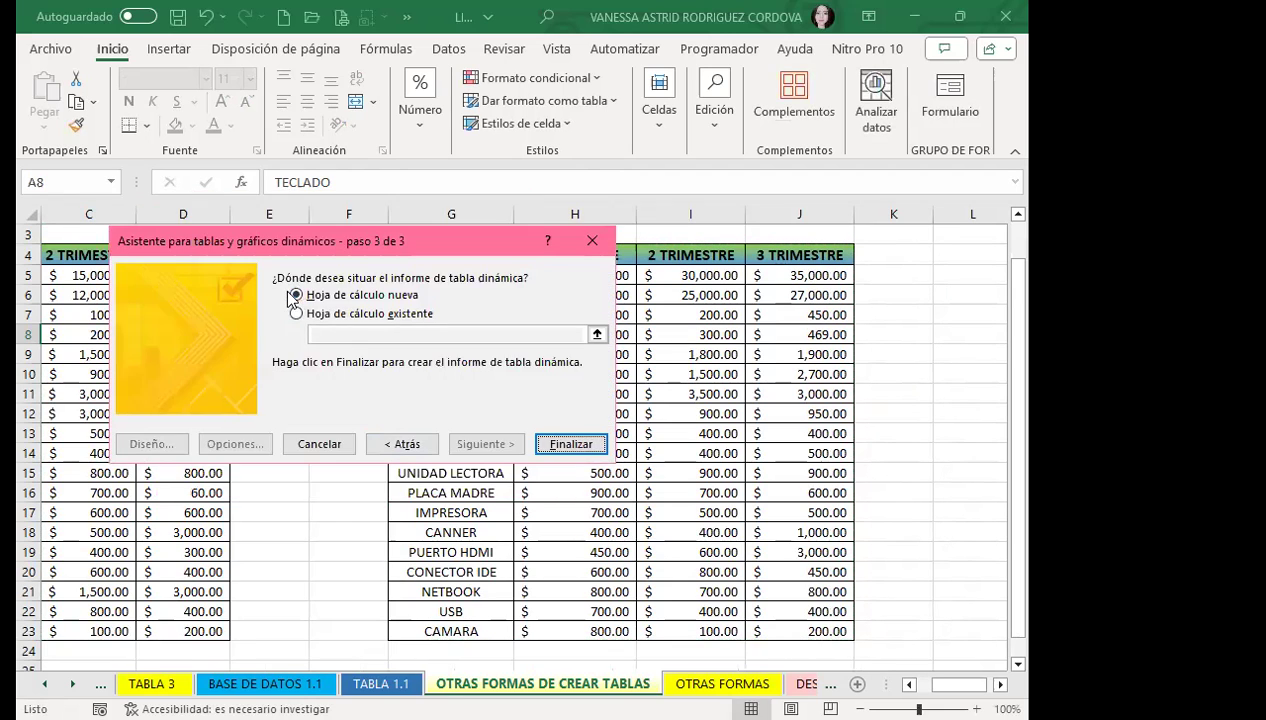
Place the pivot table on the existing sheet at 'OTRAS FORMAS'!$B$4 and finish the wizard
{"action": "left_click", "coordinate": [296, 313]}
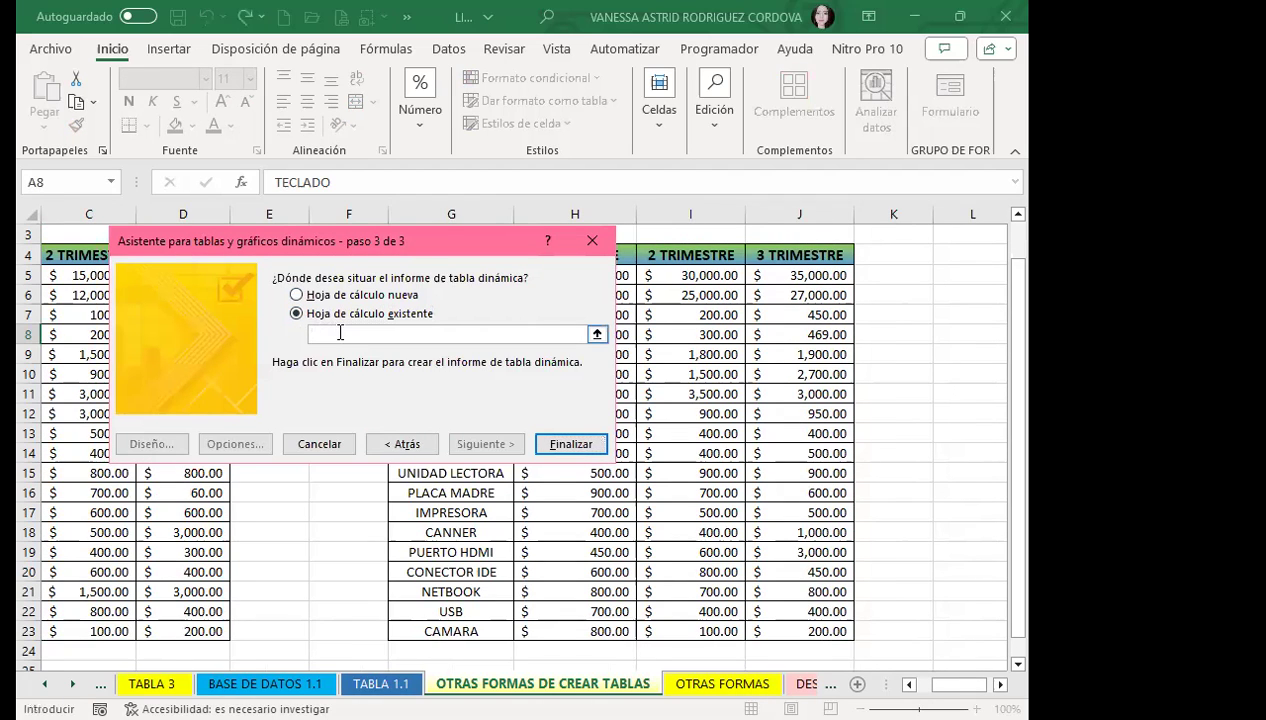
{"action": "left_click", "coordinate": [700, 683]}
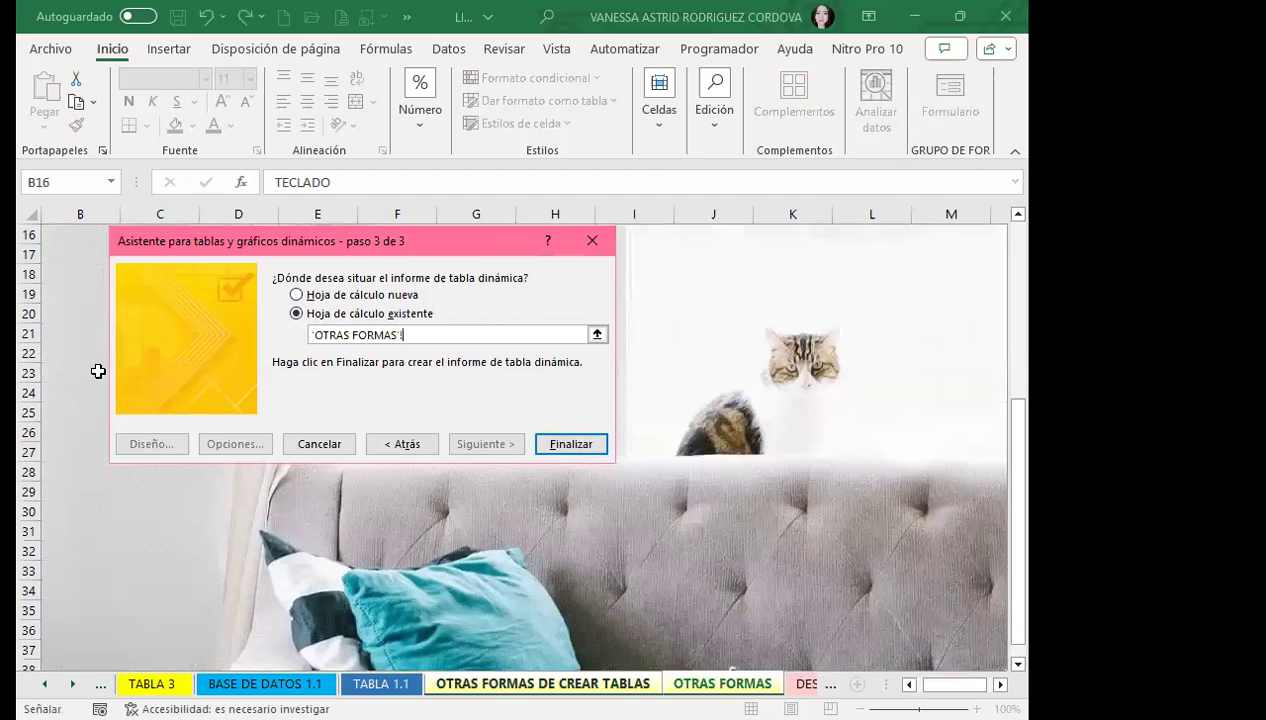
{"action": "scroll", "coordinate": [78, 318], "scroll_direction": "up", "scroll_amount": 5}
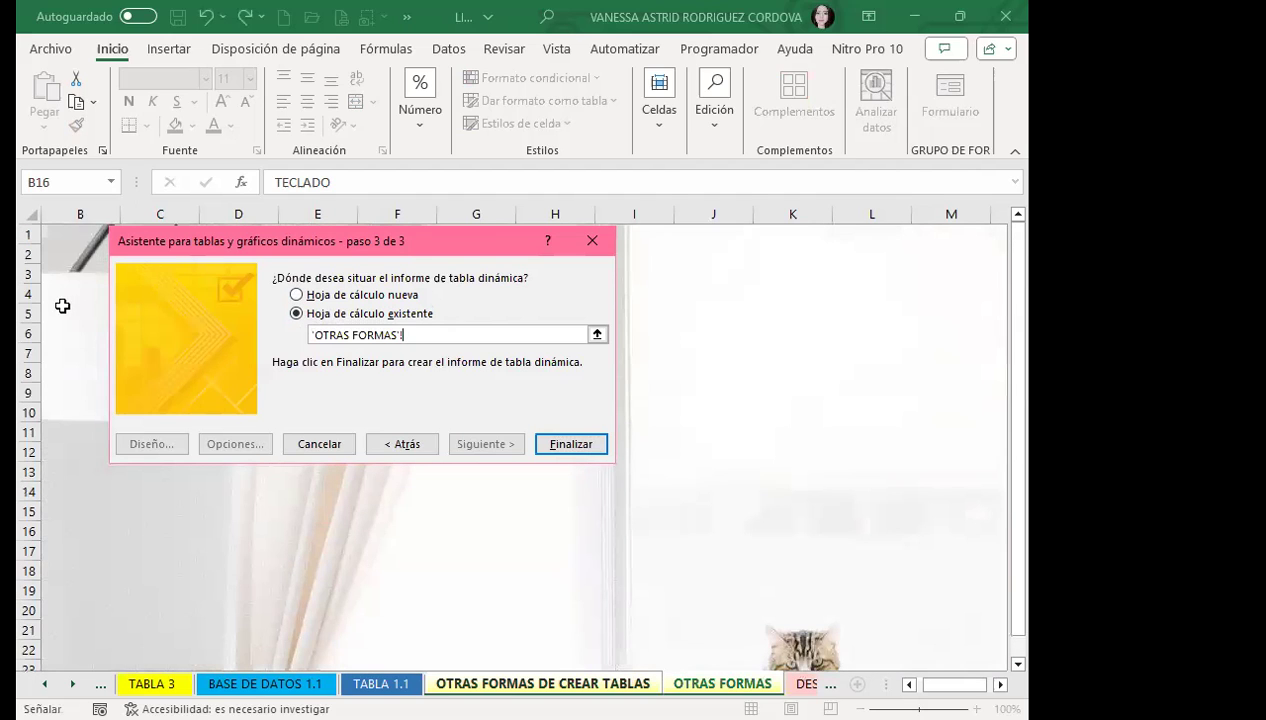
{"action": "left_click", "coordinate": [62, 300]}
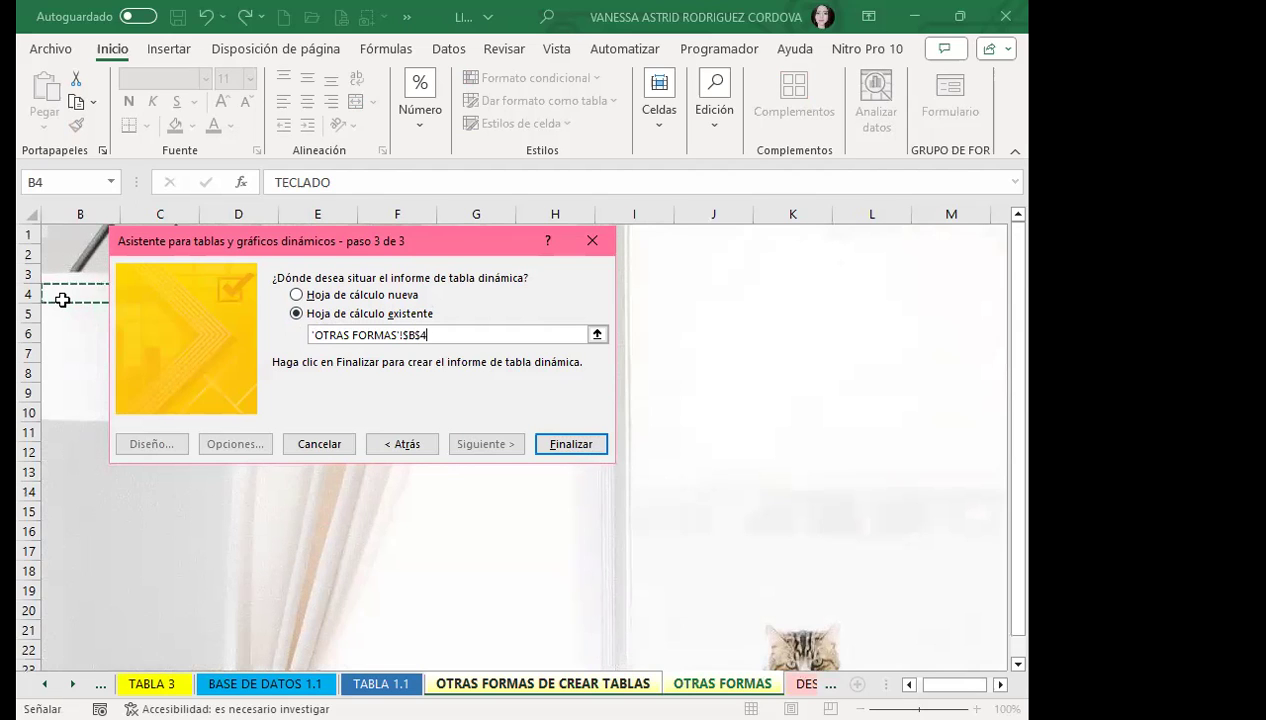
{"action": "left_click", "coordinate": [557, 447]}
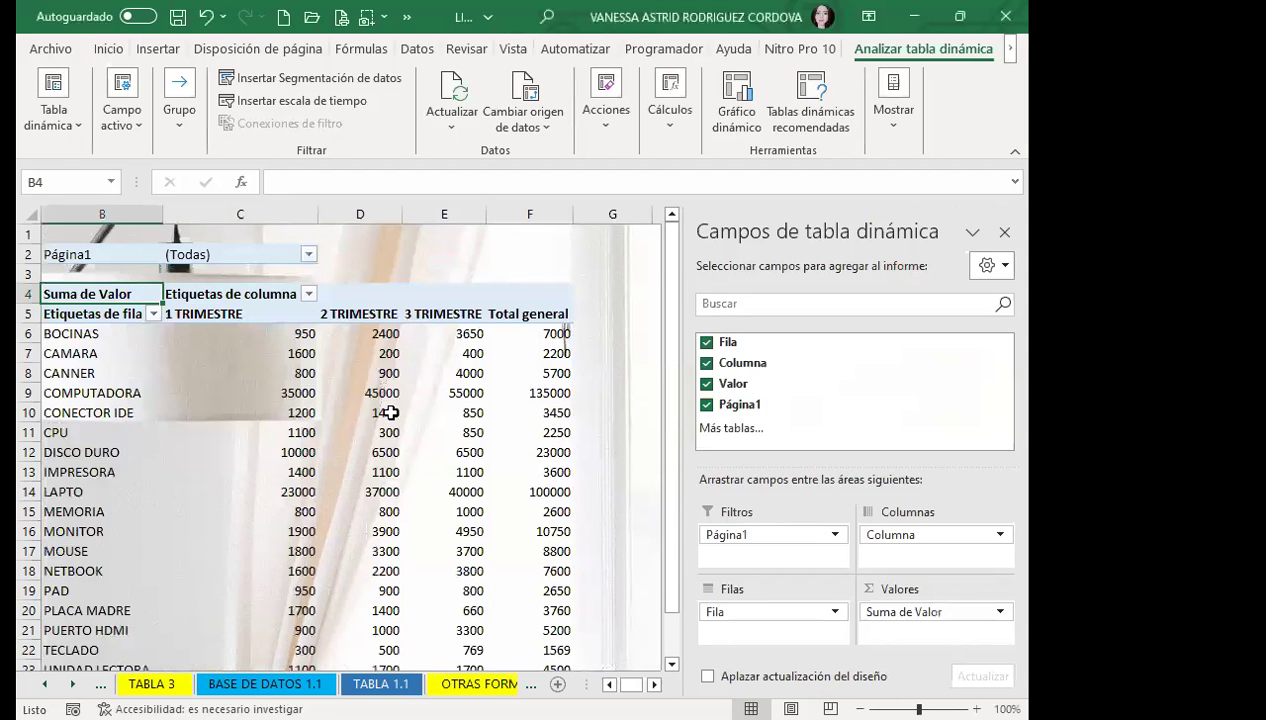
{"action": "scroll", "coordinate": [390, 412], "scroll_direction": "down", "scroll_amount": 1}
{"action": "scroll", "coordinate": [390, 410], "scroll_direction": "down", "scroll_amount": 3}
{"action": "scroll", "coordinate": [391, 408], "scroll_direction": "down", "scroll_amount": 3}
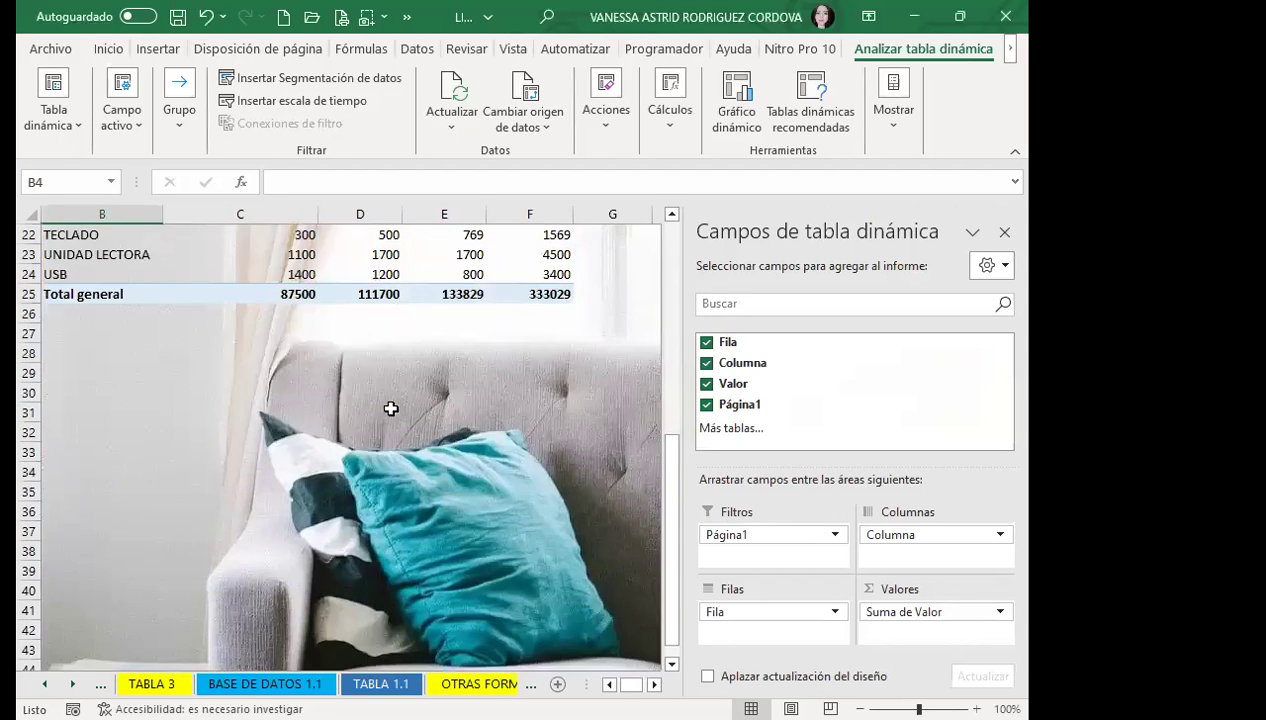
{"action": "scroll", "coordinate": [390, 409], "scroll_direction": "up", "scroll_amount": 4}
{"action": "scroll", "coordinate": [388, 408], "scroll_direction": "up", "scroll_amount": 3}
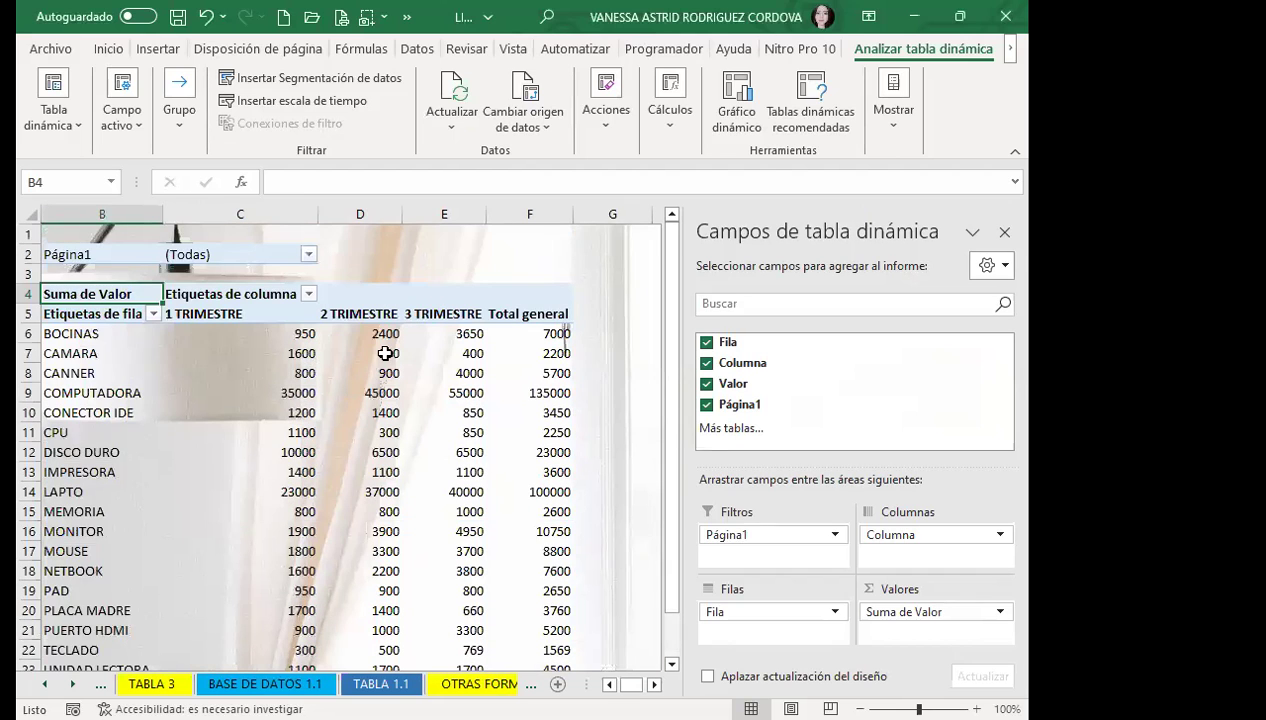
Check the BOCINAS and CAMARA pivot rows, then close the Campos de tabla dinámica pane
{"action": "mouse_move", "coordinate": [448, 361]}
{"action": "scroll", "coordinate": [92, 472], "scroll_direction": "down", "scroll_amount": 1}
{"action": "scroll", "coordinate": [92, 472], "scroll_direction": "down", "scroll_amount": 2}
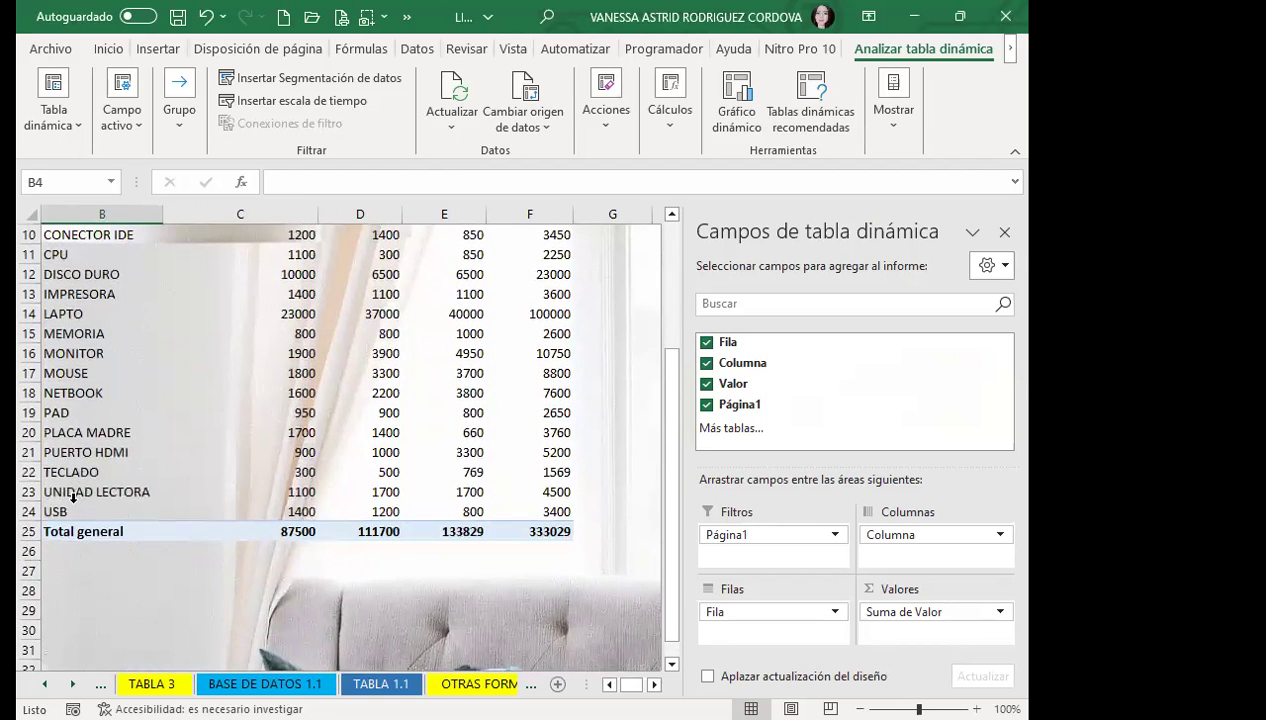
{"action": "scroll", "coordinate": [78, 440], "scroll_direction": "up", "scroll_amount": 2}
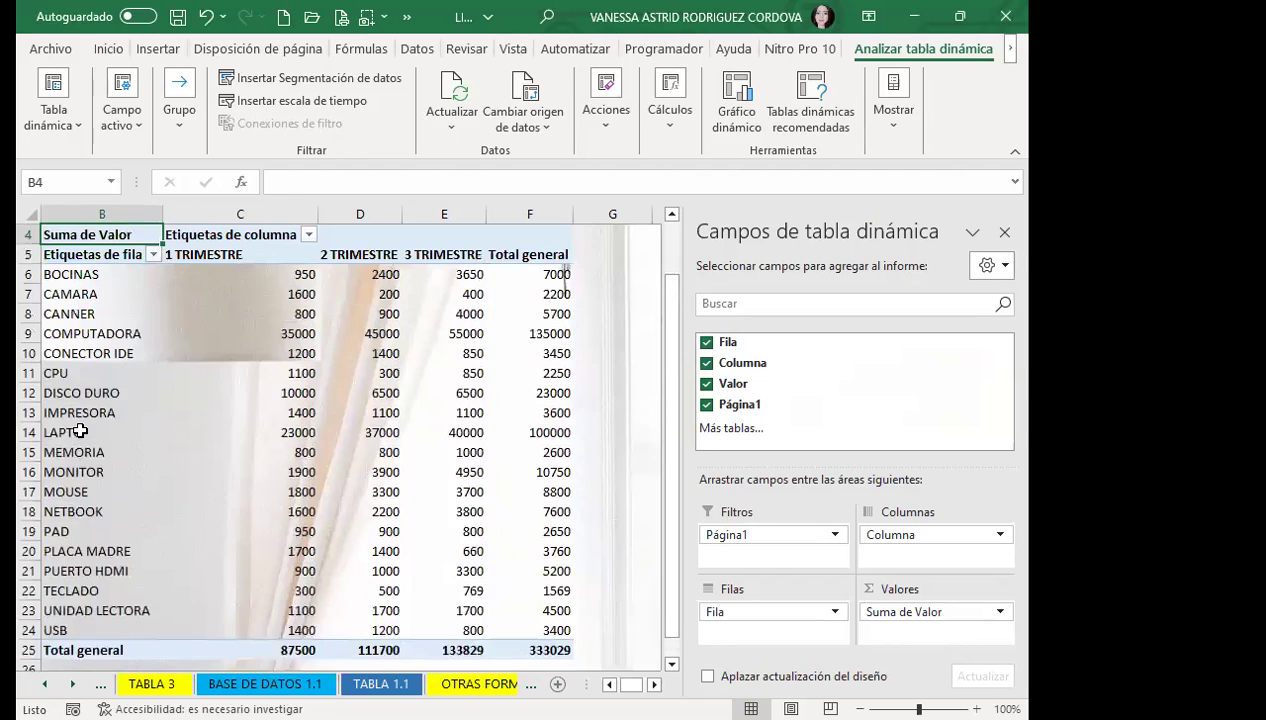
{"action": "scroll", "coordinate": [50, 400], "scroll_direction": "up", "scroll_amount": 1}
{"action": "left_click", "coordinate": [43, 335]}
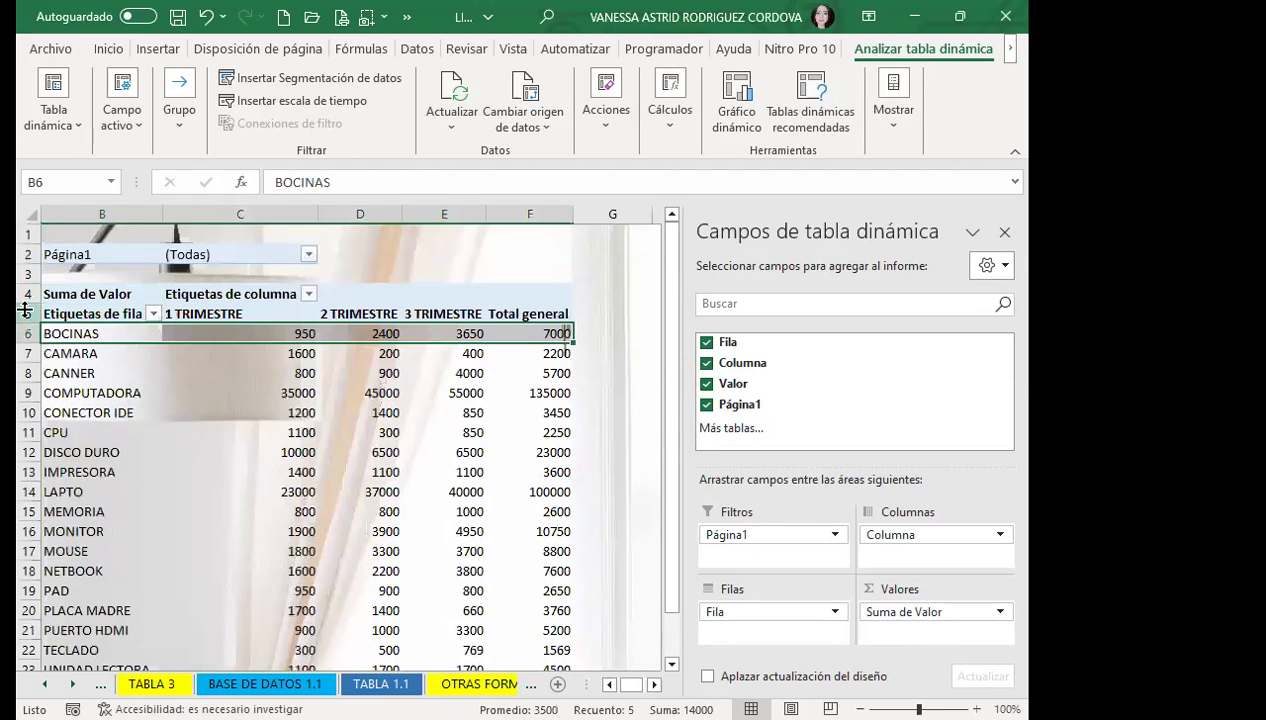
{"action": "left_click", "coordinate": [43, 345]}
{"action": "left_click", "coordinate": [64, 324]}
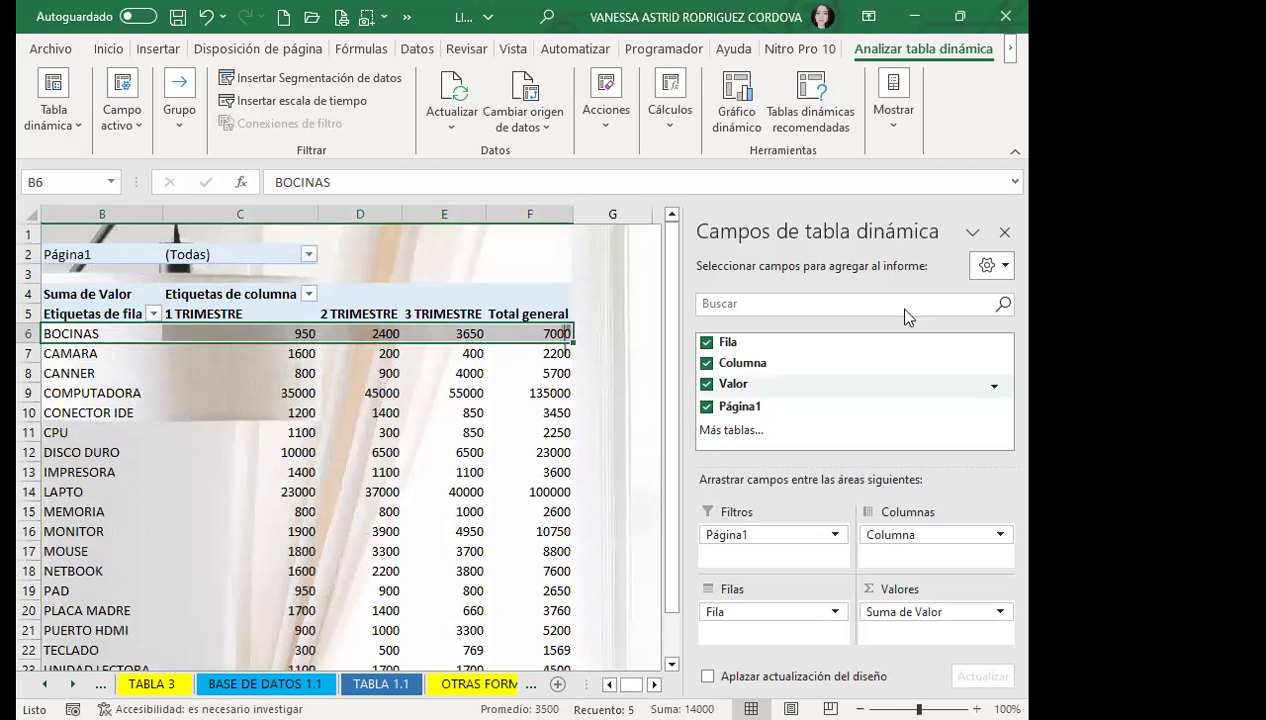
{"action": "left_click", "coordinate": [1004, 232]}
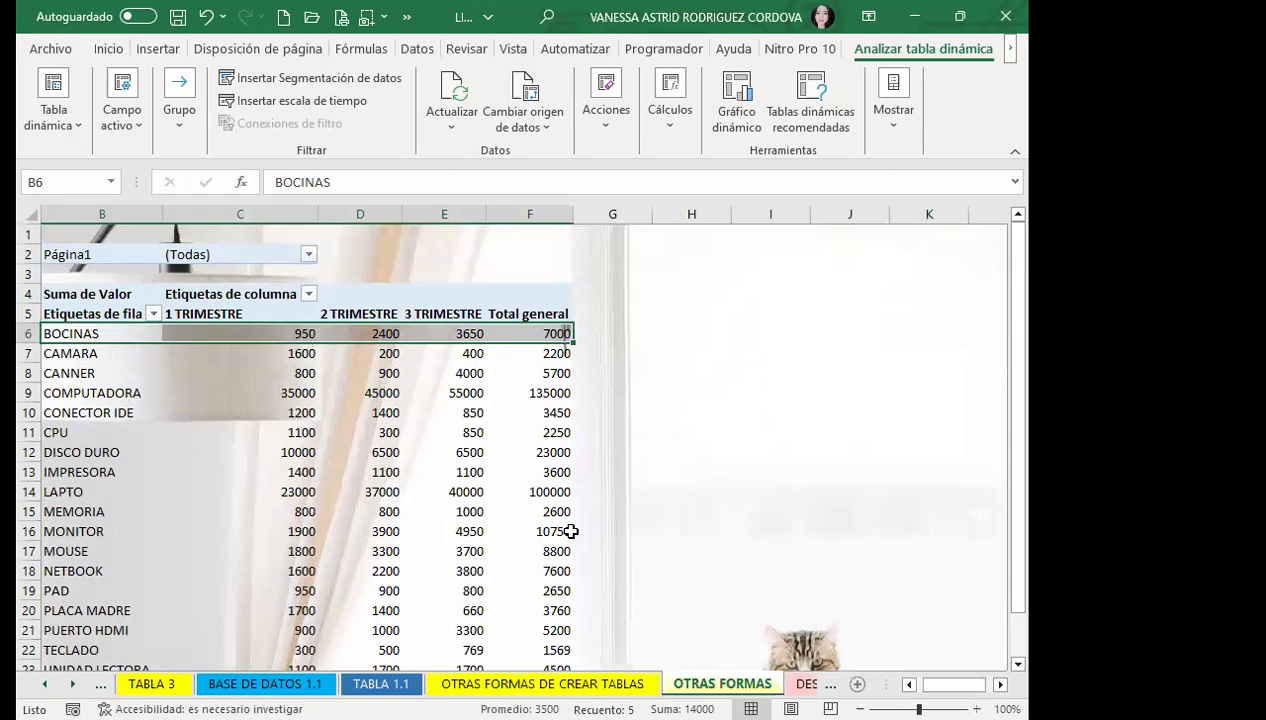
{"action": "left_click", "coordinate": [542, 684]}
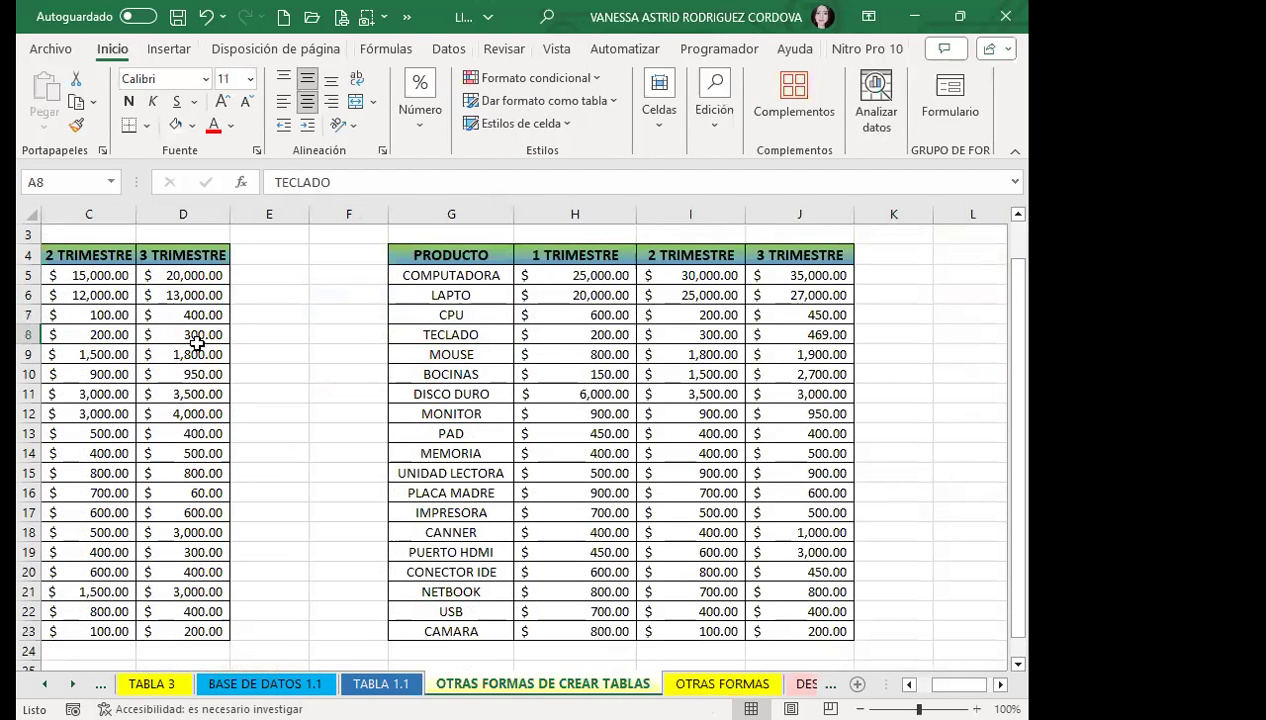
{"action": "left_click_drag", "start_coordinate": [960, 684], "coordinate": [946, 684]}
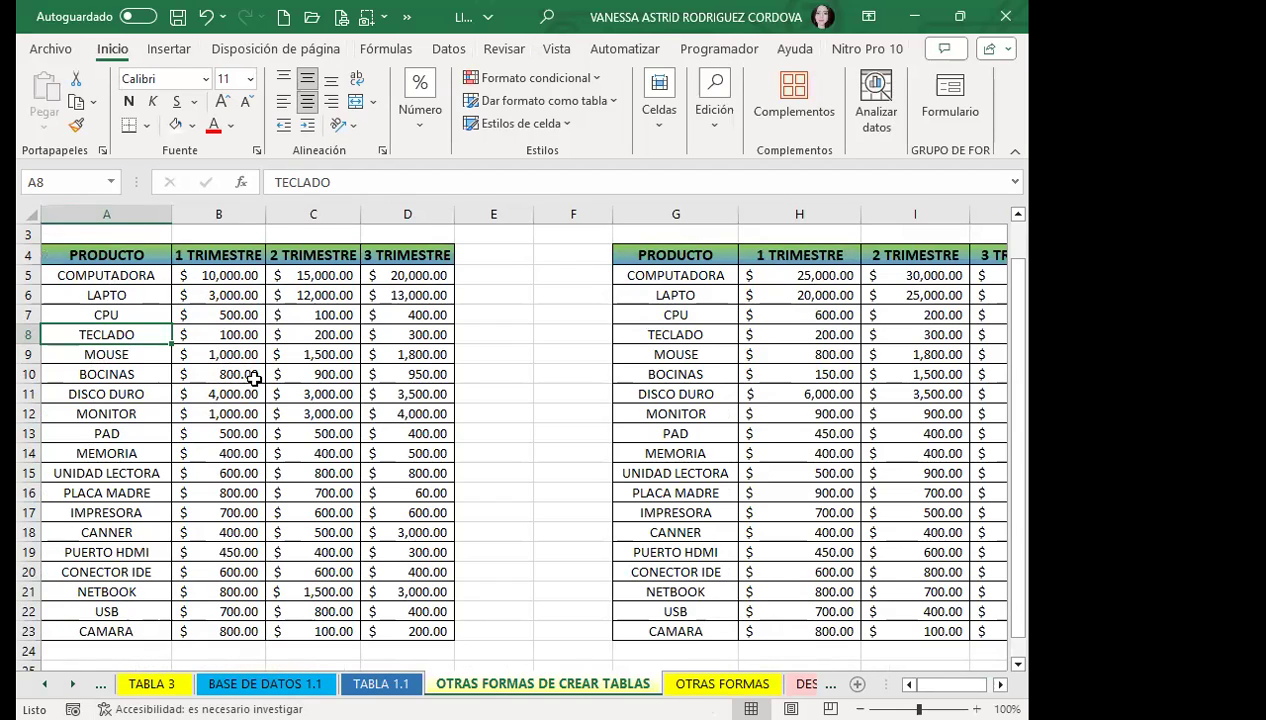
{"action": "left_click", "coordinate": [80, 373]}
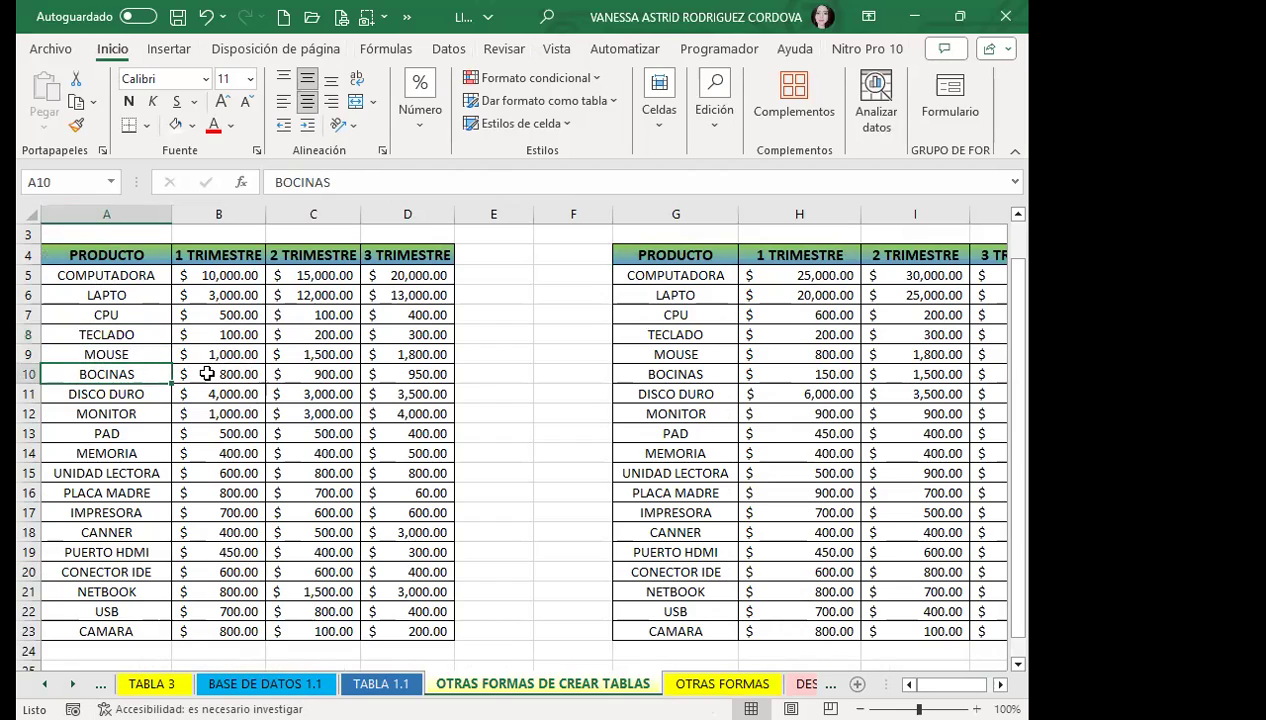
{"action": "left_click", "coordinate": [30, 373]}
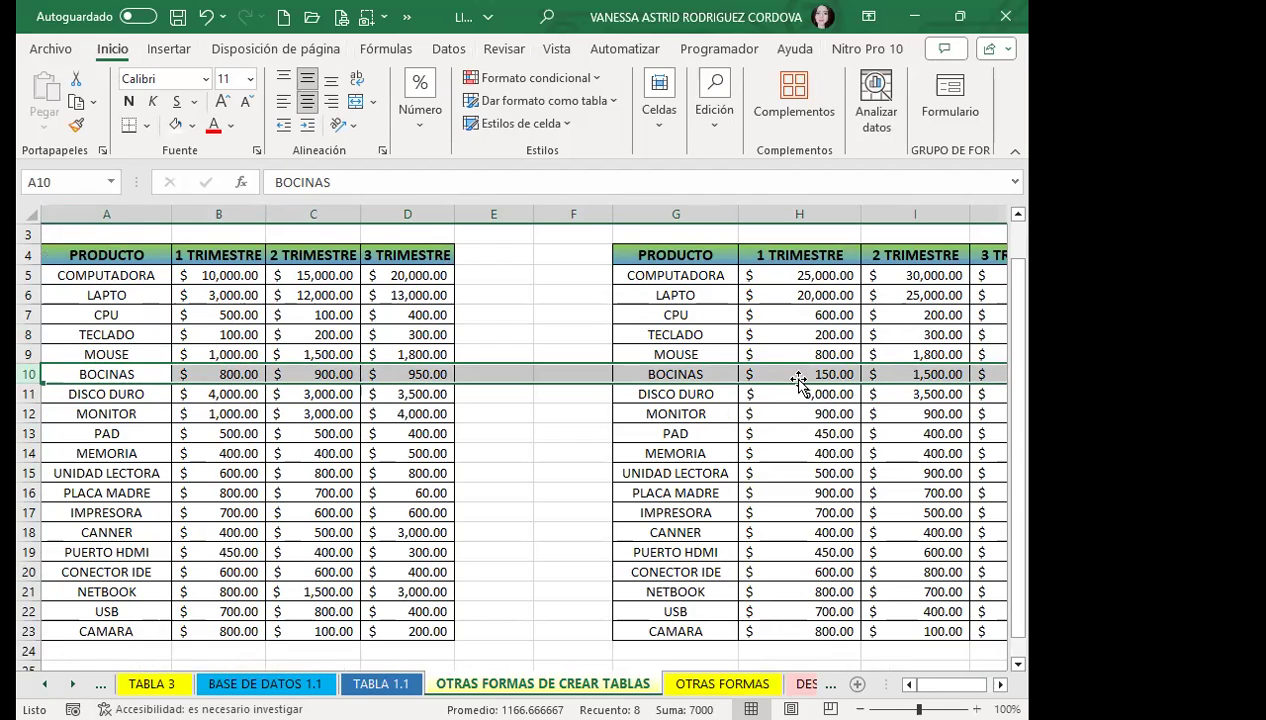
Return to OTRAS FORMAS, select the BOCINAS 1 TRIMESTRE cell and show the Analizar tabla dinámica commands
{"action": "left_click", "coordinate": [707, 681]}
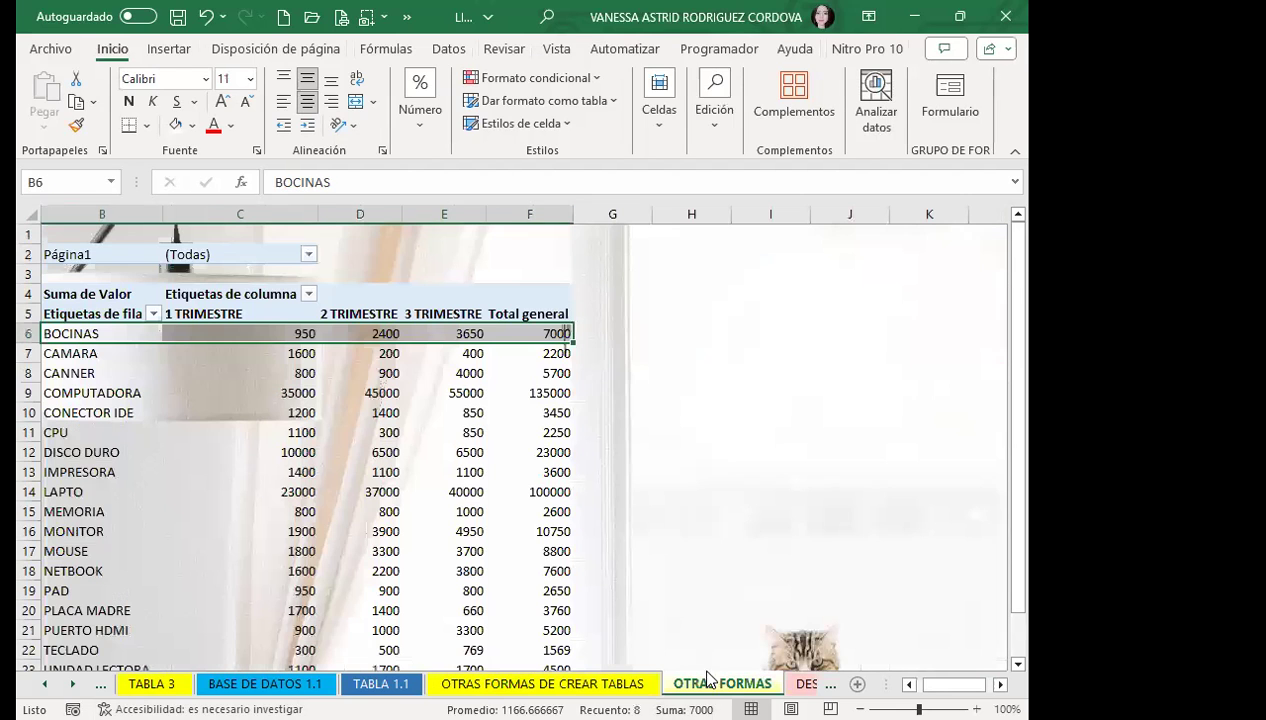
{"action": "left_click", "coordinate": [262, 332]}
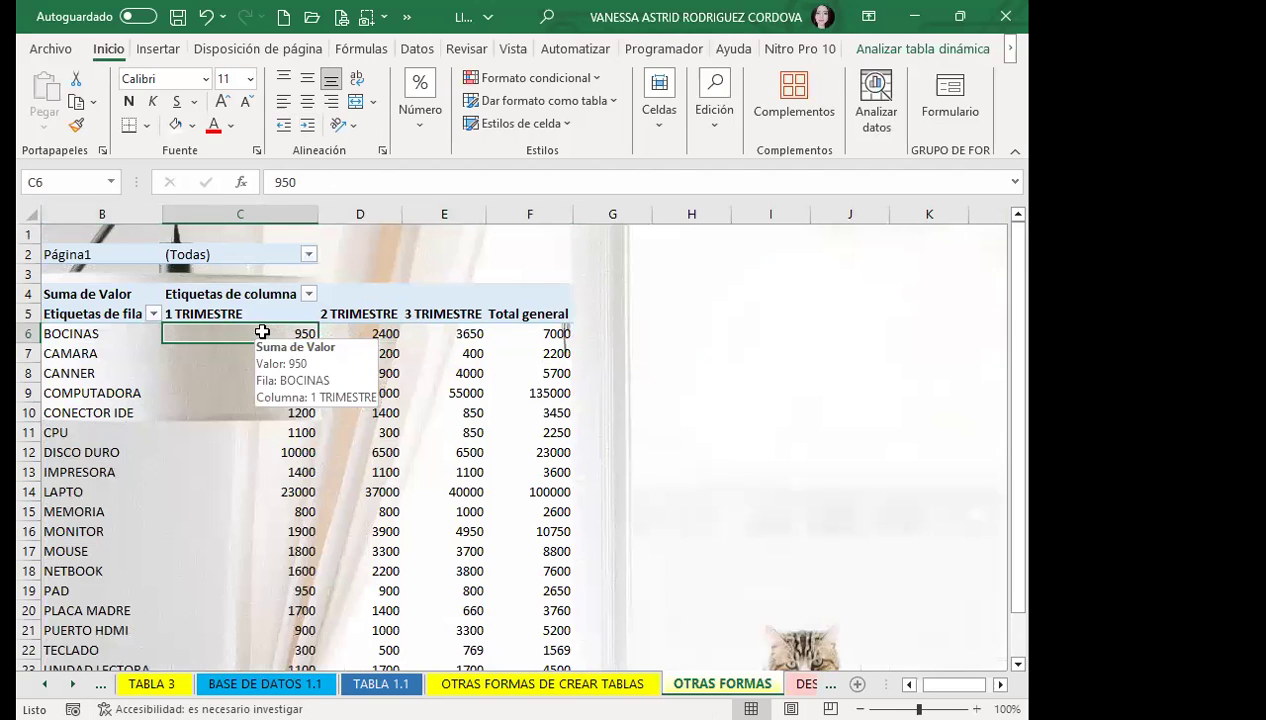
{"action": "left_click", "coordinate": [908, 50]}
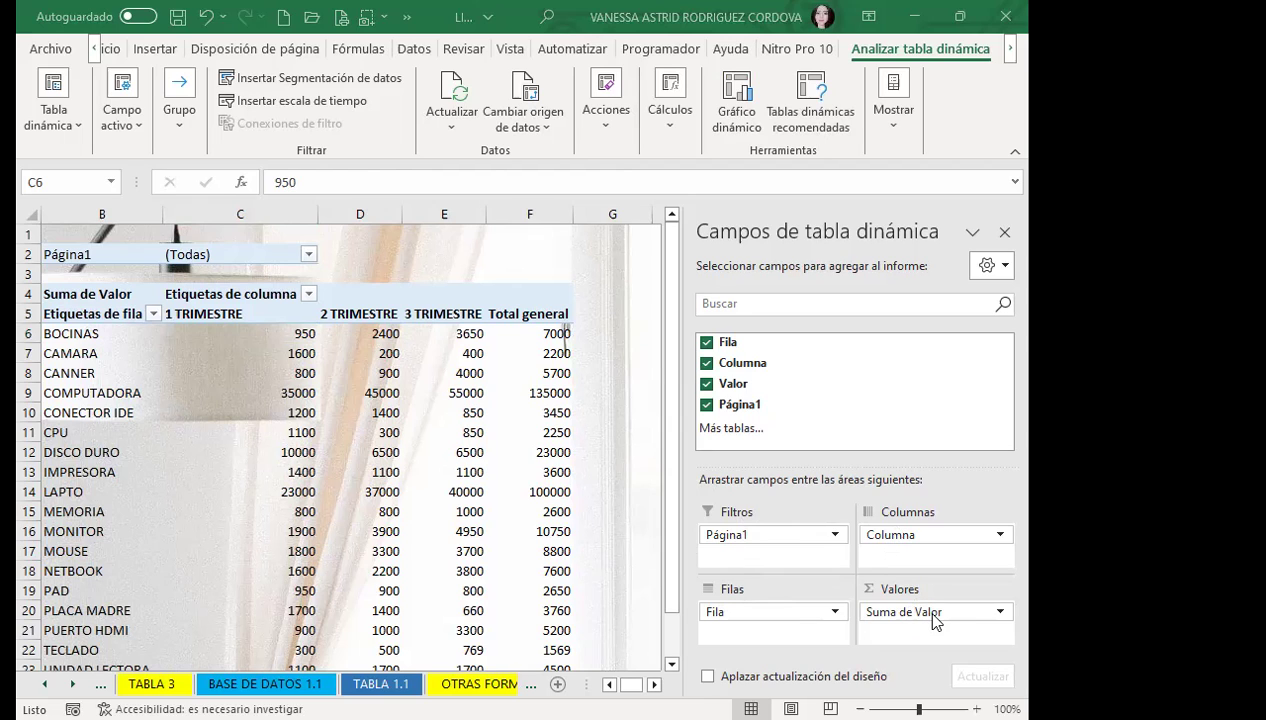
{"action": "left_click", "coordinate": [835, 535]}
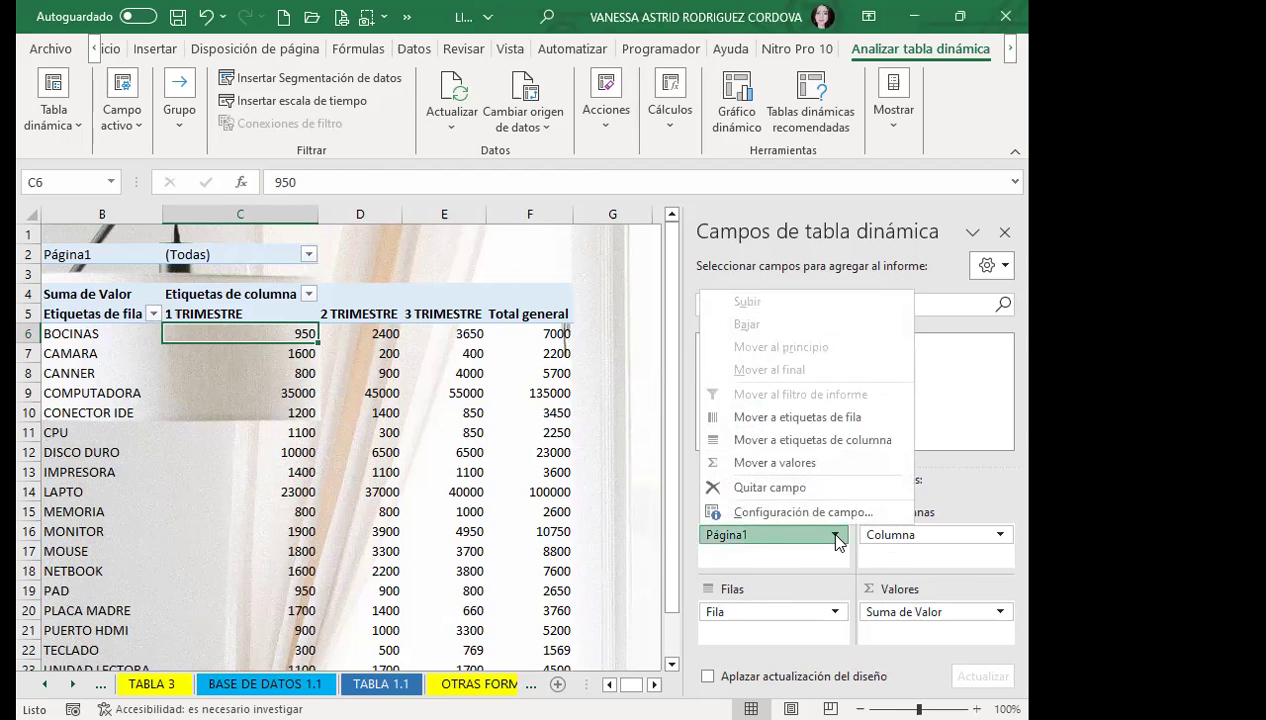
{"action": "key", "text": "Escape"}
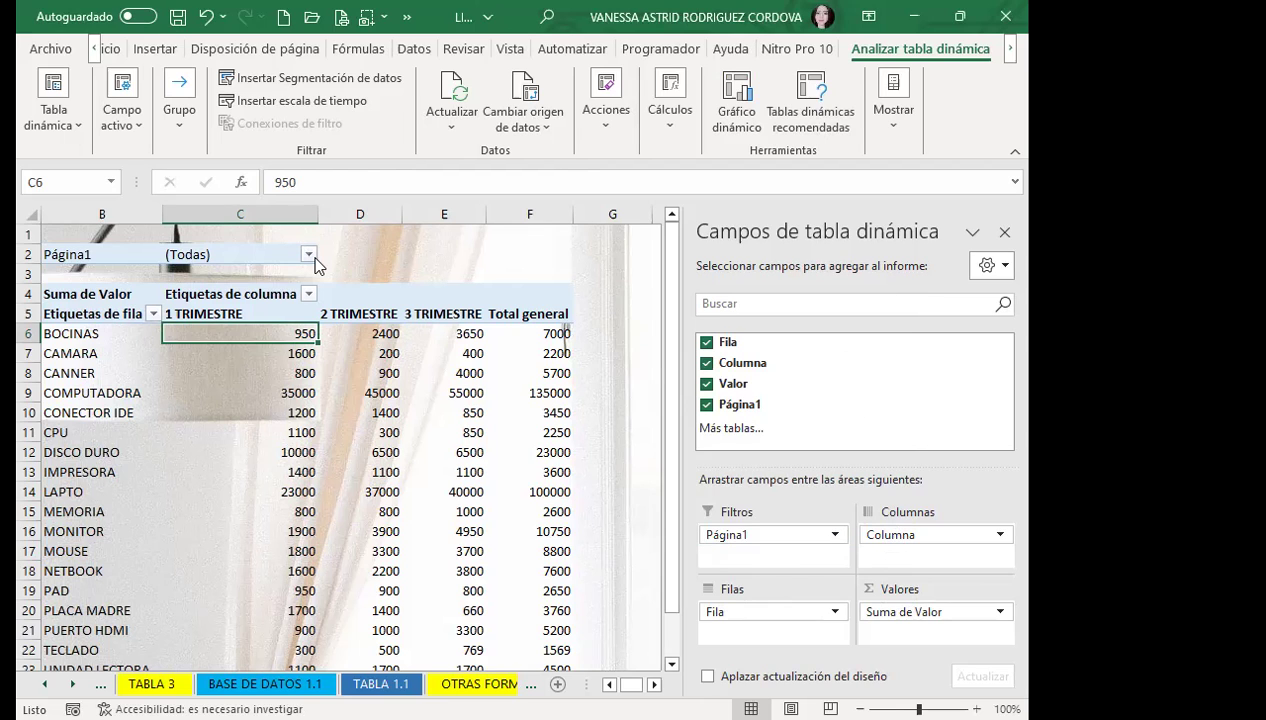
{"action": "left_click", "coordinate": [310, 255]}
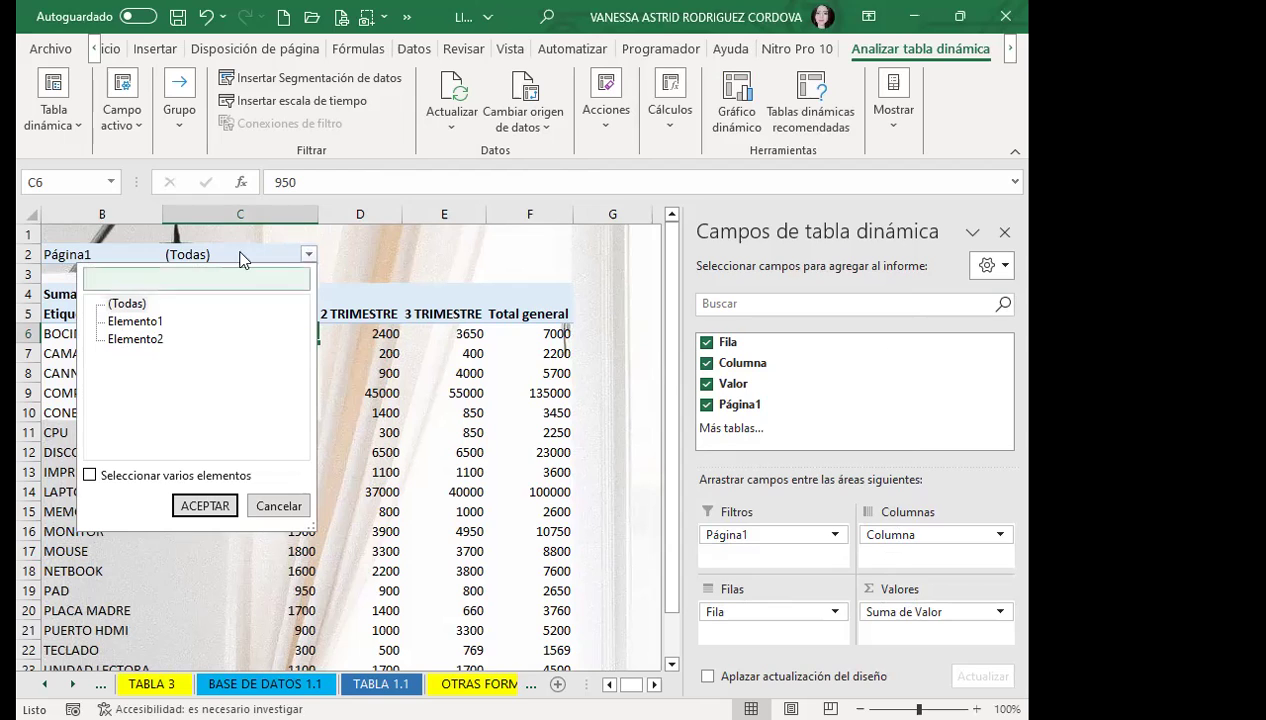
{"action": "left_click", "coordinate": [369, 437]}
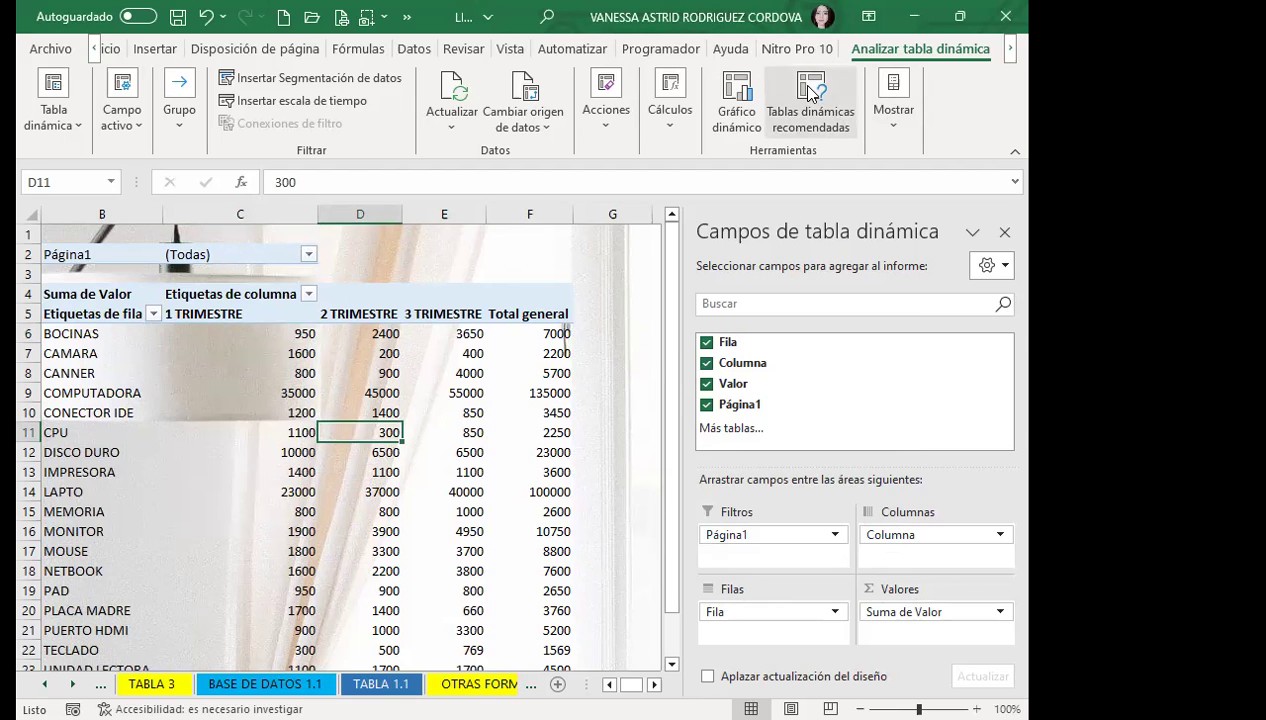
Insert a clustered bar pivot chart, move it below the pivot table and enlarge it to 10.44 × 14.82 cm
{"action": "left_click", "coordinate": [740, 78]}
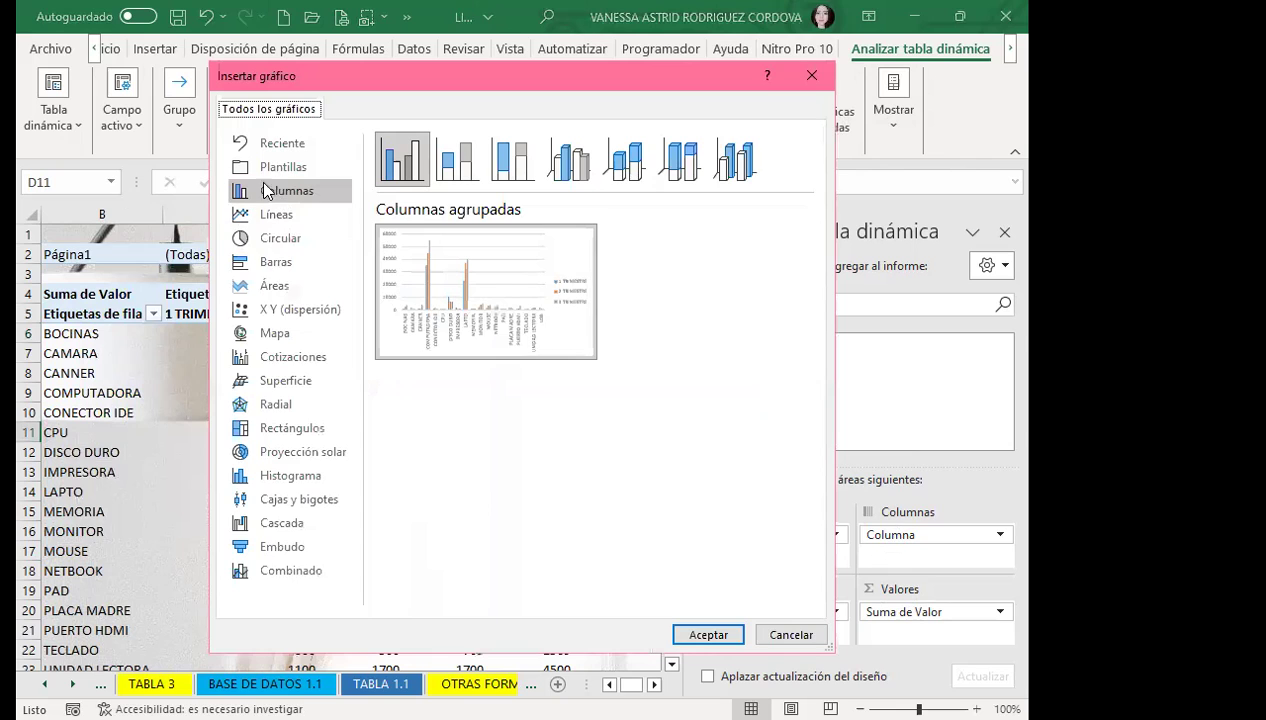
{"action": "left_click", "coordinate": [294, 262]}
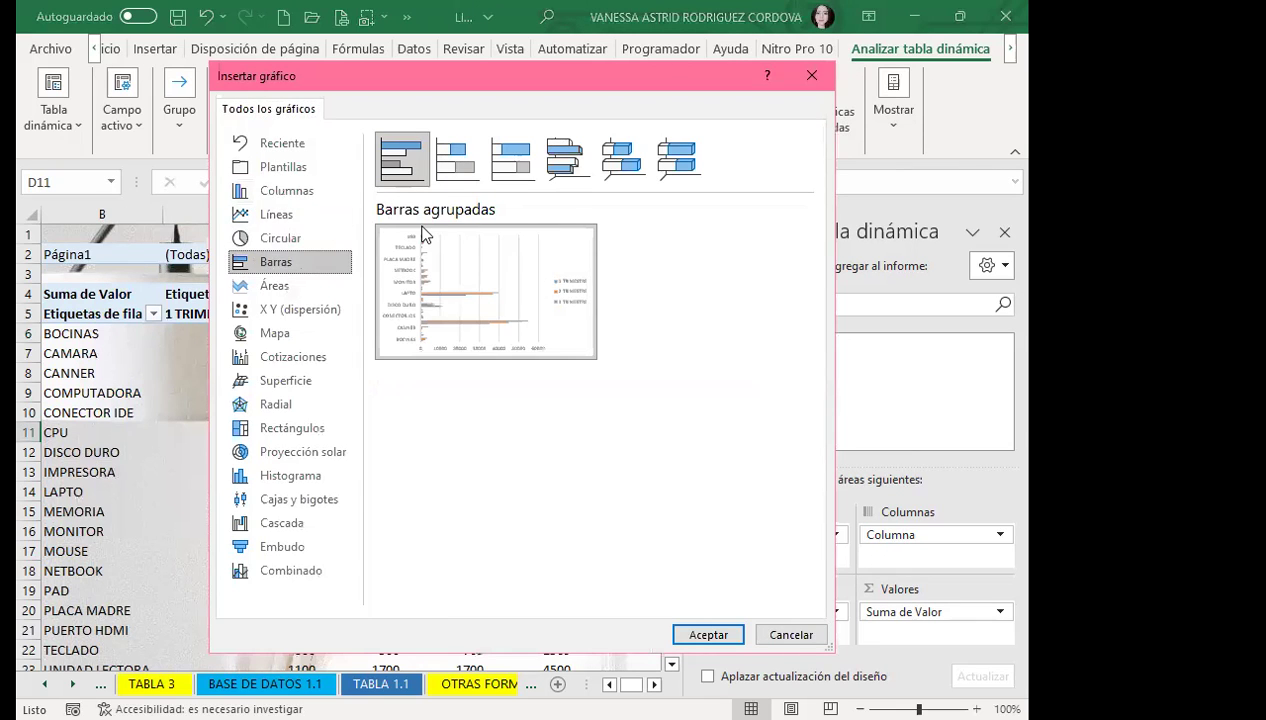
{"action": "left_click", "coordinate": [708, 634]}
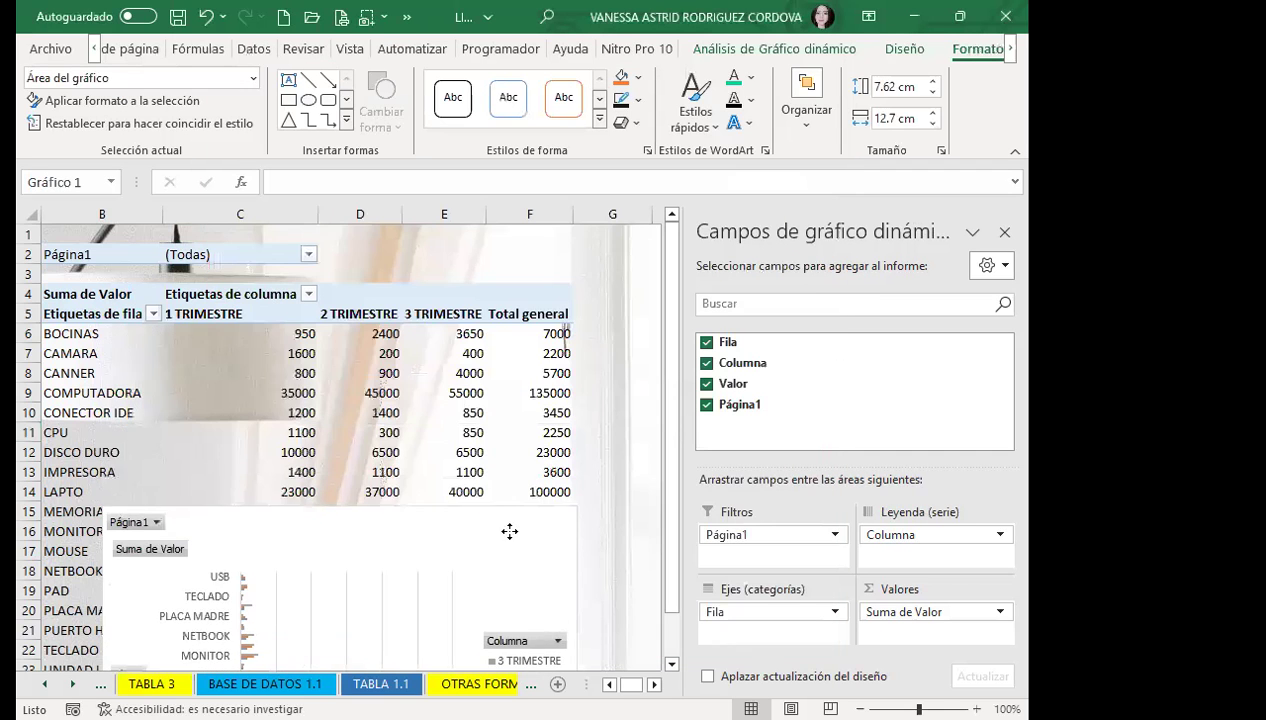
{"action": "scroll", "coordinate": [509, 528], "scroll_direction": "down", "scroll_amount": 4}
{"action": "scroll", "coordinate": [503, 296], "scroll_direction": "down", "scroll_amount": 3}
{"action": "left_click_drag", "start_coordinate": [503, 296], "coordinate": [483, 532]}
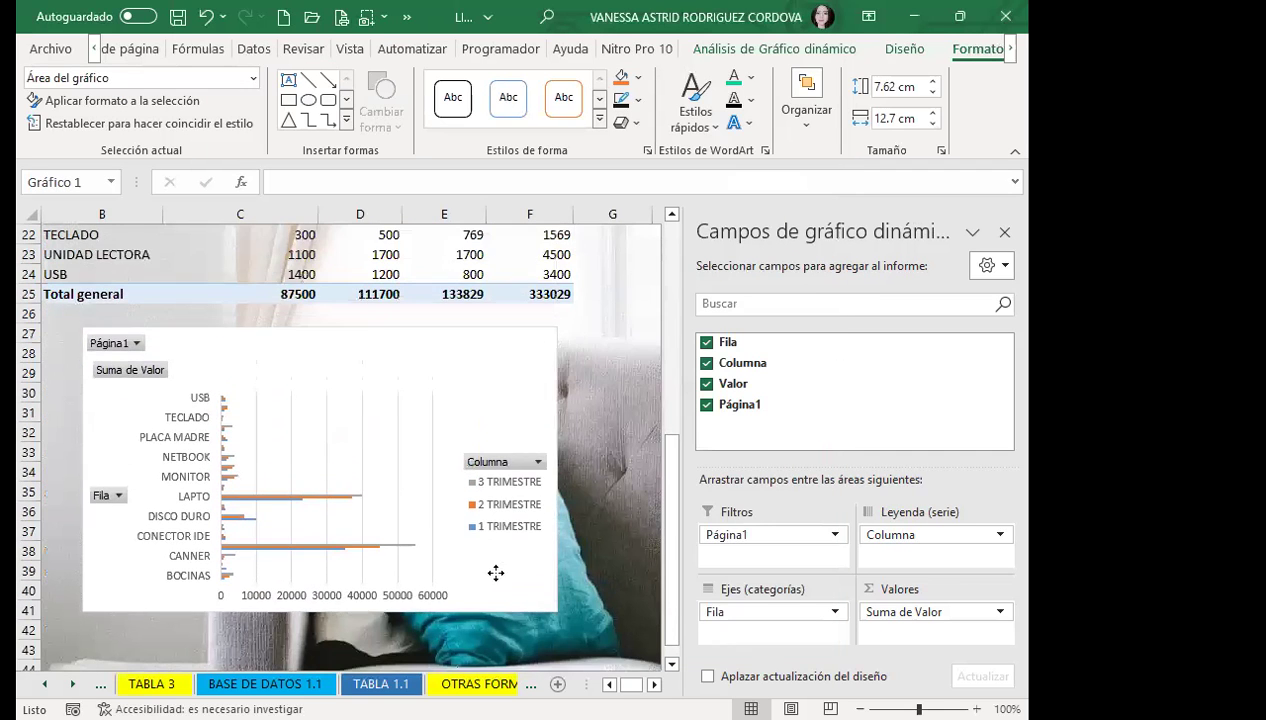
{"action": "scroll", "coordinate": [483, 540], "scroll_direction": "down", "scroll_amount": 2}
{"action": "left_click_drag", "start_coordinate": [557, 480], "coordinate": [637, 583]}
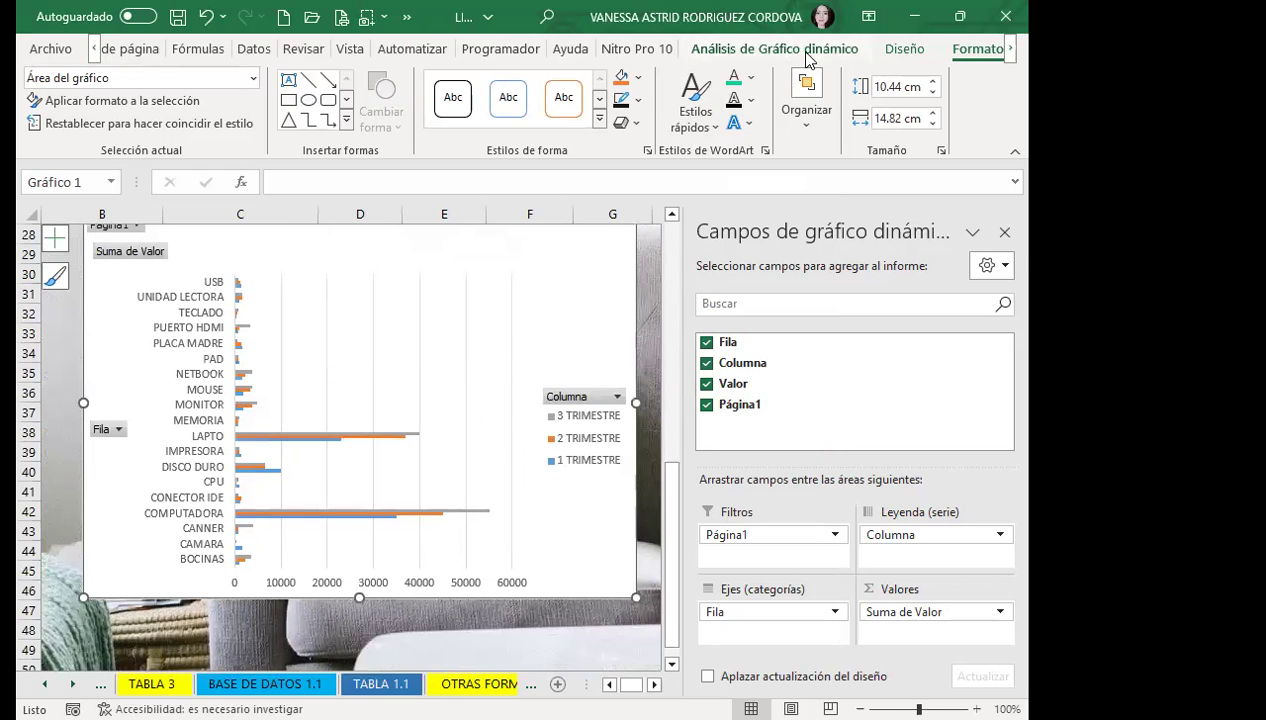
{"action": "left_click", "coordinate": [774, 48]}
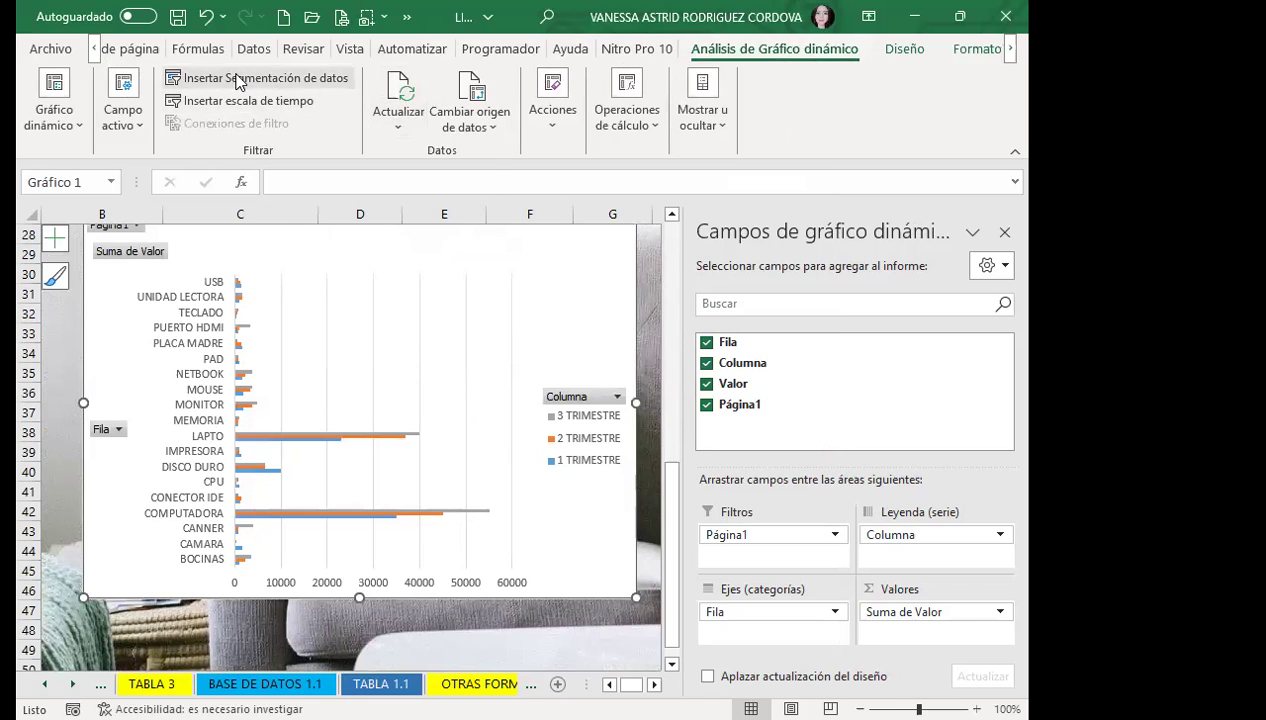
Insert a Fila slicer for the pivot chart and move it beside the chart
{"action": "left_click", "coordinate": [218, 78]}
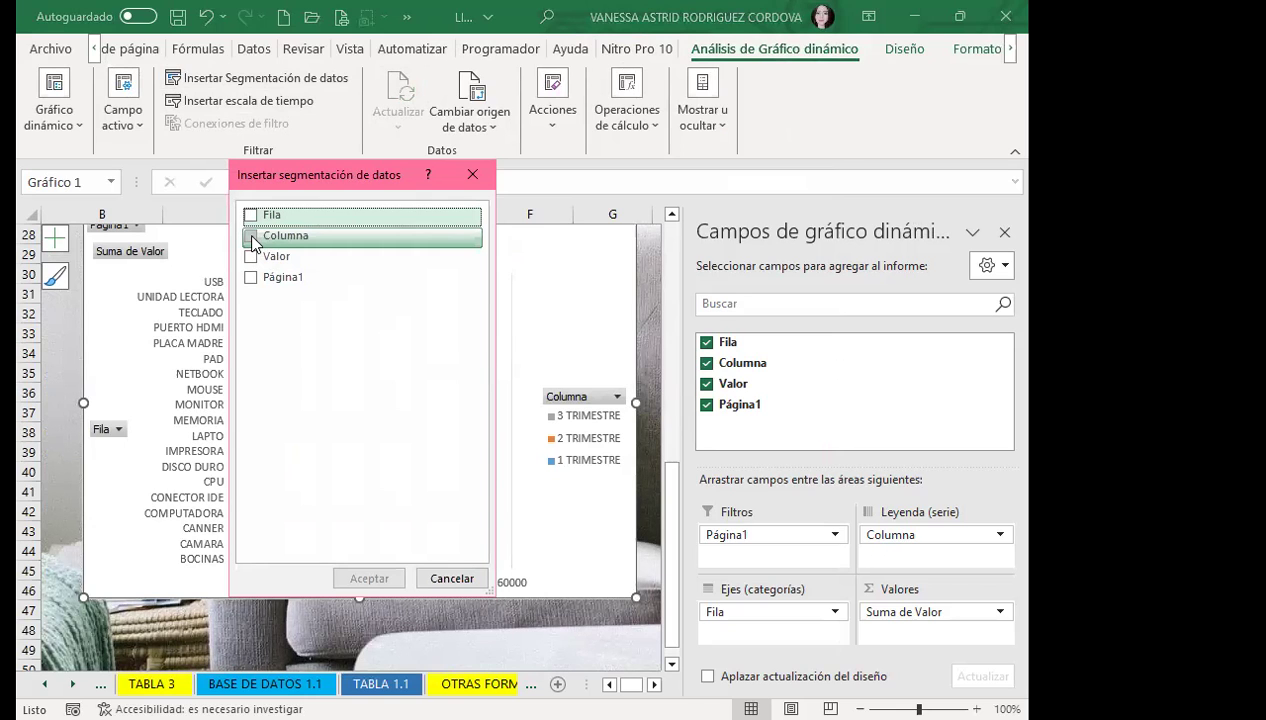
{"action": "left_click", "coordinate": [251, 215]}
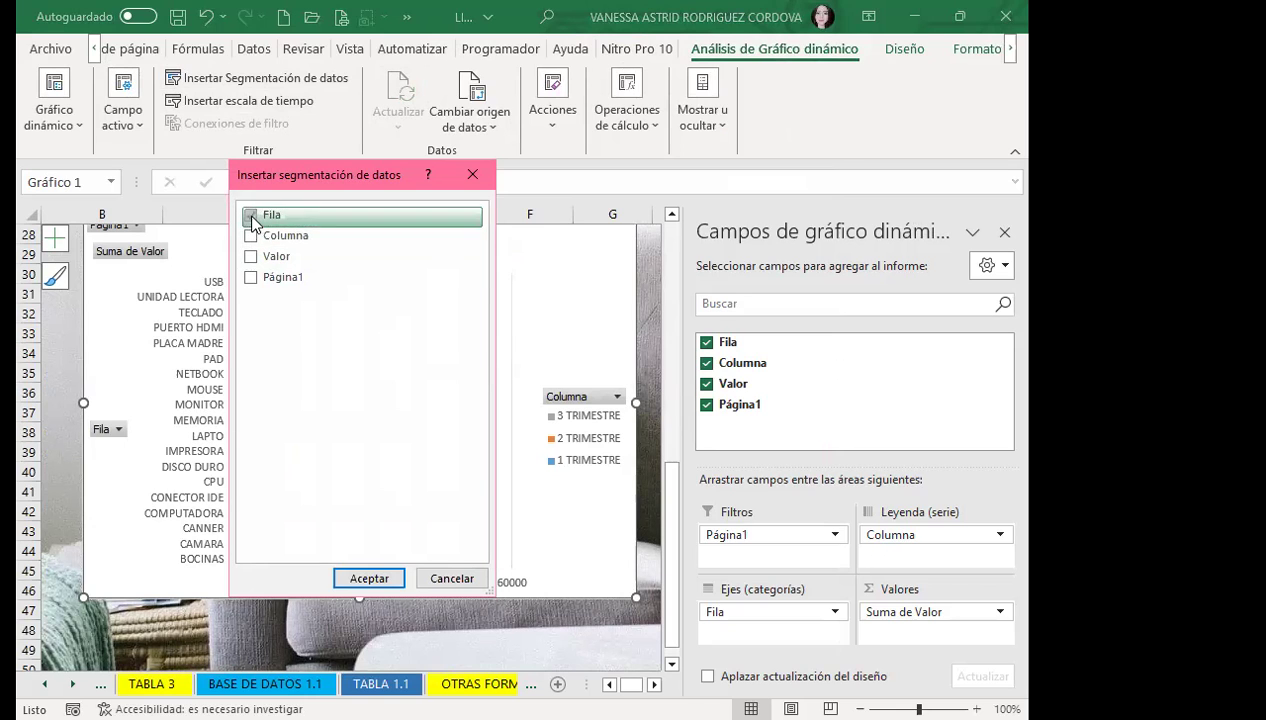
{"action": "left_click", "coordinate": [369, 577]}
{"action": "mouse_move", "coordinate": [319, 333]}
{"action": "left_mouse_down"}
{"action": "mouse_move", "coordinate": [665, 343]}
{"action": "mouse_move", "coordinate": [749, 291]}
{"action": "left_mouse_up"}
Filter the slicer to CAMARA, CONECTOR IDE, DISCO DURO, CANNER and IMPRESORA, then select the chart
{"action": "left_click", "coordinate": [743, 358]}
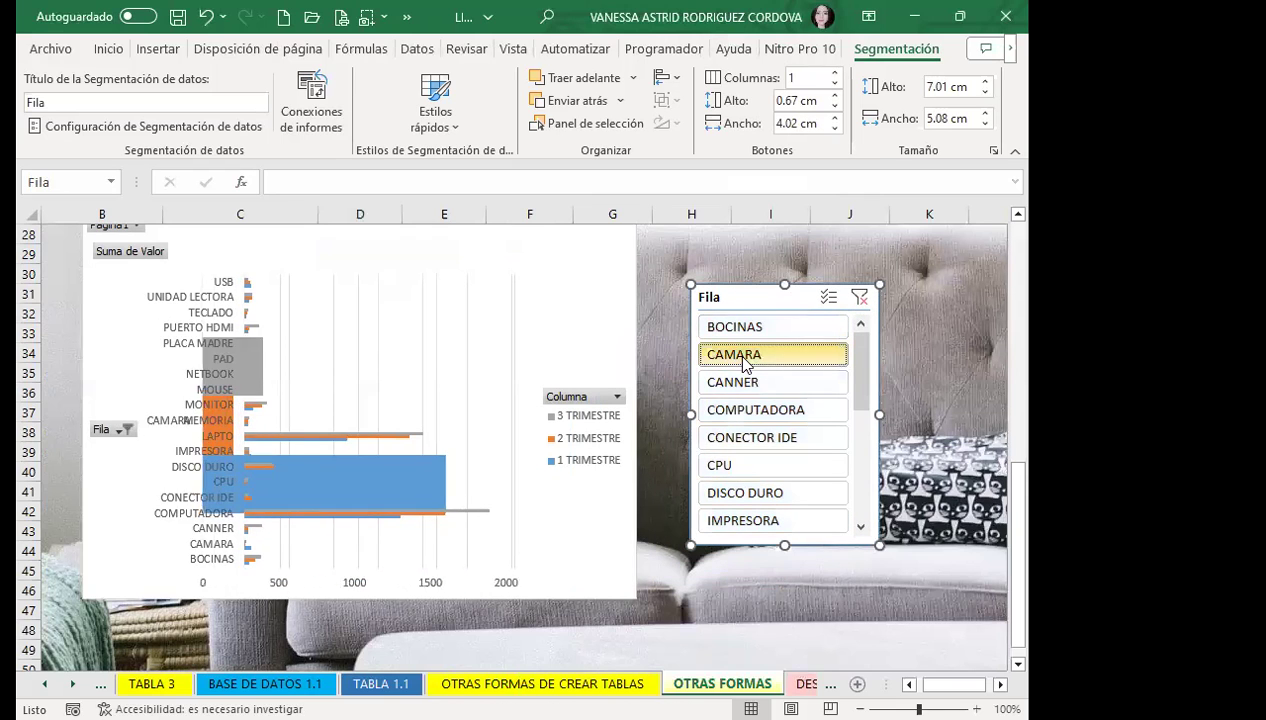
{"action": "left_click", "coordinate": [760, 438], "text": "ctrl"}
{"action": "left_click", "coordinate": [745, 494], "text": "ctrl"}
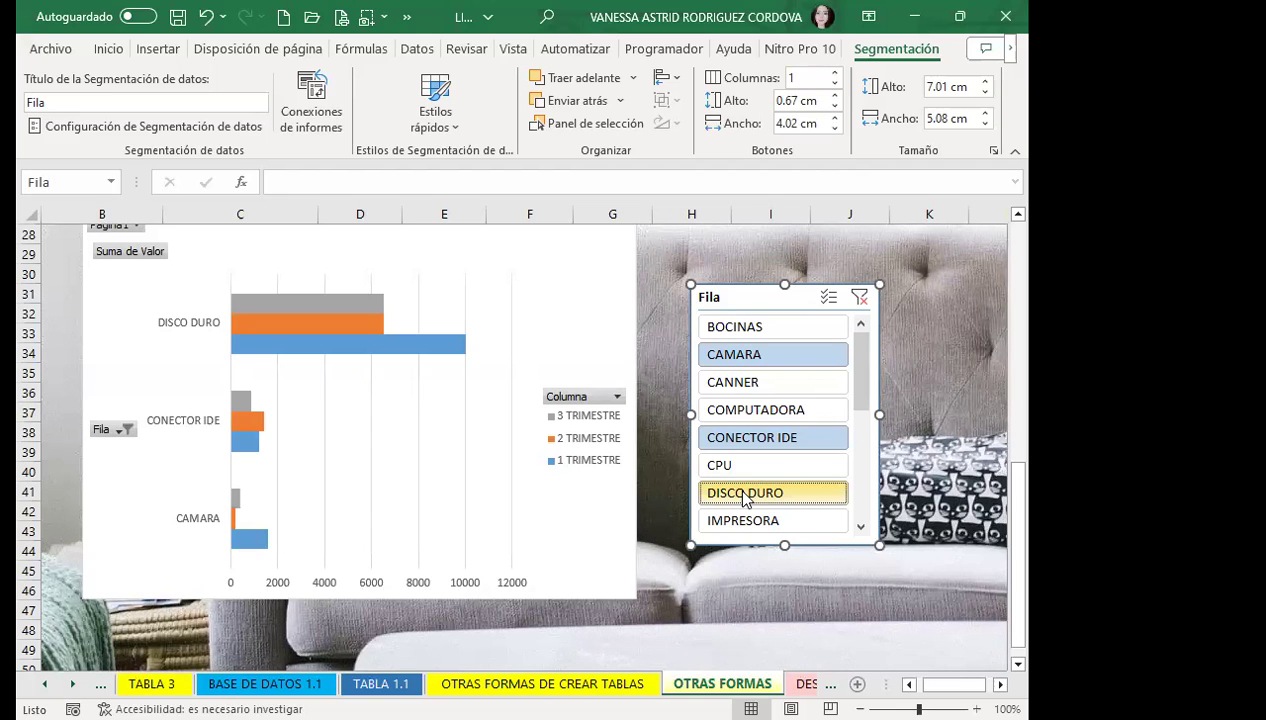
{"action": "left_click", "coordinate": [770, 385]}
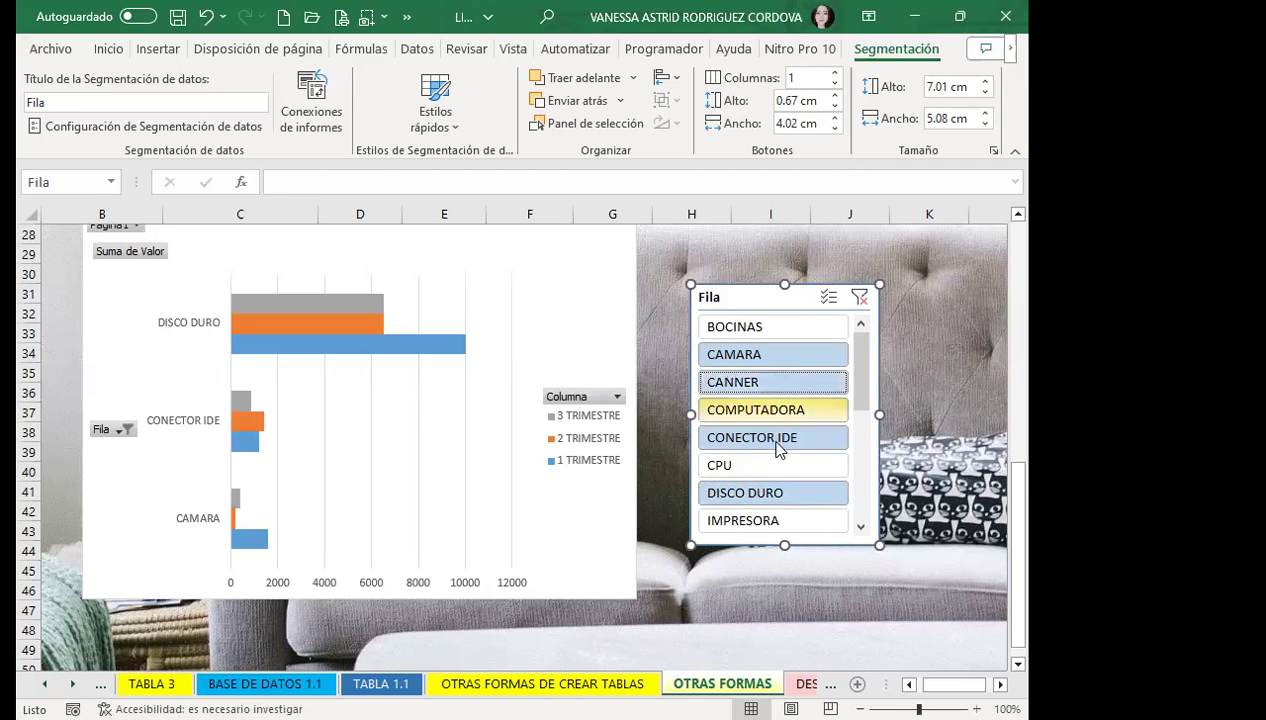
{"action": "left_click", "coordinate": [768, 524]}
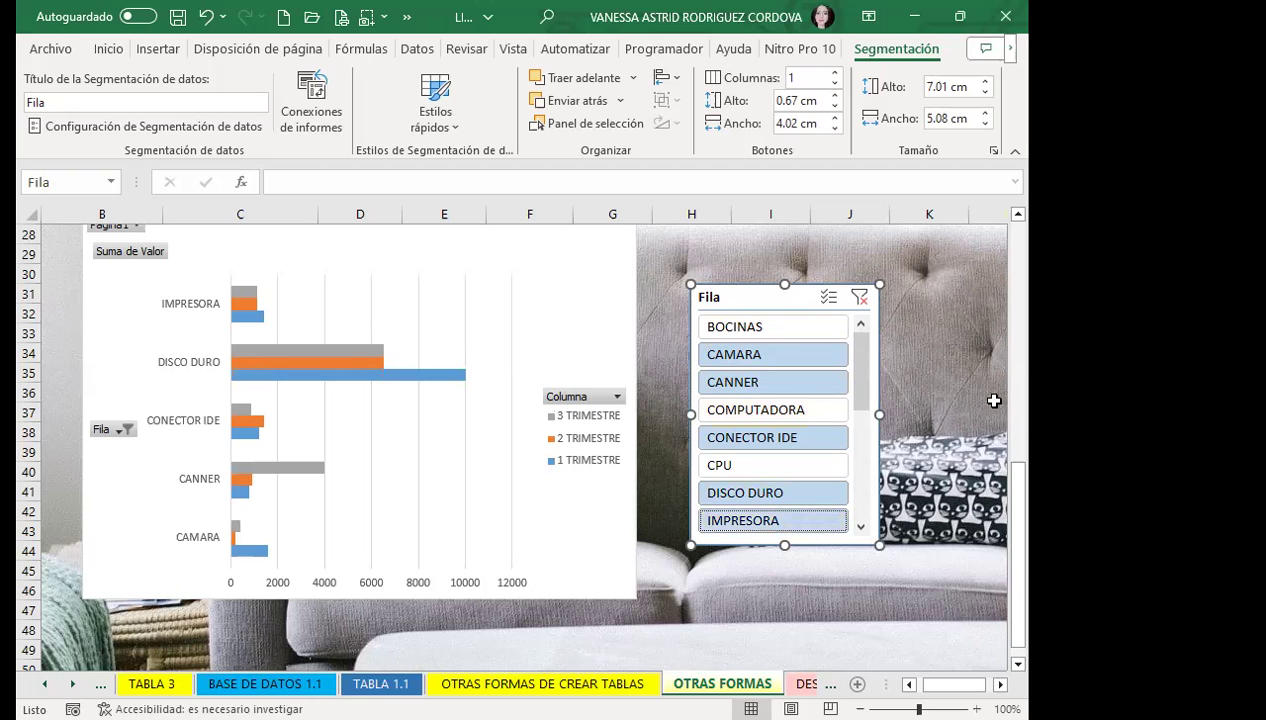
{"action": "left_click_drag", "start_coordinate": [1018, 525], "coordinate": [1018, 308]}
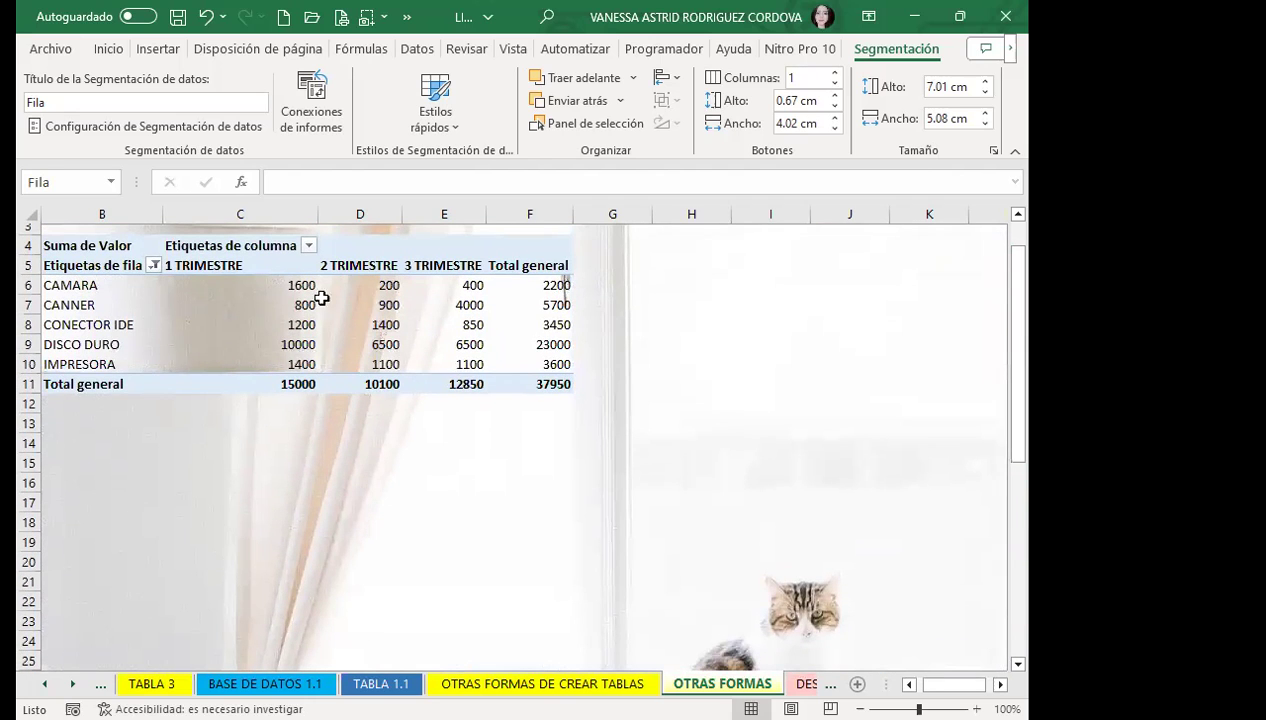
{"action": "mouse_move", "coordinate": [323, 369]}
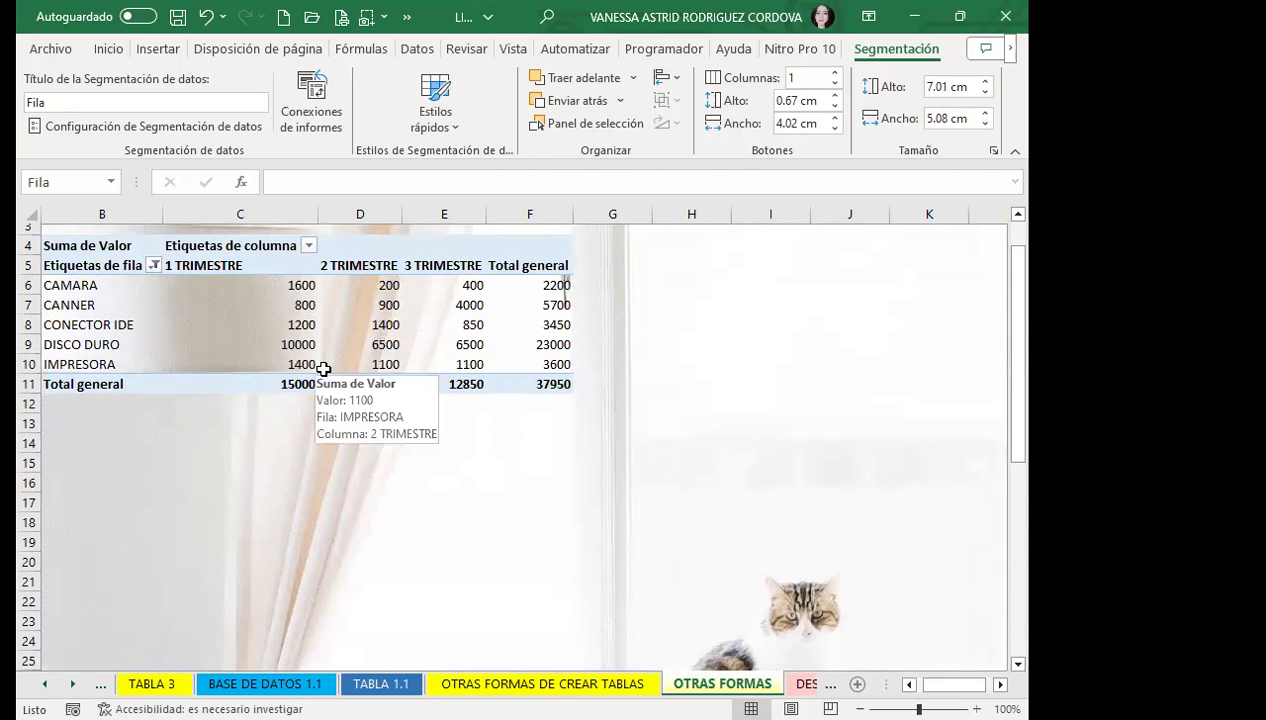
{"action": "left_click_drag", "start_coordinate": [1022, 455], "coordinate": [1030, 645]}
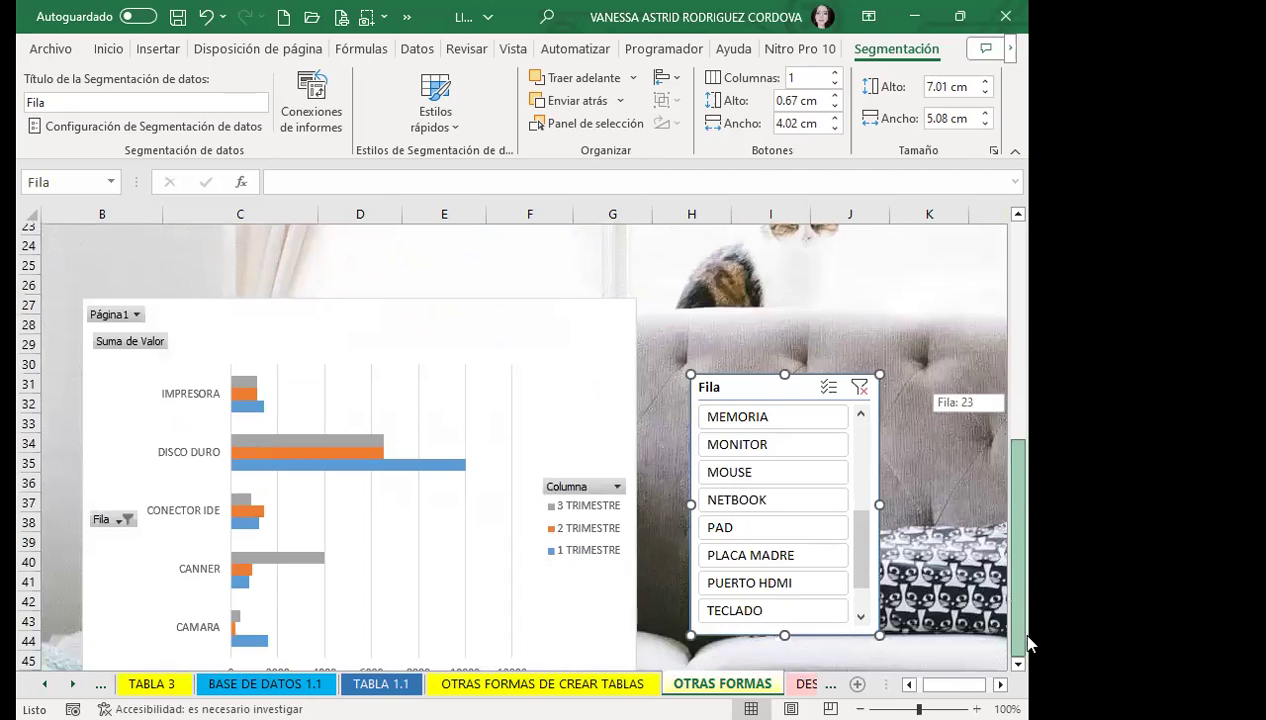
{"action": "left_click", "coordinate": [571, 385]}
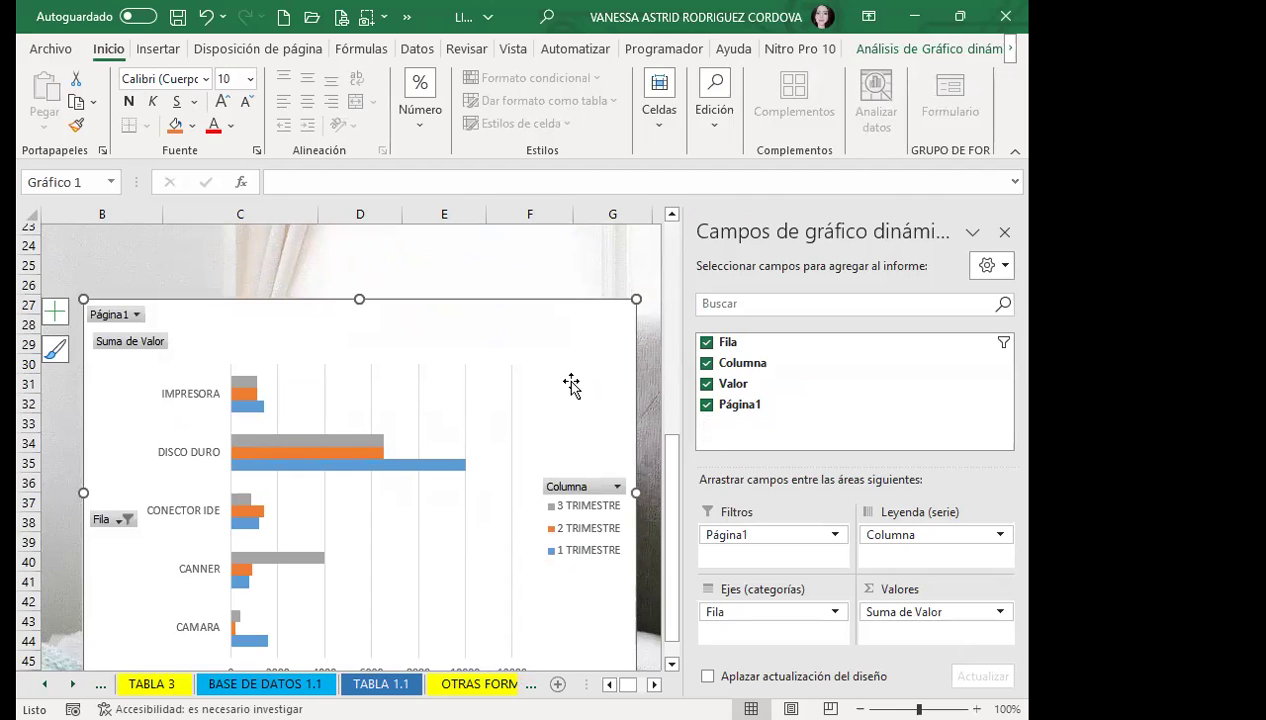
Try several Quick Layouts on the pivot chart, settling on one without title or data labels
{"action": "left_click", "coordinate": [1010, 49]}
{"action": "left_click", "coordinate": [1010, 49]}
{"action": "left_click", "coordinate": [964, 49]}
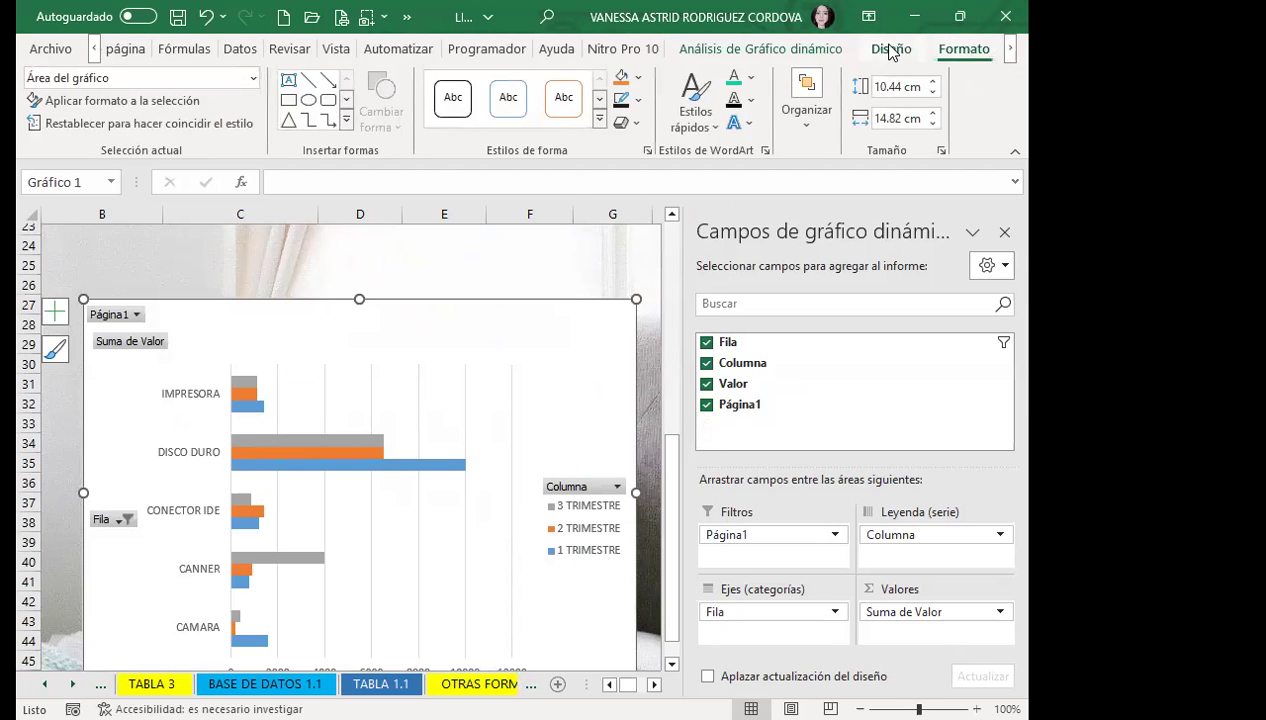
{"action": "left_click", "coordinate": [891, 49]}
{"action": "left_click", "coordinate": [147, 100]}
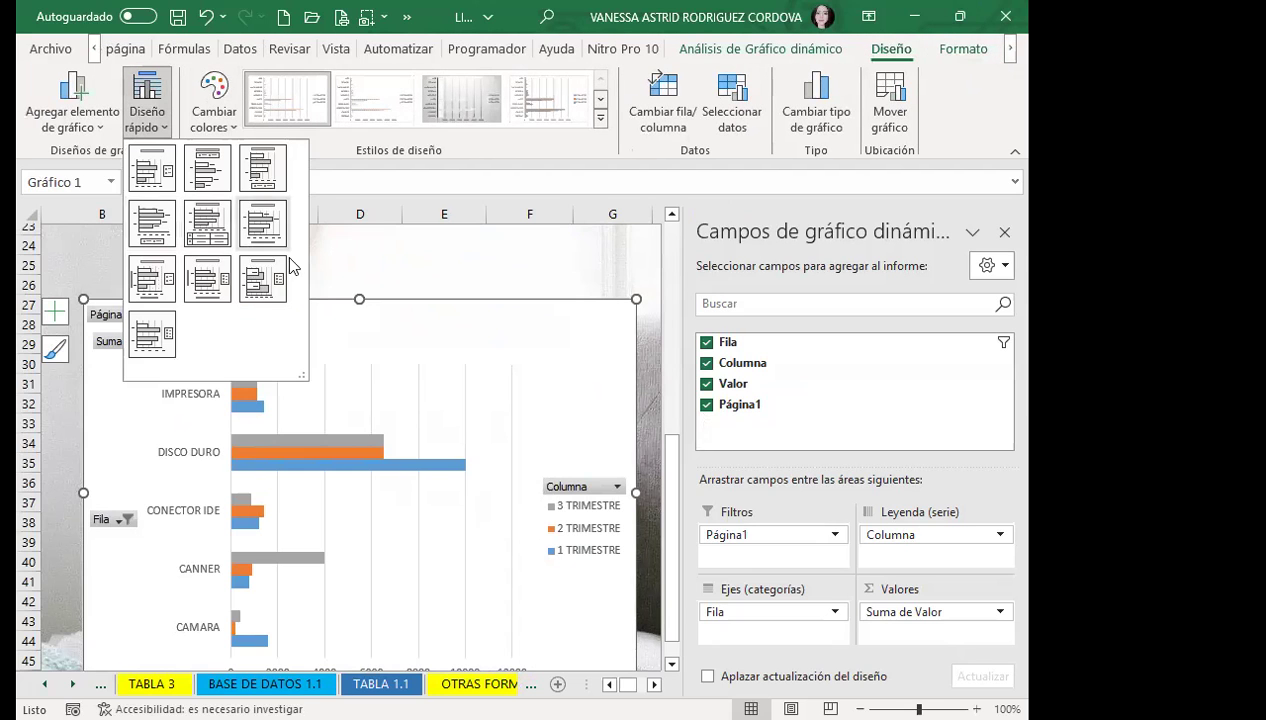
{"action": "left_click", "coordinate": [258, 283]}
{"action": "left_click", "coordinate": [140, 110]}
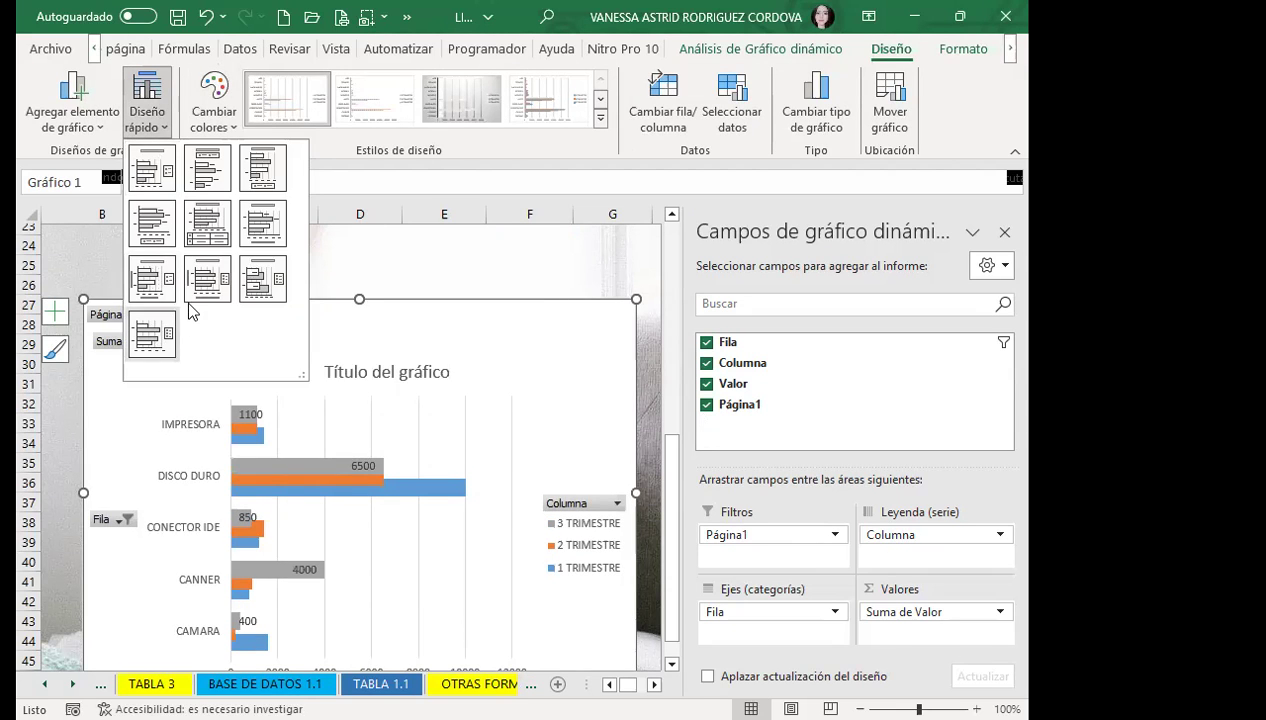
{"action": "left_click", "coordinate": [196, 286]}
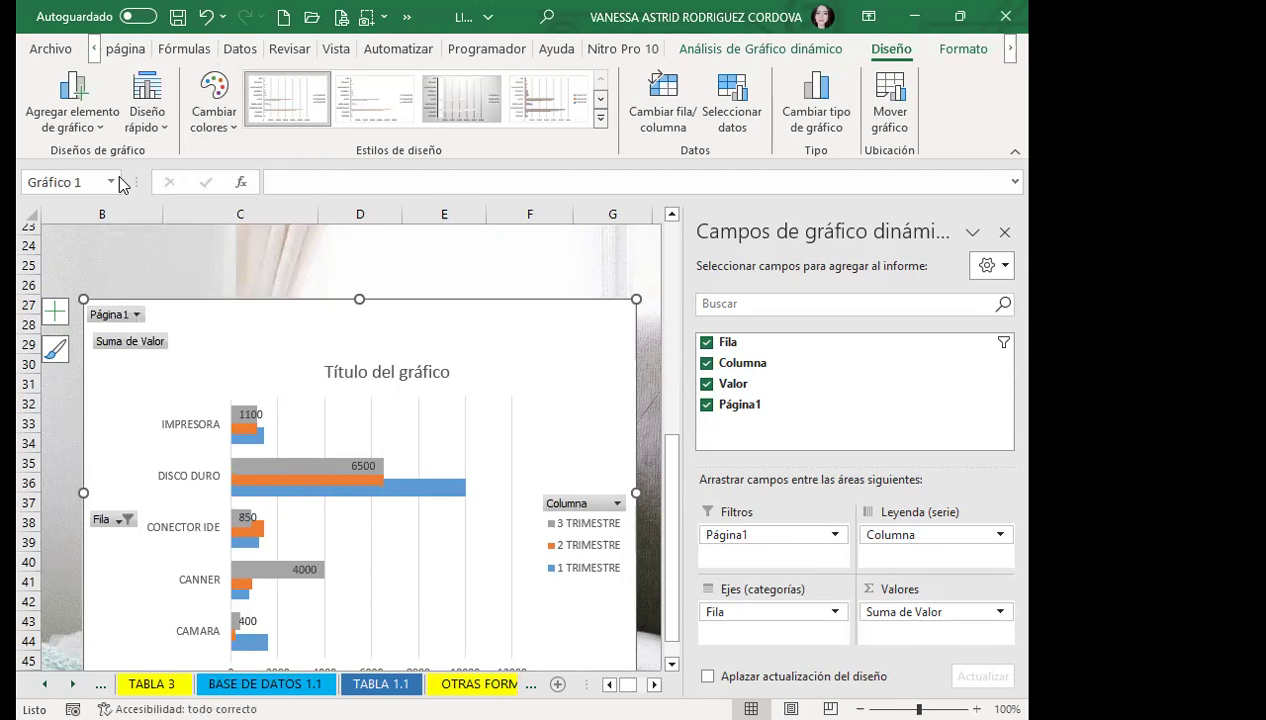
{"action": "left_click", "coordinate": [146, 118]}
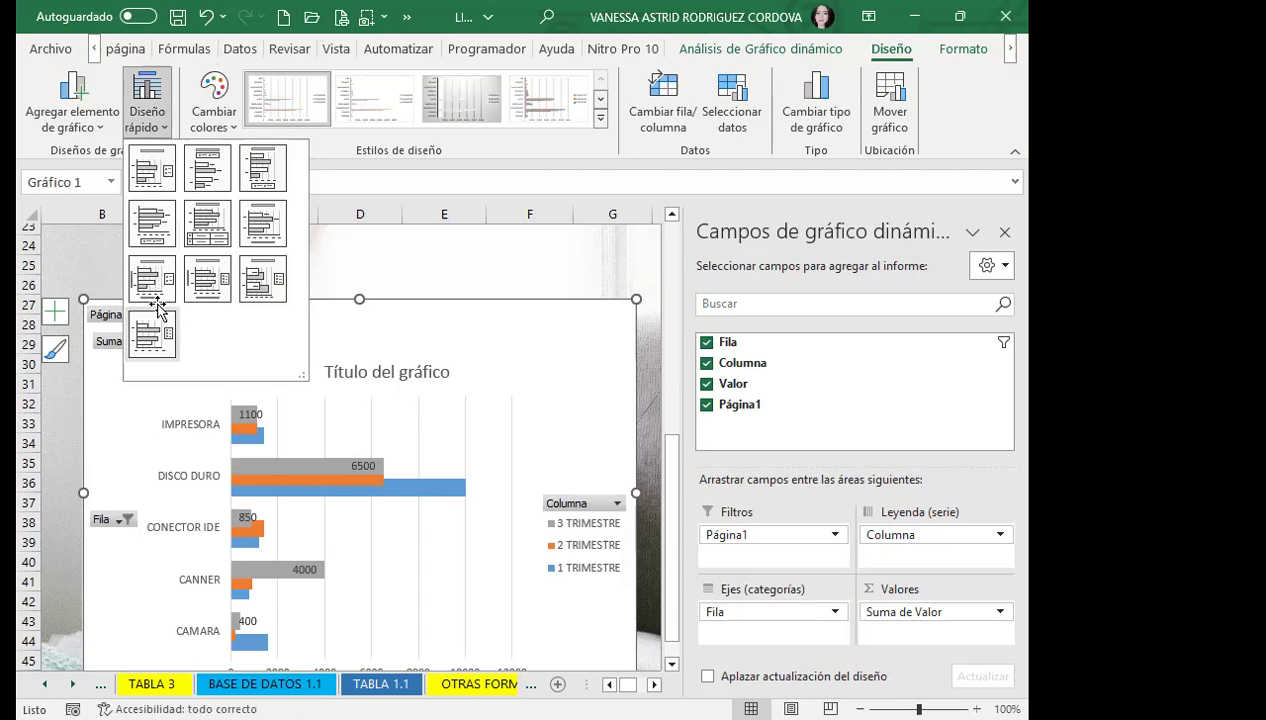
{"action": "left_click", "coordinate": [152, 335]}
Recolour the chart yellow, blue and green and apply a grey gradient chart style
{"action": "left_click", "coordinate": [214, 108]}
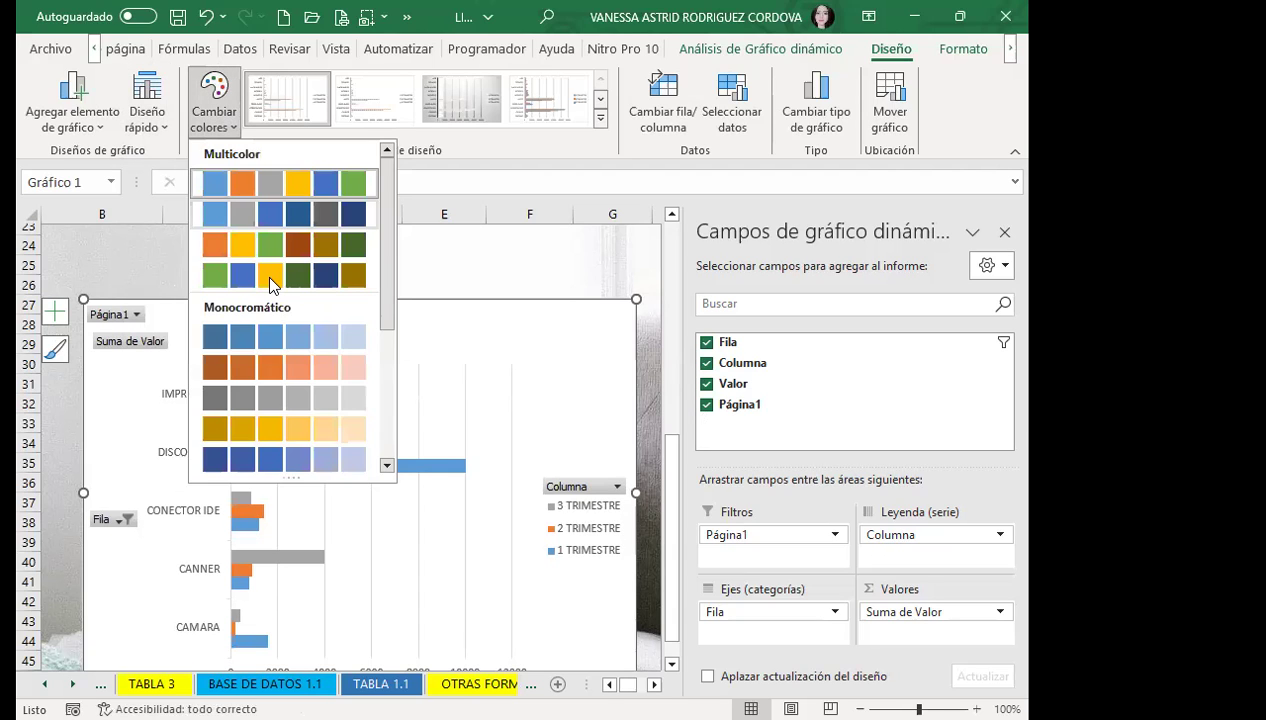
{"action": "left_click", "coordinate": [268, 280]}
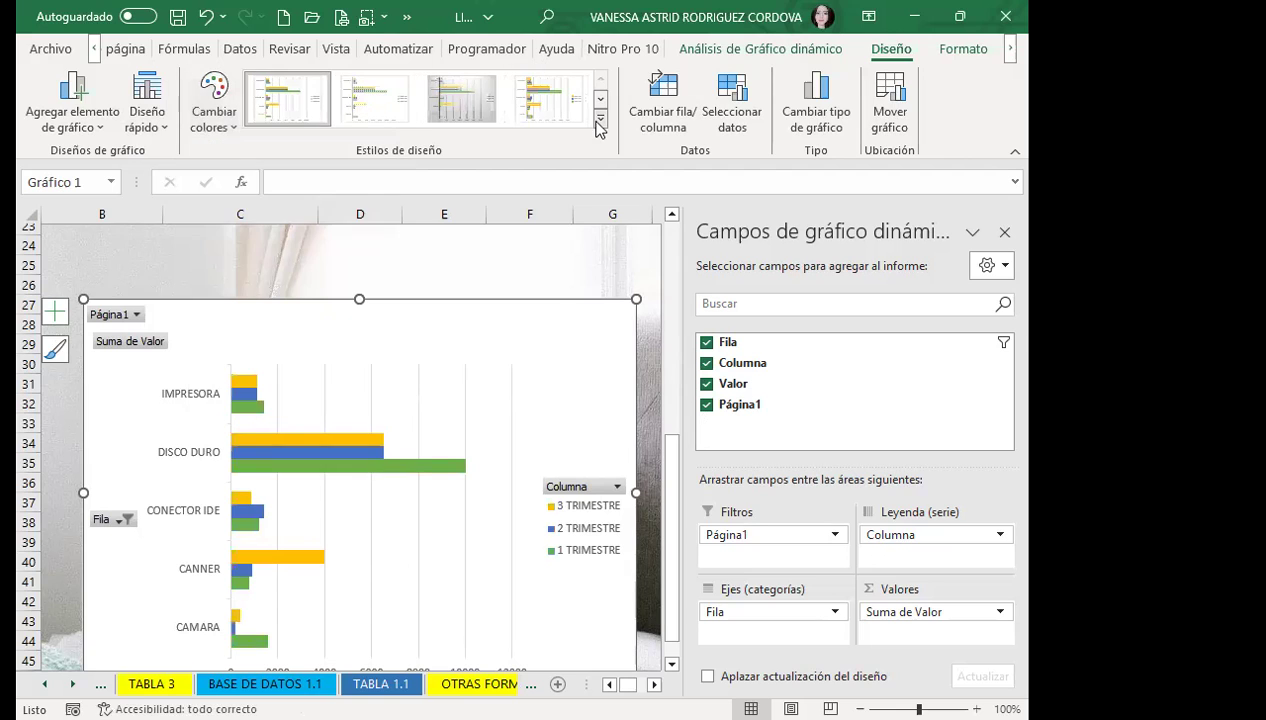
{"action": "left_click", "coordinate": [600, 118]}
{"action": "left_click", "coordinate": [465, 113]}
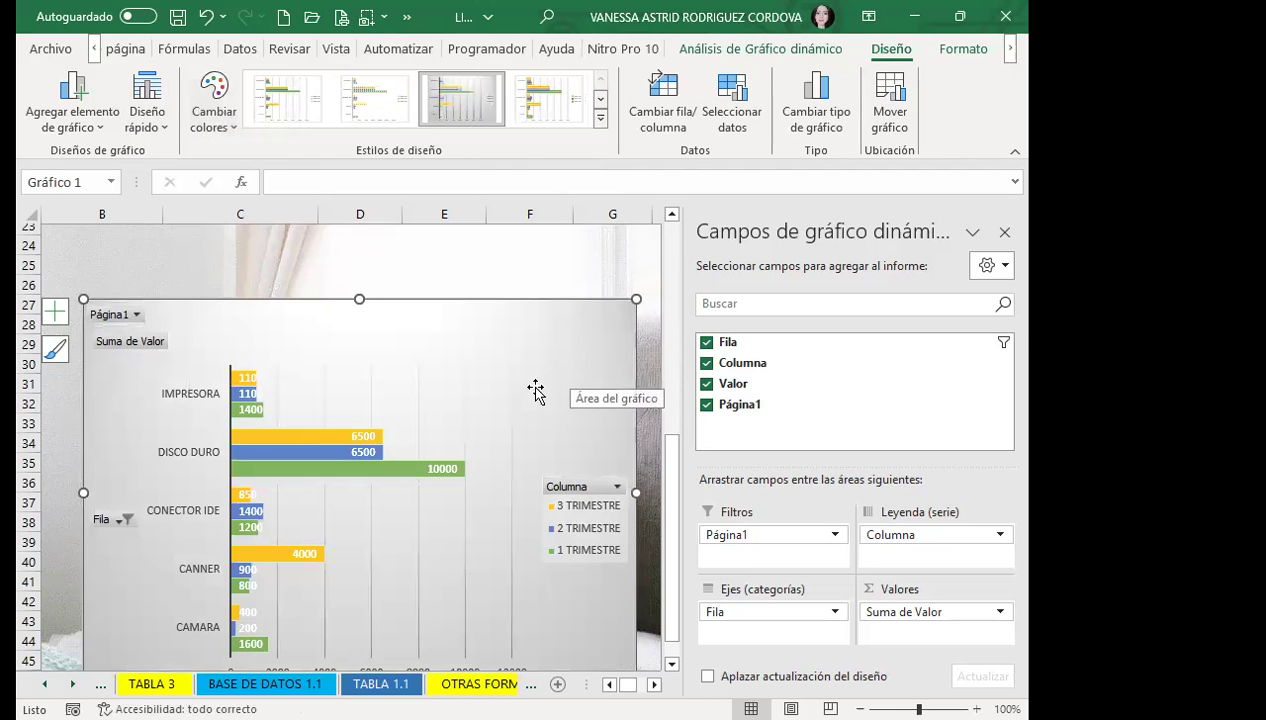
Apply a layout without data labels and close the PivotChart Fields list
{"action": "left_click", "coordinate": [131, 127]}
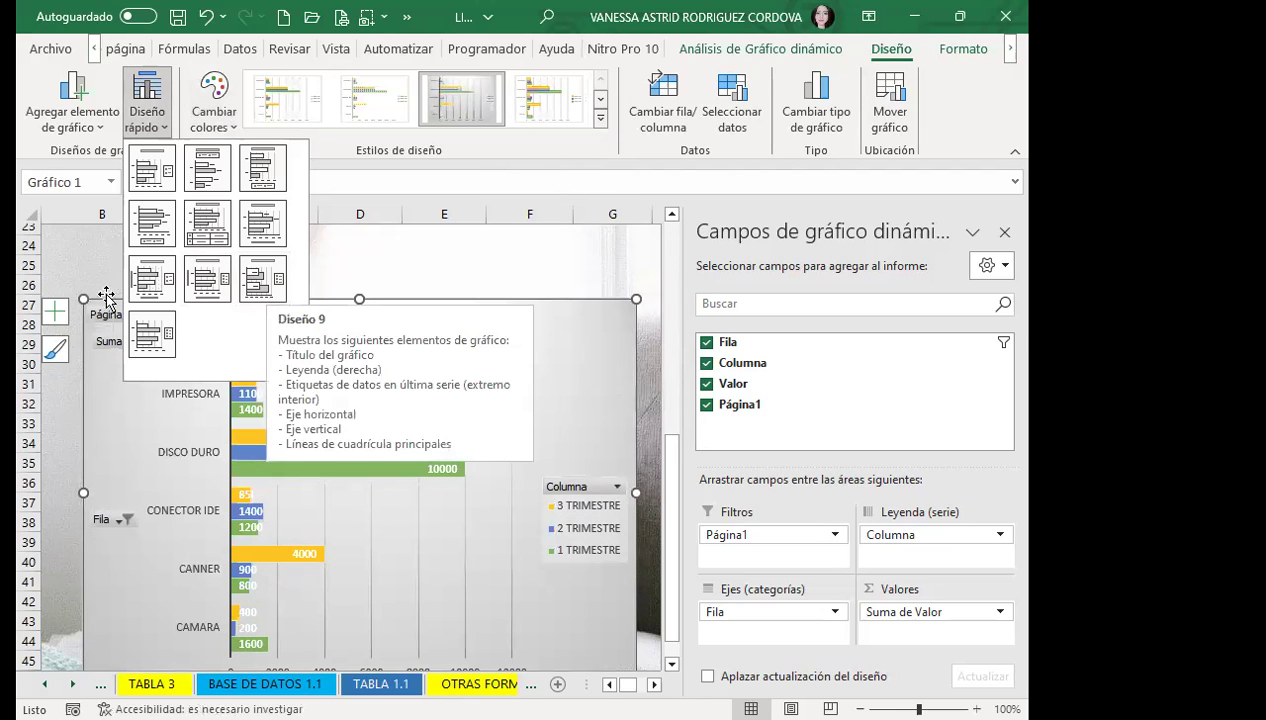
{"action": "left_click", "coordinate": [163, 333]}
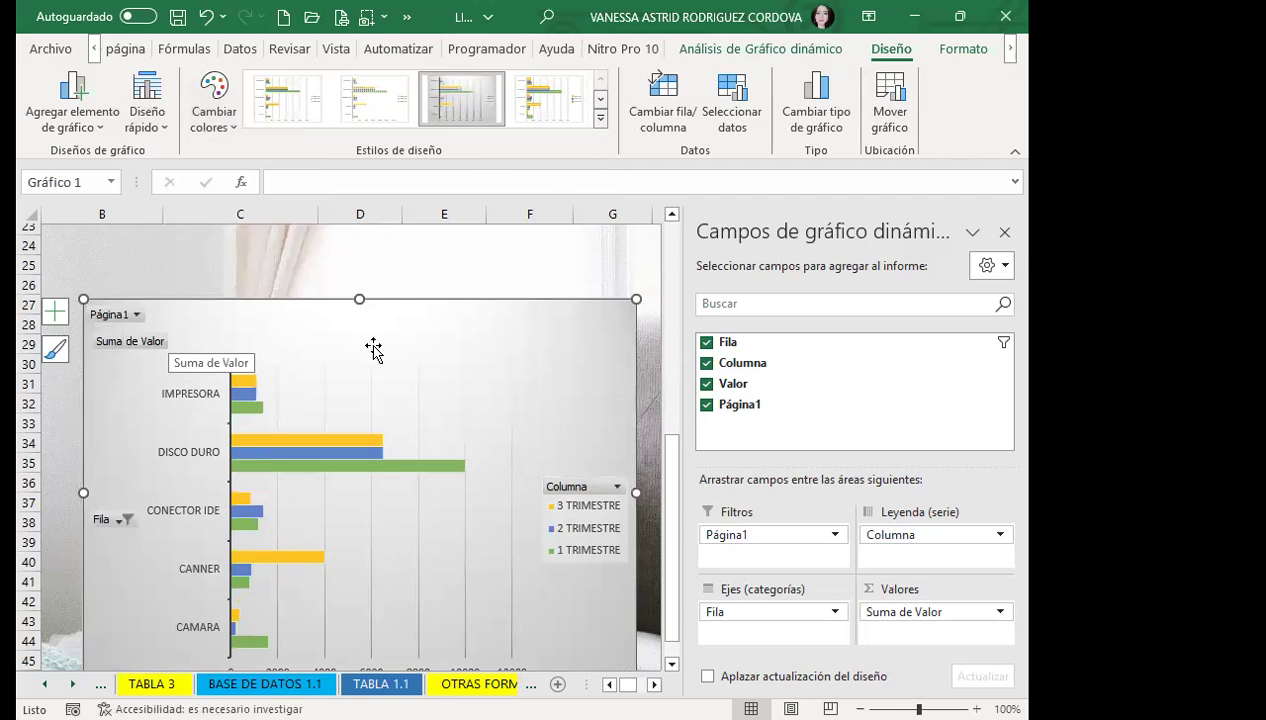
{"action": "scroll", "coordinate": [381, 472], "scroll_direction": "down", "scroll_amount": 2}
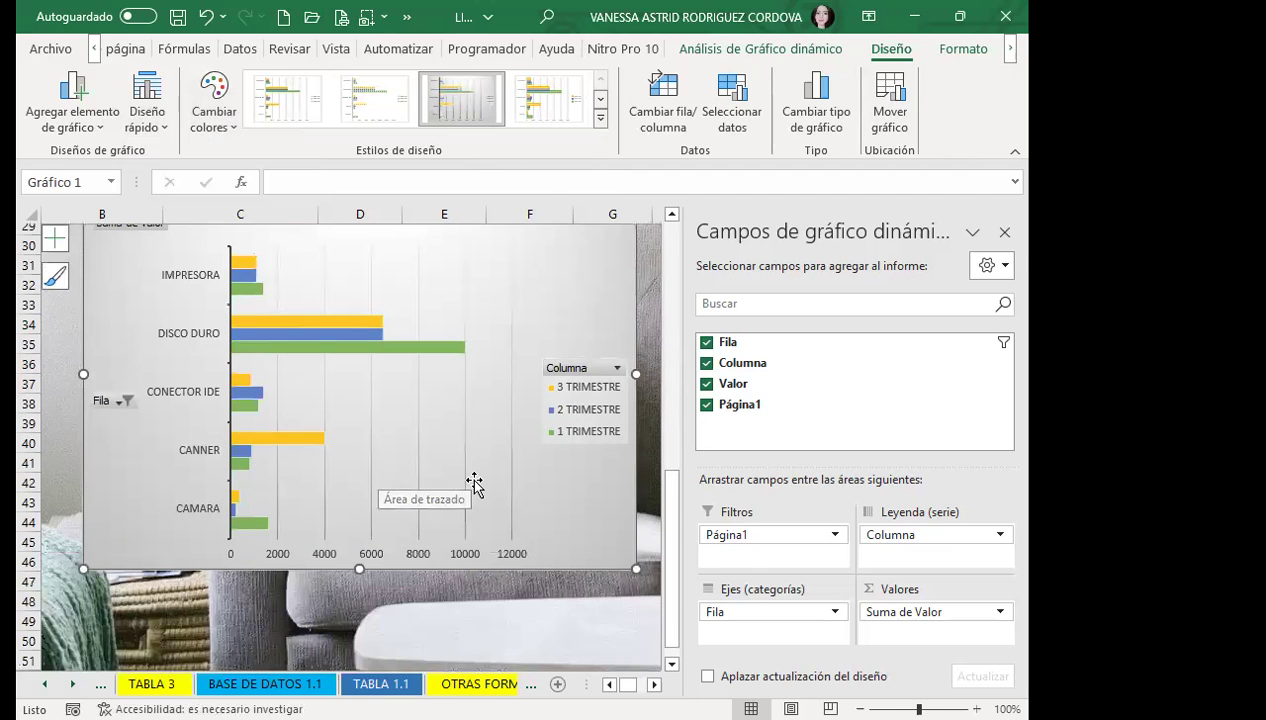
{"action": "scroll", "coordinate": [471, 475], "scroll_direction": "up", "scroll_amount": 1}
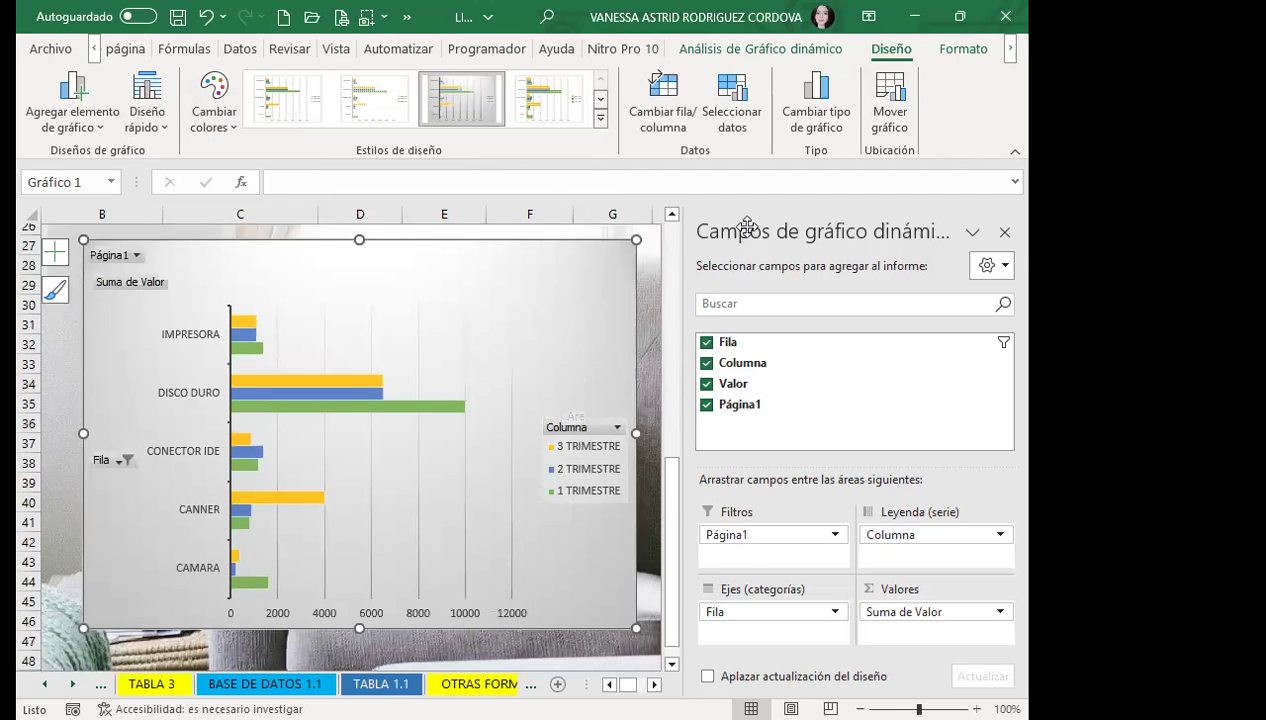
{"action": "left_click", "coordinate": [1004, 232]}
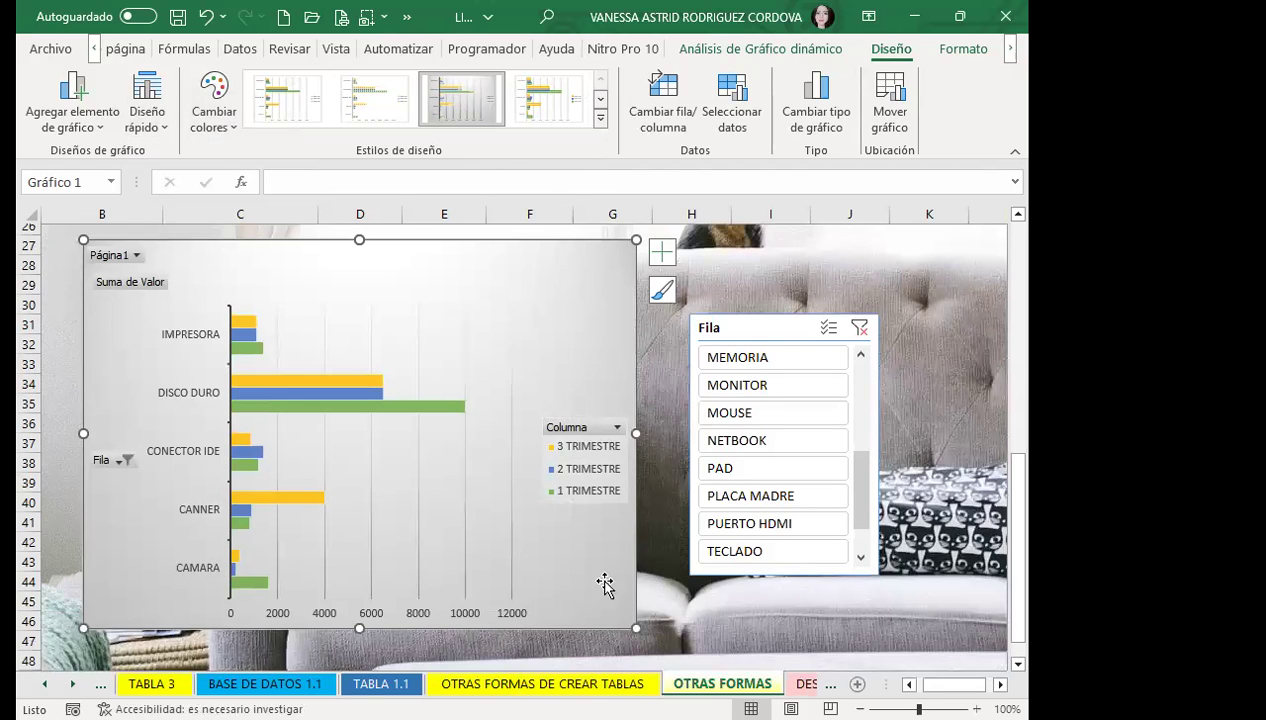
{"action": "scroll", "coordinate": [421, 503], "scroll_direction": "up", "scroll_amount": 4}
{"action": "scroll", "coordinate": [509, 469], "scroll_direction": "up", "scroll_amount": 4}
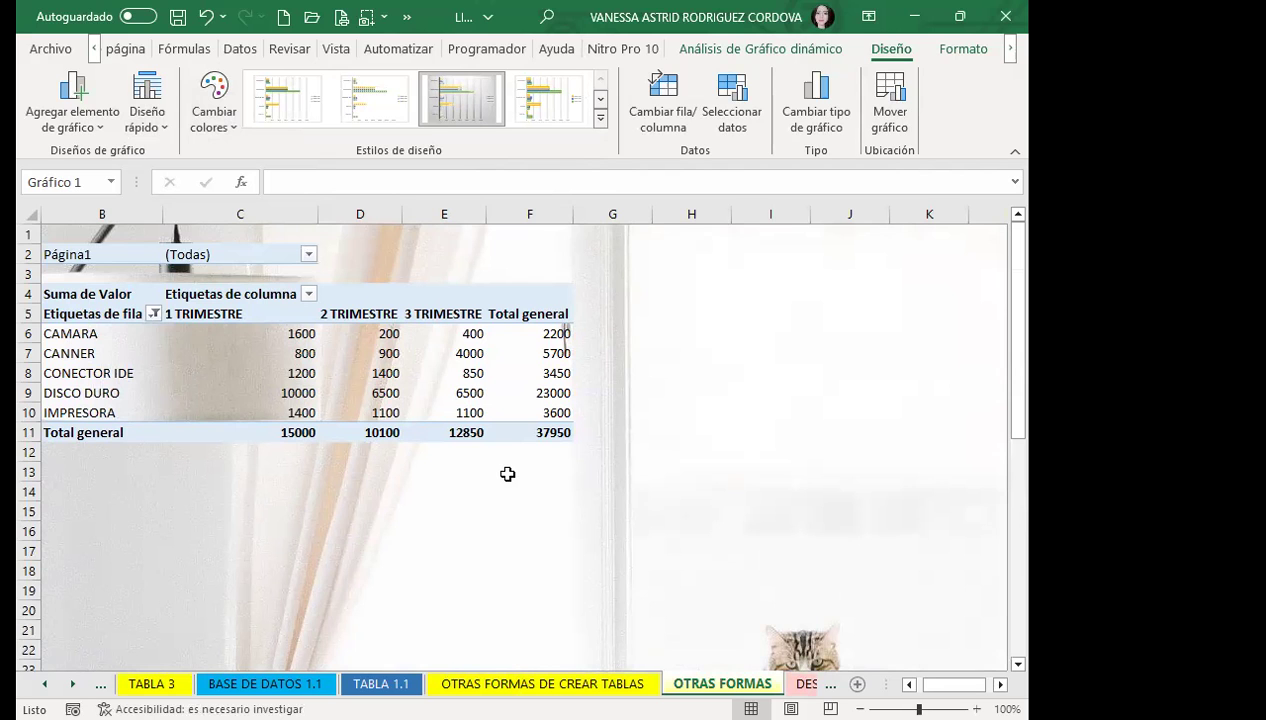
{"action": "scroll", "coordinate": [455, 486], "scroll_direction": "down", "scroll_amount": 3}
{"action": "scroll", "coordinate": [470, 470], "scroll_direction": "down", "scroll_amount": 6}
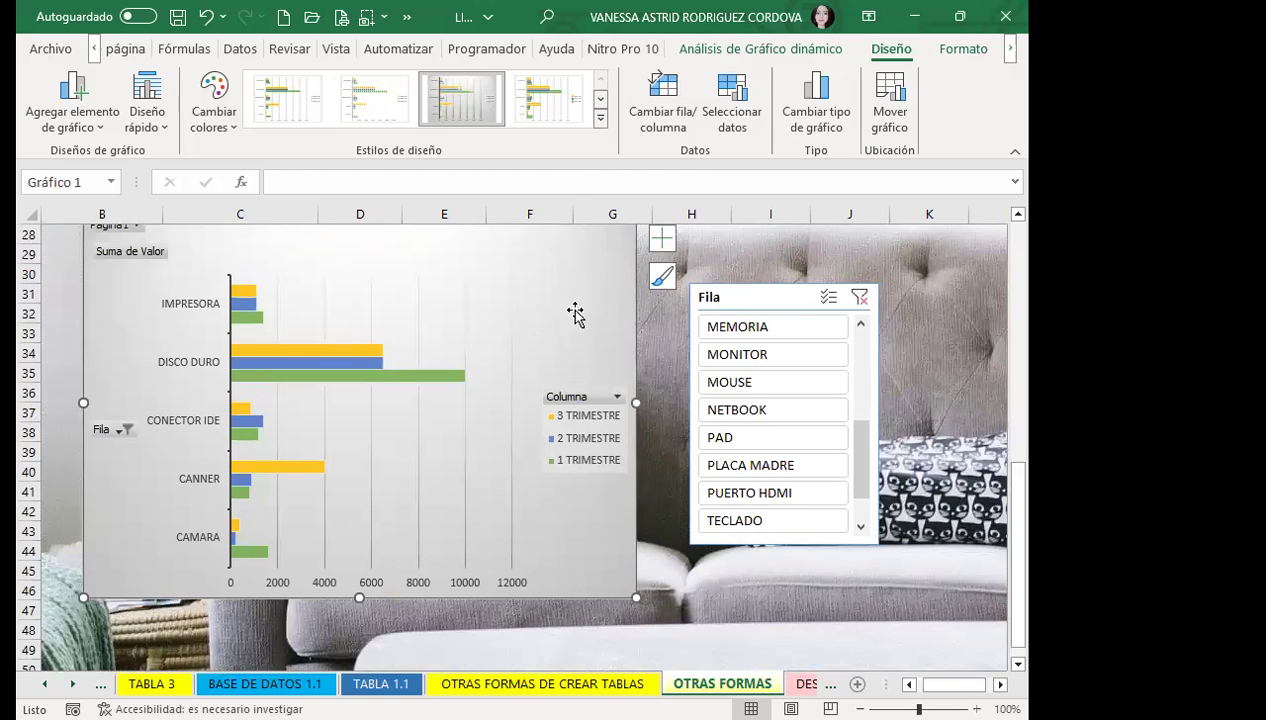
Apply a dark grey Slicer Quick Style to Fila, briefly filter to MOUSE, then clear the filter
{"action": "left_click", "coordinate": [771, 307]}
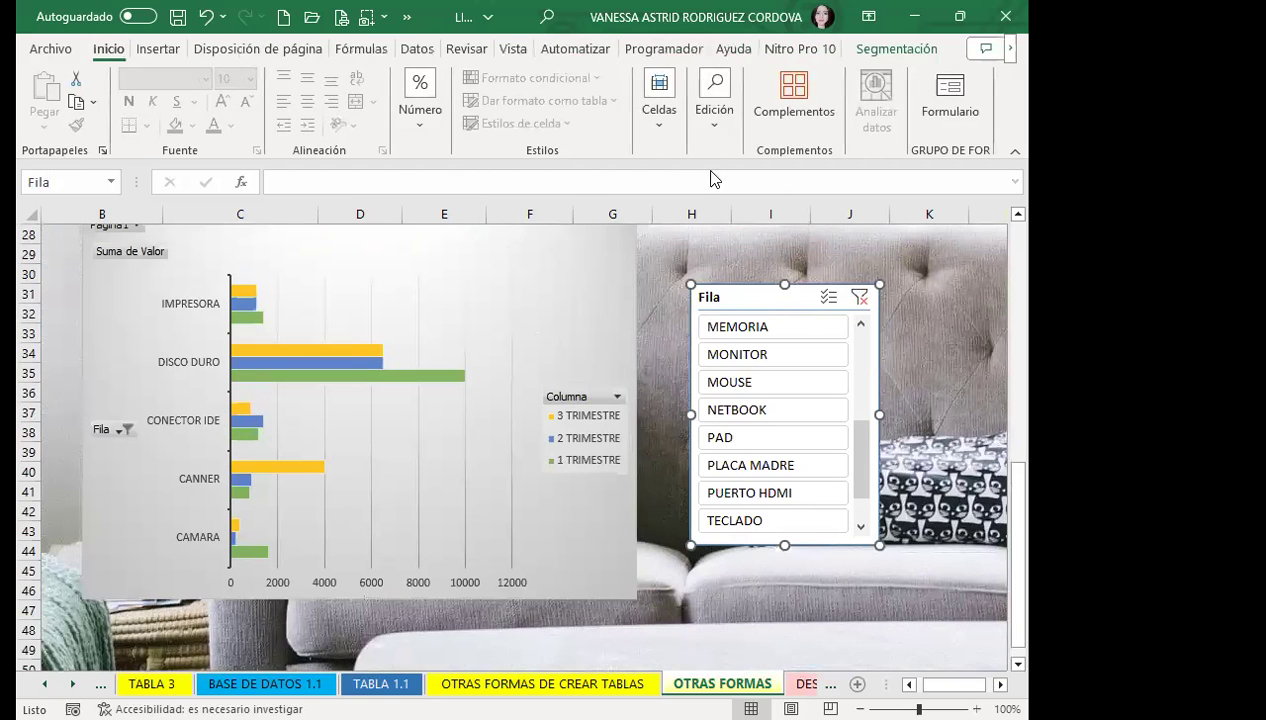
{"action": "left_click", "coordinate": [903, 48]}
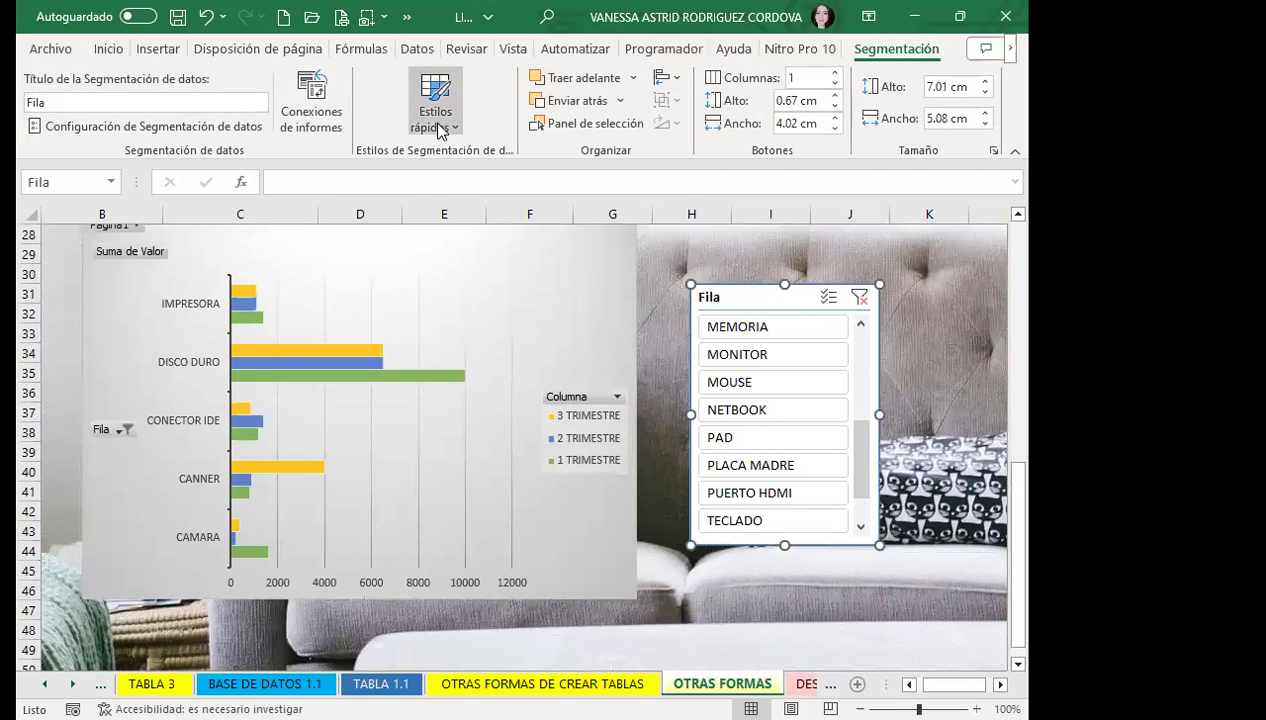
{"action": "left_click", "coordinate": [435, 100]}
{"action": "left_click", "coordinate": [520, 338]}
{"action": "left_click", "coordinate": [828, 381]}
{"action": "left_click", "coordinate": [859, 300]}
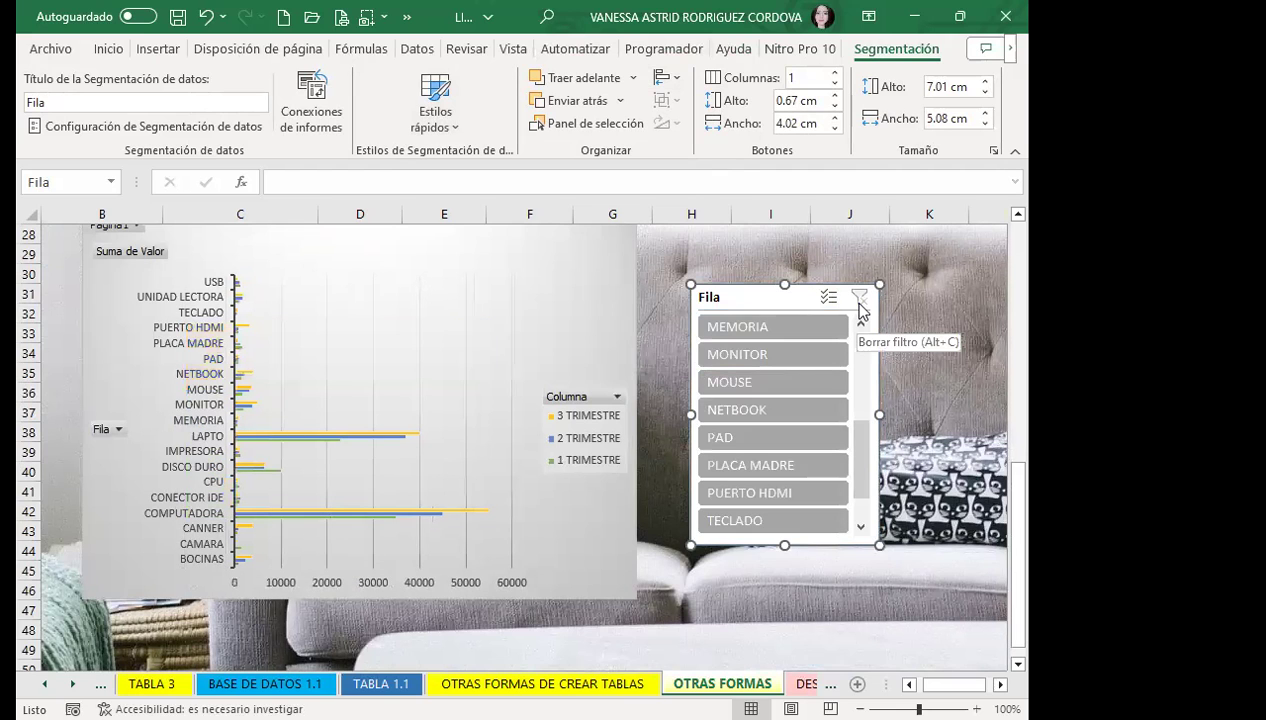
Pick NETBOOK and PLACA MADRE in the Fila slicer, then select the chart
{"action": "left_click", "coordinate": [783, 408]}
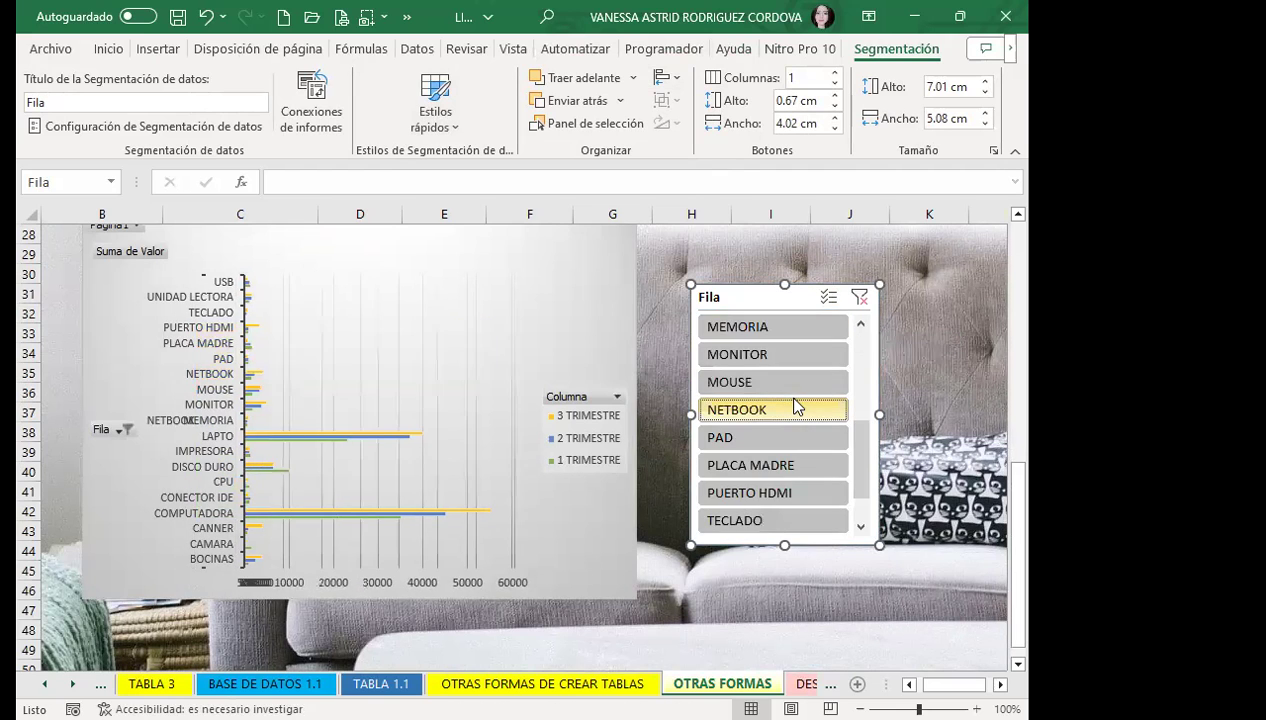
{"action": "left_click", "coordinate": [795, 466], "text": "ctrl"}
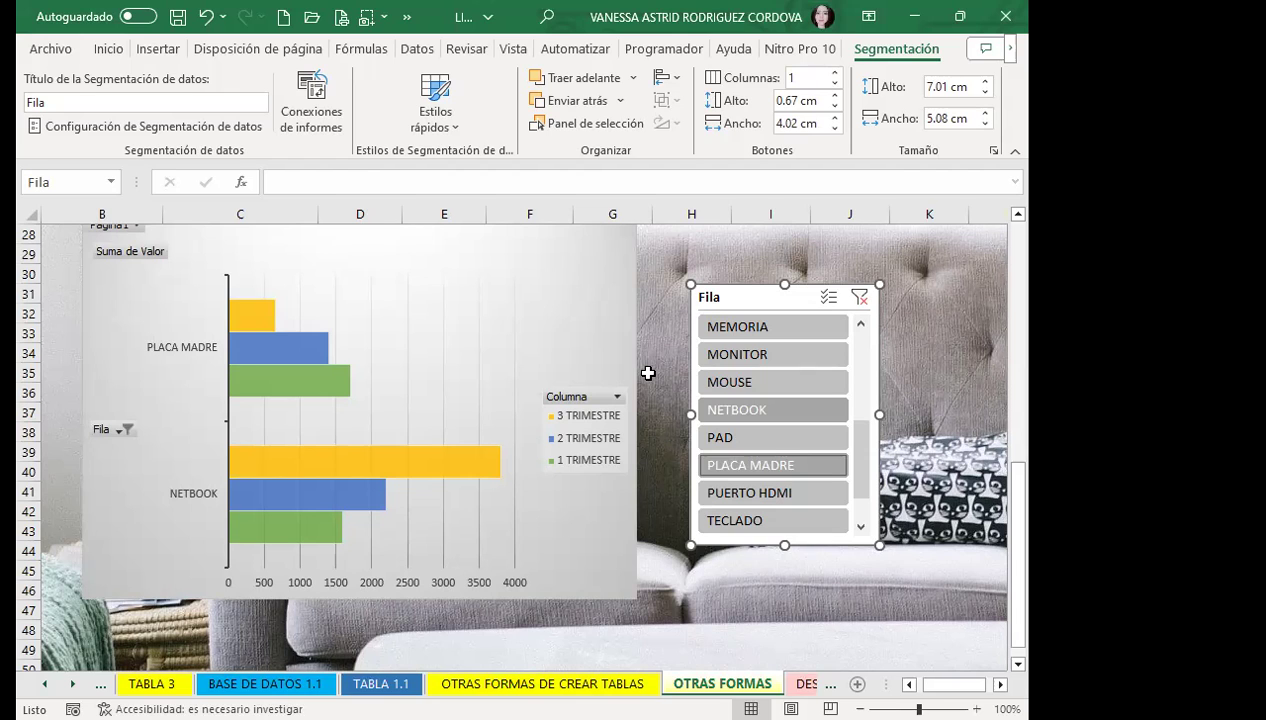
{"action": "left_click", "coordinate": [577, 322]}
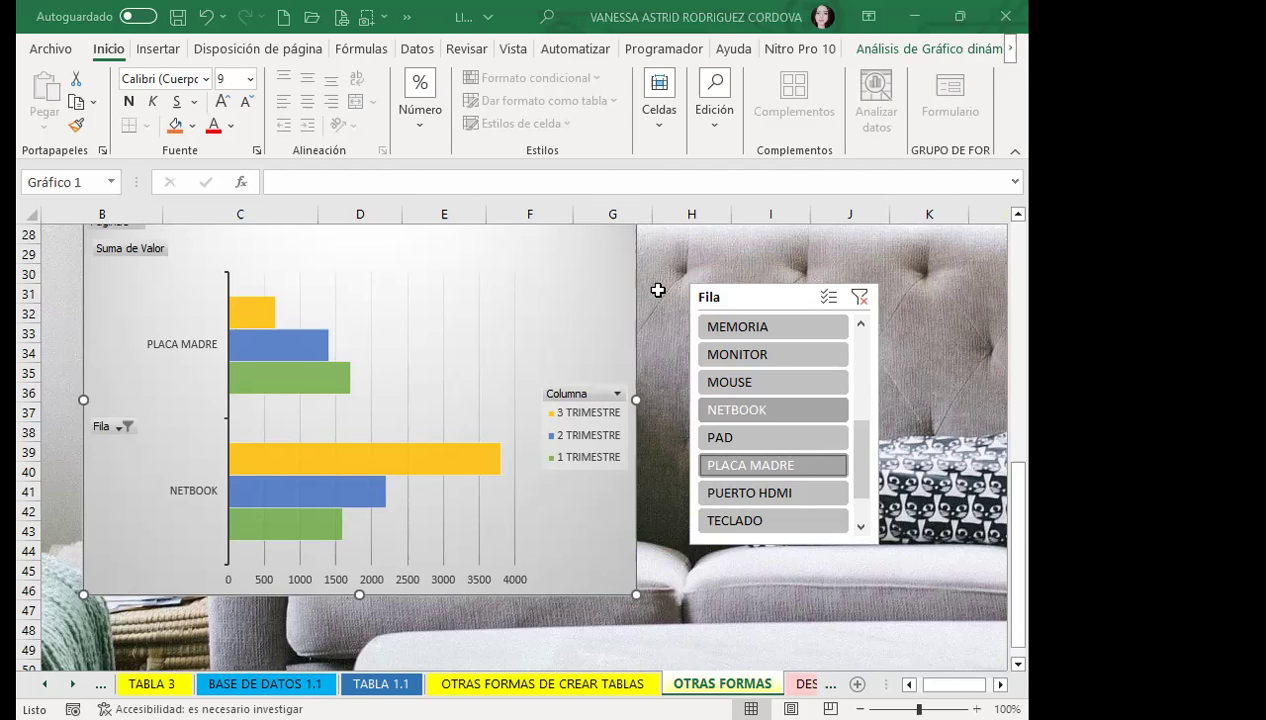
Go to the DESDE ACCESS sheet and select cell B3
{"action": "left_click", "coordinate": [795, 684]}
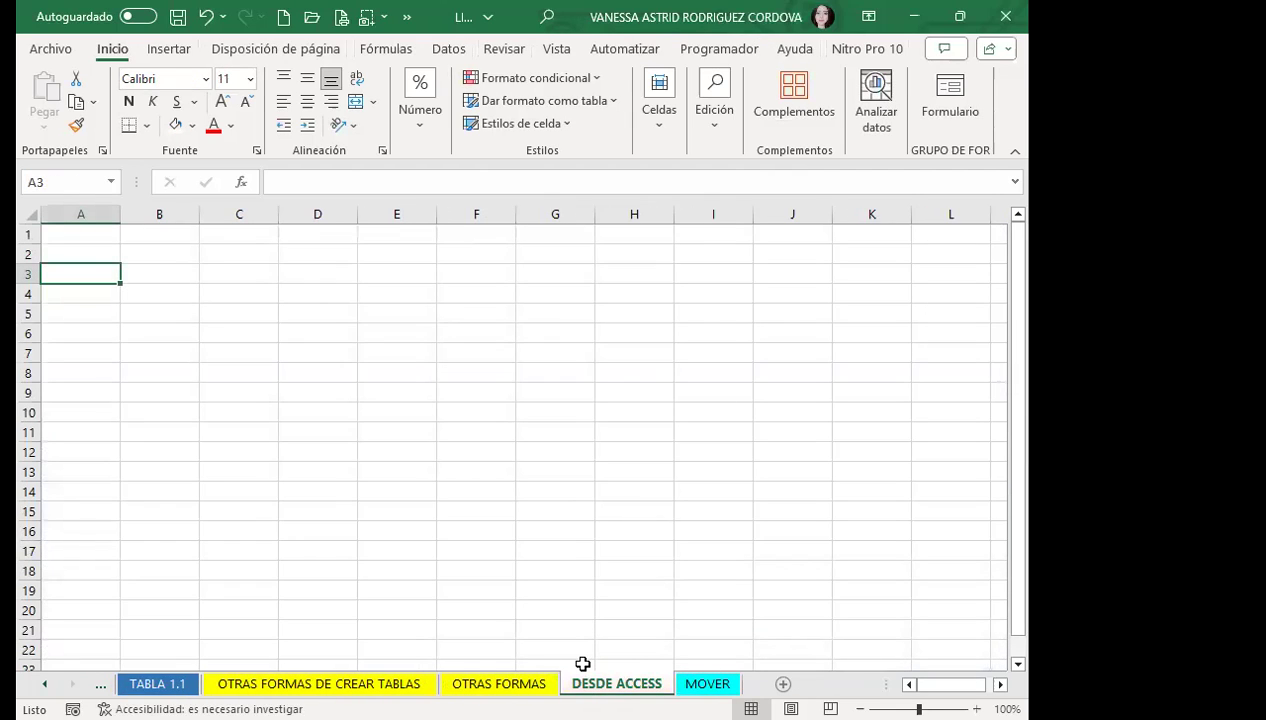
{"action": "left_click", "coordinate": [167, 276]}
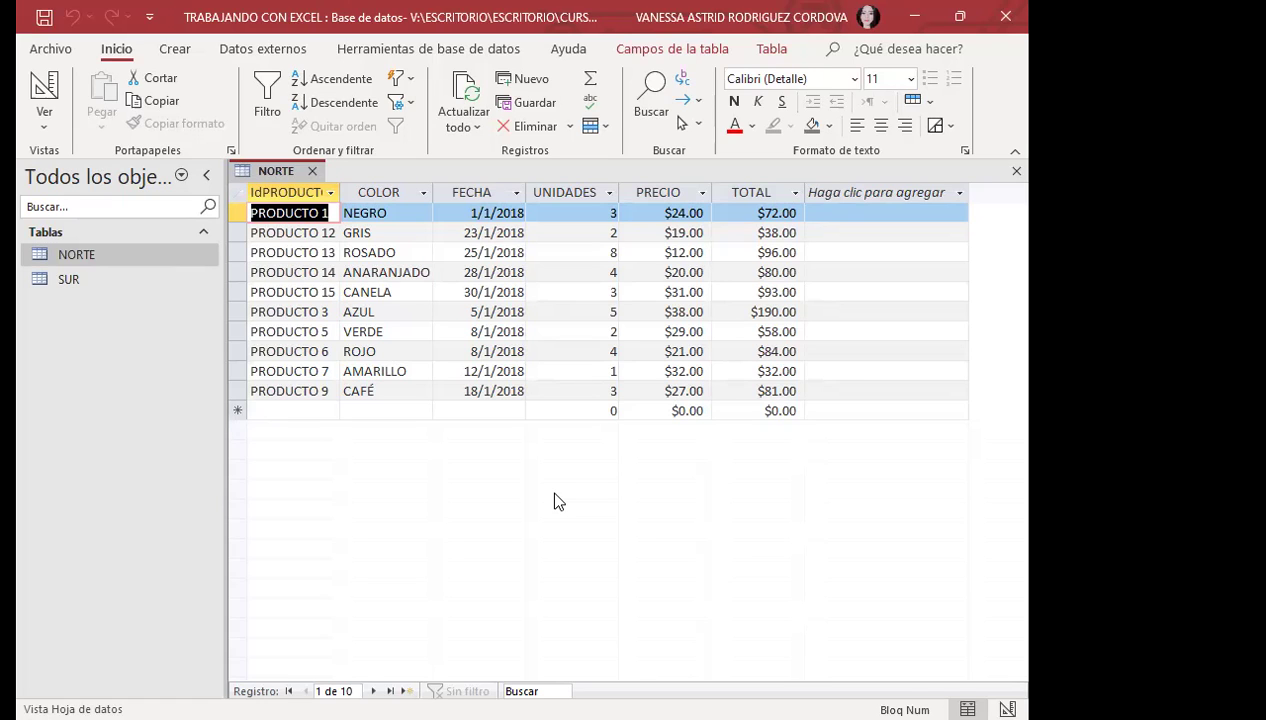
Inspect the IdPRODUCTO, COLOR and PRECIO data types in Design view, then switch NORTE to Datasheet view
{"action": "left_click", "coordinate": [44, 122]}
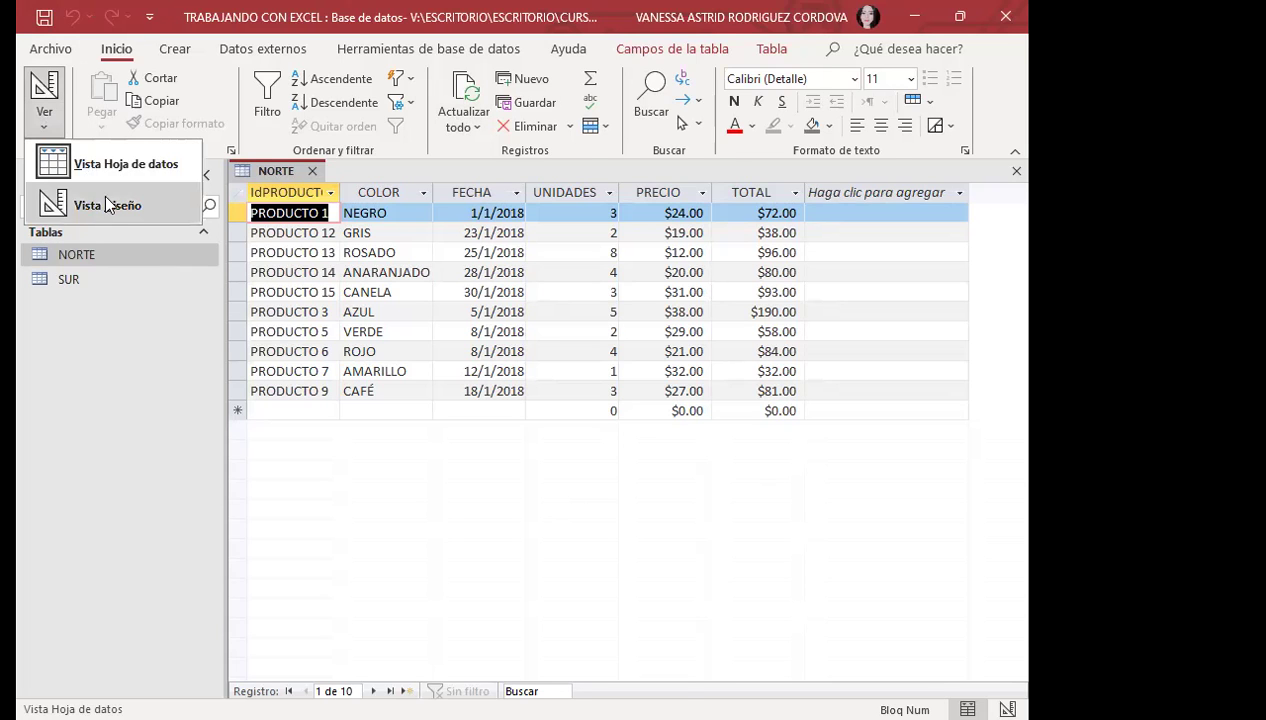
{"action": "left_click", "coordinate": [104, 204]}
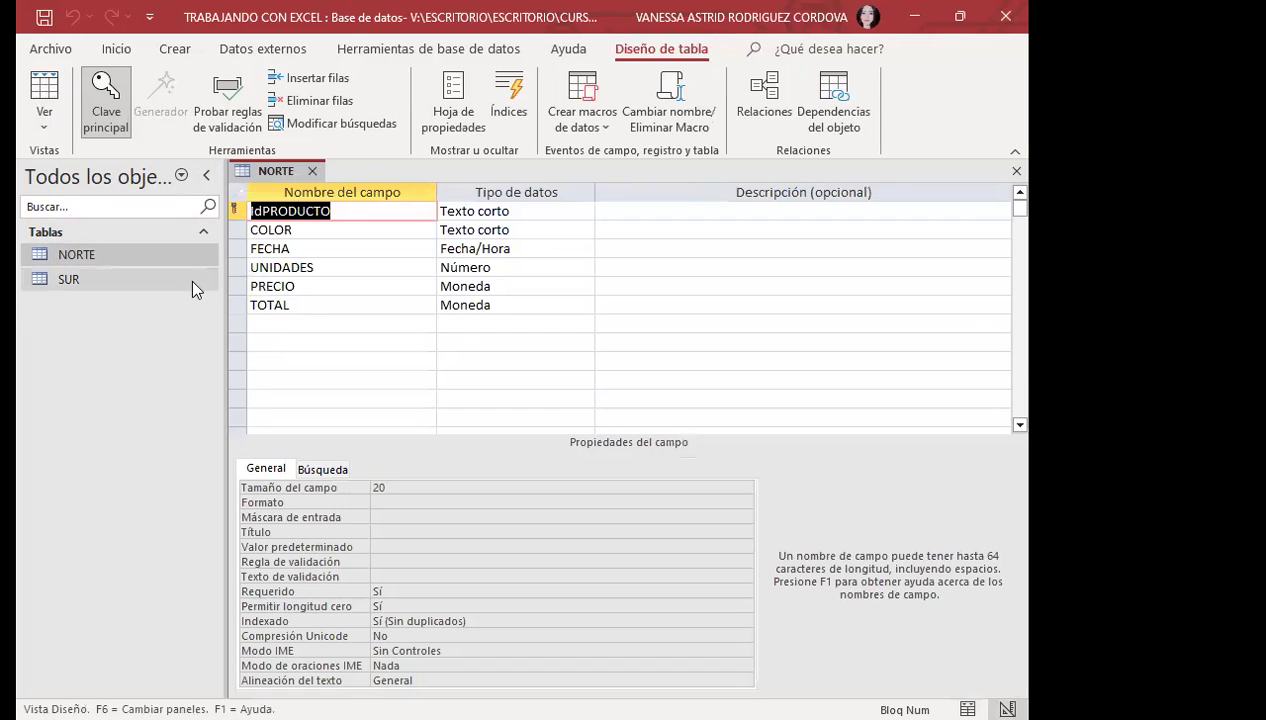
{"action": "left_click", "coordinate": [44, 120]}
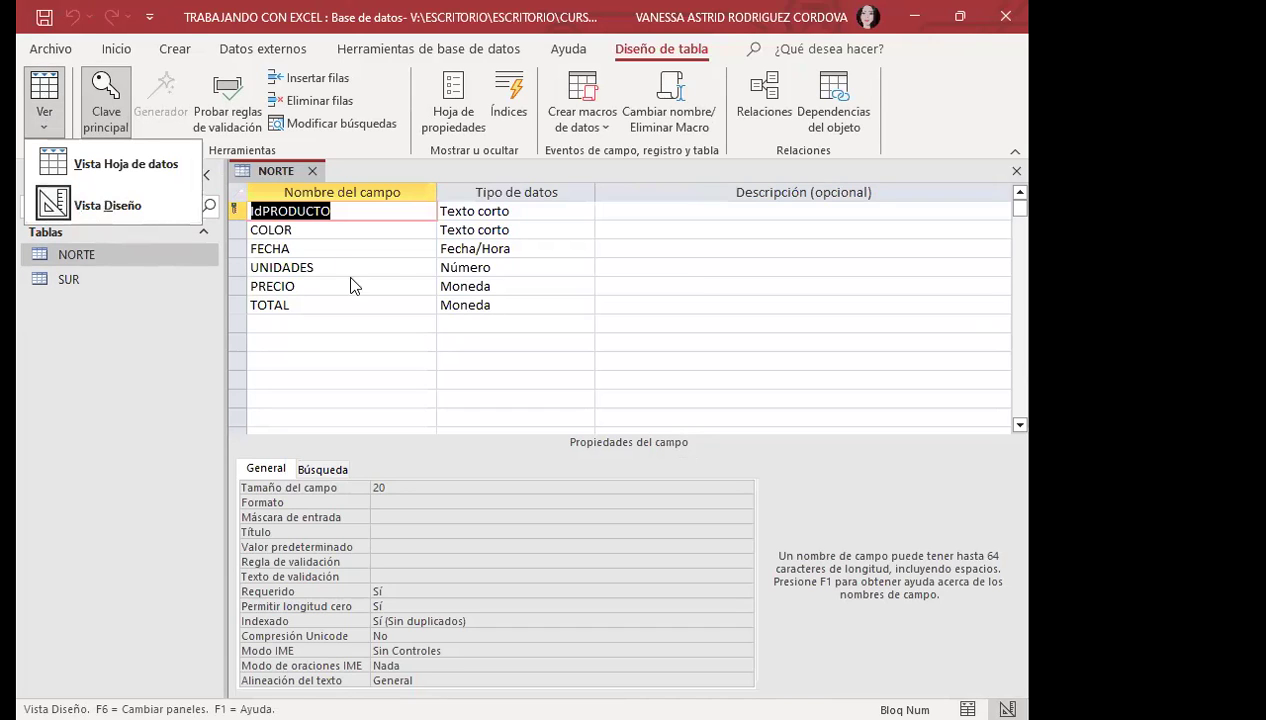
{"action": "left_click", "coordinate": [372, 205]}
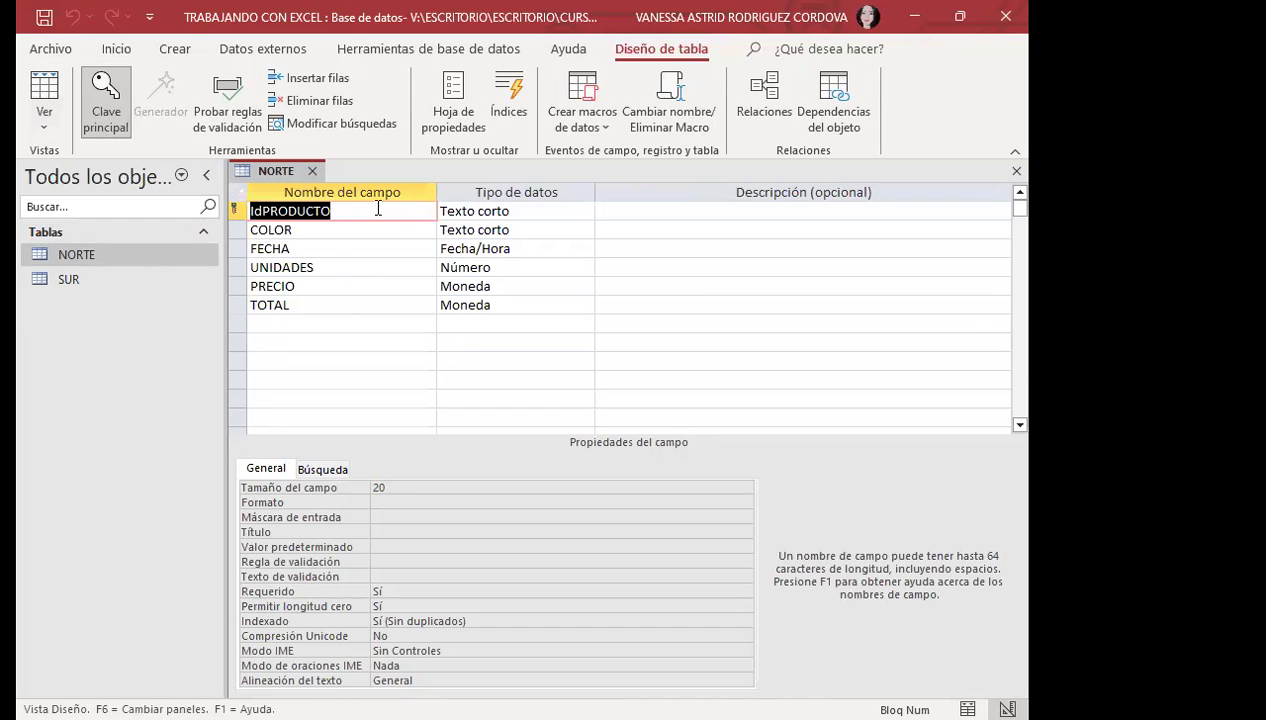
{"action": "left_click", "coordinate": [540, 211]}
{"action": "left_click", "coordinate": [572, 229]}
{"action": "left_click", "coordinate": [585, 230]}
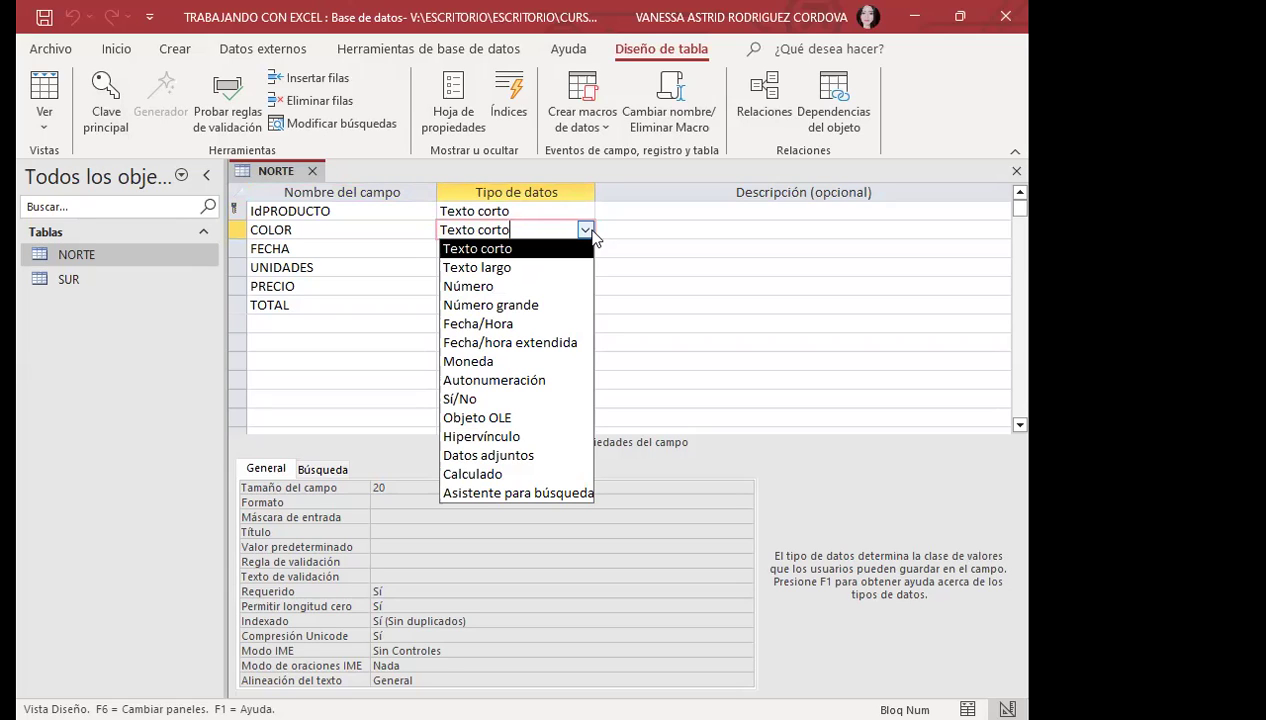
{"action": "left_click", "coordinate": [364, 287]}
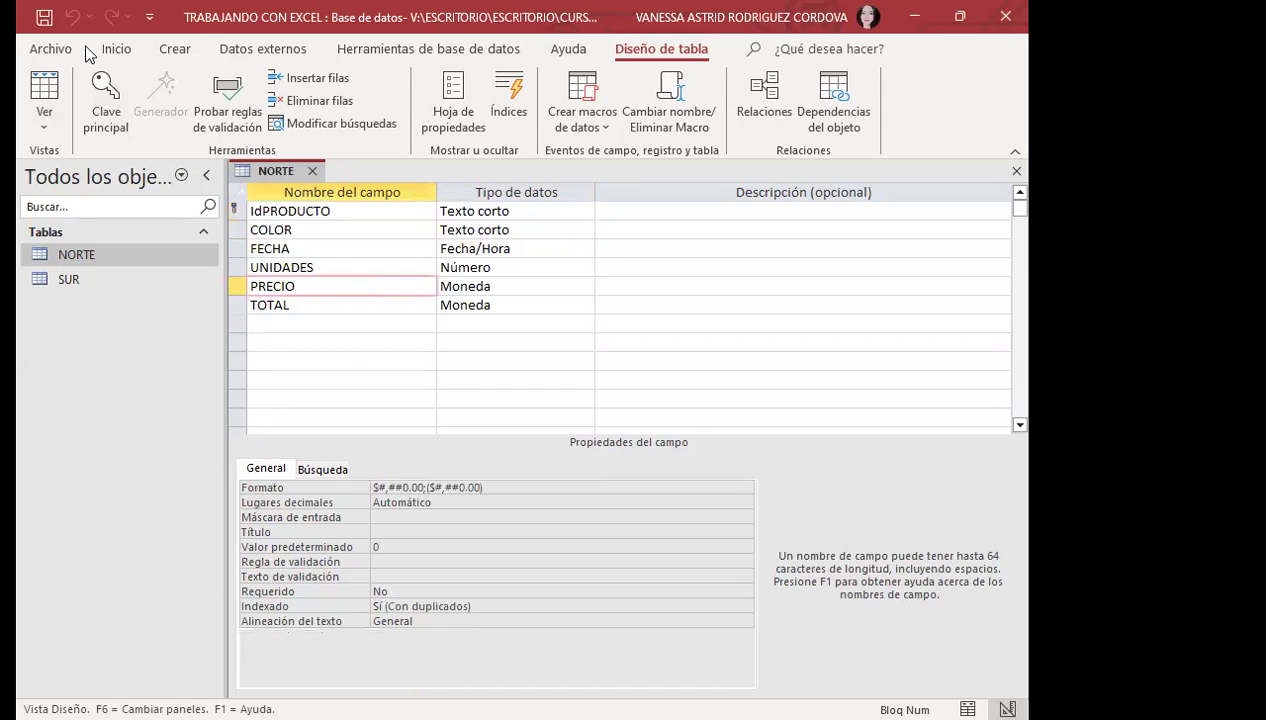
{"action": "left_click", "coordinate": [44, 116]}
{"action": "left_click", "coordinate": [113, 166]}
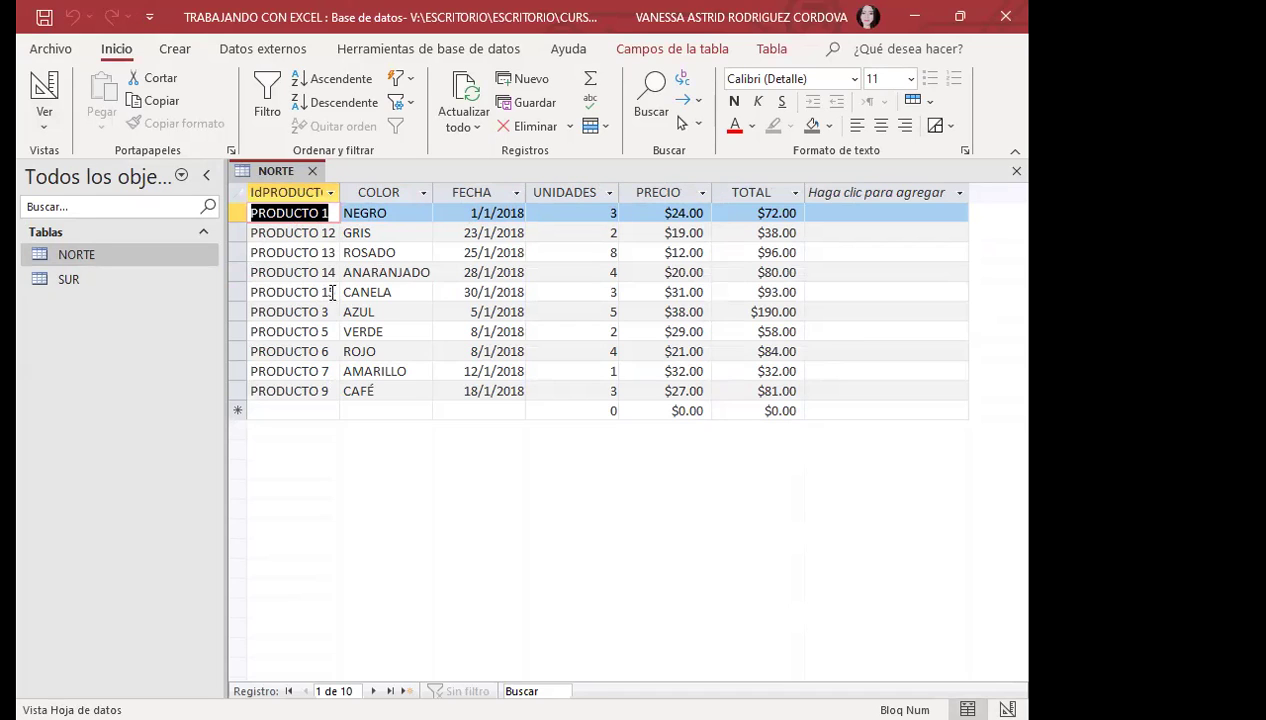
Select the PRODUCTO 9 record, then return to the Excel workbook
{"action": "left_click", "coordinate": [324, 391]}
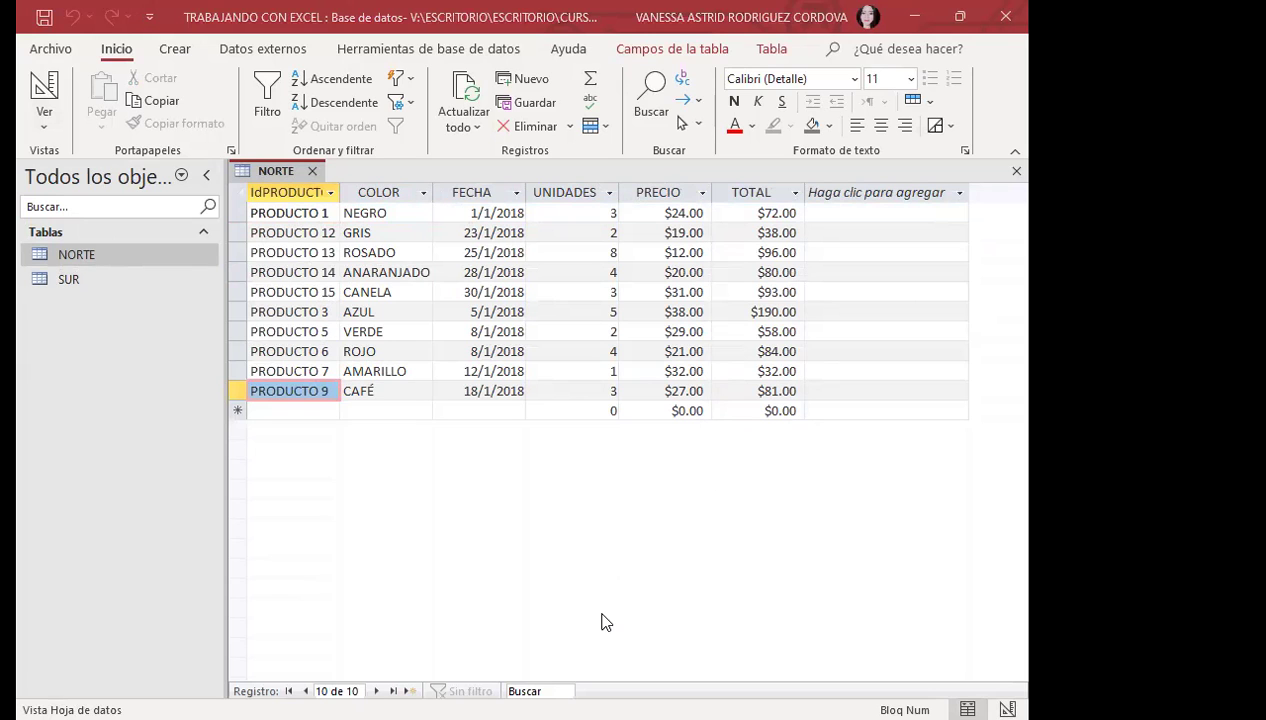
{"action": "key", "text": "alt+Tab"}
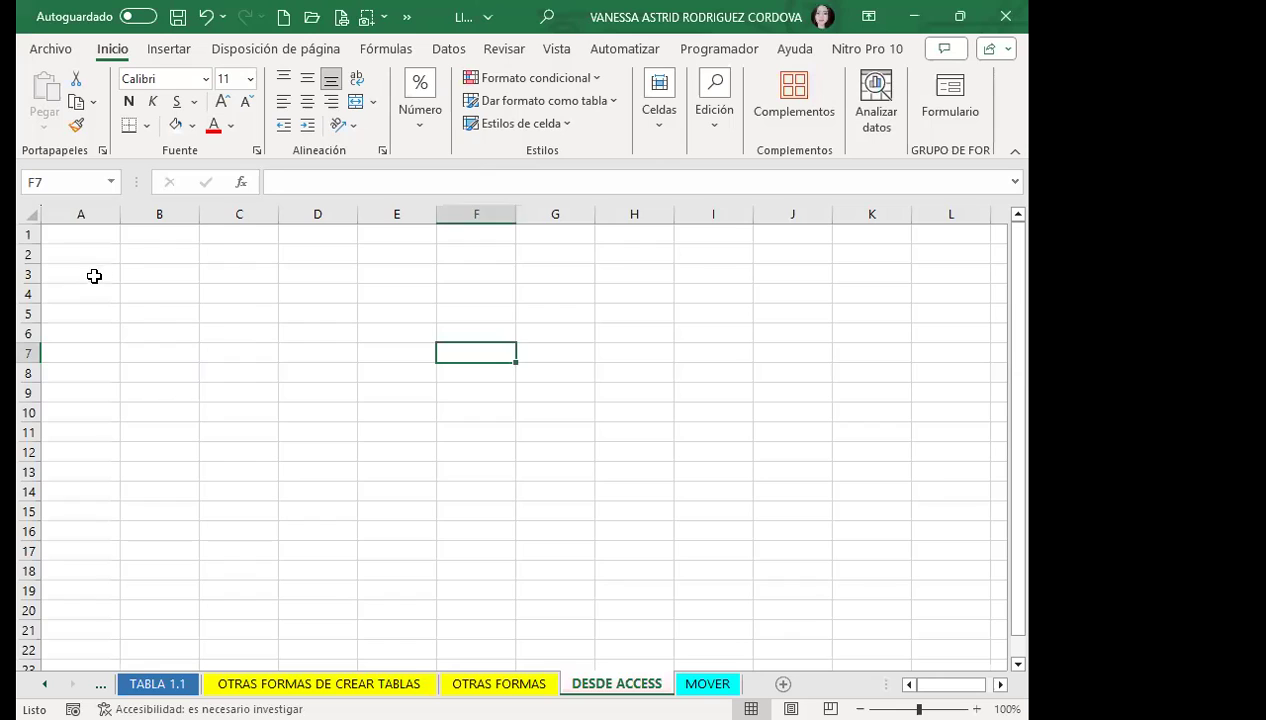
Select cell A3 on the DESDE ACCESS sheet
{"action": "left_click", "coordinate": [100, 272]}
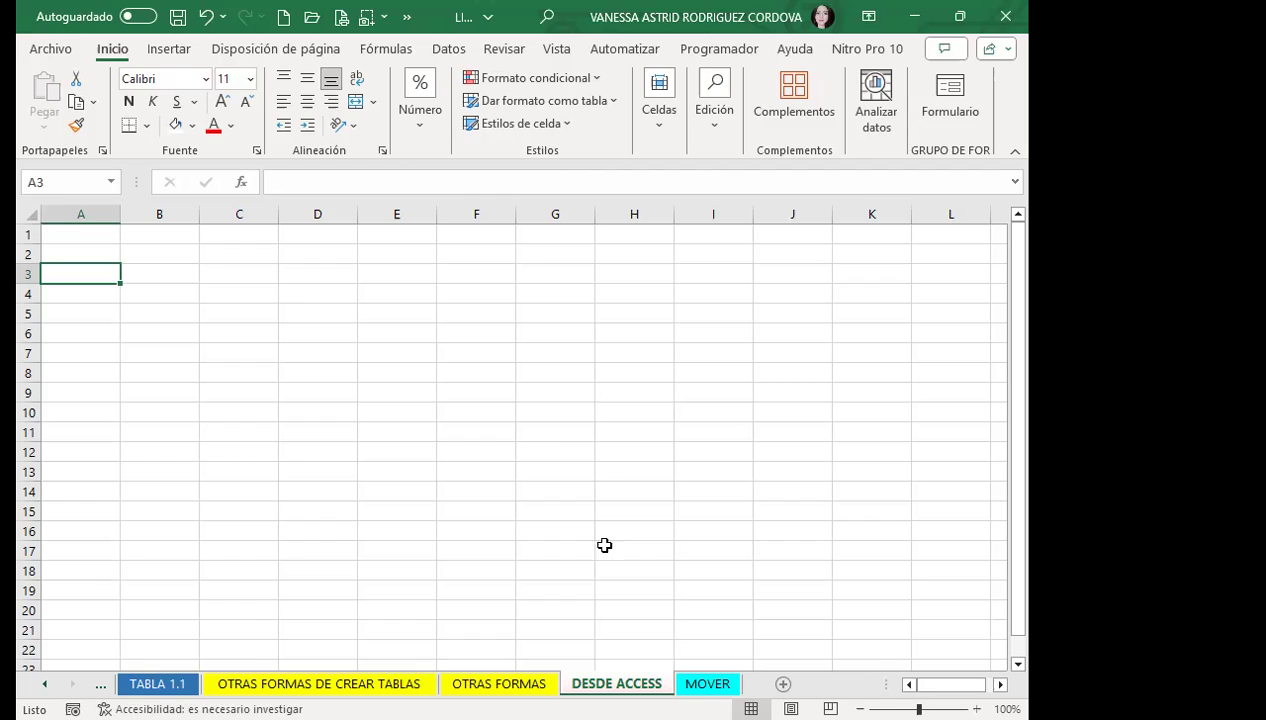
Show the Tabla dinámica data source options under Insertar > Tablas
{"action": "left_click", "coordinate": [169, 49]}
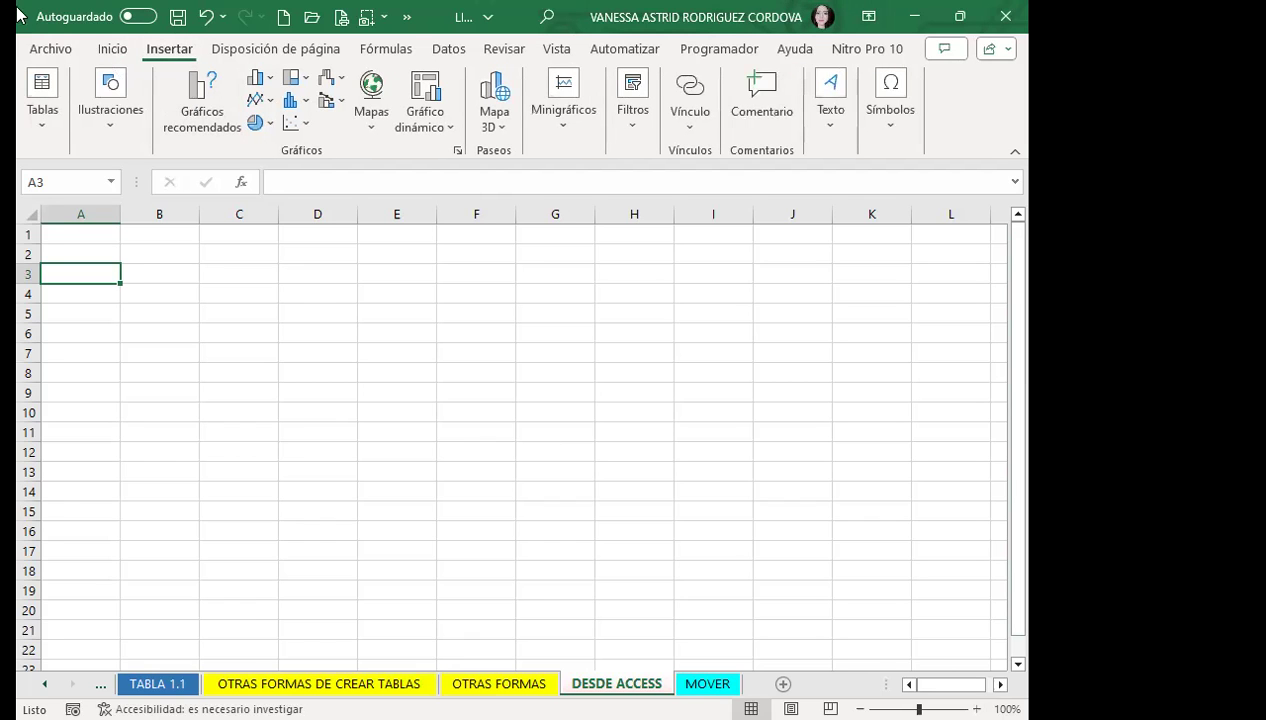
{"action": "left_click", "coordinate": [40, 112]}
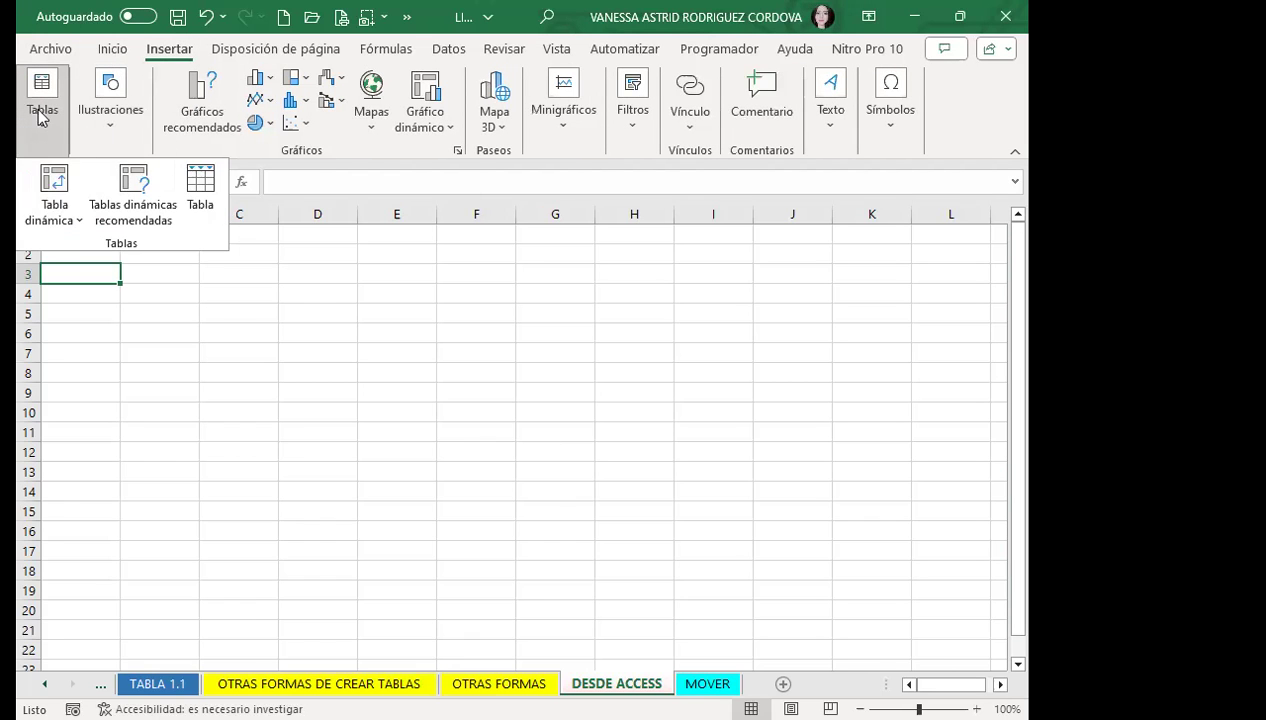
{"action": "left_click", "coordinate": [72, 222]}
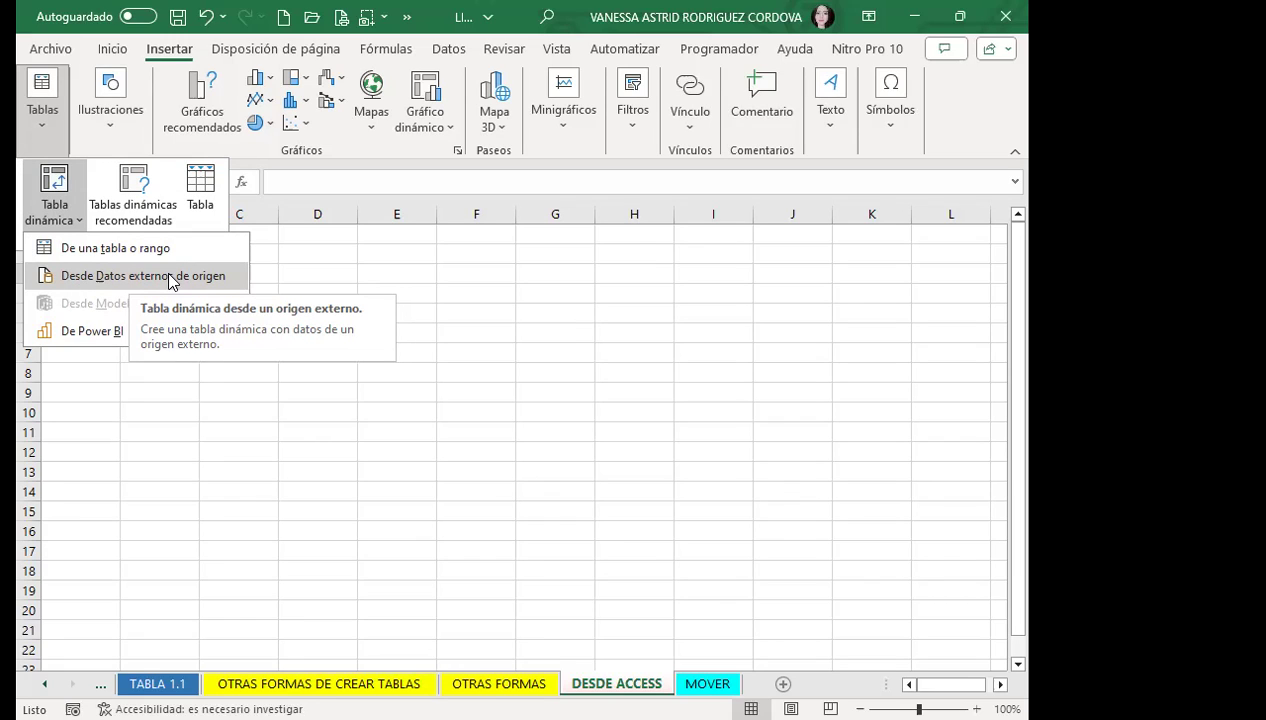
Start a pivot table from external data and browse for connection files via Elegir conexión
{"action": "left_click", "coordinate": [170, 279]}
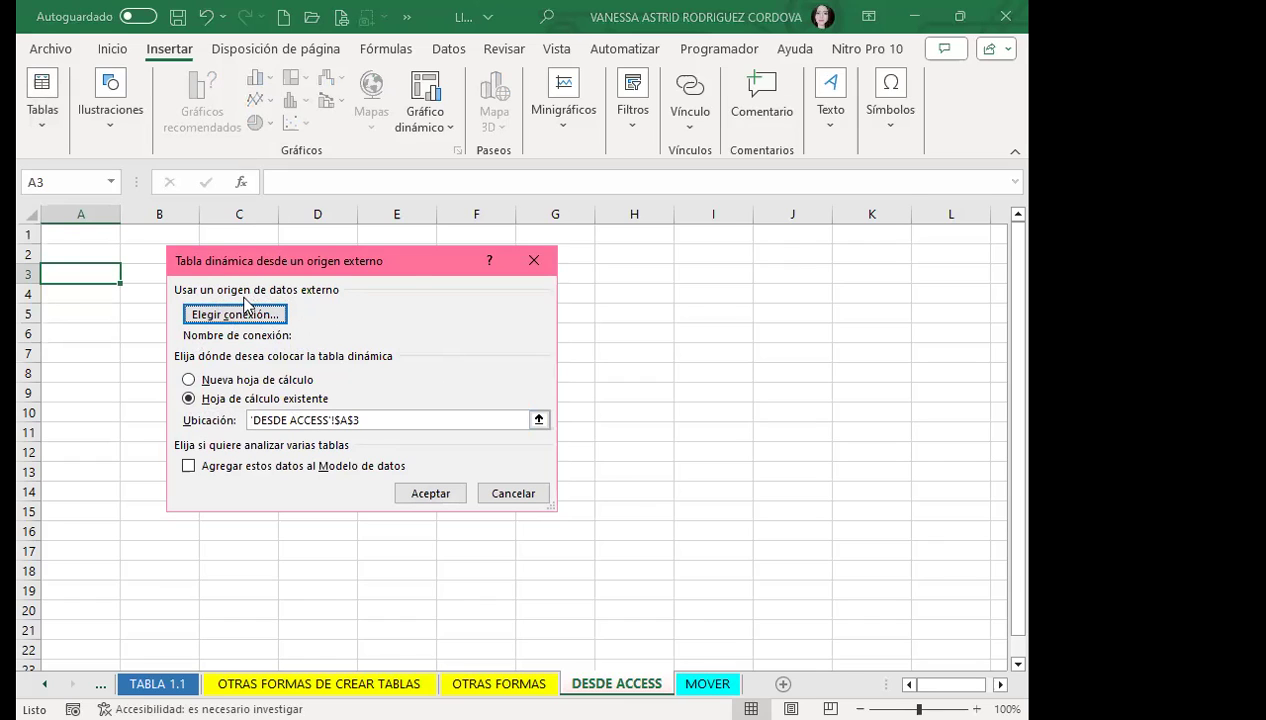
{"action": "left_click", "coordinate": [246, 317]}
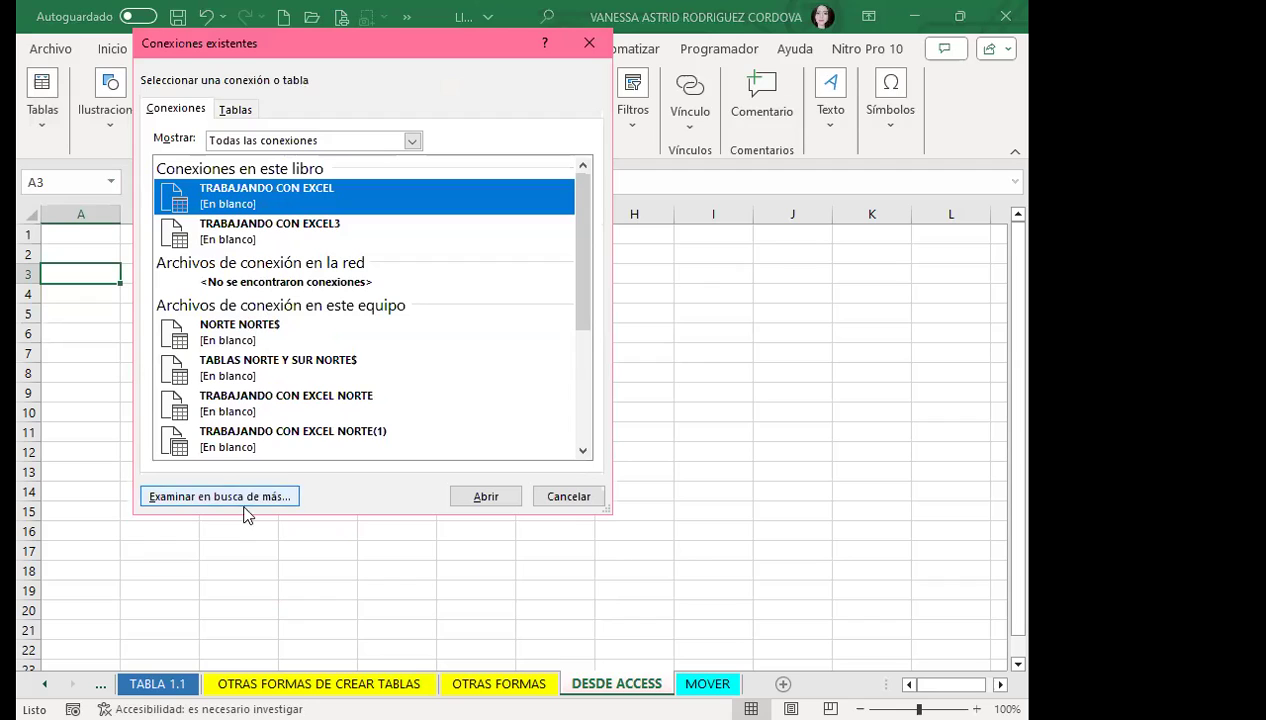
{"action": "left_click", "coordinate": [185, 505]}
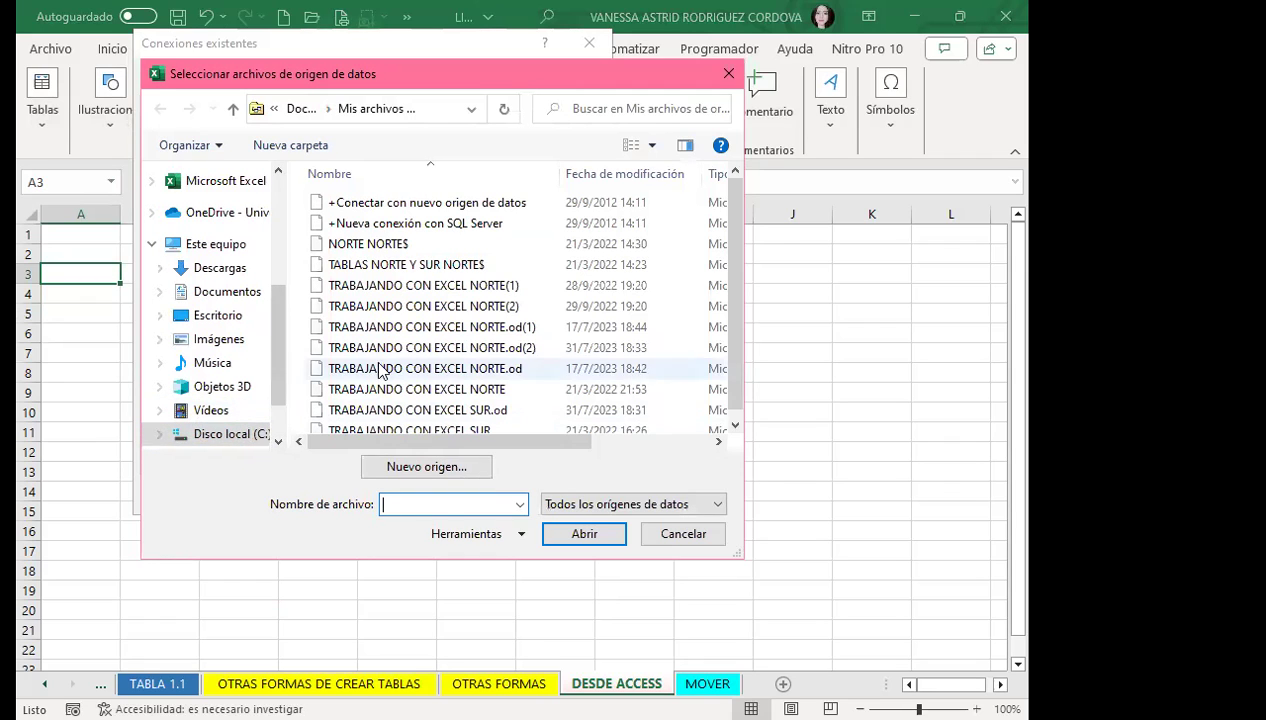
Browse from Escritorio through CURSOS INGLES CORPORATIVO and CURSO NUEVO 2023 JUNIO into SESIÓN 20 SEMANA 4
{"action": "scroll", "coordinate": [435, 260], "scroll_direction": "down", "scroll_amount": 1}
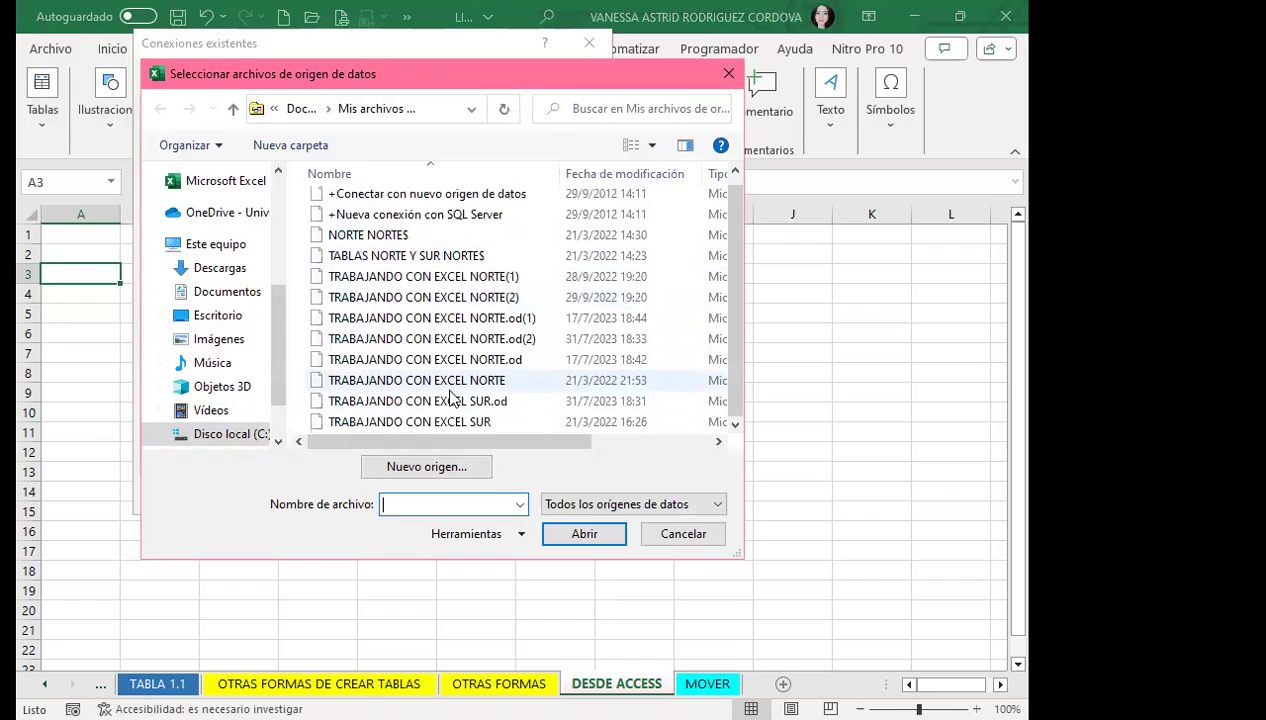
{"action": "scroll", "coordinate": [474, 410], "scroll_direction": "up", "scroll_amount": 1}
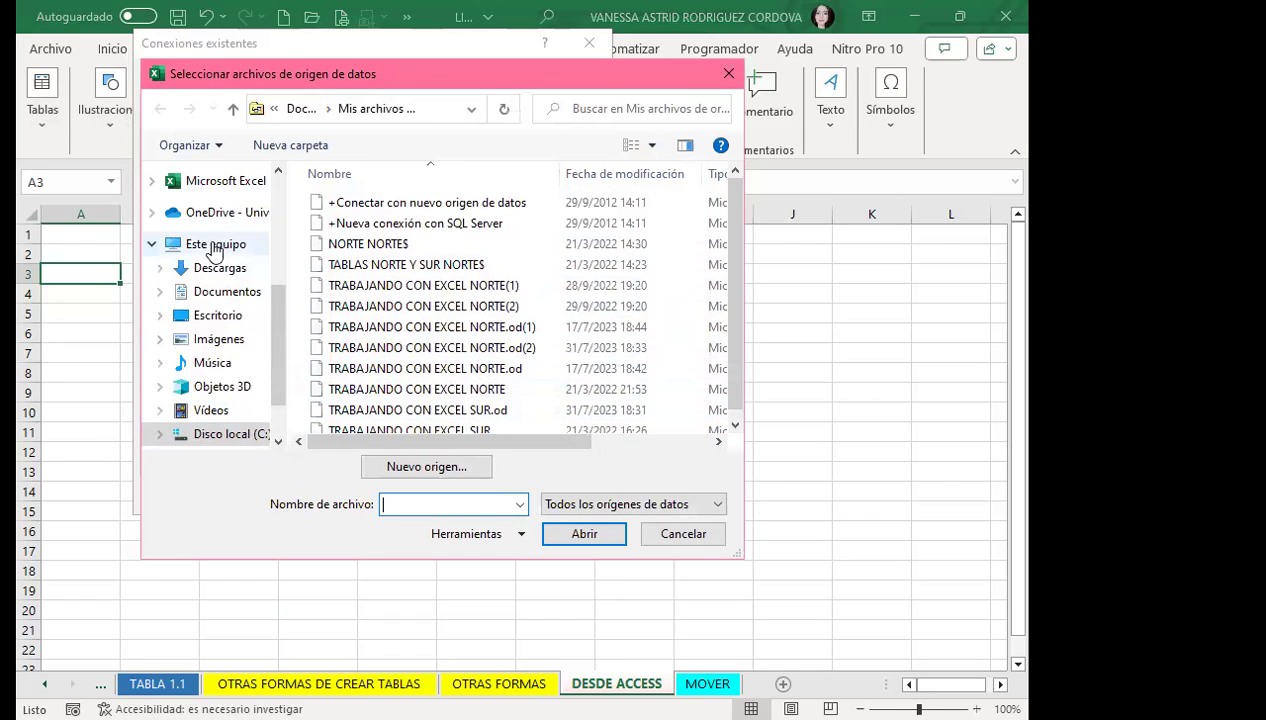
{"action": "left_click", "coordinate": [202, 320]}
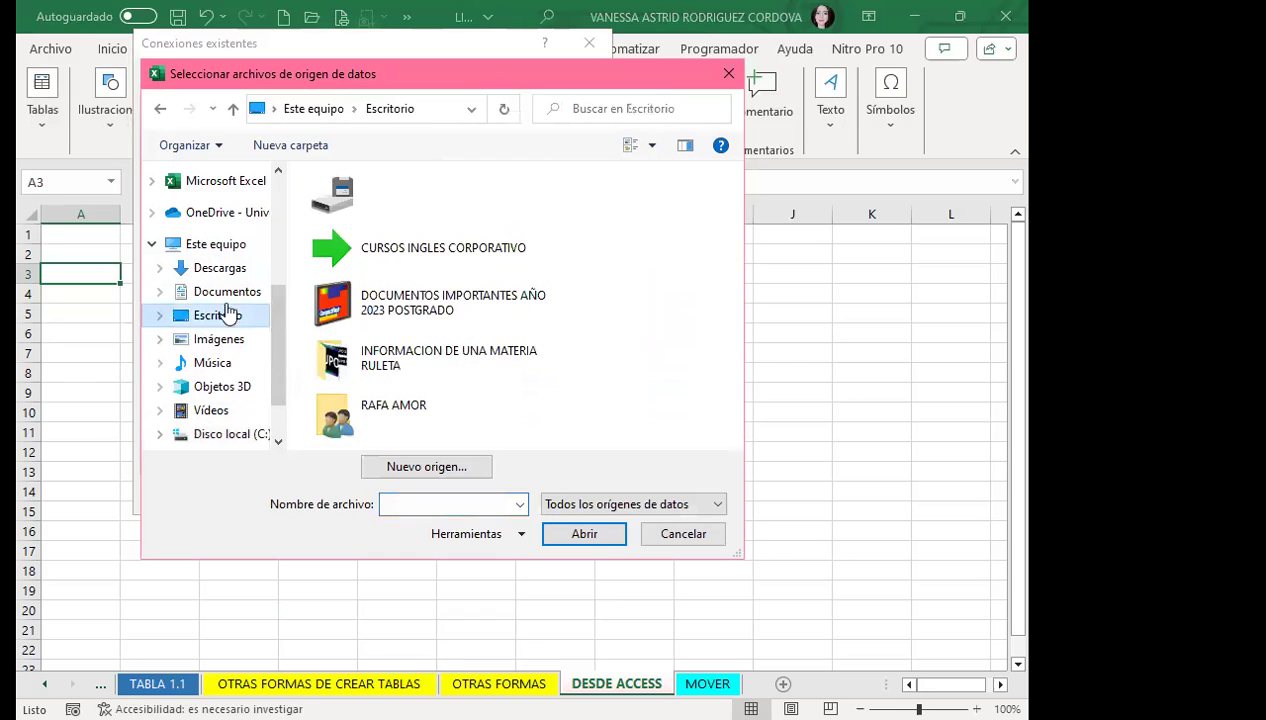
{"action": "double_click", "coordinate": [407, 258]}
{"action": "scroll", "coordinate": [410, 300], "scroll_direction": "down", "scroll_amount": 5}
{"action": "scroll", "coordinate": [424, 370], "scroll_direction": "down", "scroll_amount": 5}
{"action": "scroll", "coordinate": [362, 360], "scroll_direction": "down", "scroll_amount": 3}
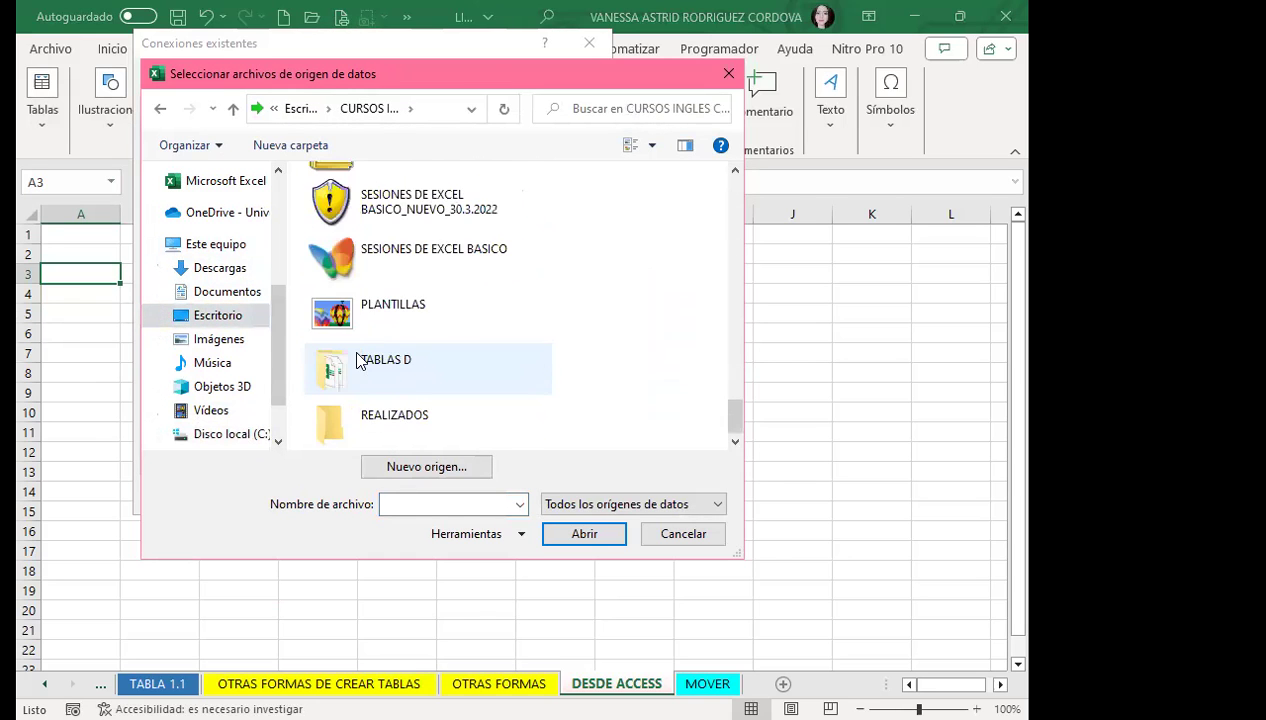
{"action": "scroll", "coordinate": [380, 327], "scroll_direction": "up", "scroll_amount": 3}
{"action": "scroll", "coordinate": [419, 360], "scroll_direction": "down", "scroll_amount": 3}
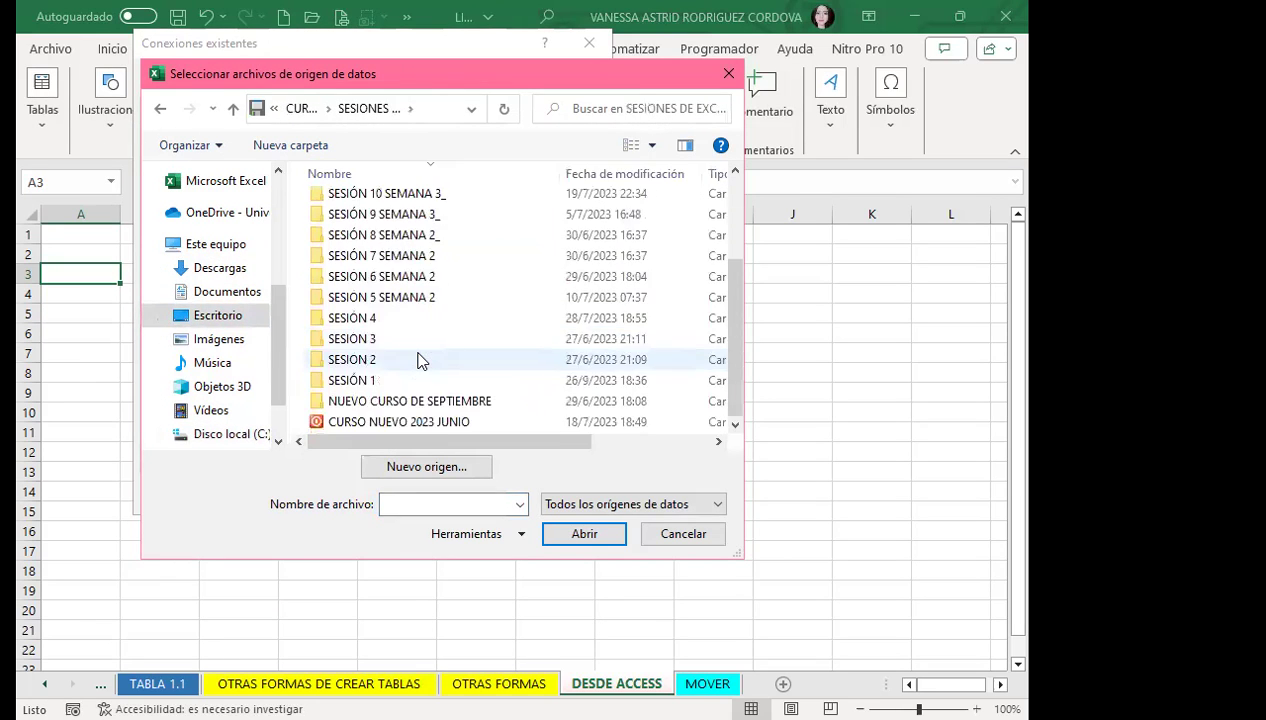
{"action": "double_click", "coordinate": [355, 423]}
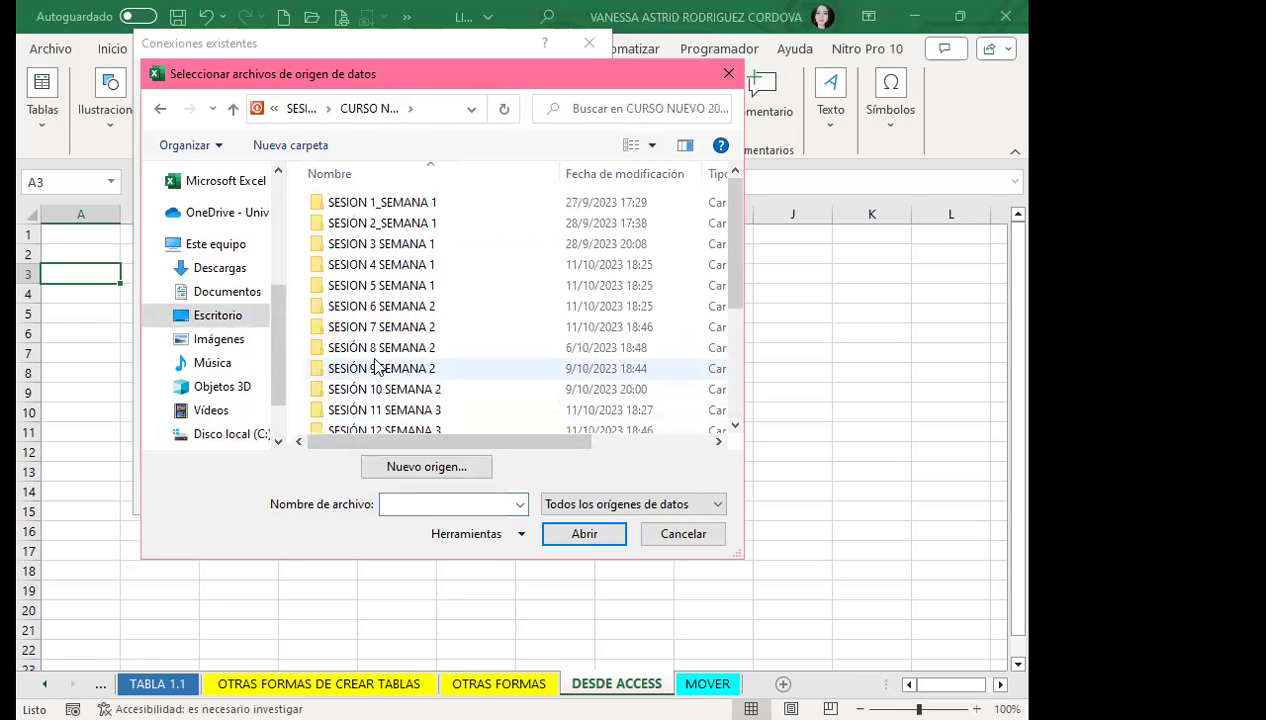
{"action": "scroll", "coordinate": [376, 367], "scroll_direction": "down", "scroll_amount": 3}
{"action": "double_click", "coordinate": [376, 404]}
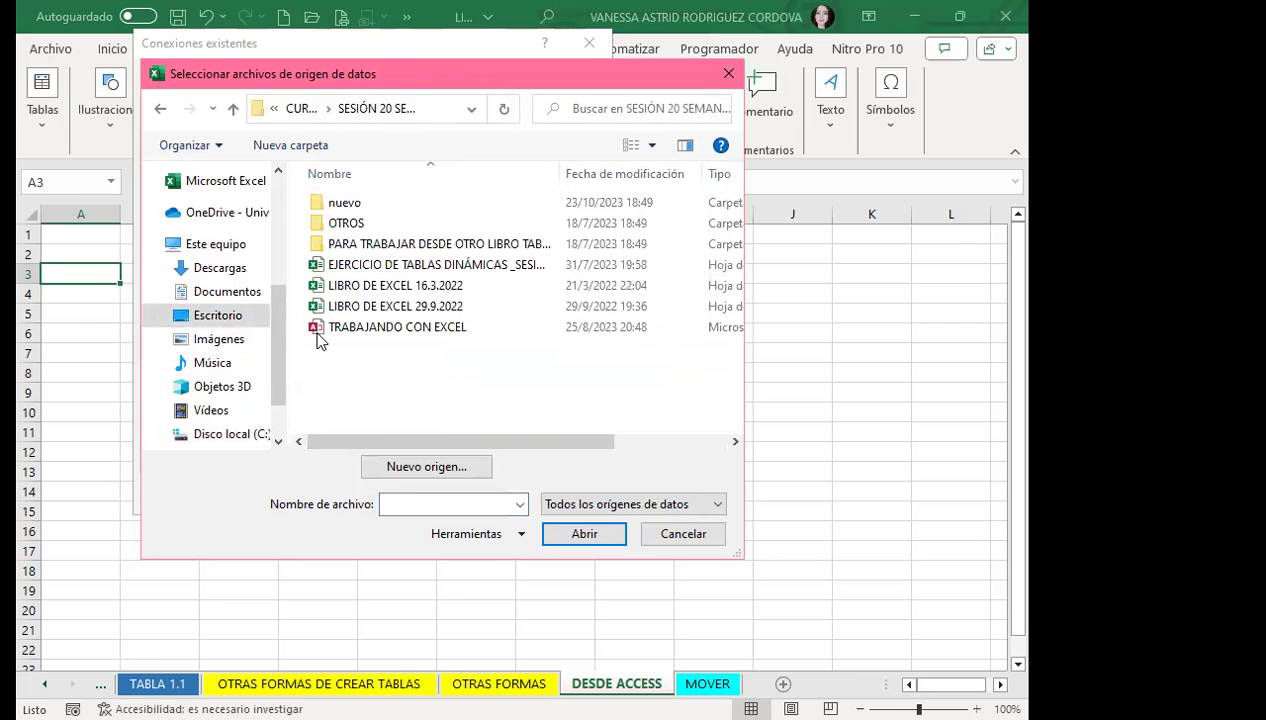
Open the TRABAJANDO CON EXCEL database and move its table list higher on screen
{"action": "left_click", "coordinate": [392, 330]}
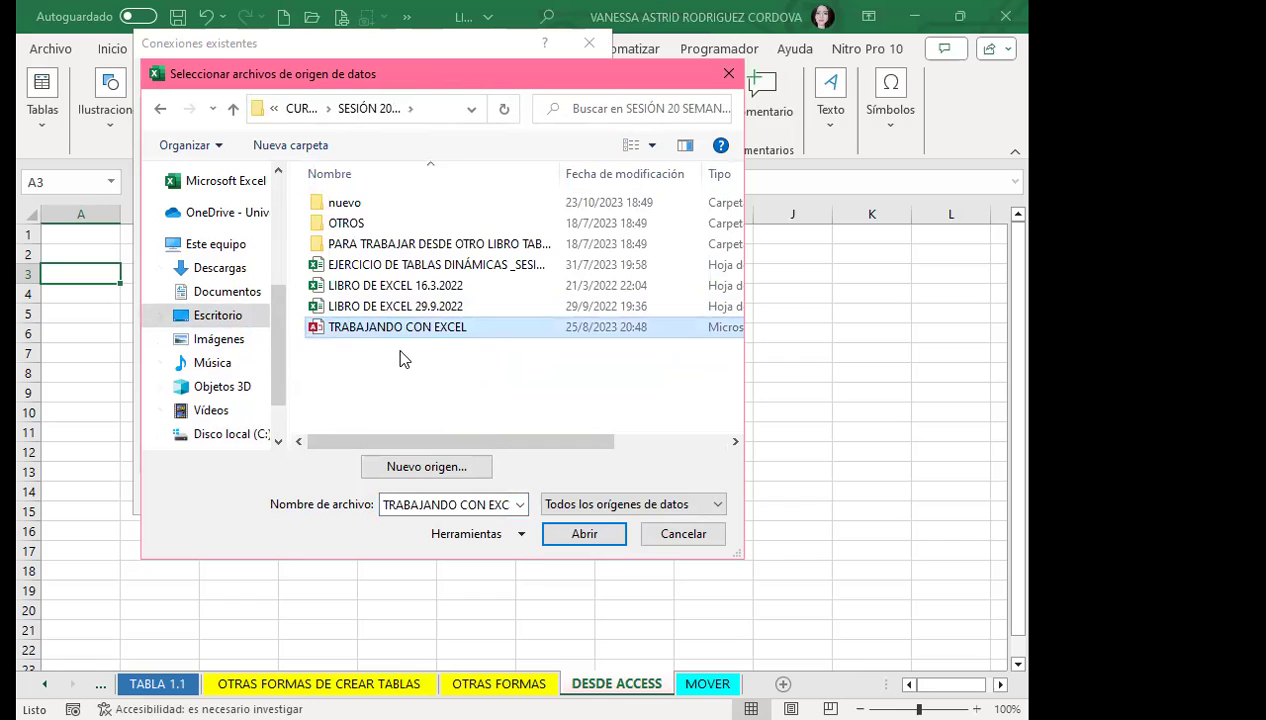
{"action": "left_click", "coordinate": [590, 530]}
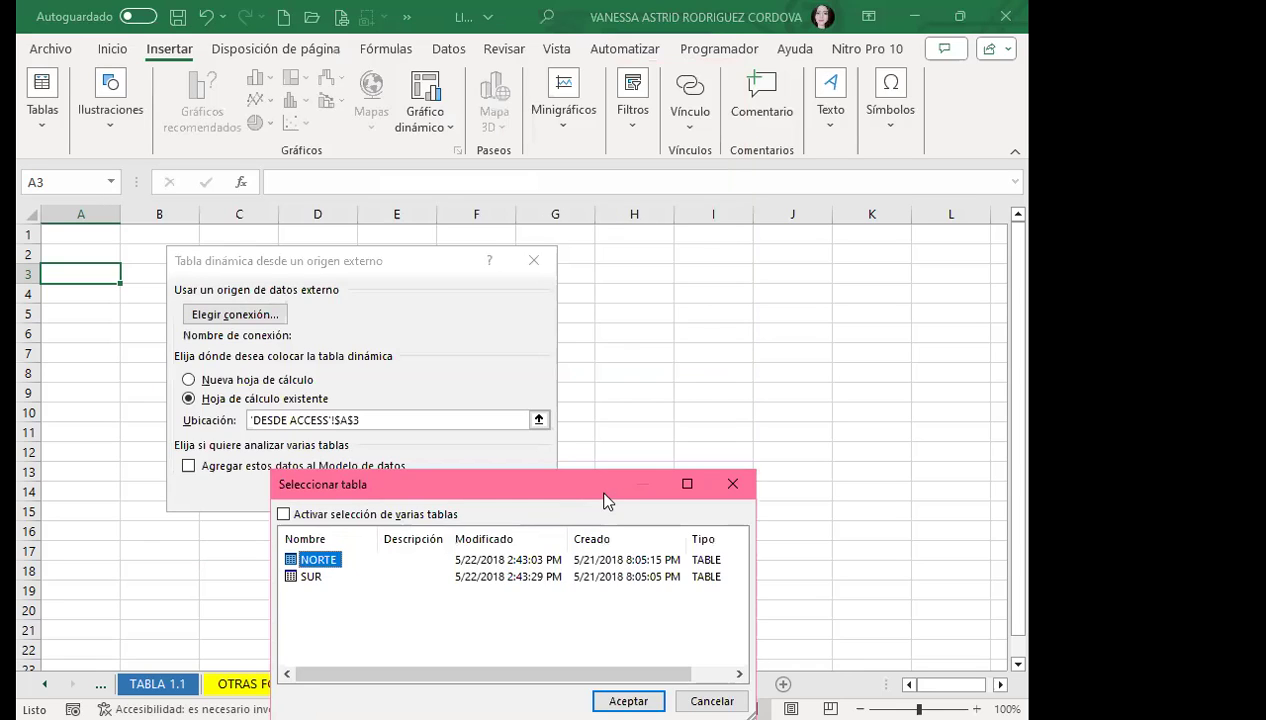
{"action": "left_click_drag", "start_coordinate": [606, 484], "coordinate": [617, 182]}
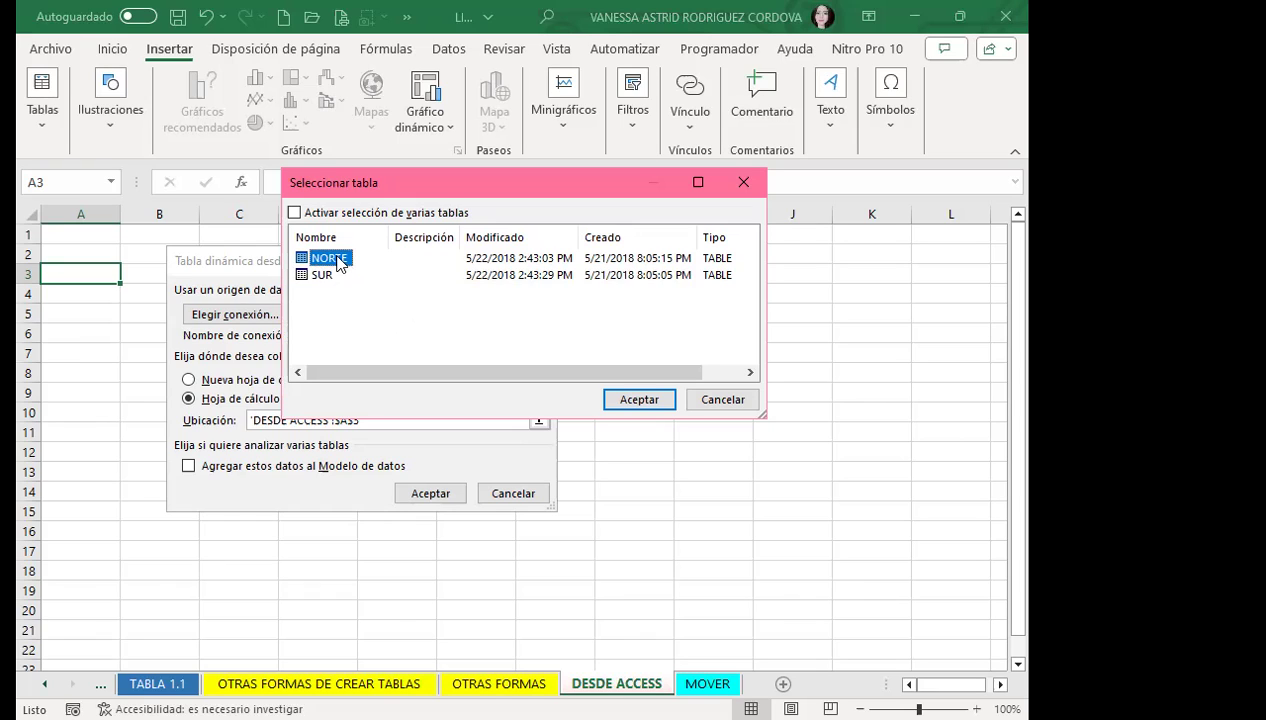
Choose the NORTE table and place the new pivot table at cell A3 of DESDE ACCESS
{"action": "left_click", "coordinate": [642, 402]}
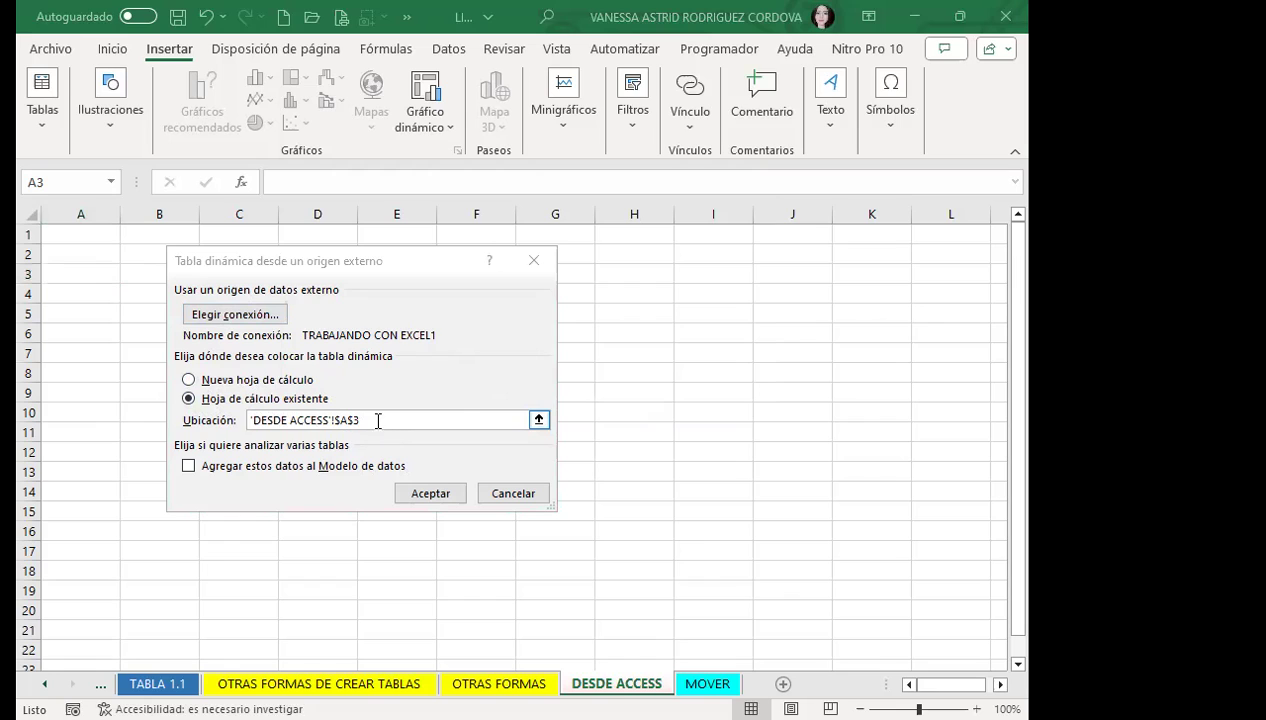
{"action": "left_click", "coordinate": [52, 280]}
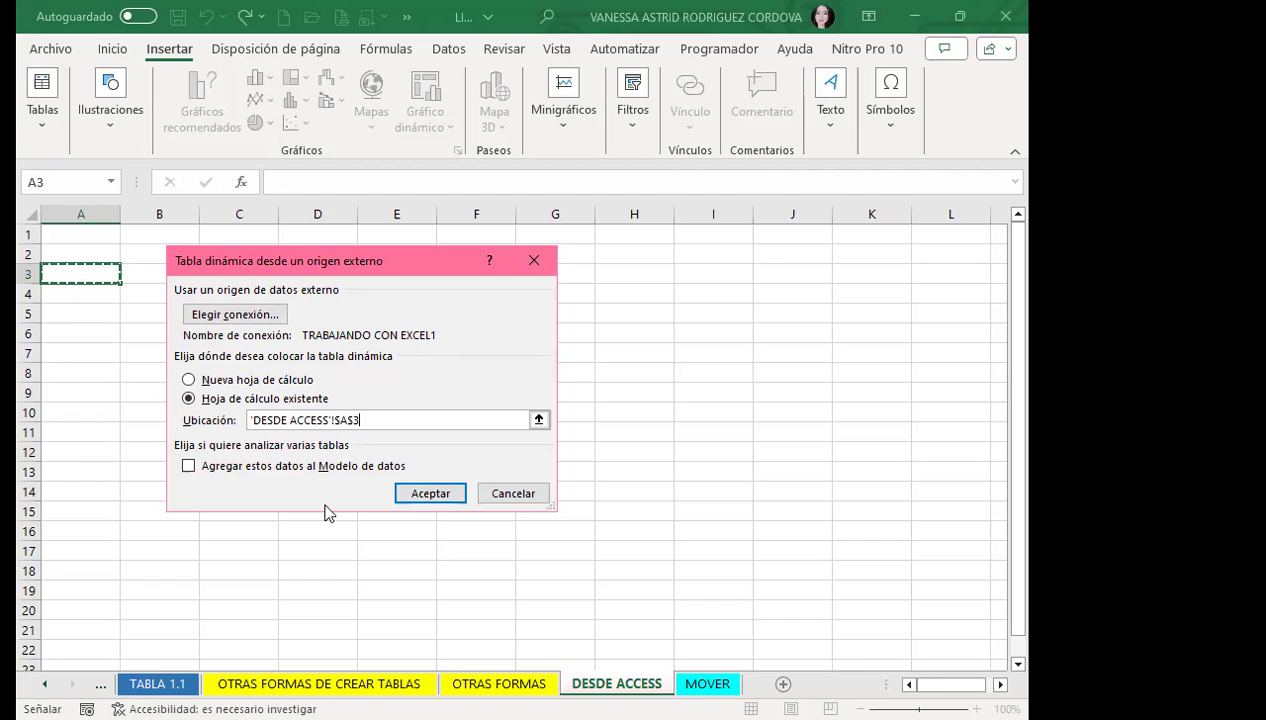
{"action": "left_click", "coordinate": [430, 500]}
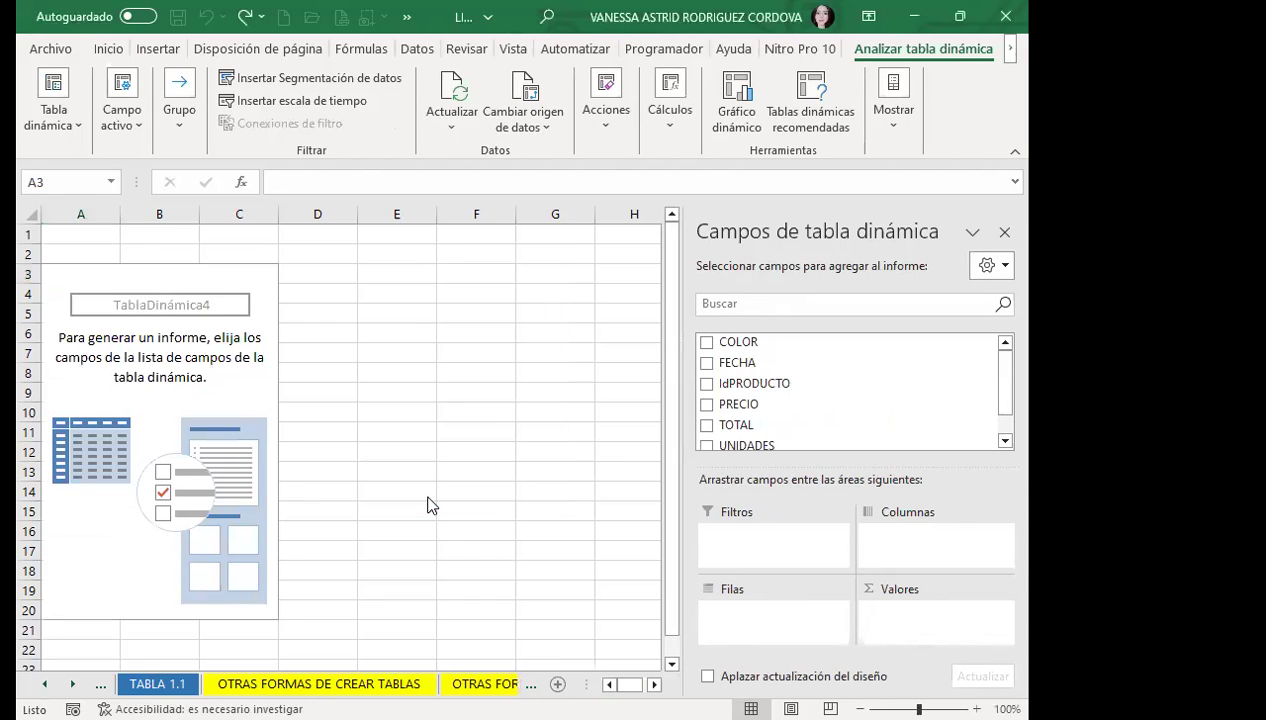
Check TOTAL, COLOR and PRECIO, dropping UNIDADES, so each COLOR shows Suma de TOTAL and Suma de PRECIO
{"action": "scroll", "coordinate": [240, 445], "scroll_direction": "down", "scroll_amount": 1}
{"action": "scroll", "coordinate": [226, 437], "scroll_direction": "up", "scroll_amount": 1}
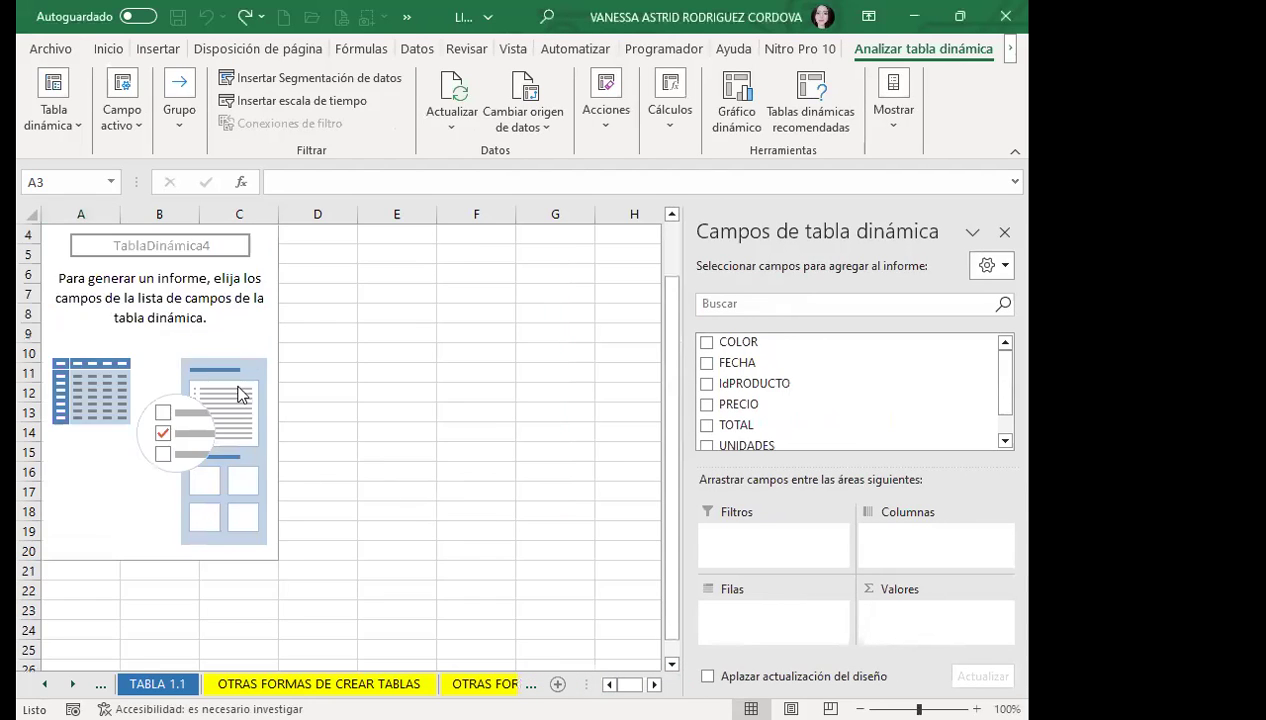
{"action": "left_click", "coordinate": [707, 425]}
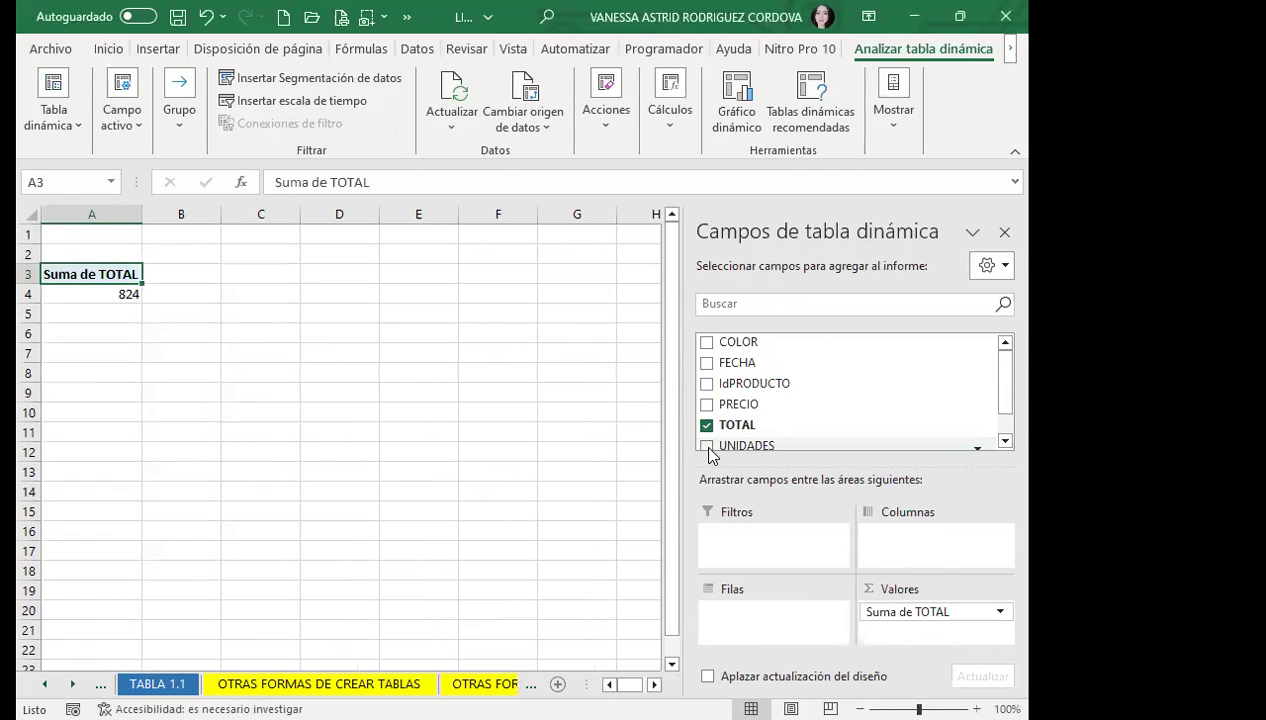
{"action": "left_click", "coordinate": [707, 446]}
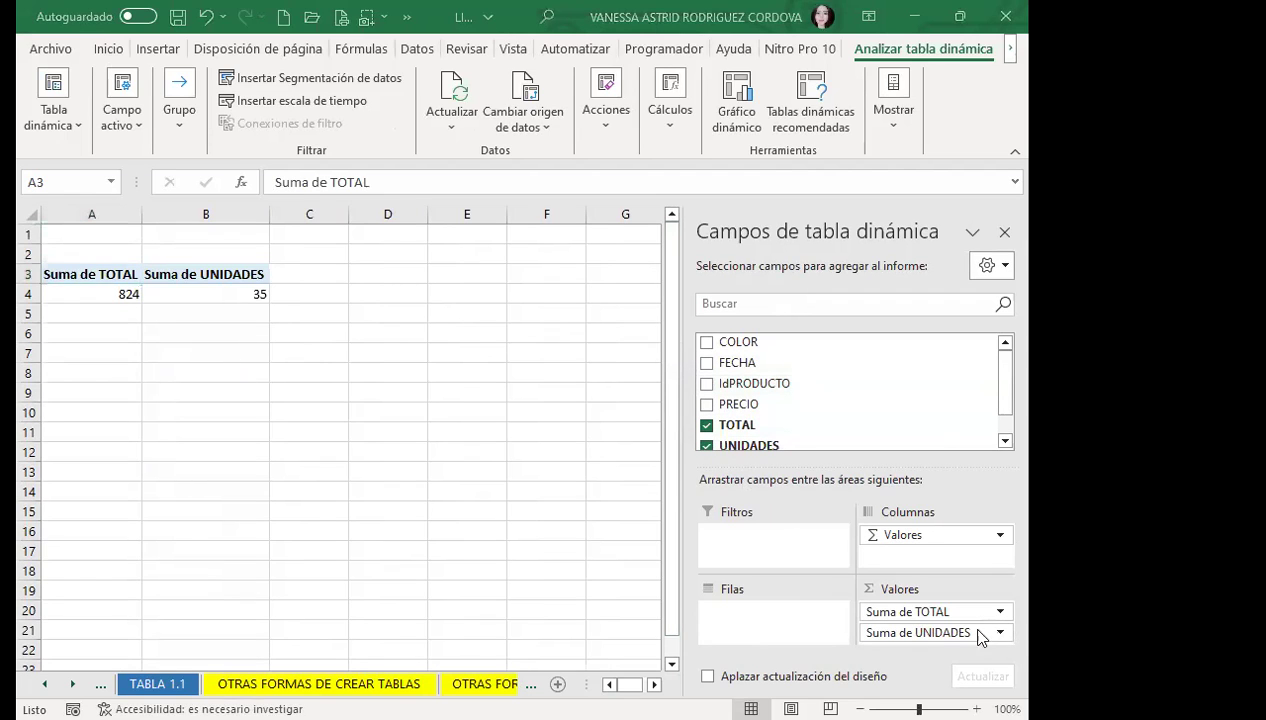
{"action": "scroll", "coordinate": [729, 390], "scroll_direction": "down", "scroll_amount": 1}
{"action": "left_click", "coordinate": [707, 416]}
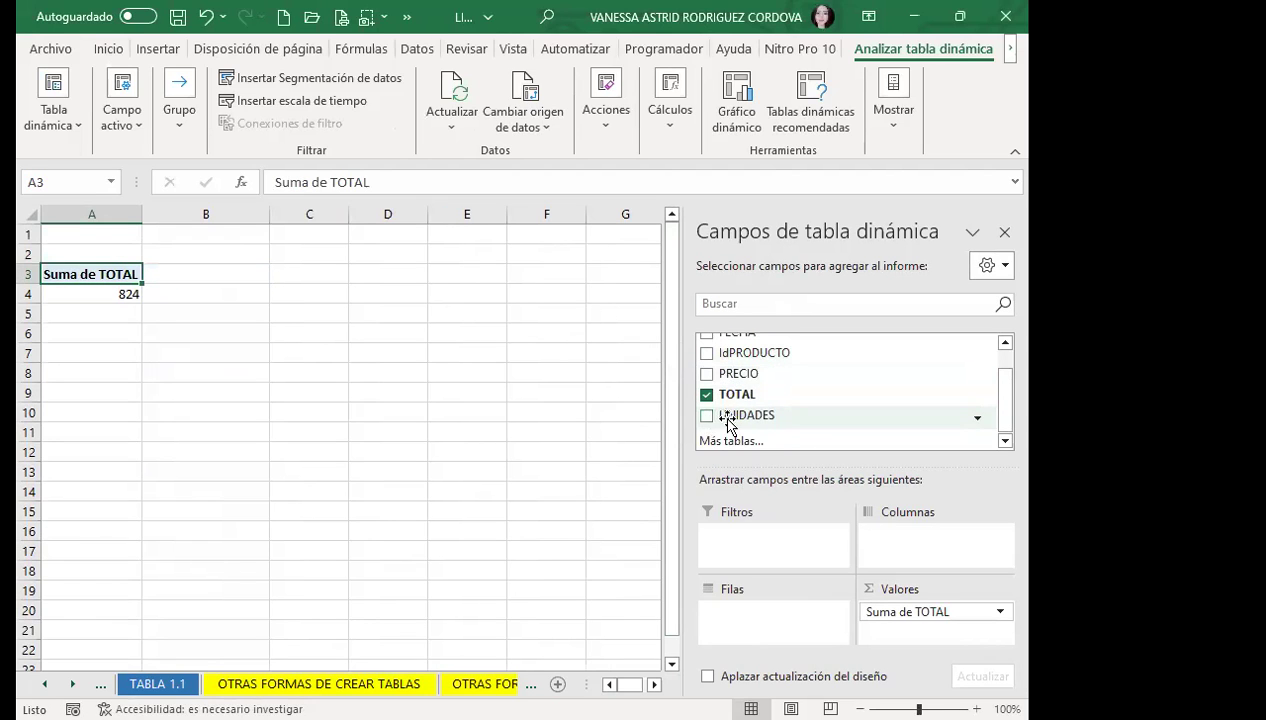
{"action": "scroll", "coordinate": [729, 425], "scroll_direction": "up", "scroll_amount": 1}
{"action": "left_click", "coordinate": [707, 342]}
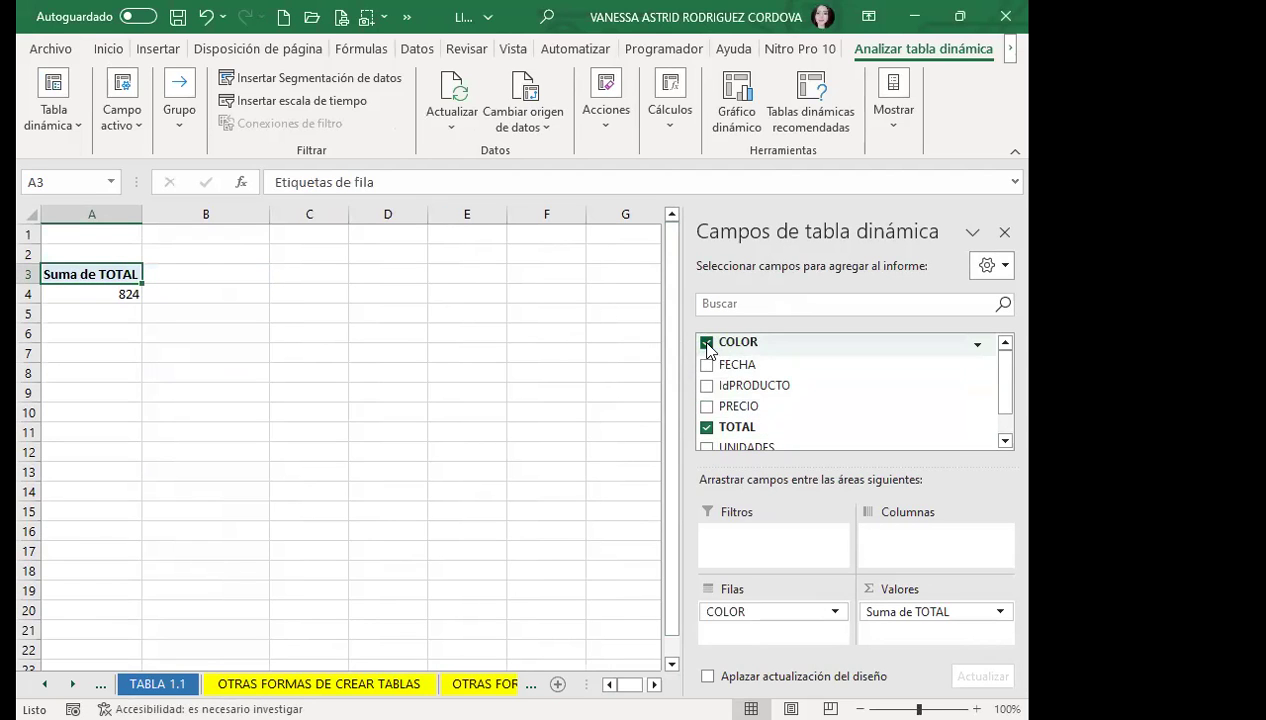
{"action": "left_click", "coordinate": [703, 404]}
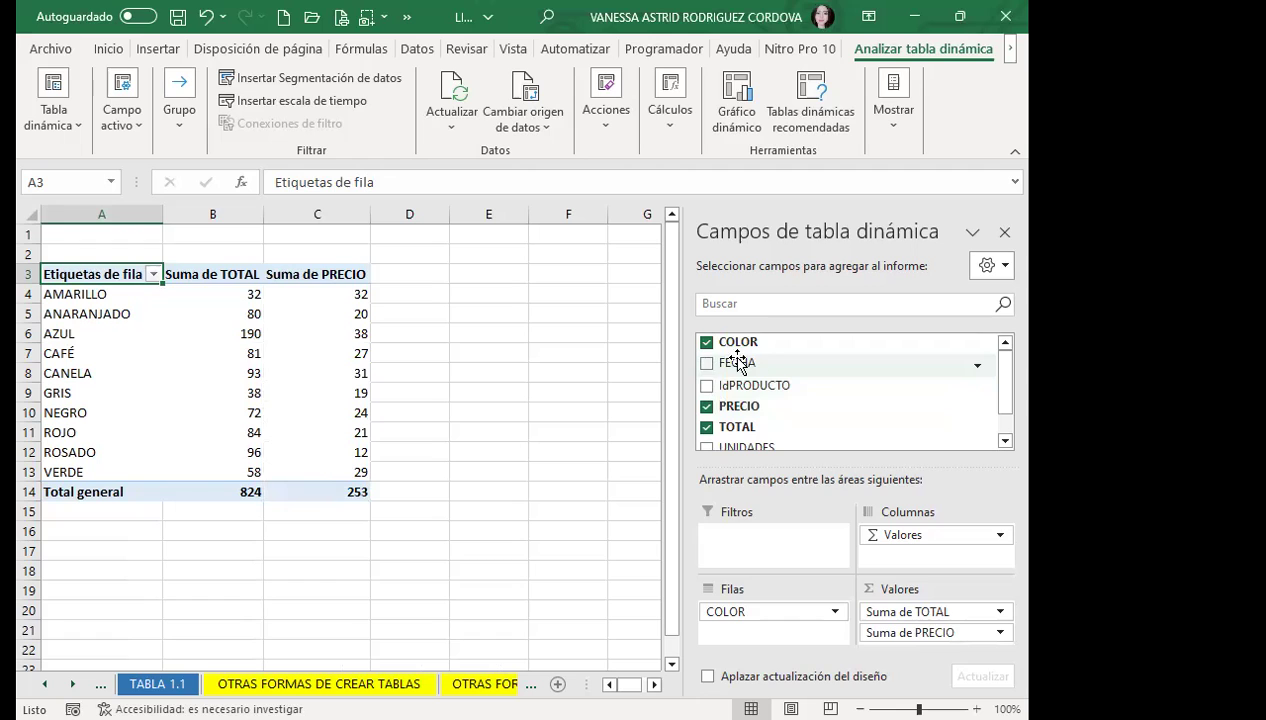
{"action": "scroll", "coordinate": [820, 420], "scroll_direction": "down", "scroll_amount": 1}
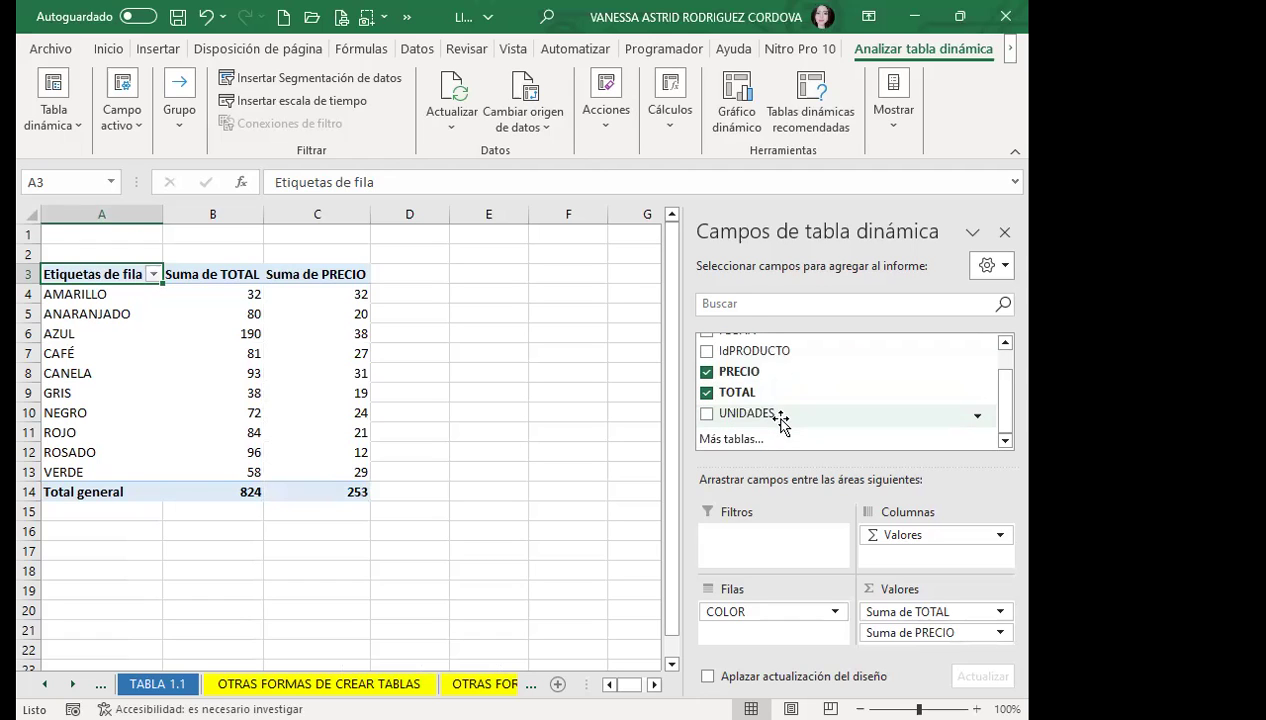
{"action": "left_click", "coordinate": [314, 410]}
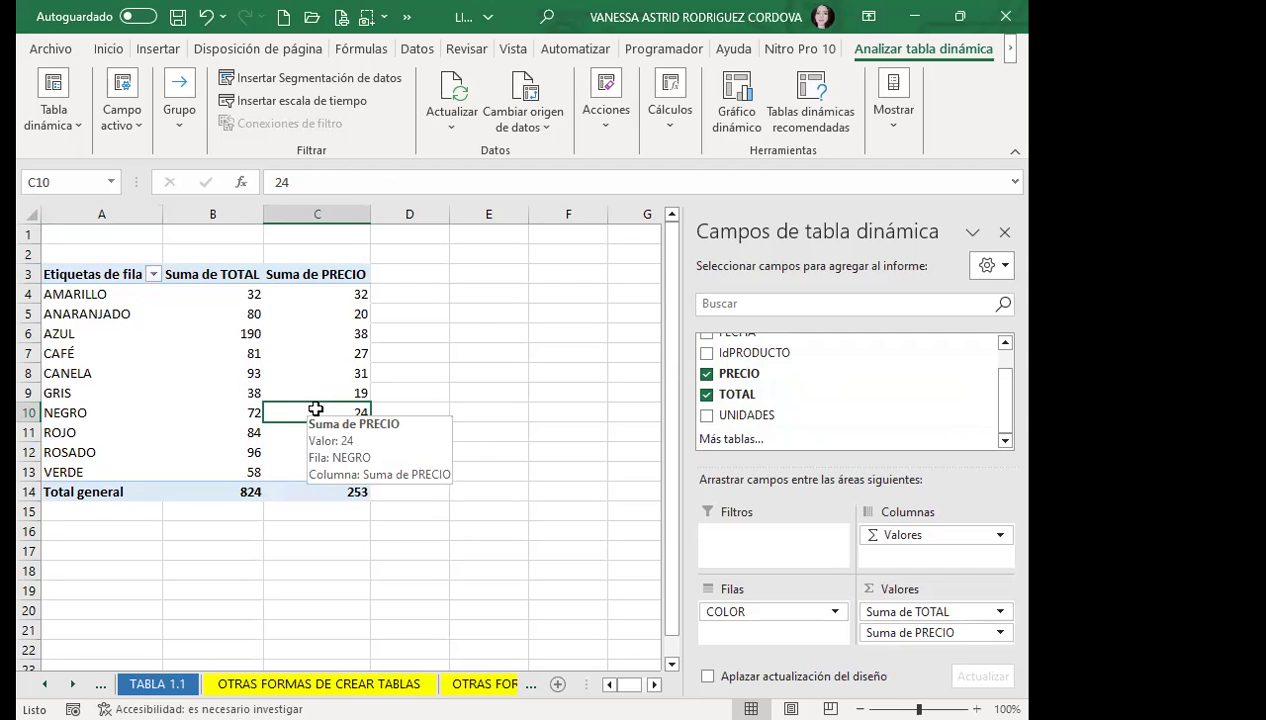
{"action": "left_click", "coordinate": [312, 337]}
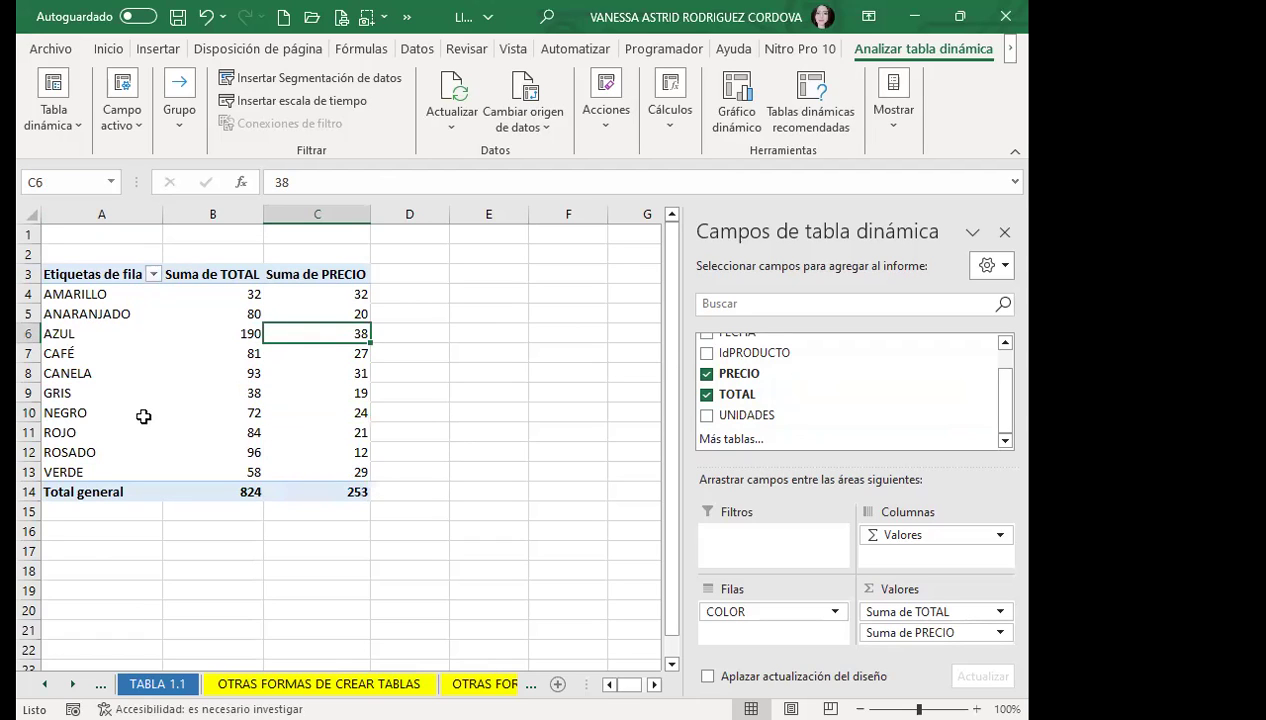
{"action": "left_click", "coordinate": [210, 335]}
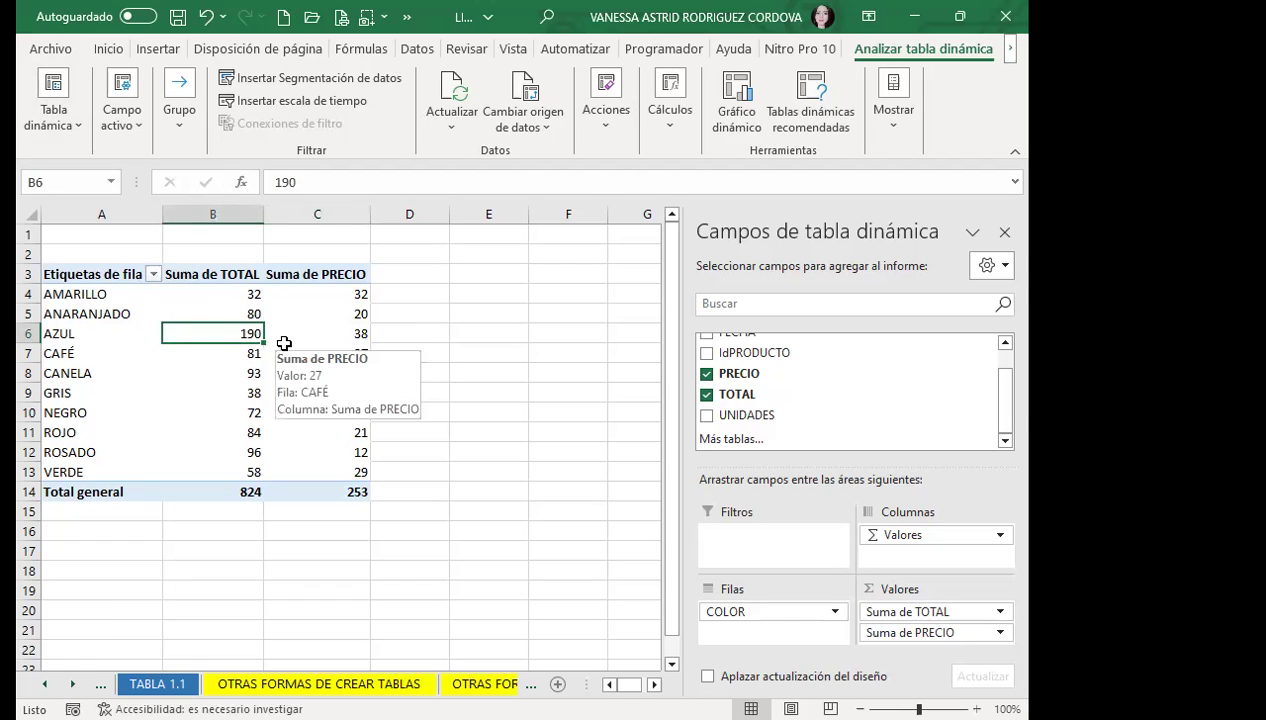
{"action": "left_click", "coordinate": [310, 368]}
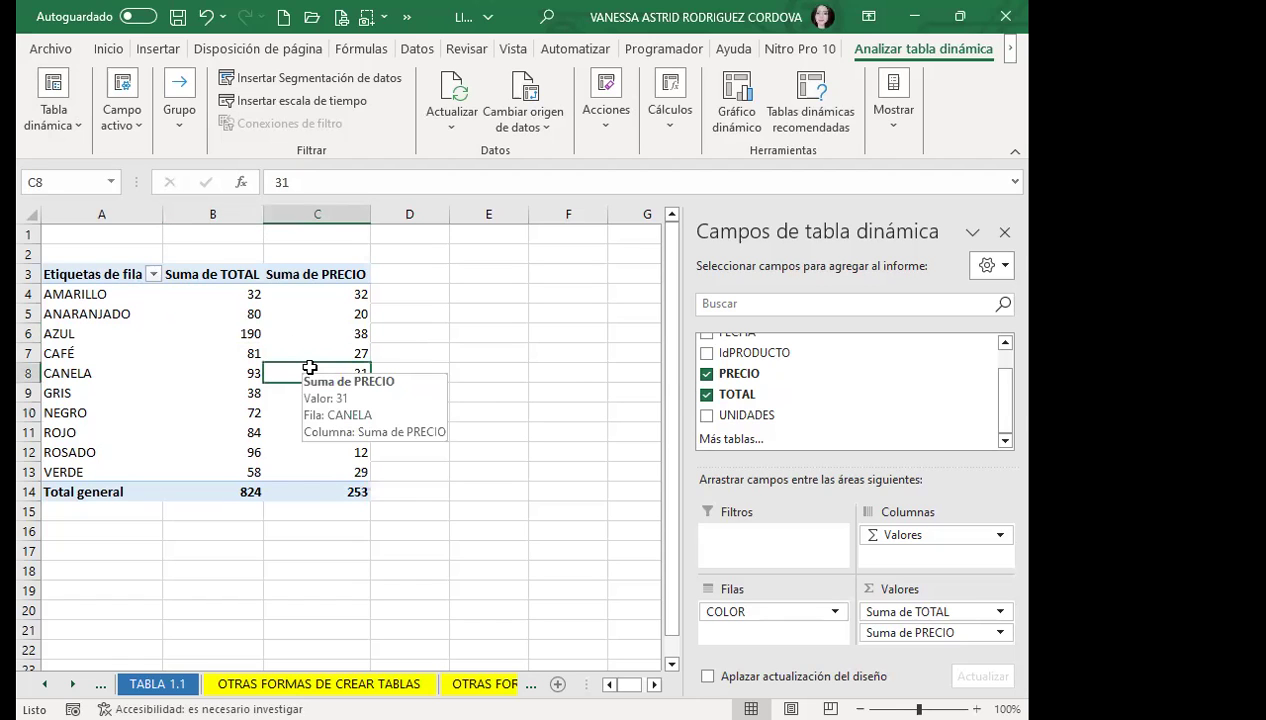
{"action": "left_click", "coordinate": [295, 410]}
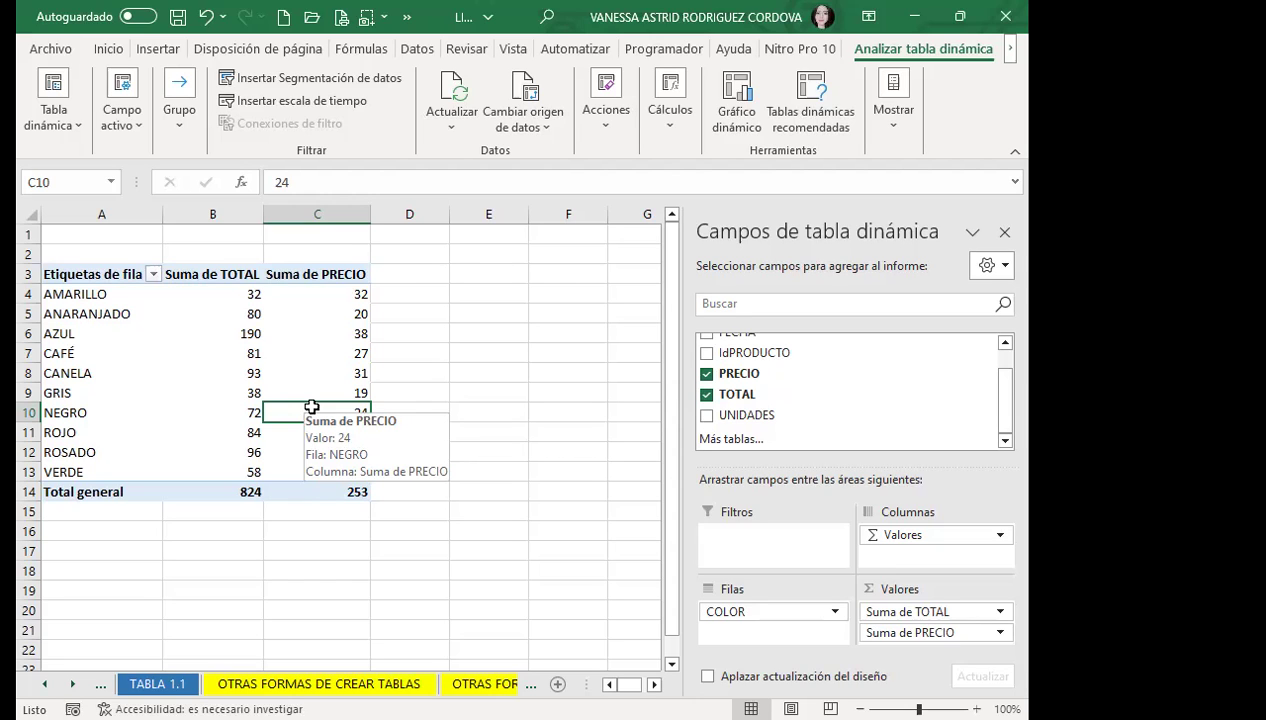
{"action": "left_click", "coordinate": [321, 327]}
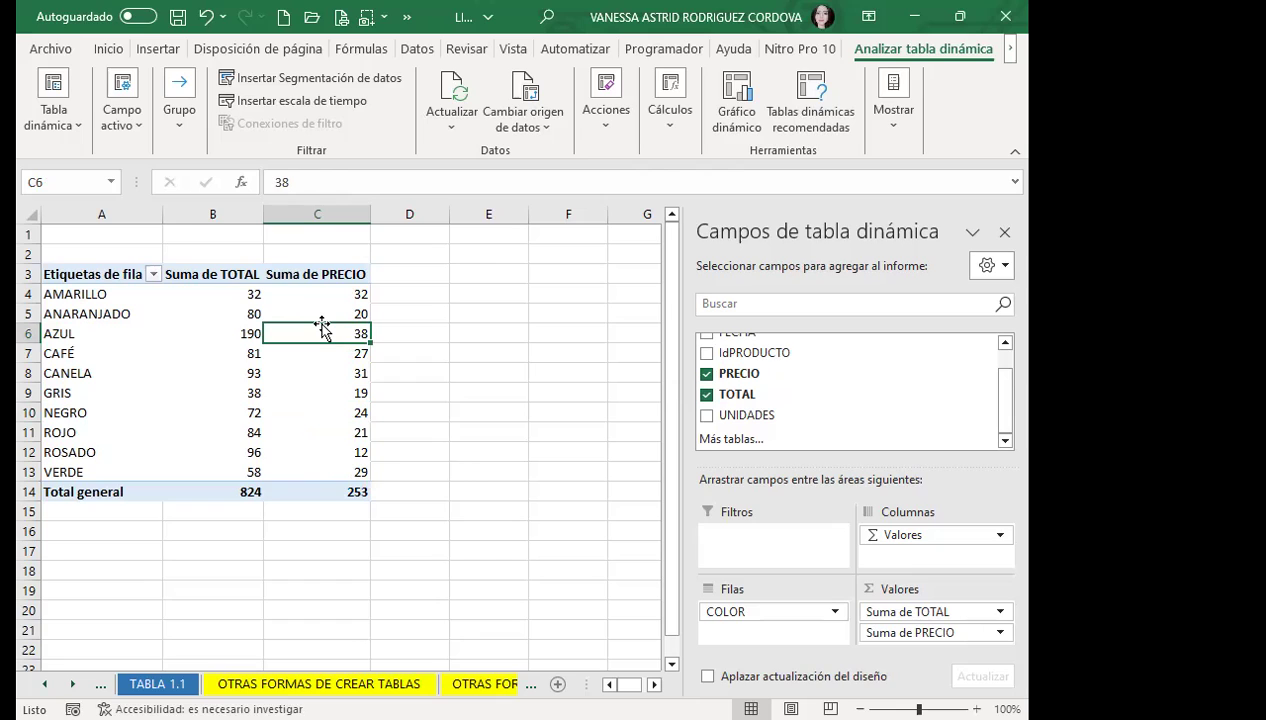
{"action": "left_click", "coordinate": [333, 390]}
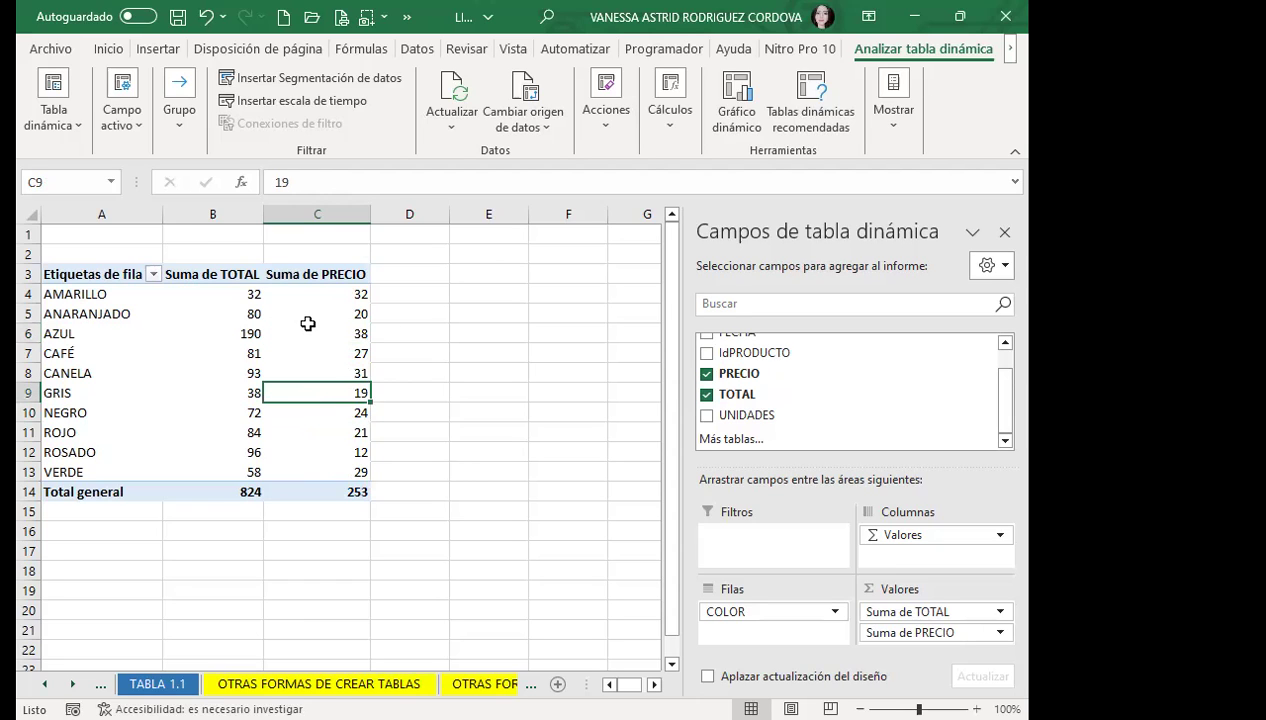
{"action": "left_click", "coordinate": [330, 293]}
{"action": "mouse_move", "coordinate": [356, 488]}
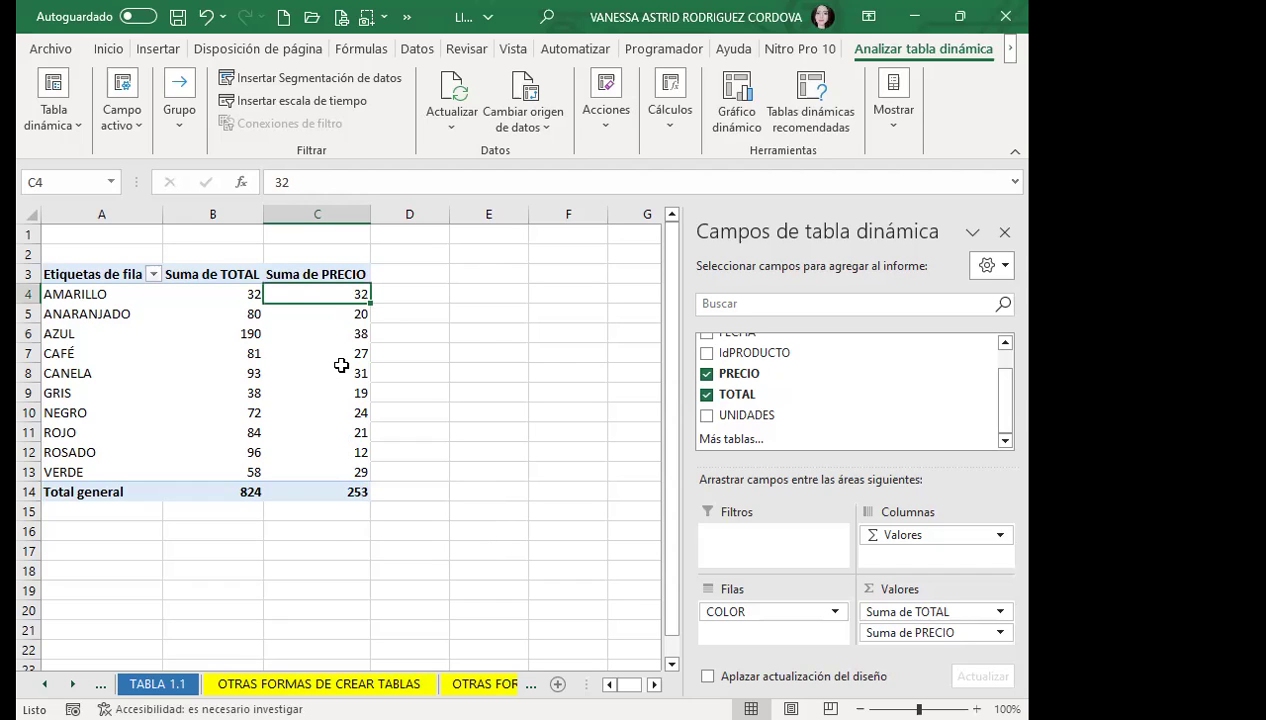
{"action": "mouse_move", "coordinate": [343, 342]}
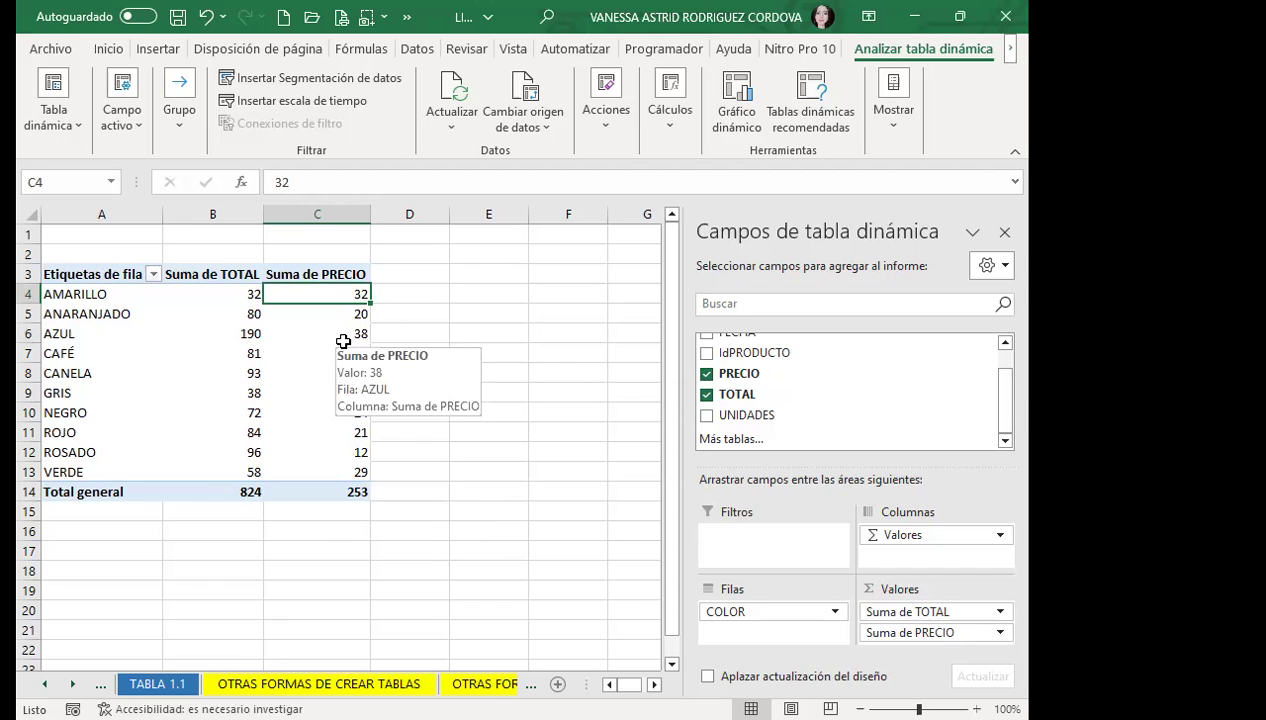
{"action": "left_click", "coordinate": [355, 334]}
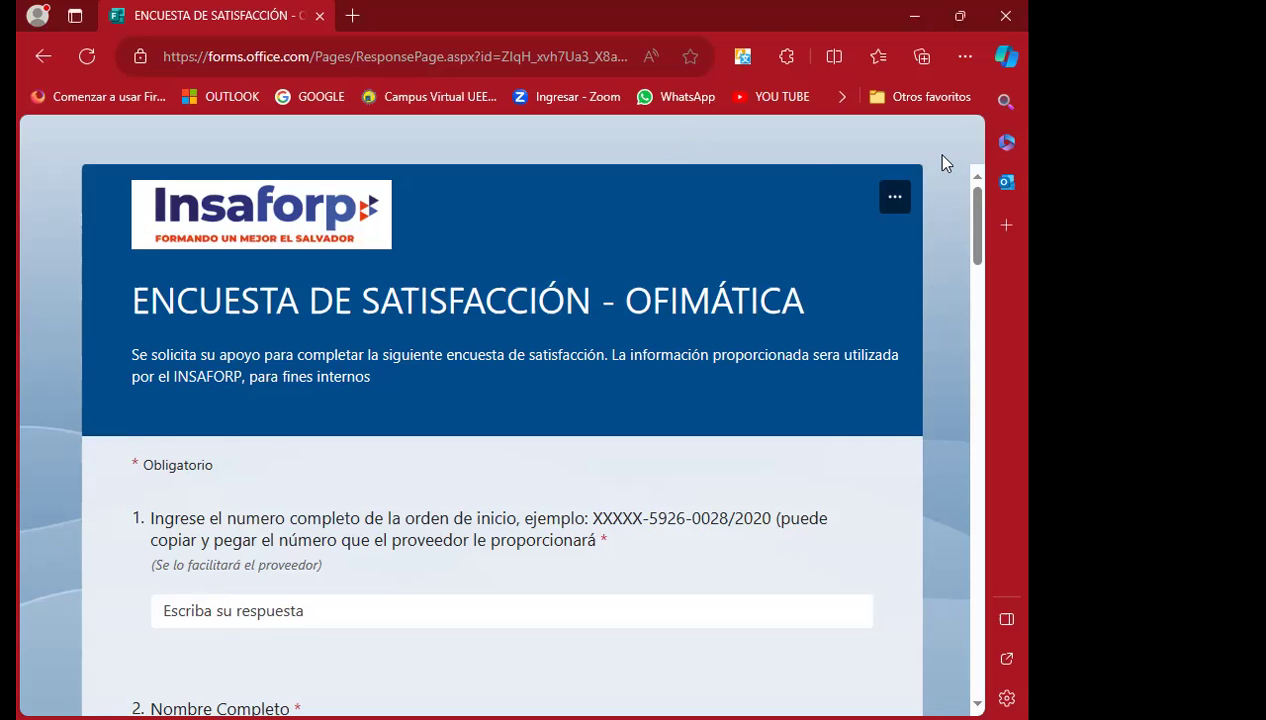
Select the start-order number answer box, then switch to the window holding the order number
{"action": "scroll", "coordinate": [305, 500], "scroll_direction": "down", "scroll_amount": 1}
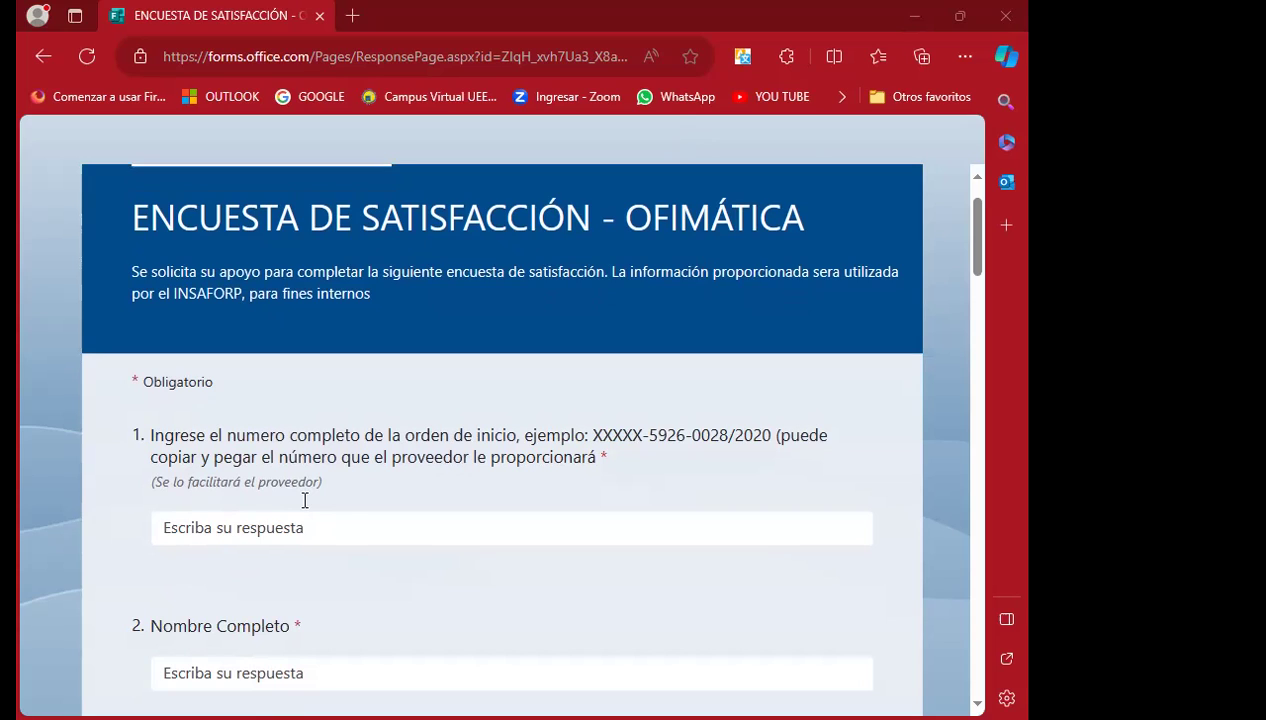
{"action": "left_click", "coordinate": [205, 537]}
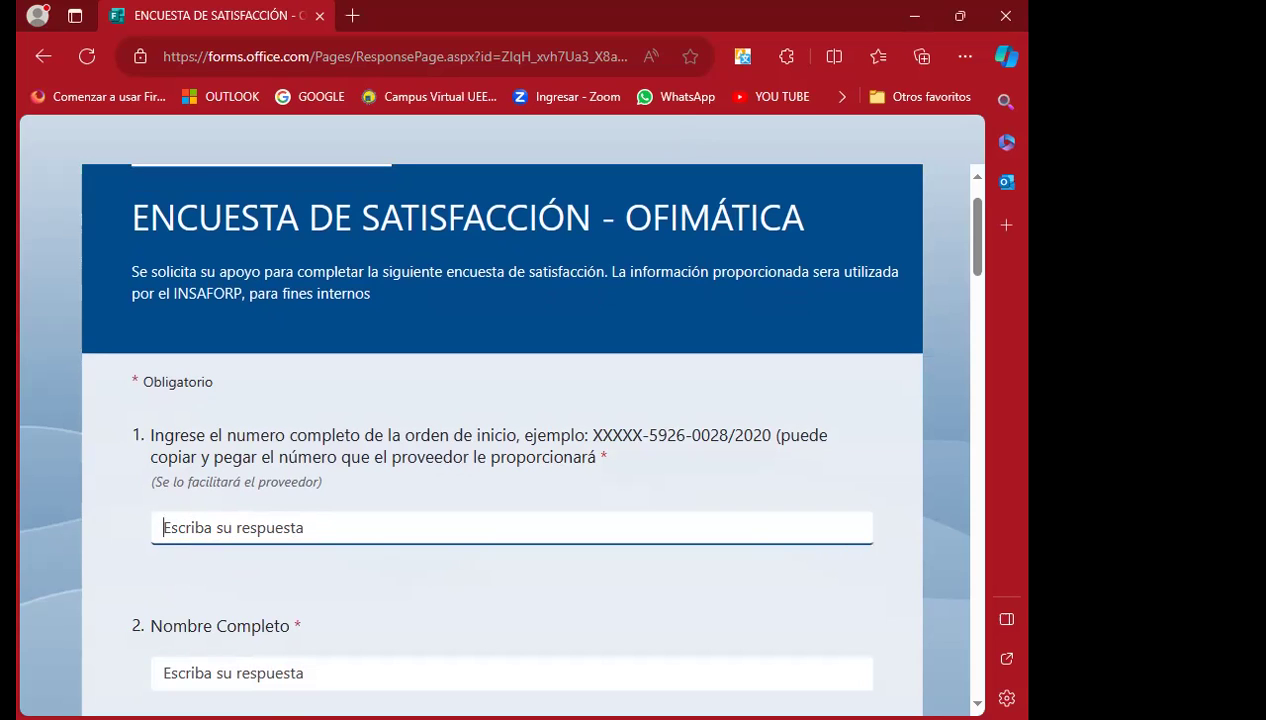
{"action": "key", "text": "alt+Tab"}
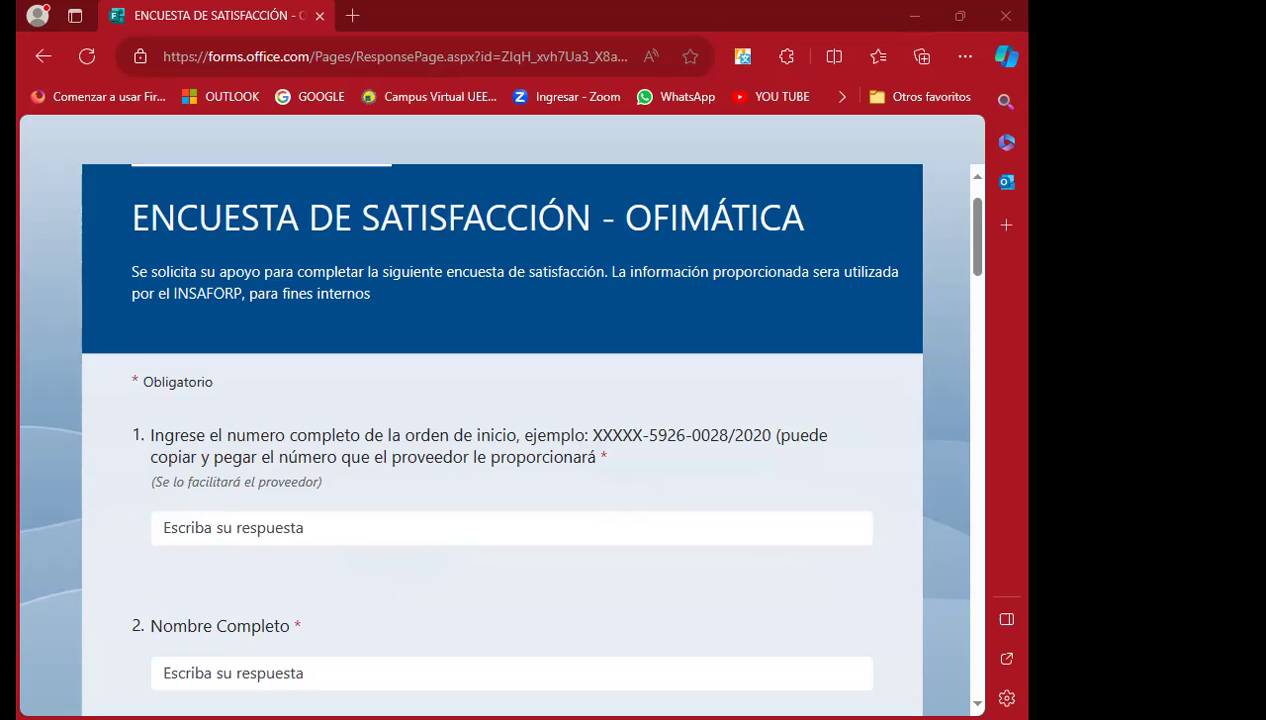
Paste the copied start-order number into question 1's answer box
{"action": "left_click", "coordinate": [164, 528]}
{"action": "key", "text": "ctrl+v"}
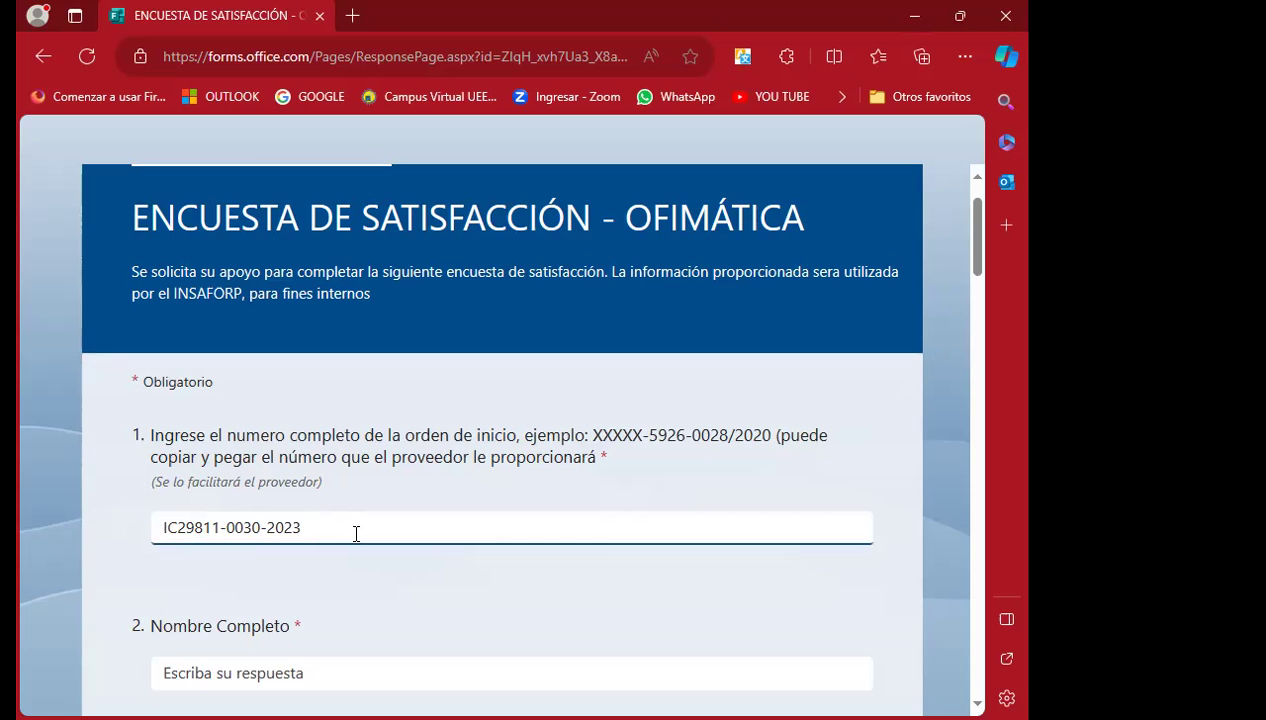
{"action": "scroll", "coordinate": [385, 478], "scroll_direction": "down", "scroll_amount": 1}
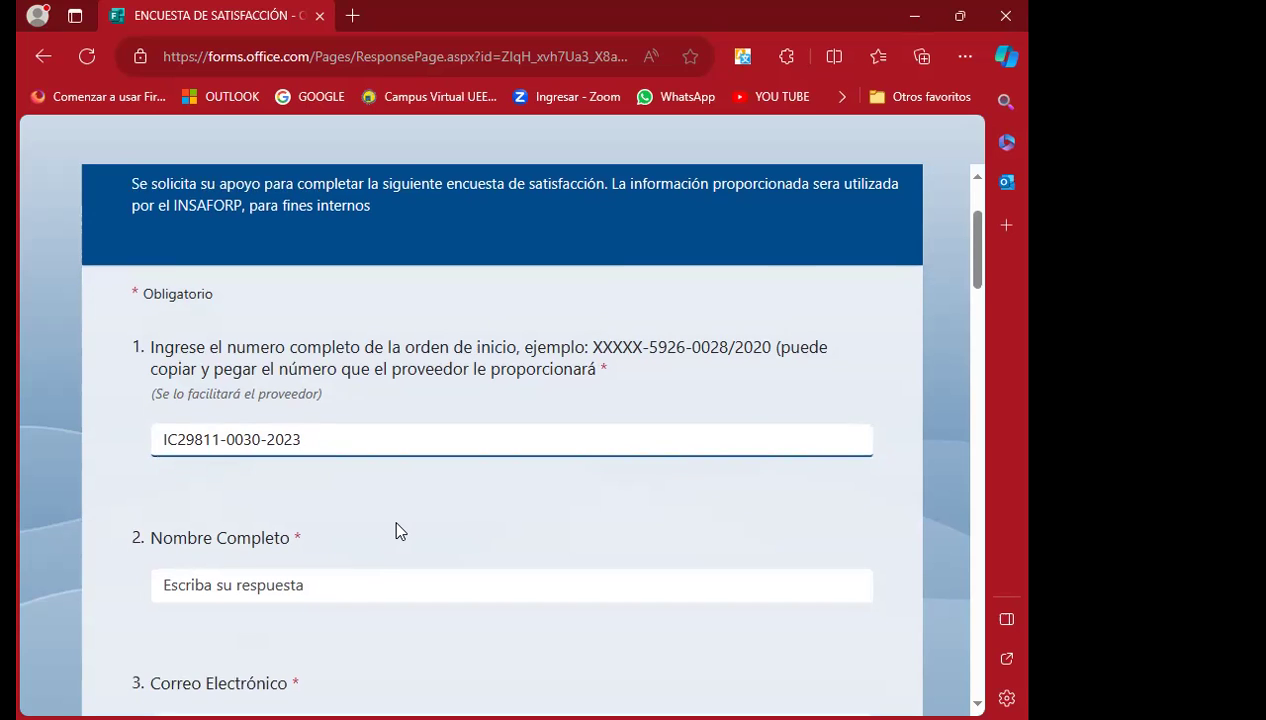
{"action": "scroll", "coordinate": [397, 522], "scroll_direction": "down", "scroll_amount": 1}
{"action": "scroll", "coordinate": [397, 522], "scroll_direction": "down", "scroll_amount": 1}
Step through the Nombre Completo, Correo Electrónico and Numero Celular fields, then scroll further down
{"action": "left_click", "coordinate": [215, 431]}
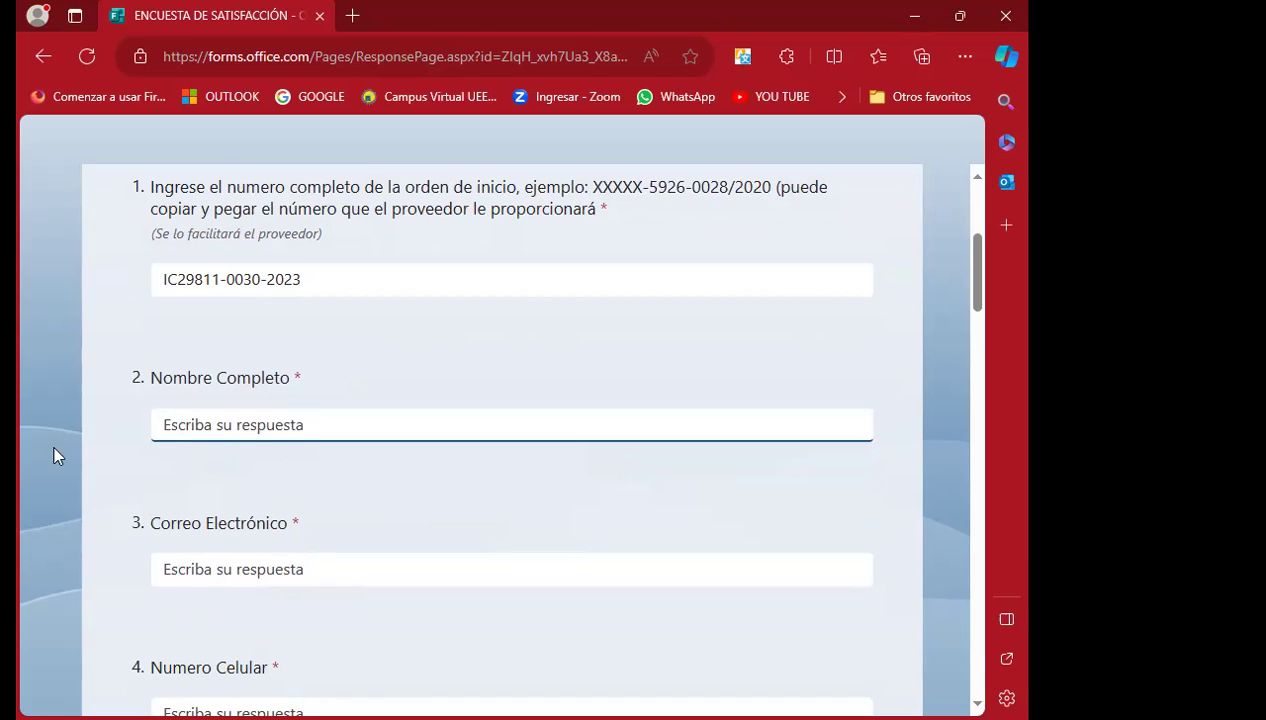
{"action": "left_click", "coordinate": [314, 378]}
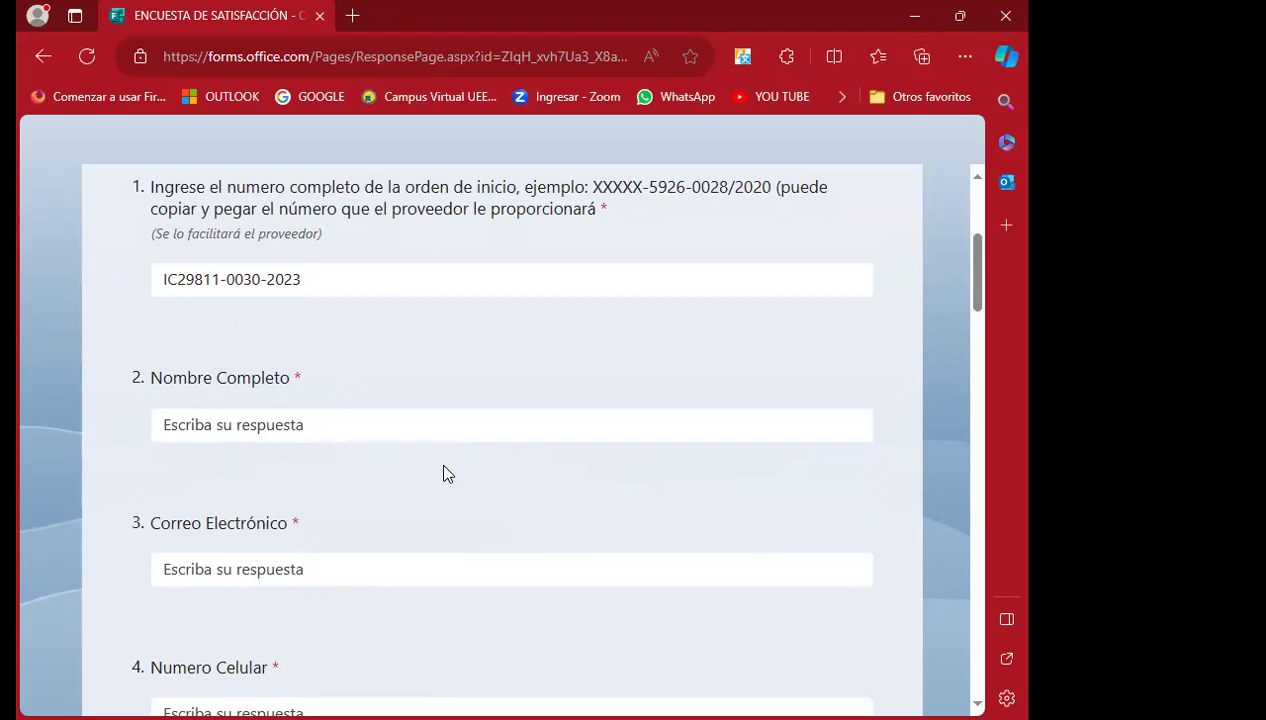
{"action": "scroll", "coordinate": [416, 486], "scroll_direction": "down", "scroll_amount": 1}
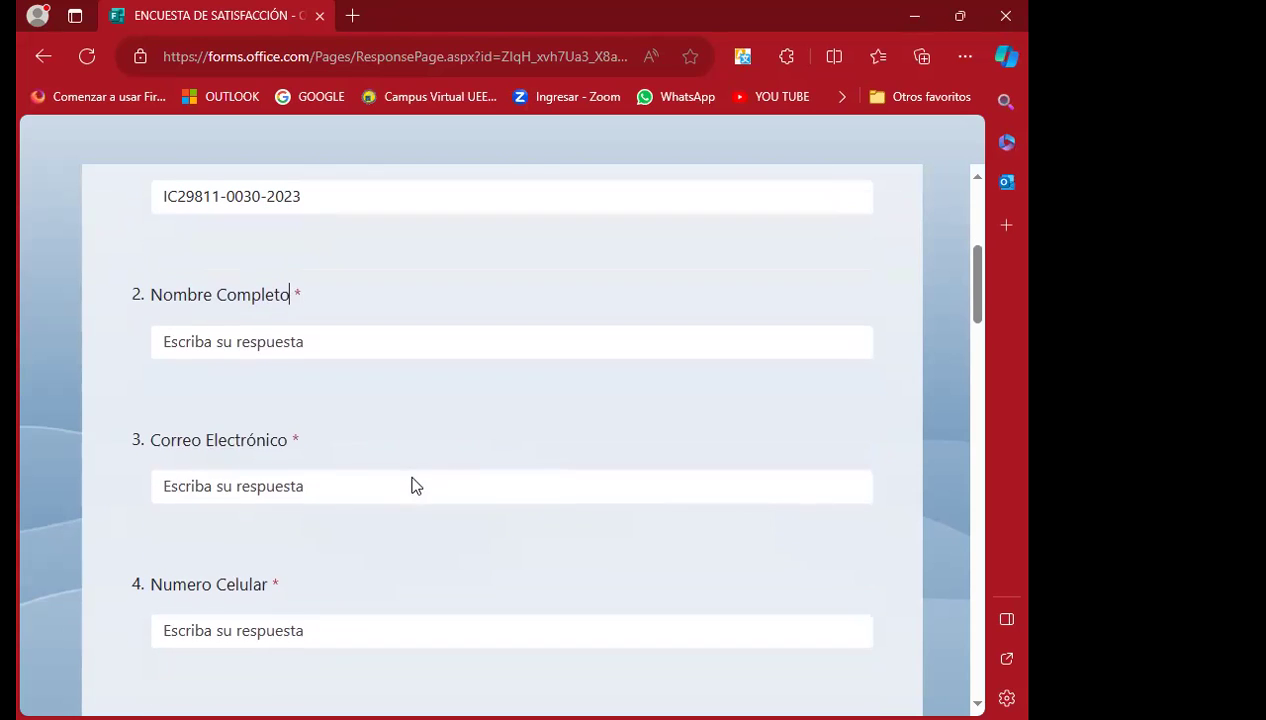
{"action": "left_click", "coordinate": [196, 481]}
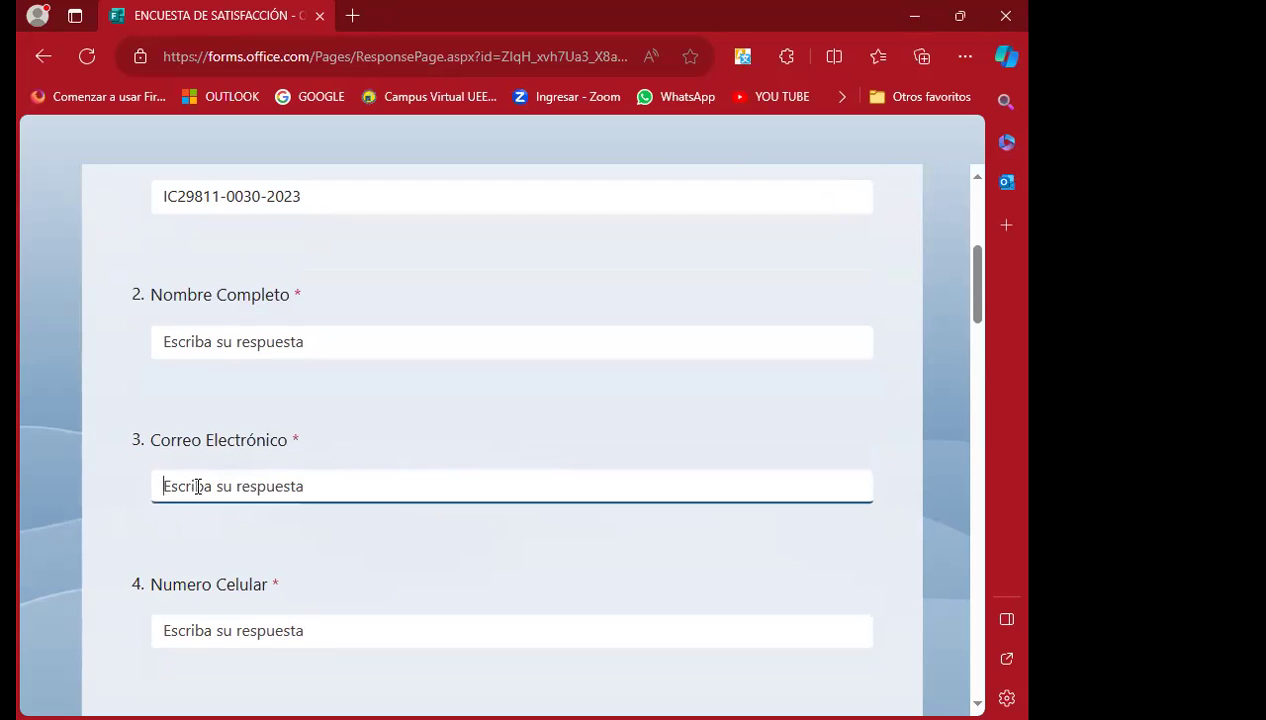
{"action": "scroll", "coordinate": [380, 488], "scroll_direction": "up", "scroll_amount": 1}
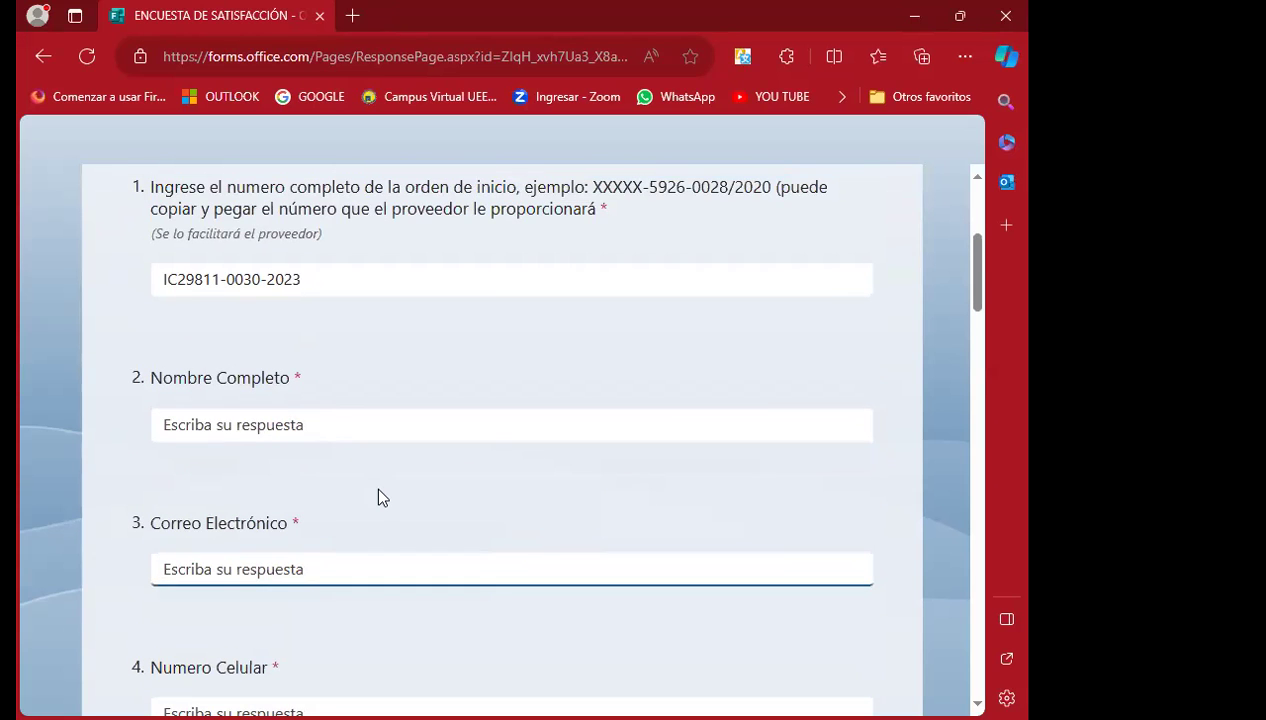
{"action": "scroll", "coordinate": [378, 478], "scroll_direction": "down", "scroll_amount": 2}
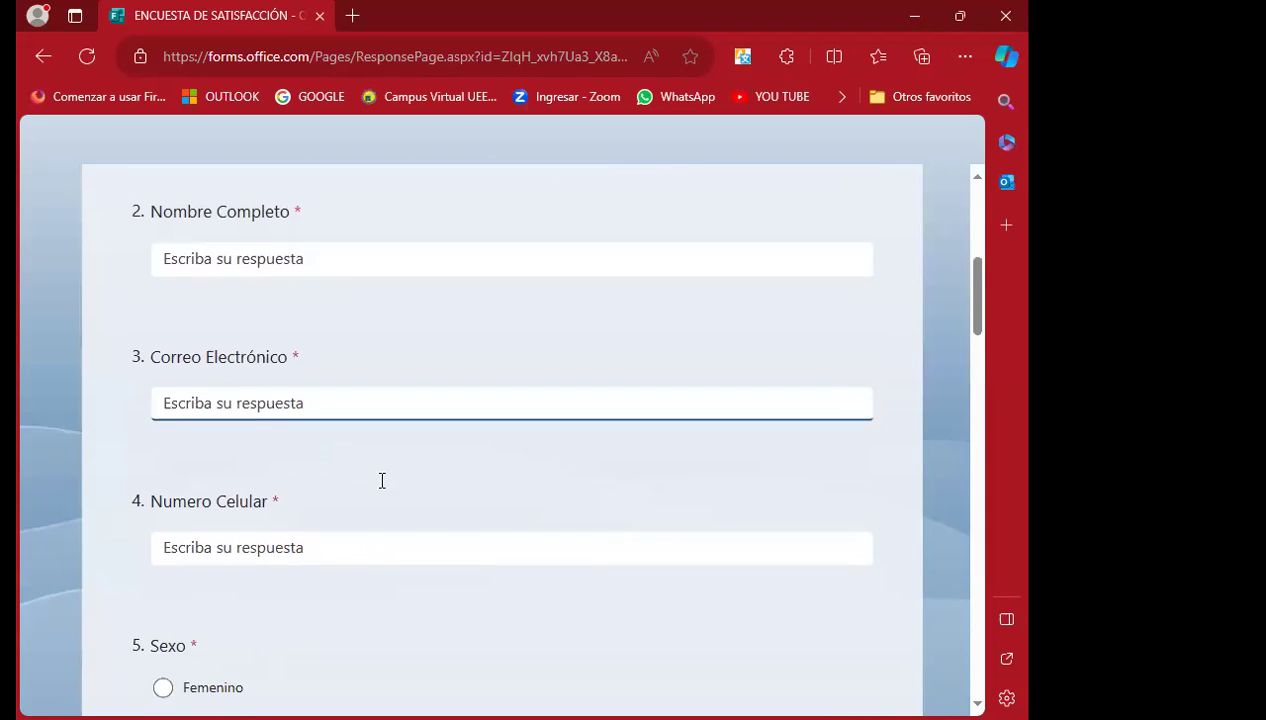
{"action": "scroll", "coordinate": [382, 481], "scroll_direction": "down", "scroll_amount": 1}
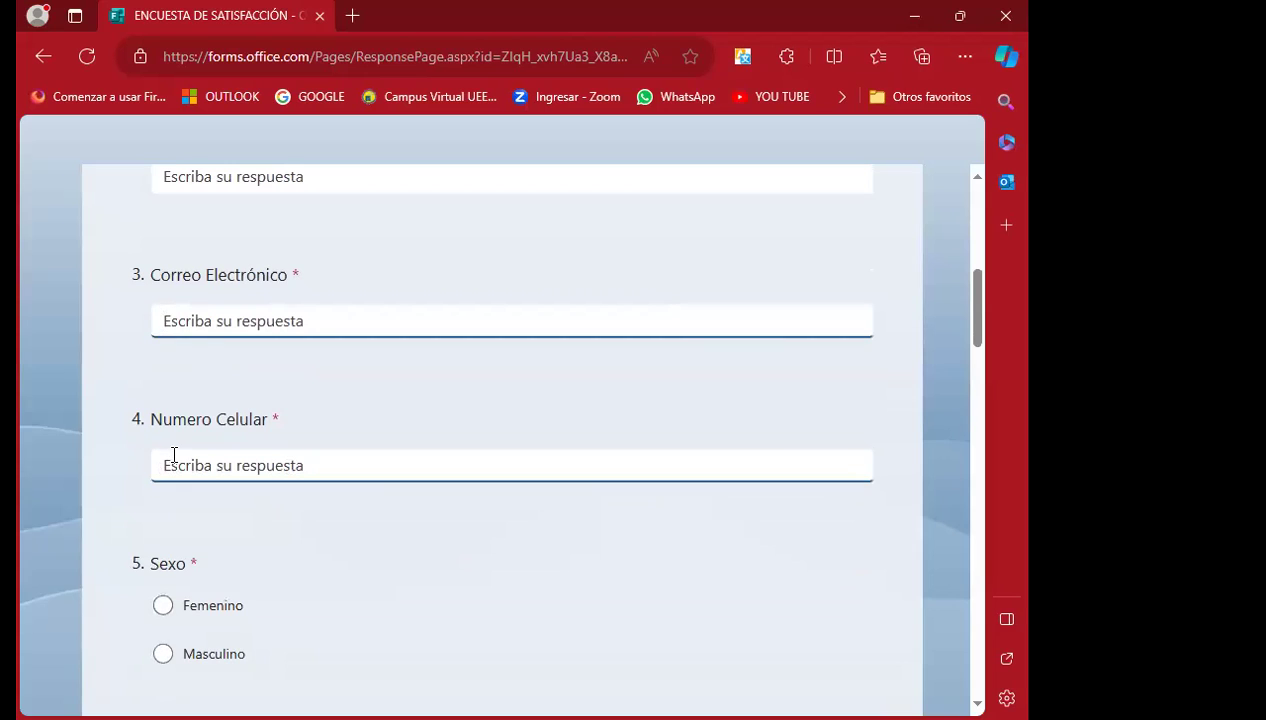
{"action": "left_click", "coordinate": [175, 466]}
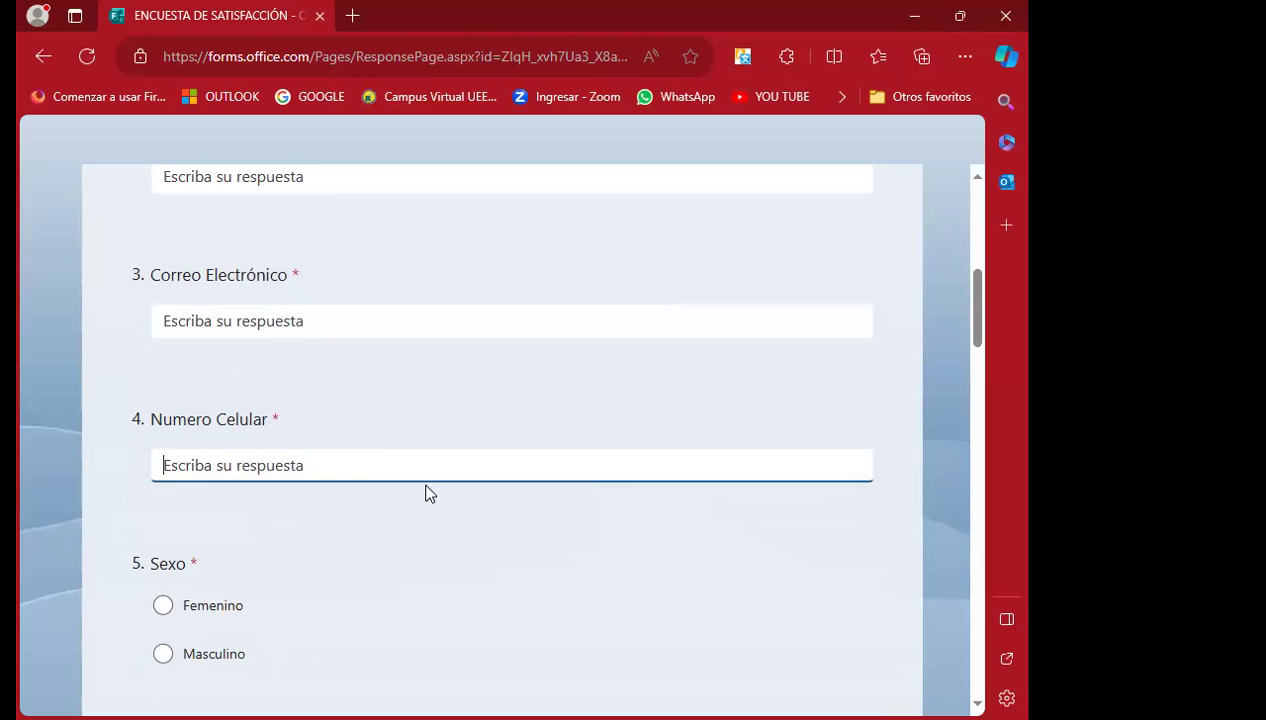
{"action": "scroll", "coordinate": [425, 492], "scroll_direction": "down", "scroll_amount": 1}
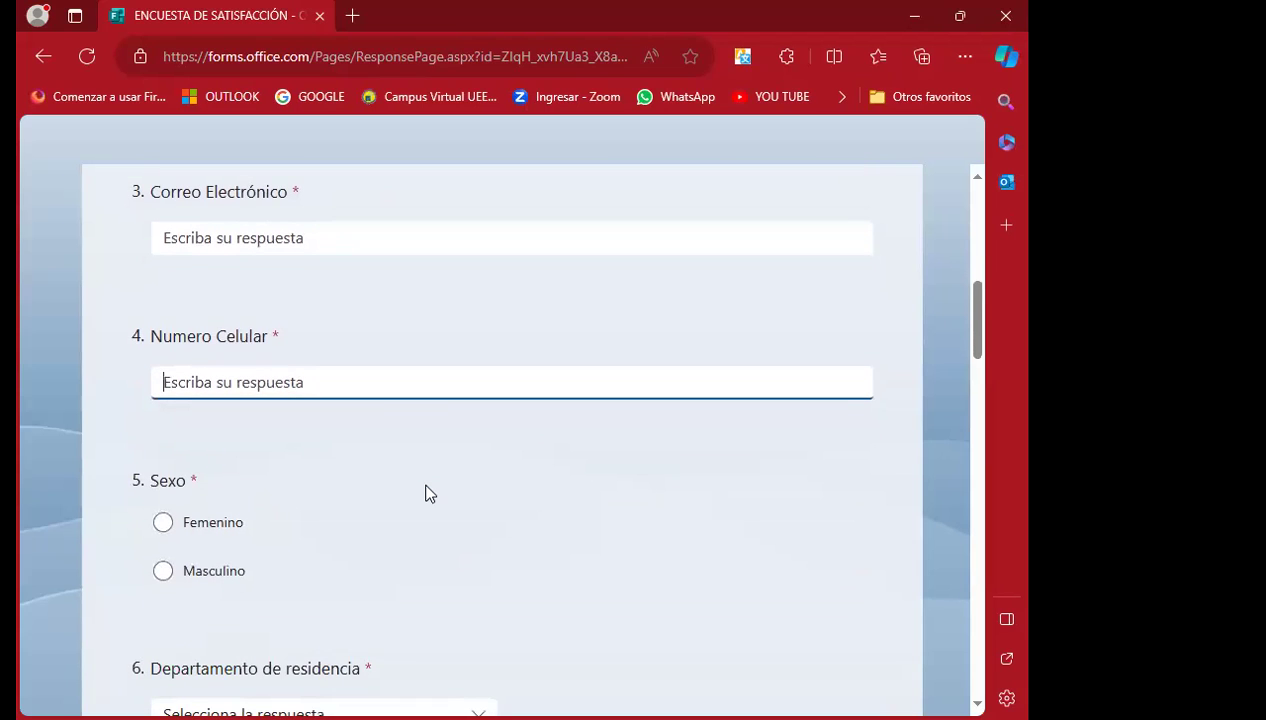
{"action": "scroll", "coordinate": [425, 492], "scroll_direction": "down", "scroll_amount": 2}
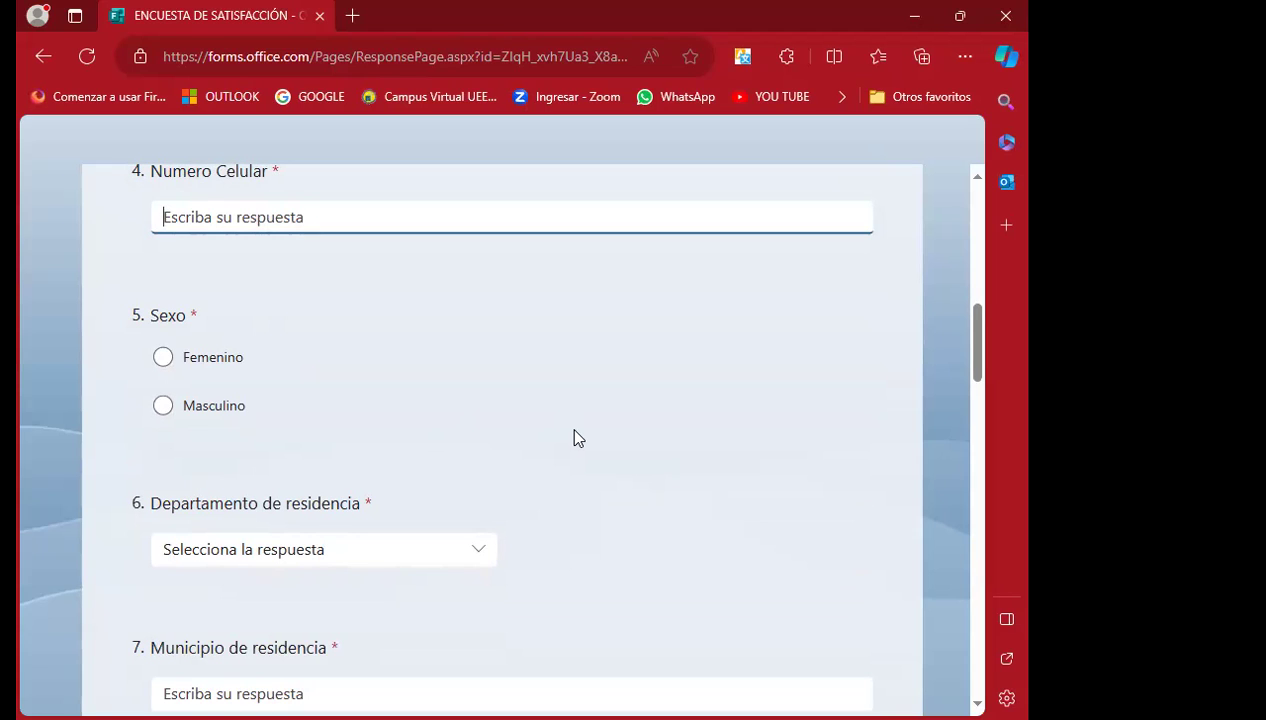
{"action": "scroll", "coordinate": [600, 440], "scroll_direction": "up", "scroll_amount": 5}
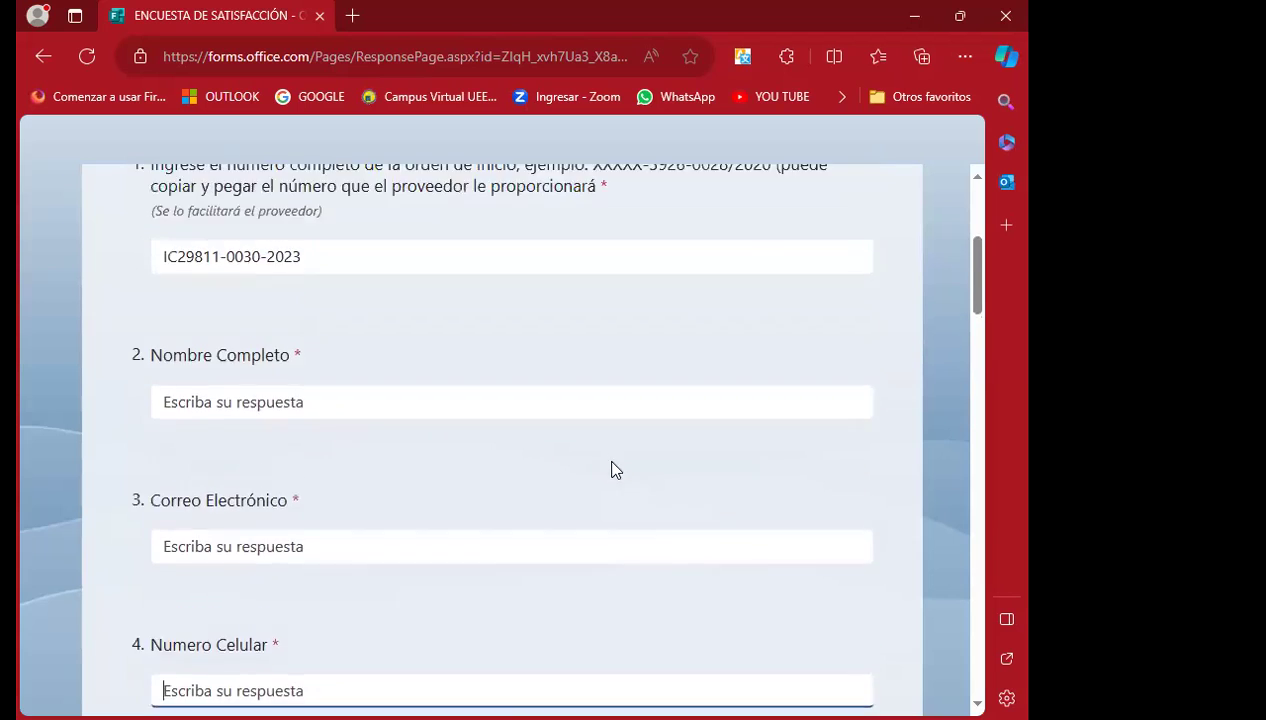
{"action": "scroll", "coordinate": [614, 480], "scroll_direction": "up", "scroll_amount": 2}
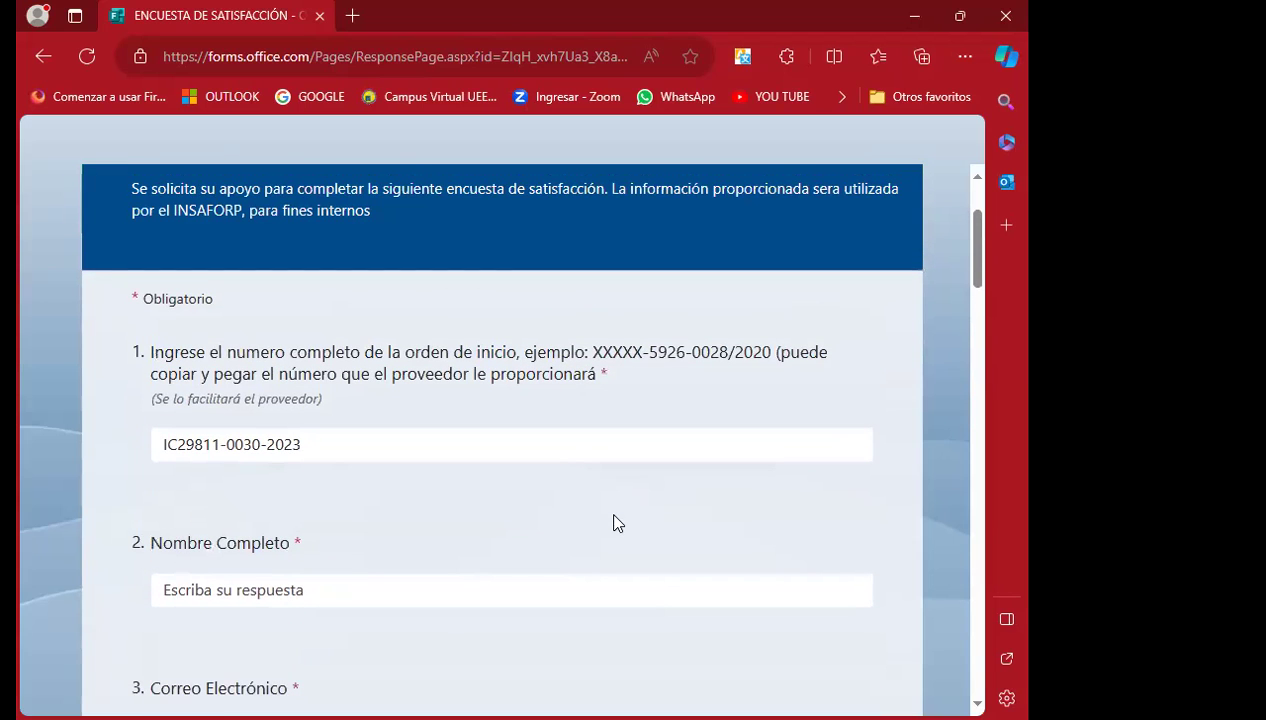
{"action": "scroll", "coordinate": [614, 522], "scroll_direction": "down", "scroll_amount": 2}
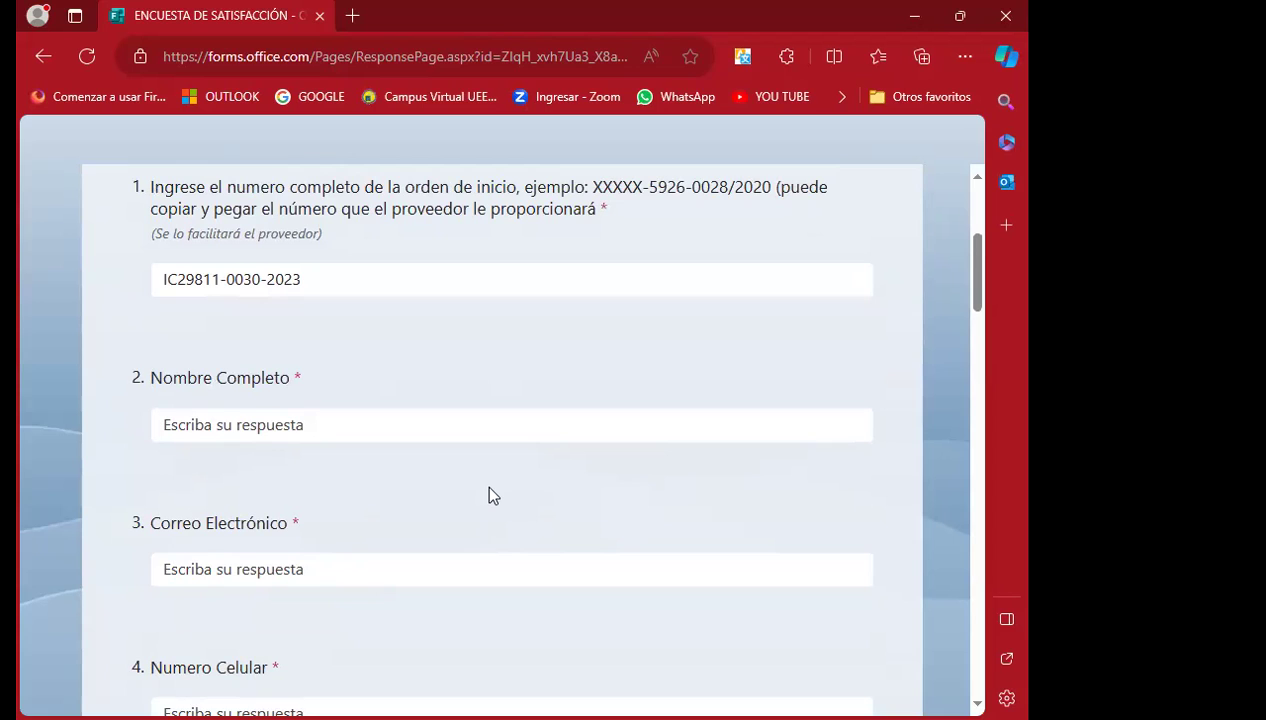
{"action": "scroll", "coordinate": [488, 495], "scroll_direction": "down", "scroll_amount": 2}
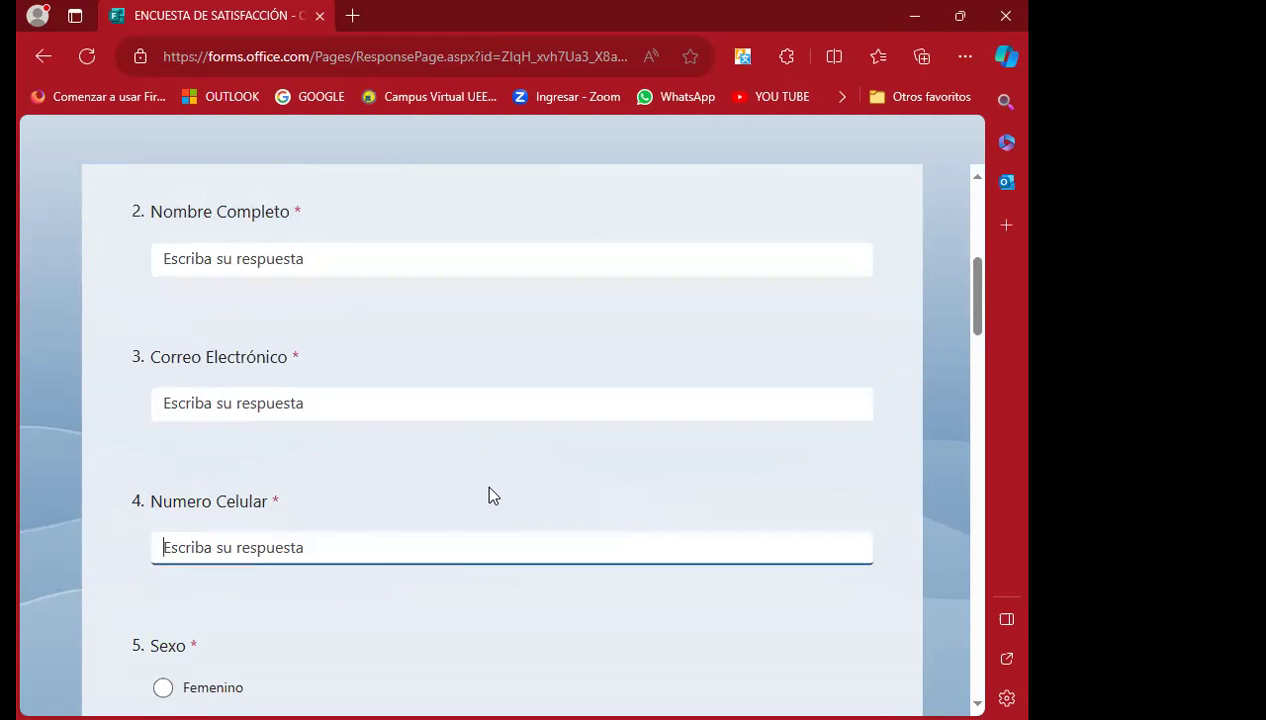
{"action": "scroll", "coordinate": [489, 494], "scroll_direction": "down", "scroll_amount": 1}
{"action": "scroll", "coordinate": [372, 515], "scroll_direction": "down", "scroll_amount": 2}
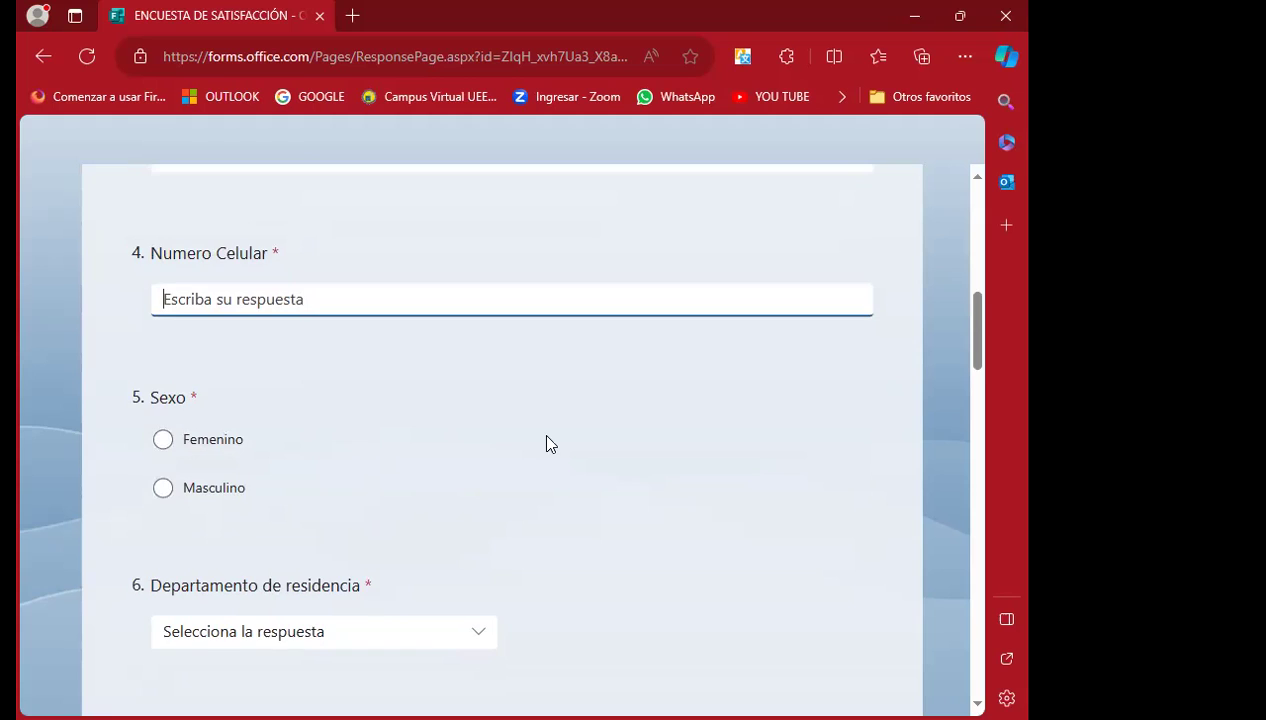
{"action": "scroll", "coordinate": [545, 440], "scroll_direction": "down", "scroll_amount": 3}
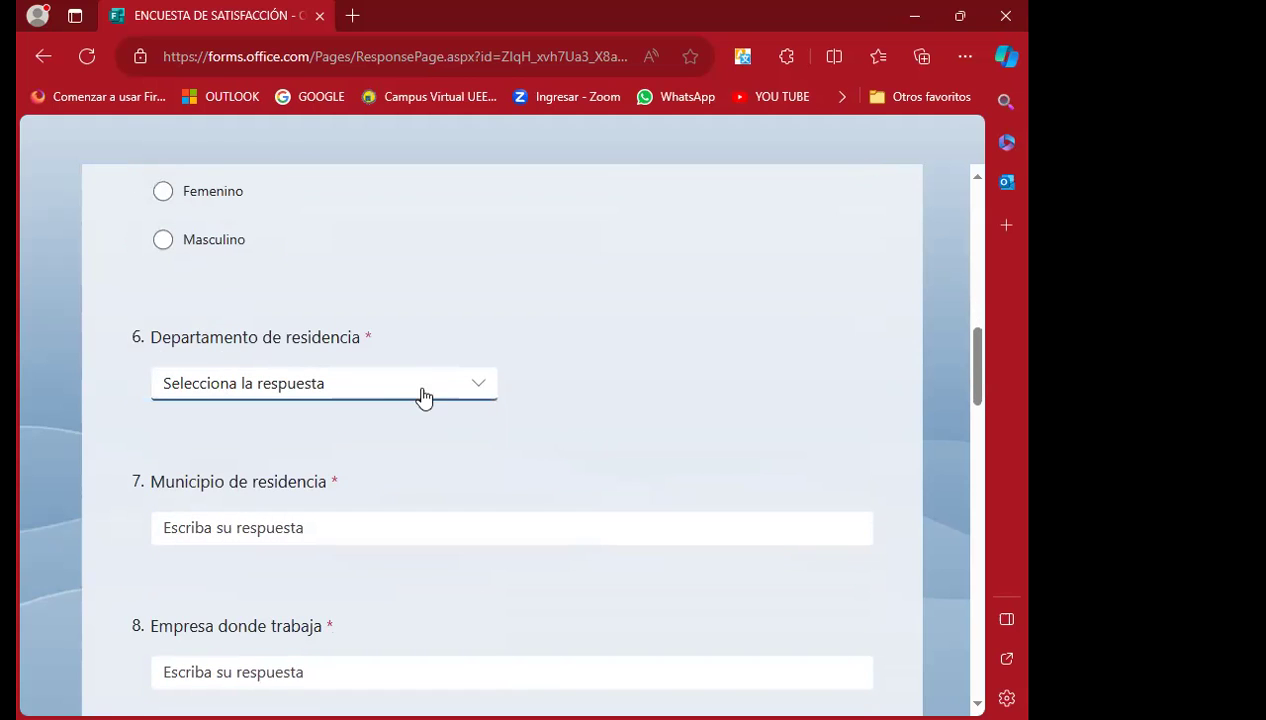
Close question 6's department list unchosen and select the Municipio de residencia answer box
{"action": "left_click", "coordinate": [487, 388]}
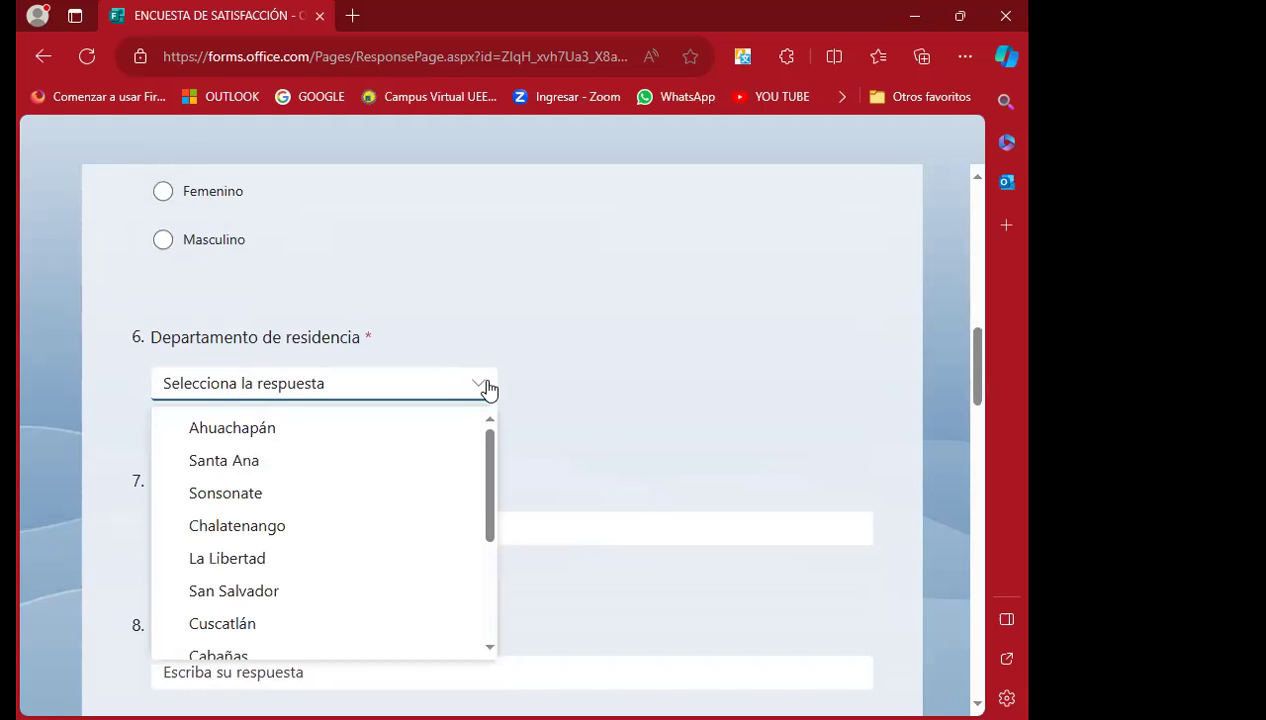
{"action": "scroll", "coordinate": [534, 380], "scroll_direction": "down", "scroll_amount": 1}
{"action": "scroll", "coordinate": [440, 427], "scroll_direction": "down", "scroll_amount": 1}
{"action": "scroll", "coordinate": [442, 428], "scroll_direction": "down", "scroll_amount": 2}
{"action": "scroll", "coordinate": [442, 428], "scroll_direction": "down", "scroll_amount": 1}
{"action": "left_click", "coordinate": [641, 300]}
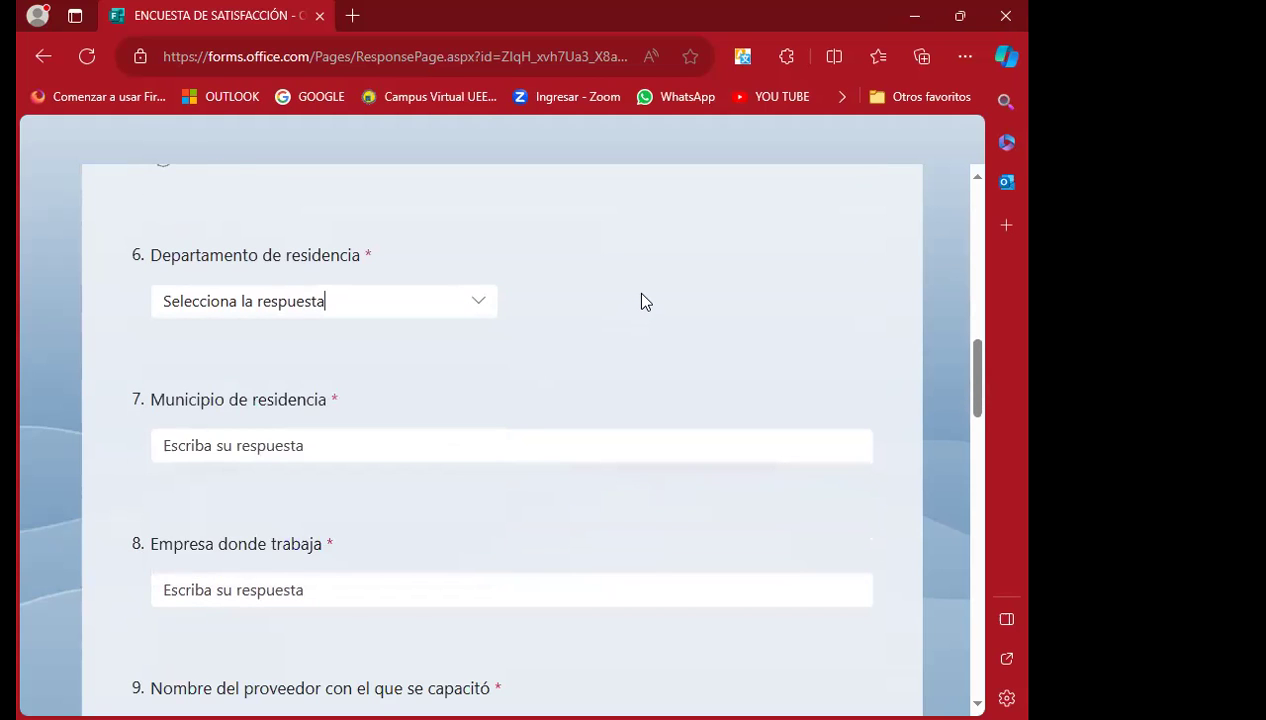
{"action": "left_click", "coordinate": [211, 445]}
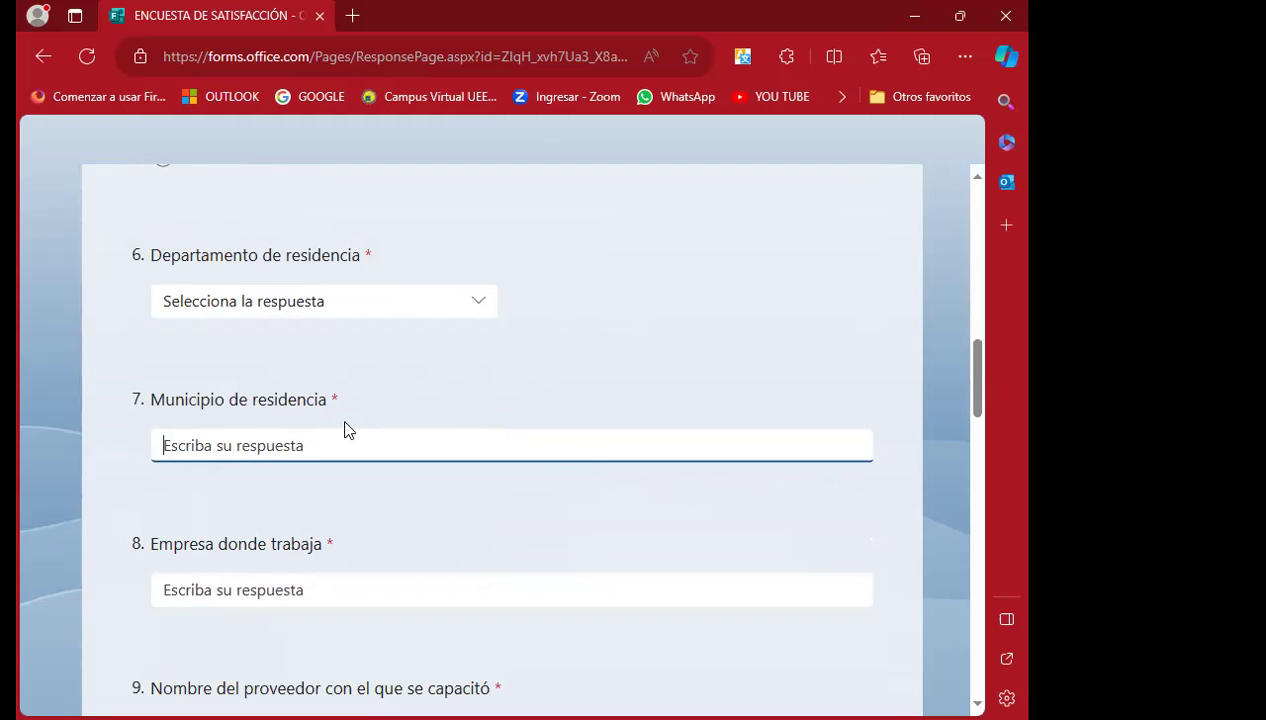
{"action": "scroll", "coordinate": [277, 435], "scroll_direction": "down", "scroll_amount": 2}
Put the focus in question 8's Empresa donde trabaja answer field
{"action": "left_click", "coordinate": [277, 435]}
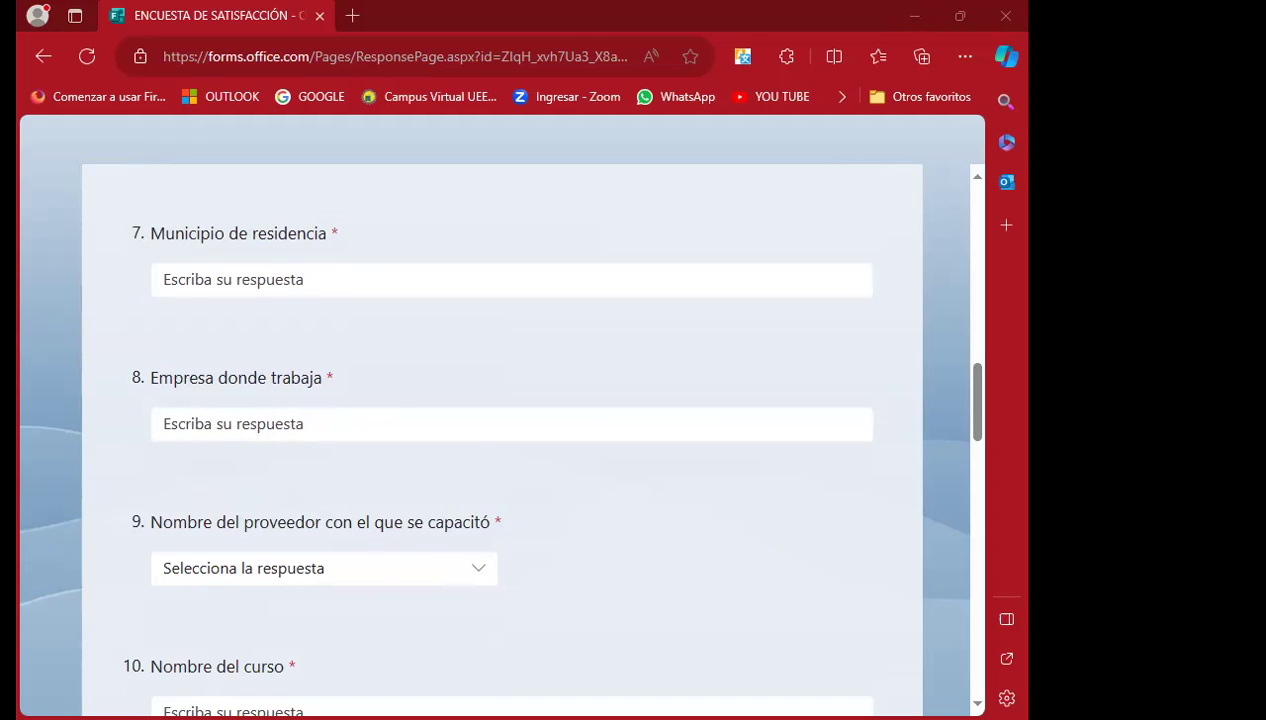
{"action": "key", "text": "Tab"}
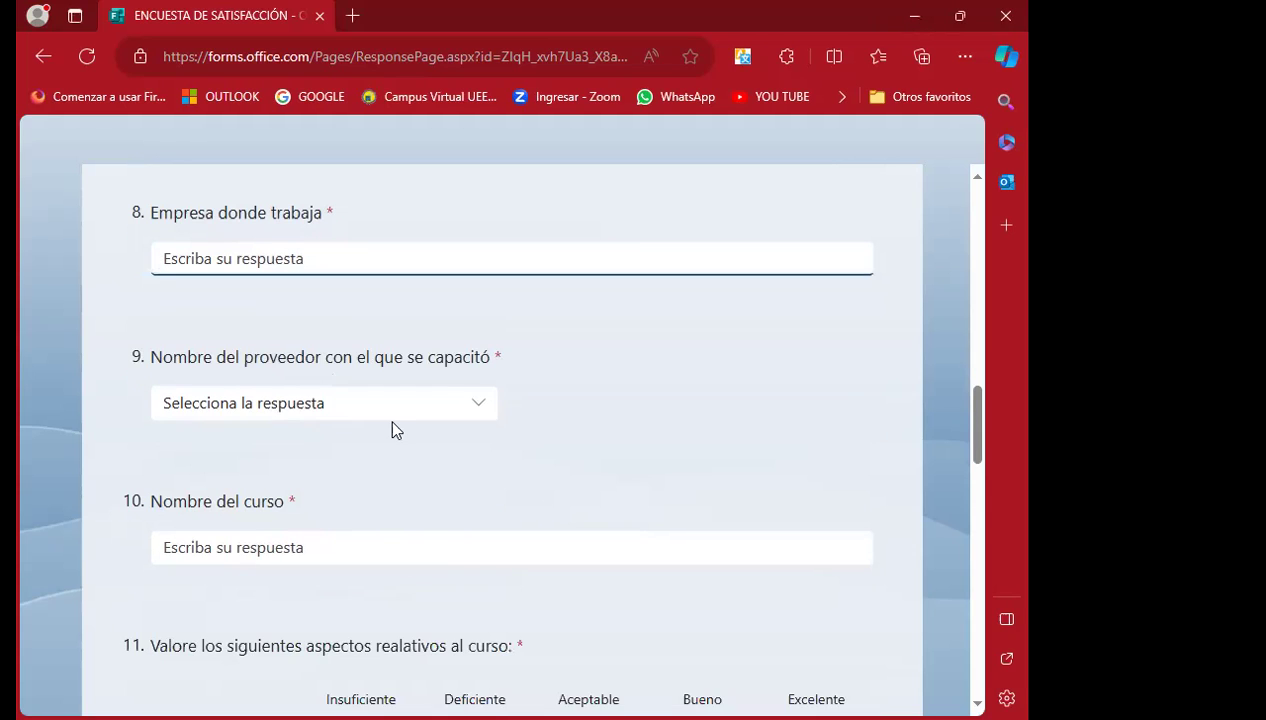
Choose REGAL PRODUCTS INC. EL SALVADOR INTERNATIONAL, S.A. DE C.V. as question 9's training provider
{"action": "left_click", "coordinate": [478, 412]}
{"action": "scroll", "coordinate": [380, 410], "scroll_direction": "down", "scroll_amount": 3}
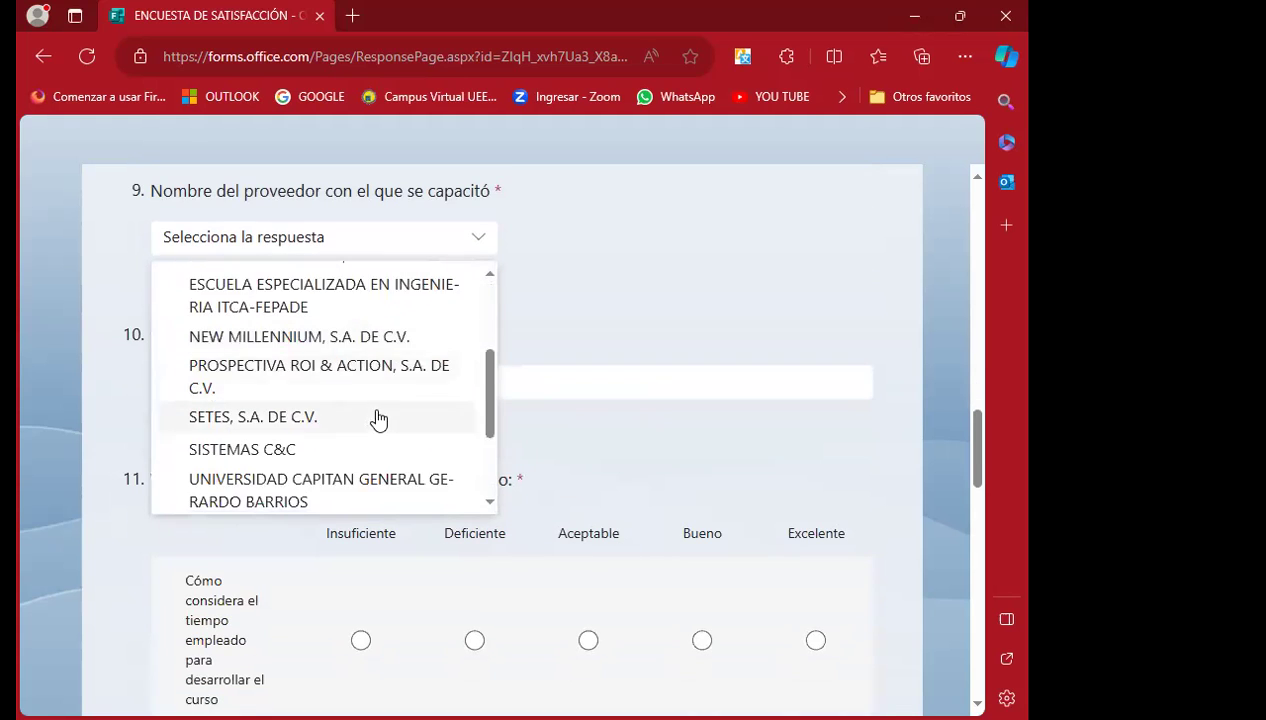
{"action": "scroll", "coordinate": [378, 420], "scroll_direction": "down", "scroll_amount": 3}
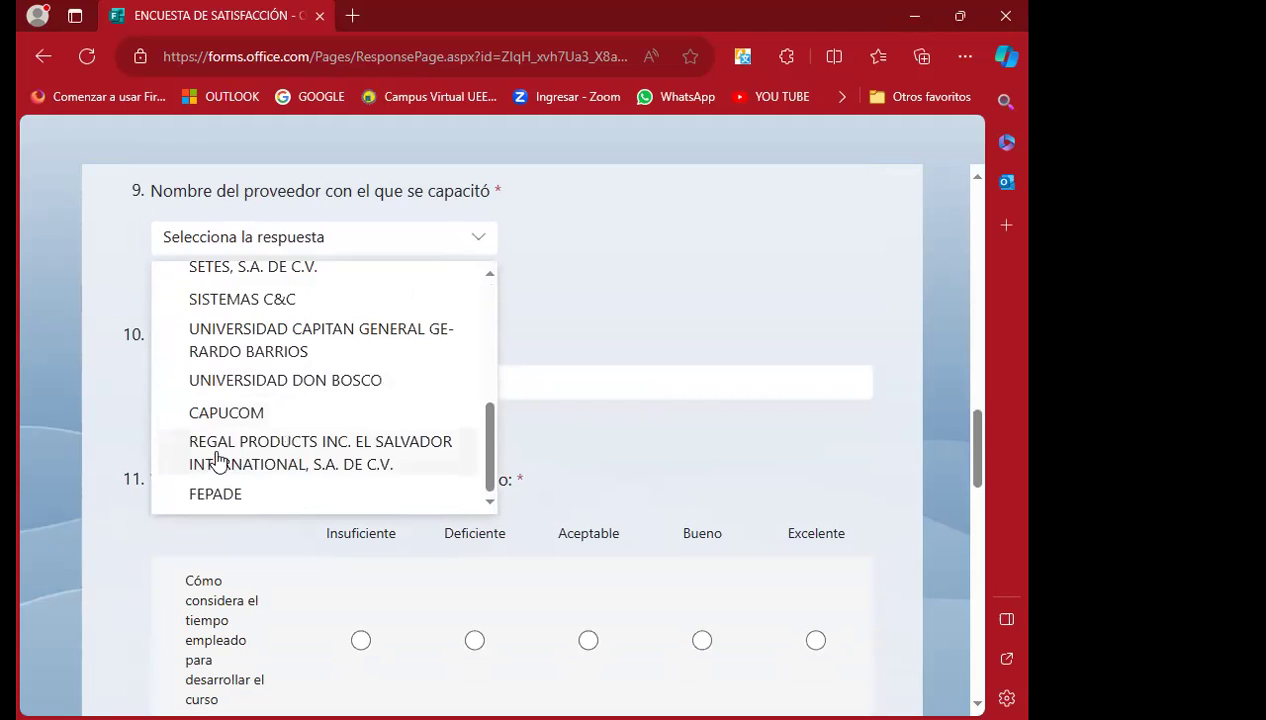
{"action": "left_click", "coordinate": [218, 460]}
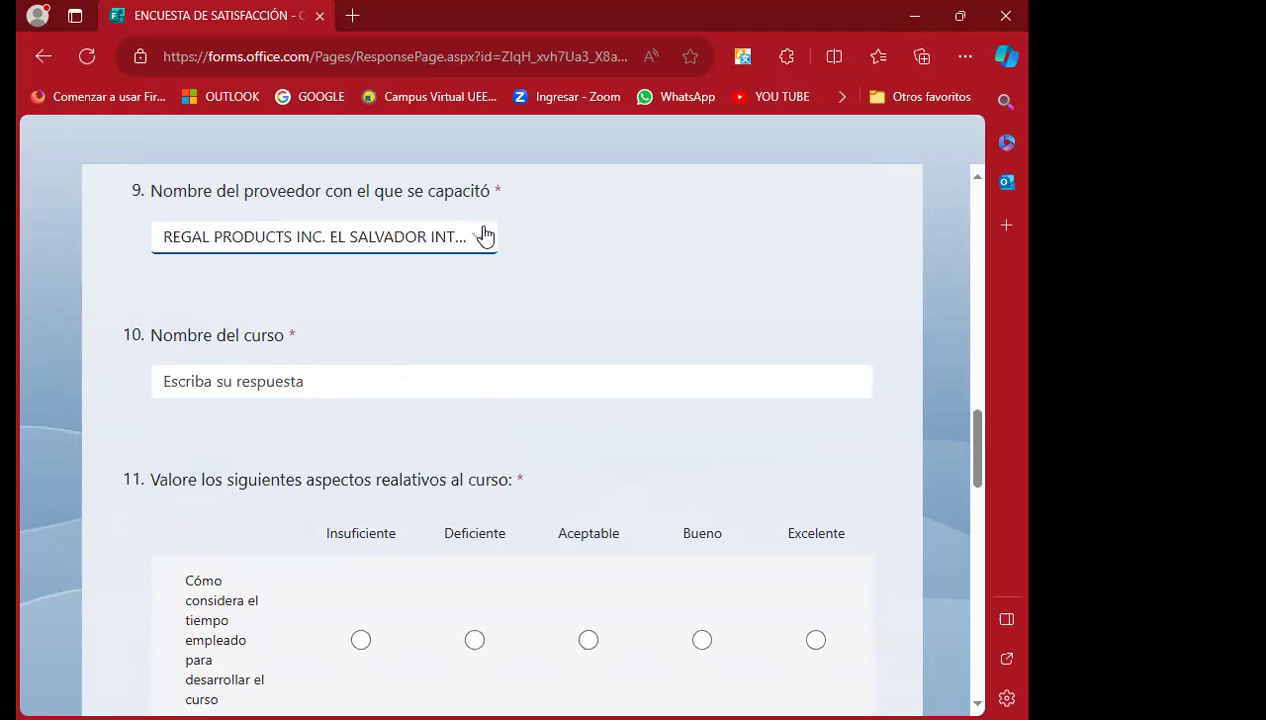
Review the provider list again, then close it with REGAL PRODUCTS still selected
{"action": "left_click", "coordinate": [483, 232]}
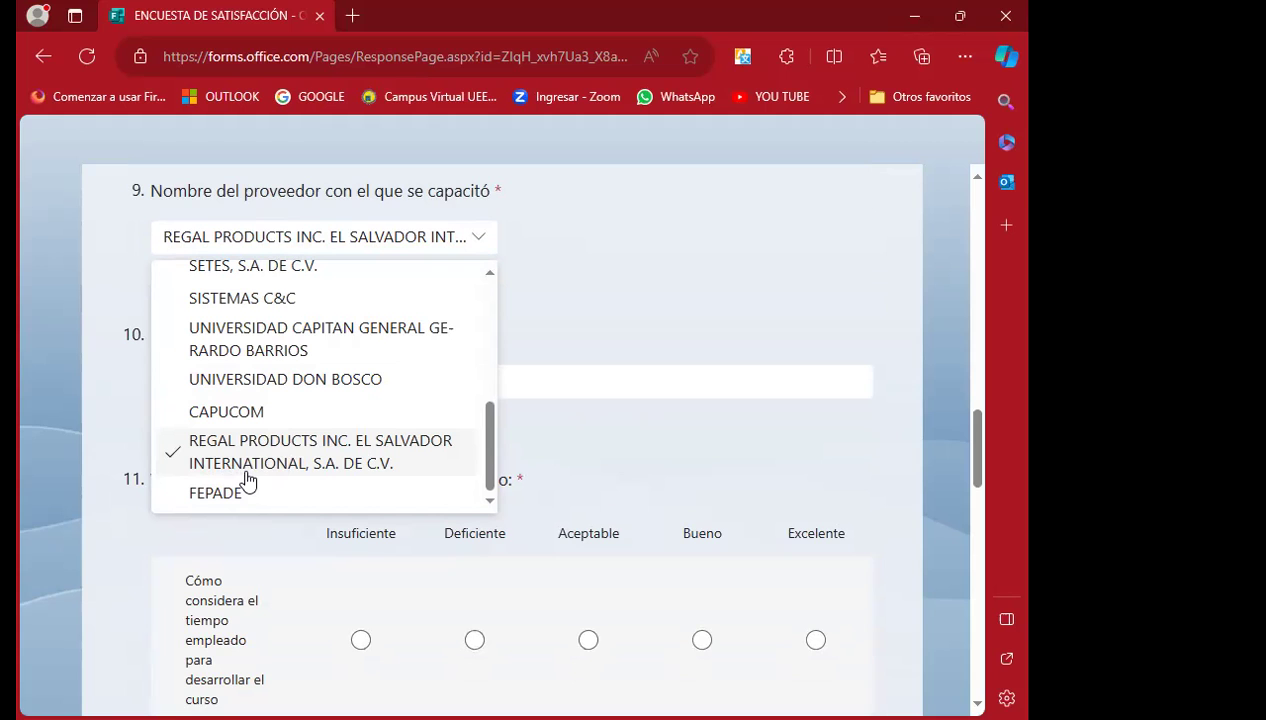
{"action": "scroll", "coordinate": [299, 410], "scroll_direction": "up", "scroll_amount": 1}
{"action": "scroll", "coordinate": [299, 410], "scroll_direction": "up", "scroll_amount": 1}
{"action": "scroll", "coordinate": [299, 410], "scroll_direction": "up", "scroll_amount": 1}
{"action": "scroll", "coordinate": [299, 410], "scroll_direction": "up", "scroll_amount": 2}
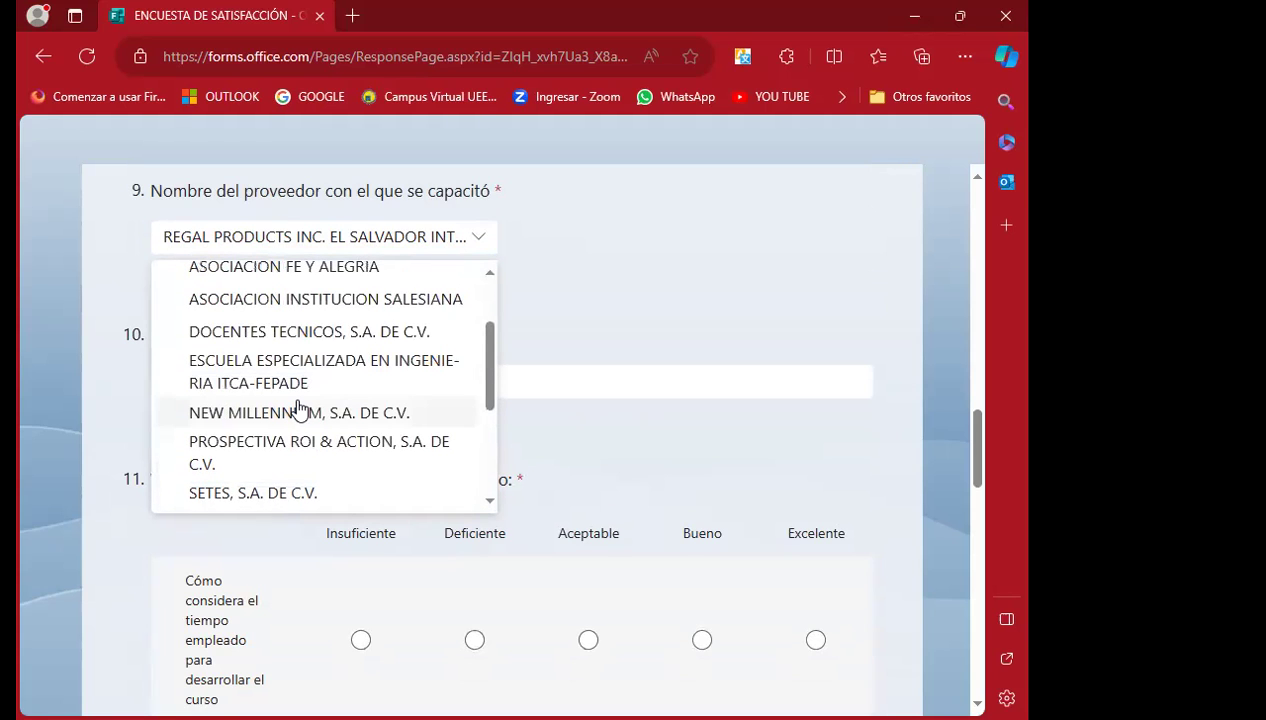
{"action": "scroll", "coordinate": [299, 408], "scroll_direction": "up", "scroll_amount": 1}
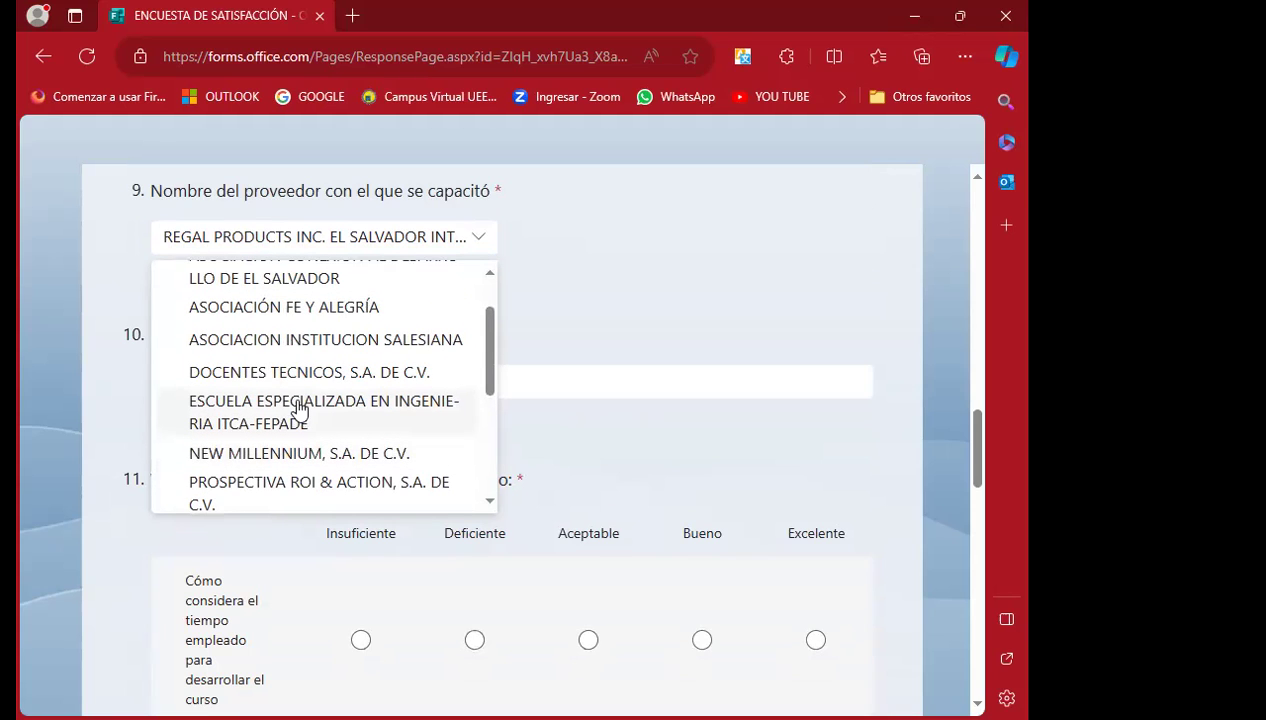
{"action": "scroll", "coordinate": [299, 408], "scroll_direction": "up", "scroll_amount": 1}
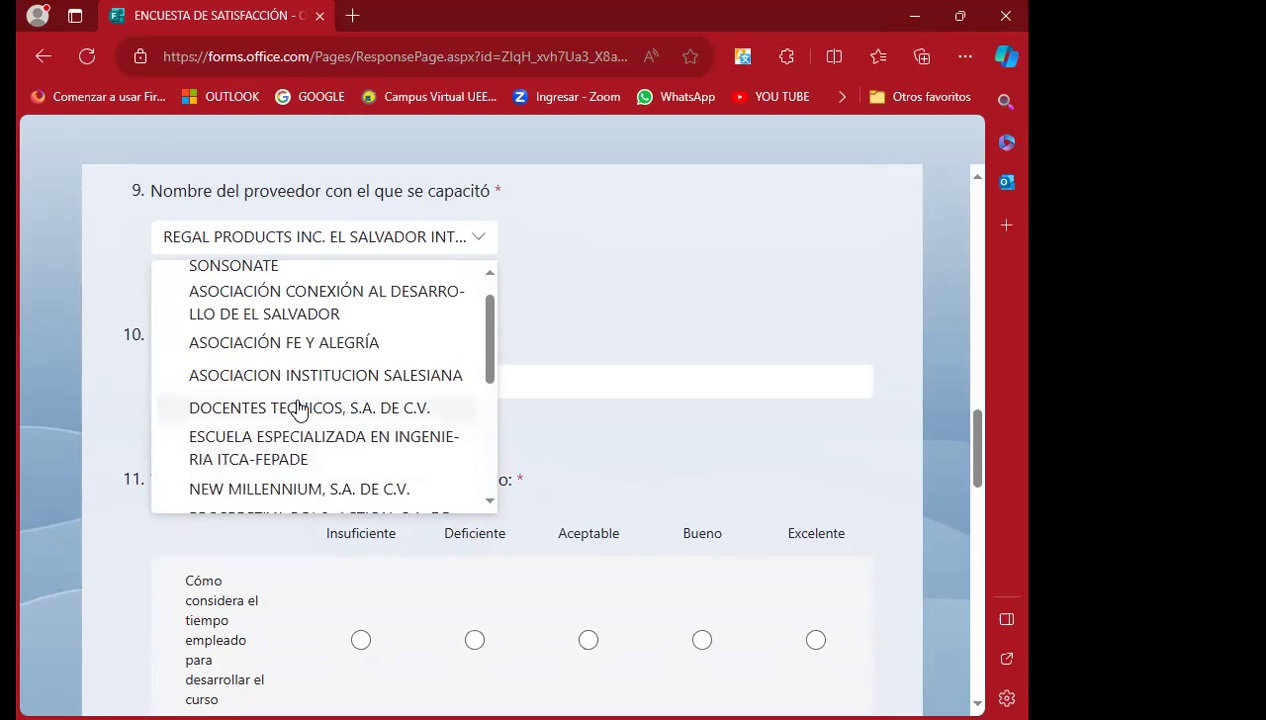
{"action": "scroll", "coordinate": [299, 408], "scroll_direction": "up", "scroll_amount": 1}
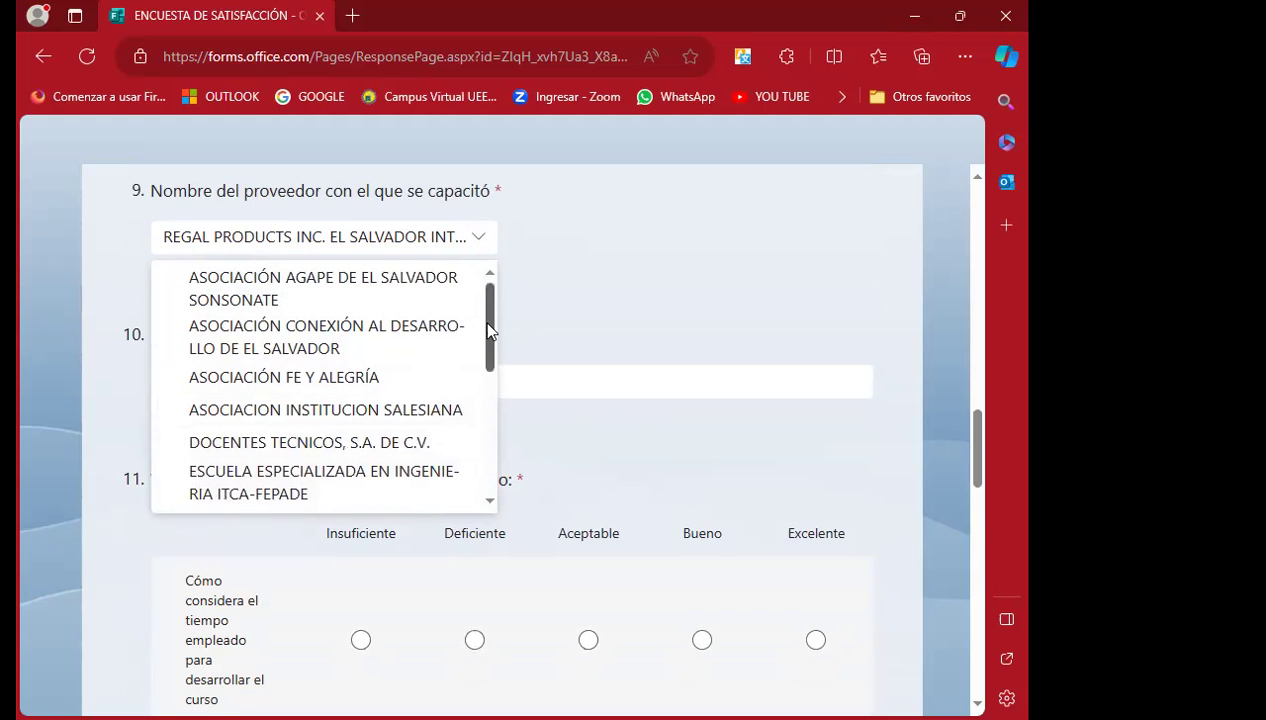
{"action": "left_click_drag", "start_coordinate": [489, 330], "coordinate": [487, 480]}
{"action": "left_click", "coordinate": [565, 309]}
{"action": "left_click", "coordinate": [220, 384]}
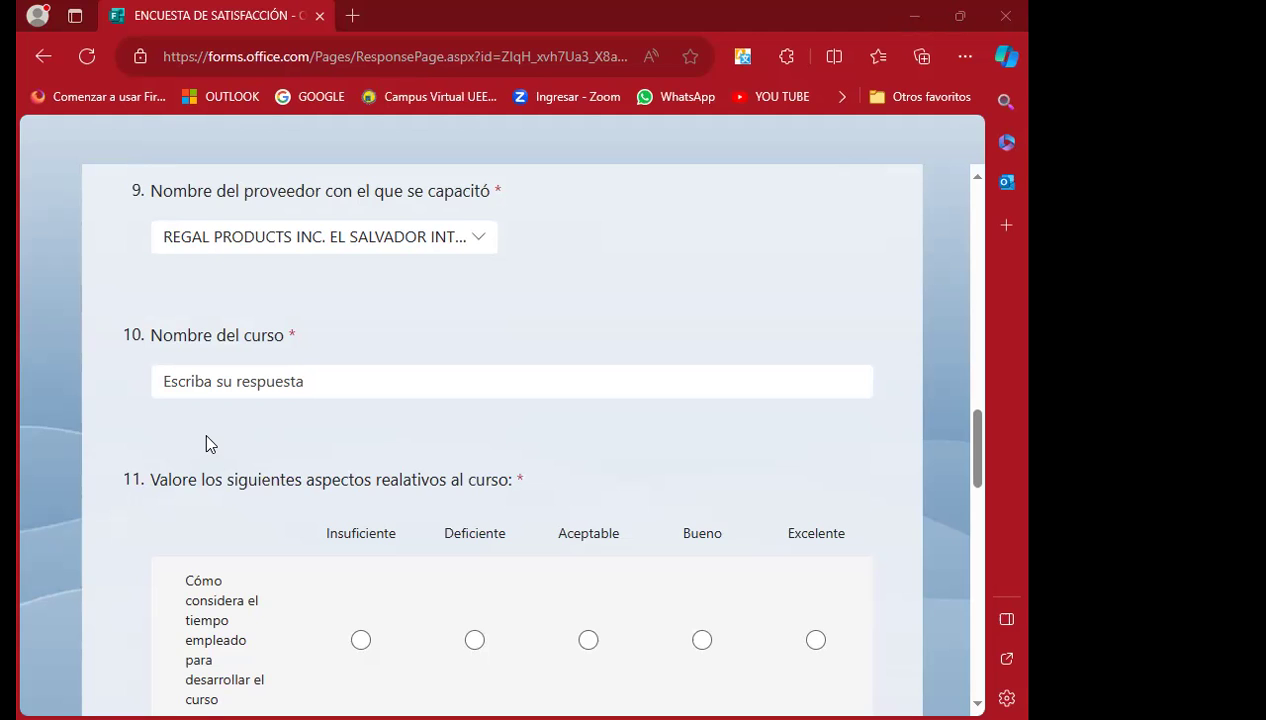
{"action": "left_click", "coordinate": [484, 248]}
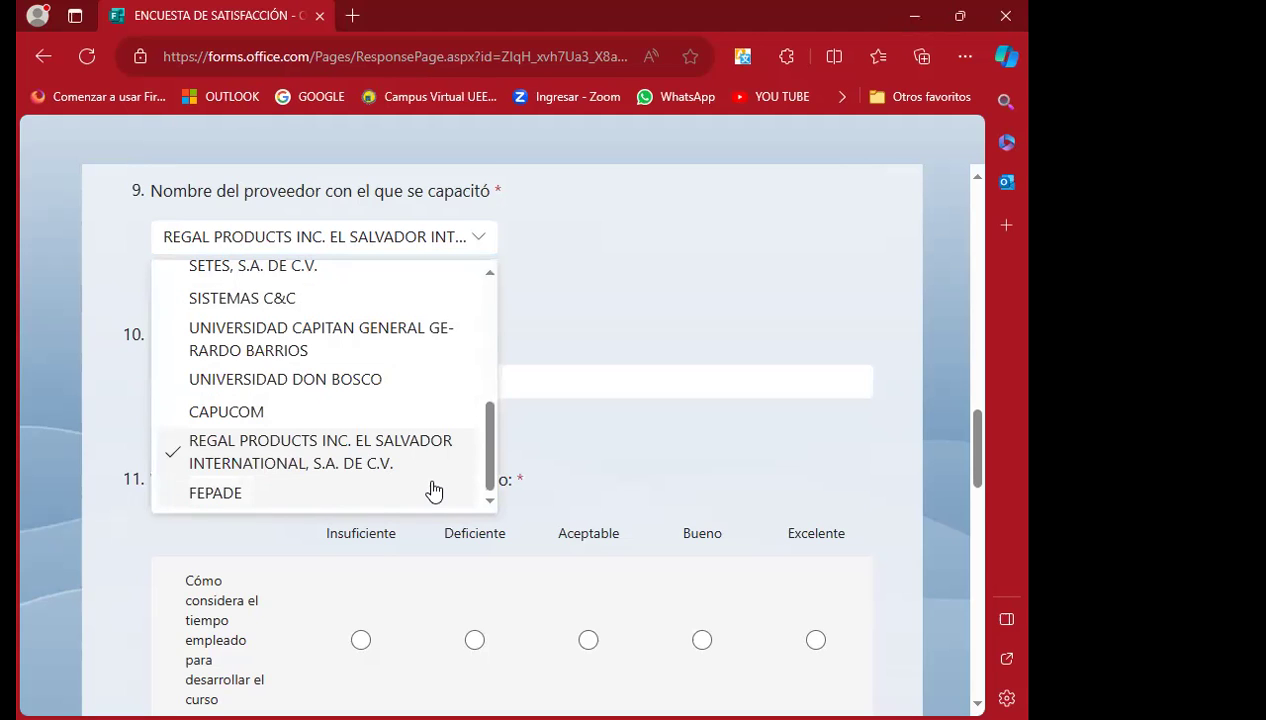
{"action": "left_click", "coordinate": [484, 248]}
{"action": "left_click", "coordinate": [483, 249]}
{"action": "left_click", "coordinate": [564, 237]}
{"action": "left_click", "coordinate": [178, 383]}
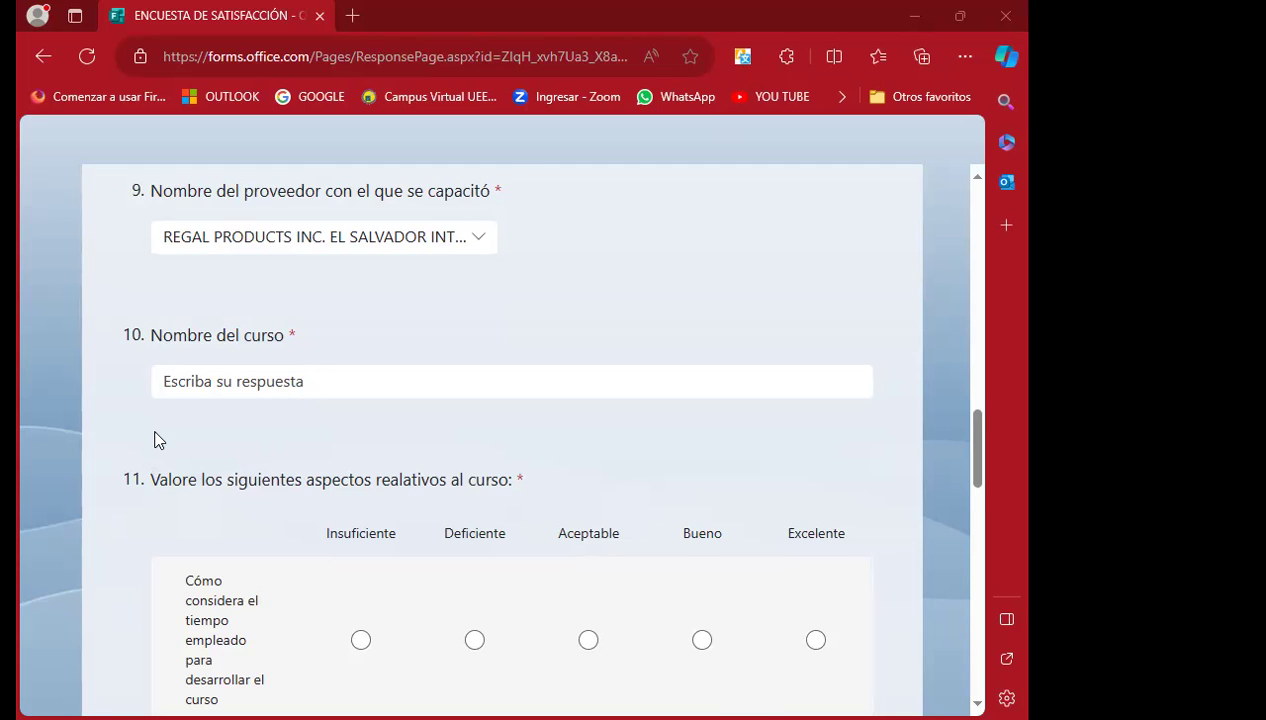
{"action": "scroll", "coordinate": [152, 437], "scroll_direction": "down", "scroll_amount": 3}
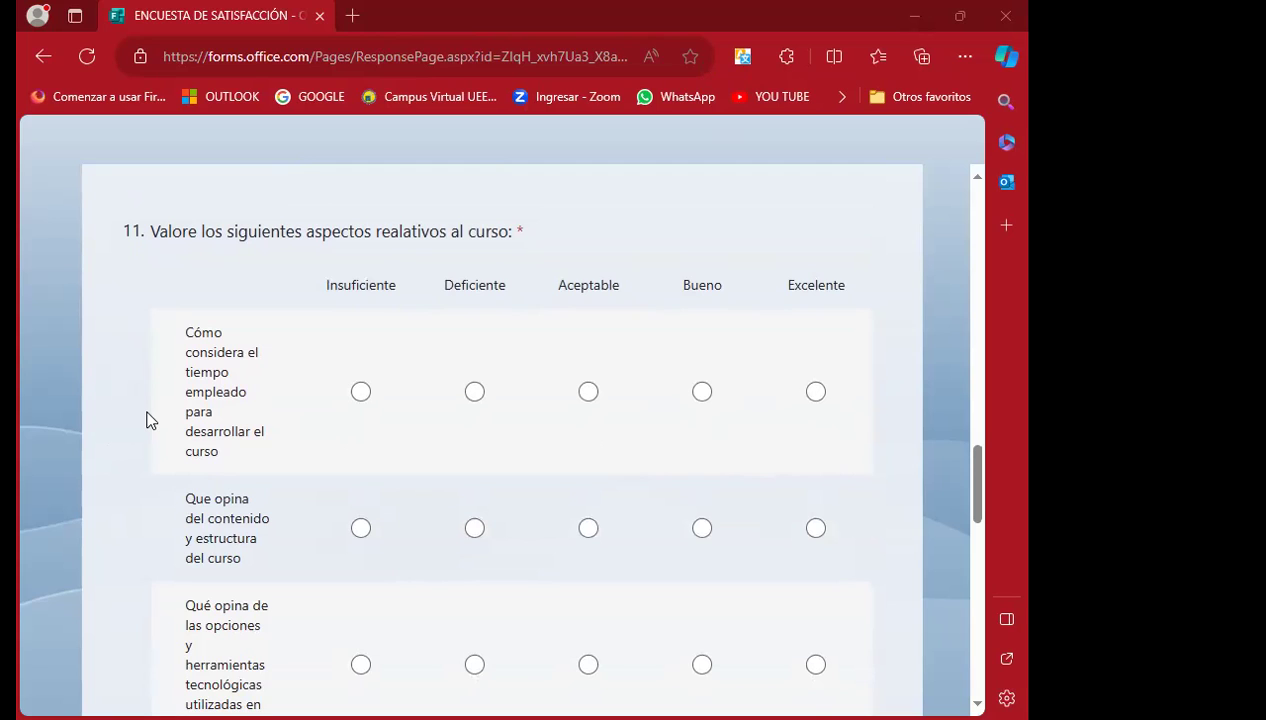
{"action": "scroll", "coordinate": [146, 420], "scroll_direction": "down", "scroll_amount": 1}
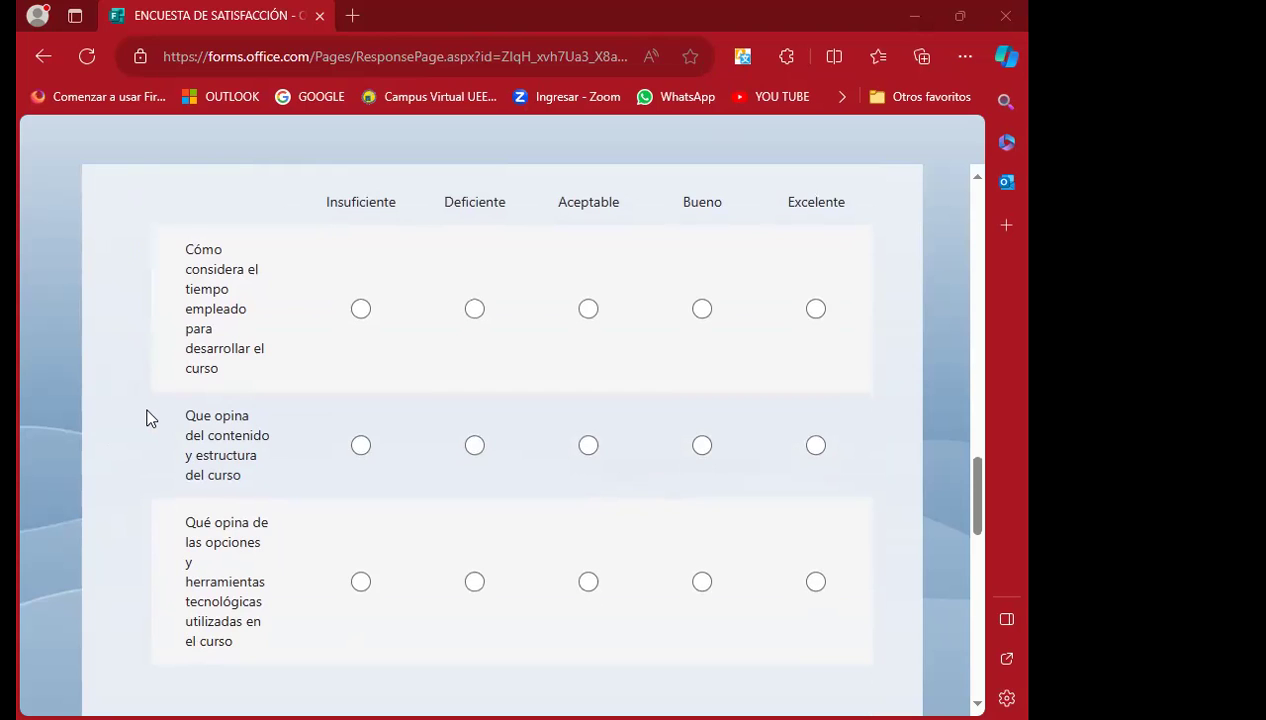
{"action": "scroll", "coordinate": [146, 418], "scroll_direction": "down", "scroll_amount": 1}
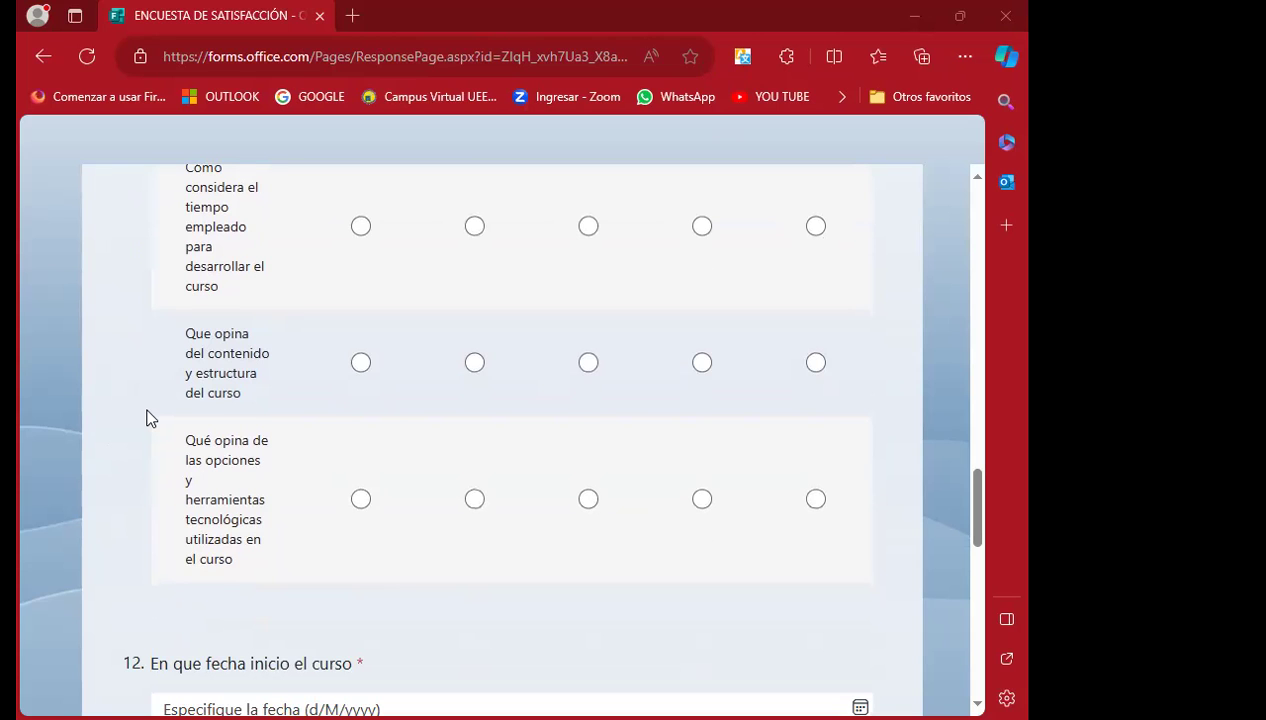
{"action": "scroll", "coordinate": [146, 418], "scroll_direction": "down", "scroll_amount": 1}
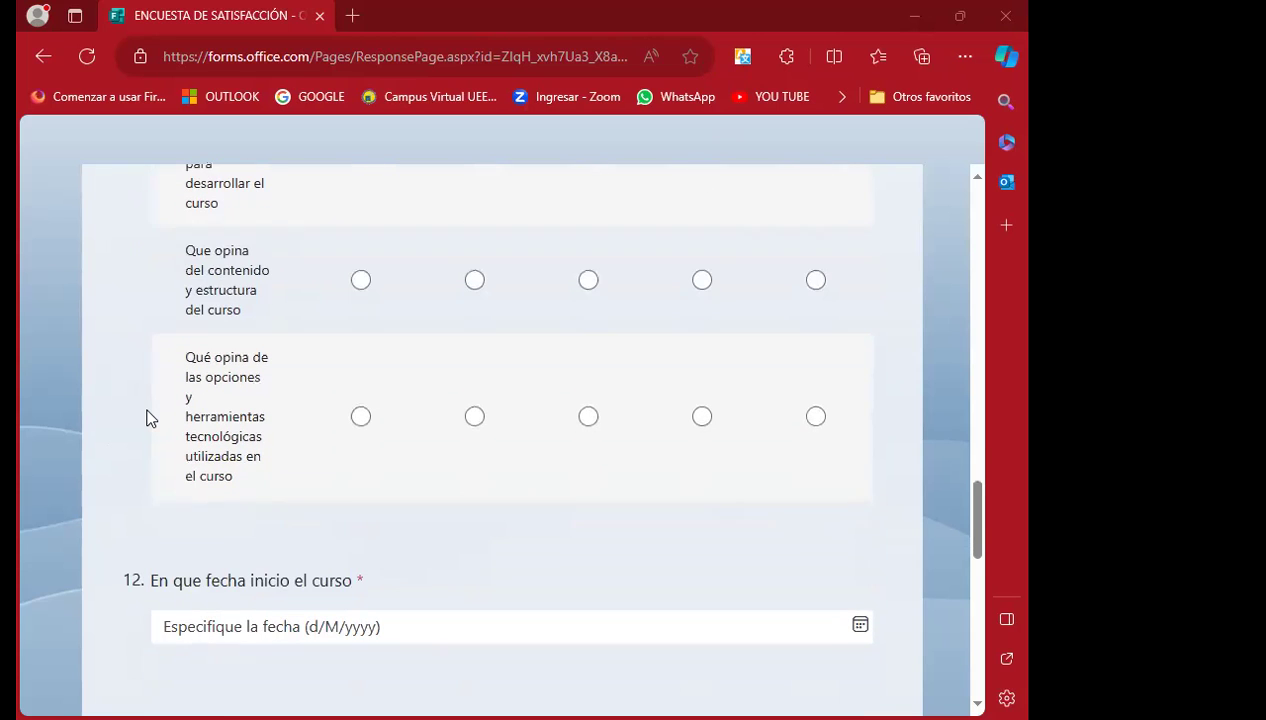
{"action": "scroll", "coordinate": [146, 418], "scroll_direction": "up", "scroll_amount": 1}
{"action": "scroll", "coordinate": [146, 418], "scroll_direction": "up", "scroll_amount": 1}
{"action": "scroll", "coordinate": [147, 415], "scroll_direction": "up", "scroll_amount": 1}
{"action": "scroll", "coordinate": [148, 412], "scroll_direction": "up", "scroll_amount": 1}
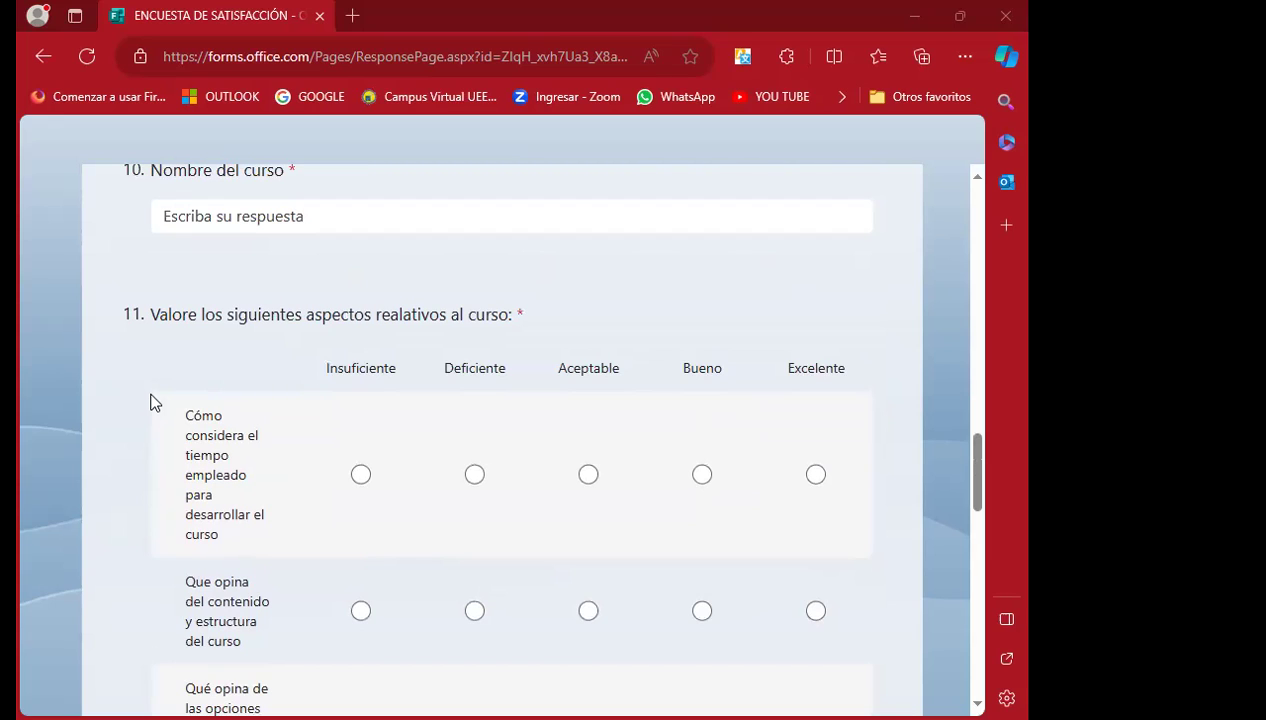
{"action": "scroll", "coordinate": [152, 402], "scroll_direction": "down", "scroll_amount": 2}
{"action": "scroll", "coordinate": [152, 402], "scroll_direction": "down", "scroll_amount": 3}
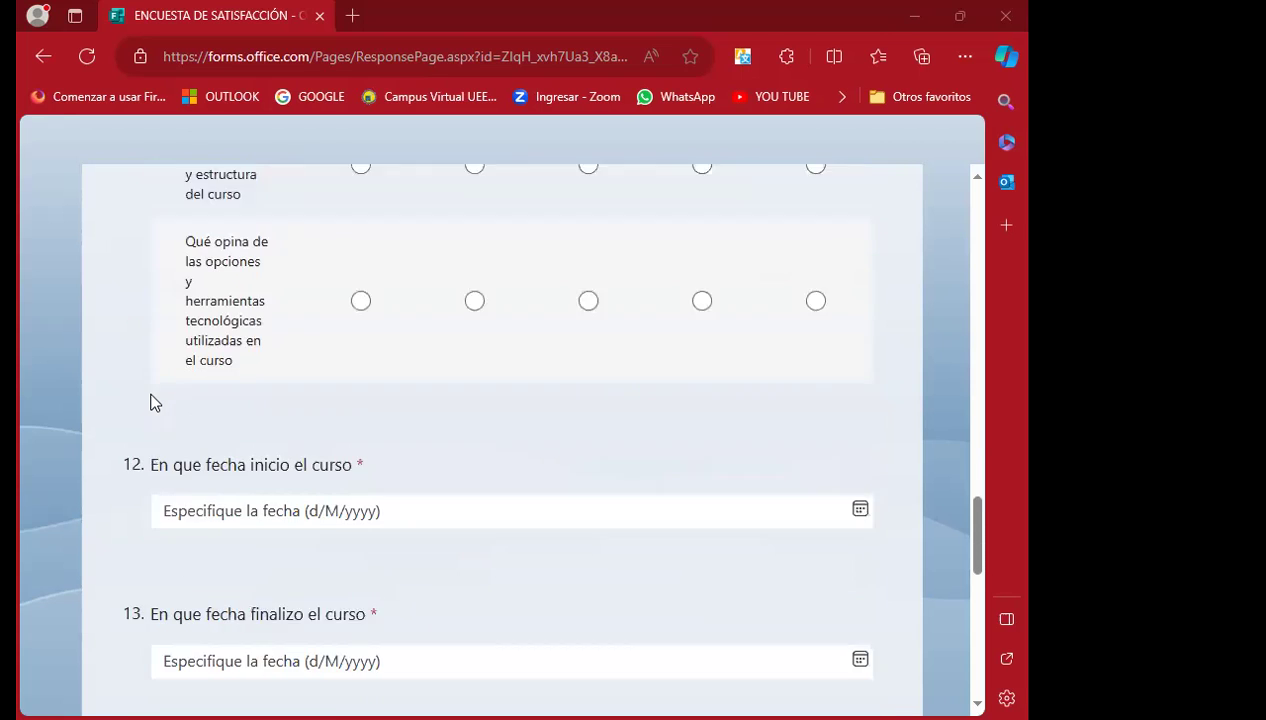
{"action": "scroll", "coordinate": [112, 386], "scroll_direction": "down", "scroll_amount": 1}
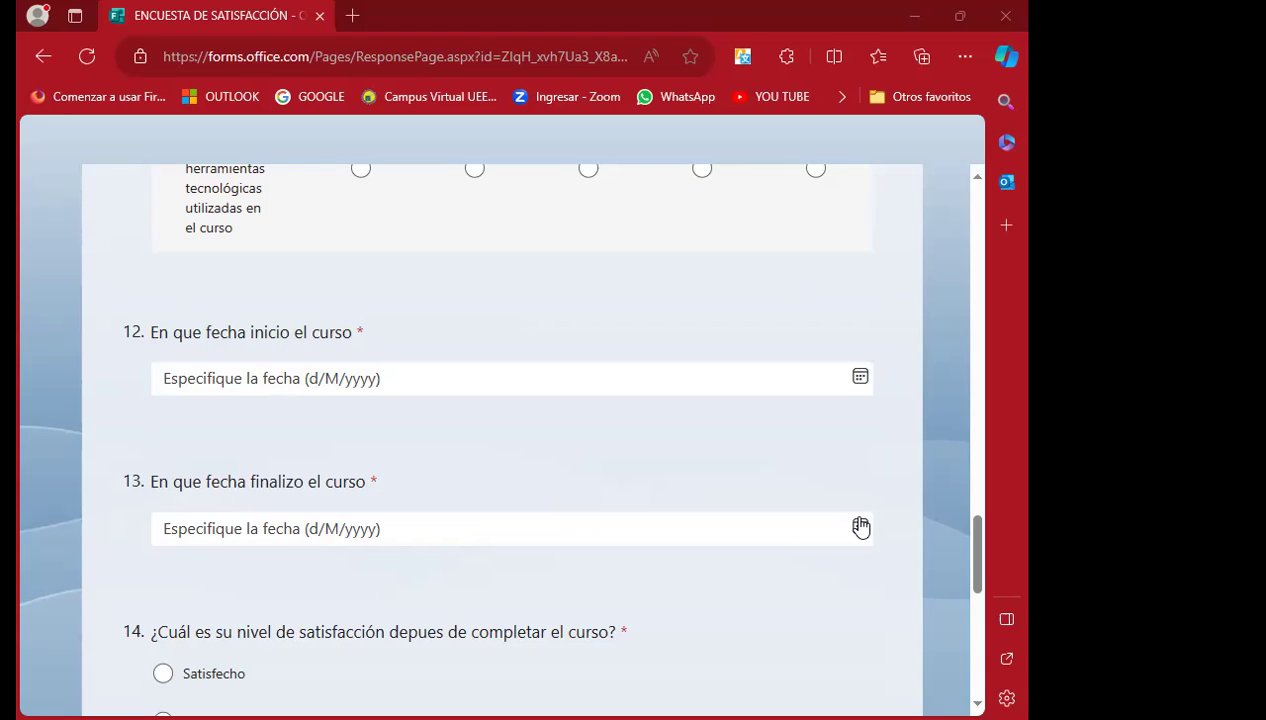
Pick 23/10/2023 as the course end date and 26/9/2023 as the start date from the calendars
{"action": "left_click", "coordinate": [828, 527]}
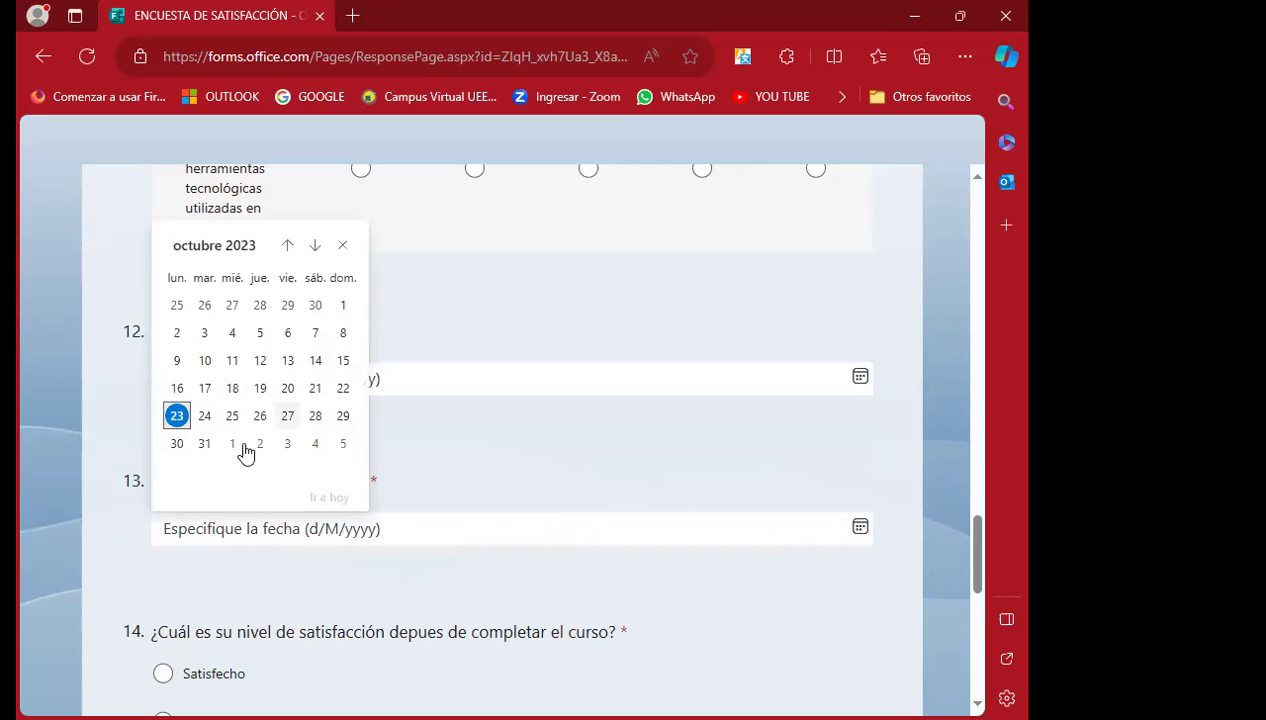
{"action": "left_click", "coordinate": [176, 415]}
{"action": "left_click", "coordinate": [860, 378]}
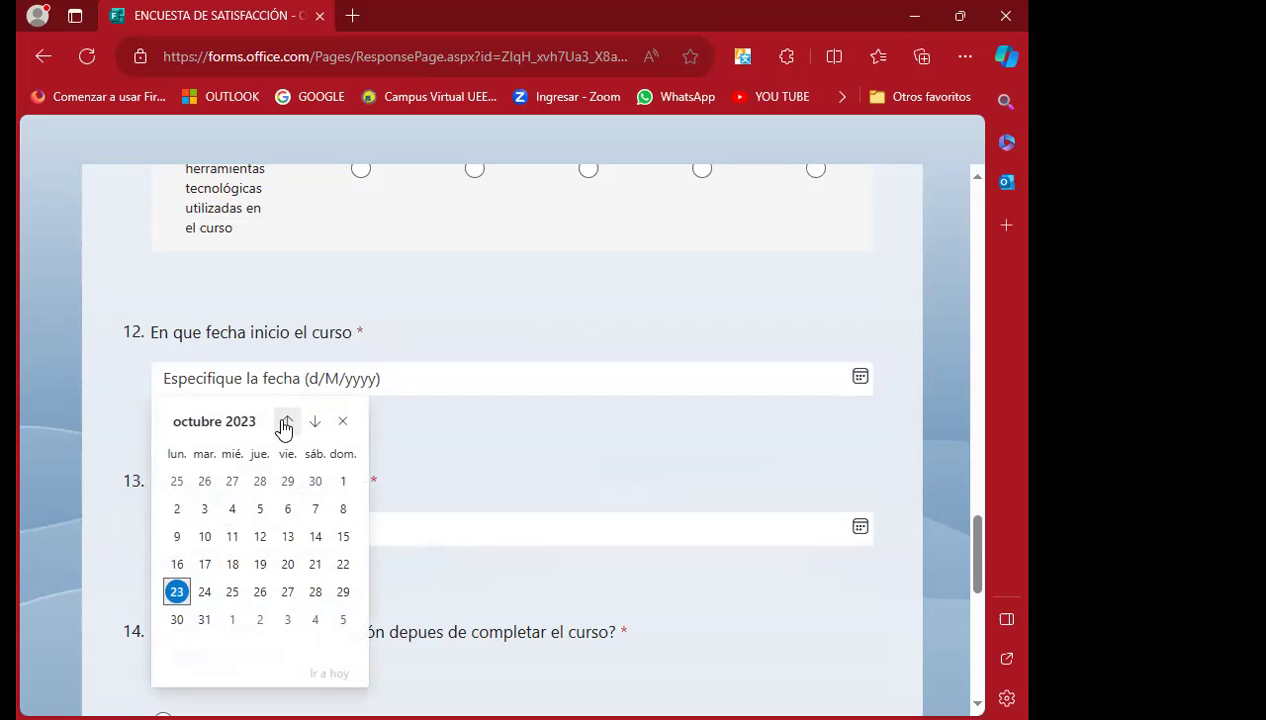
{"action": "left_click", "coordinate": [287, 421]}
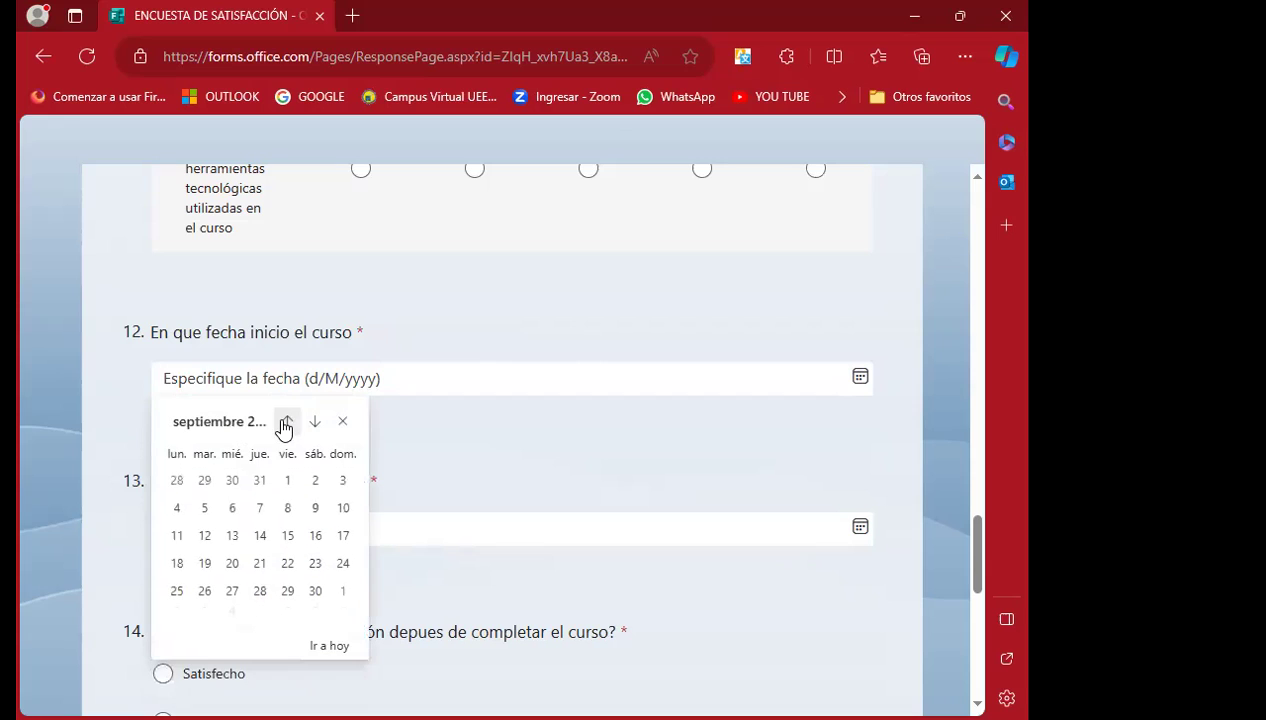
{"action": "left_click", "coordinate": [206, 597]}
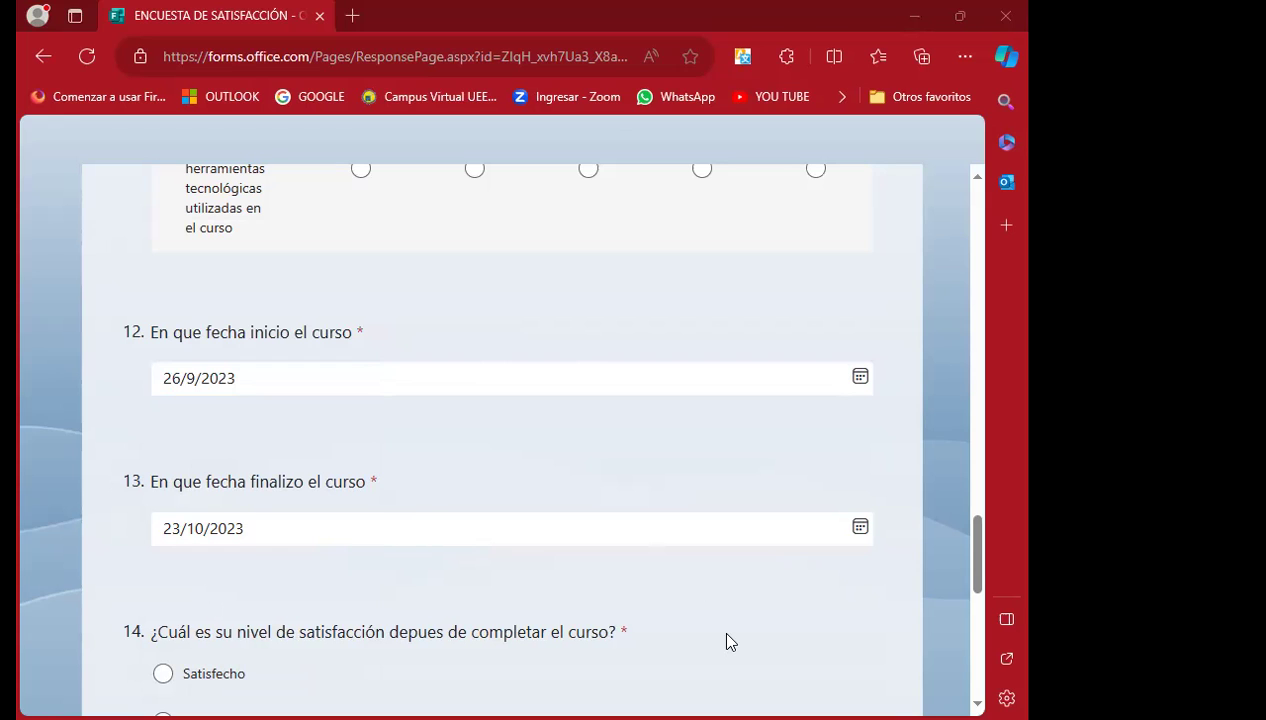
Scroll down to questions 15 and 16 and the Enviar button at the survey's end
{"action": "scroll", "coordinate": [727, 641], "scroll_direction": "down", "scroll_amount": 2}
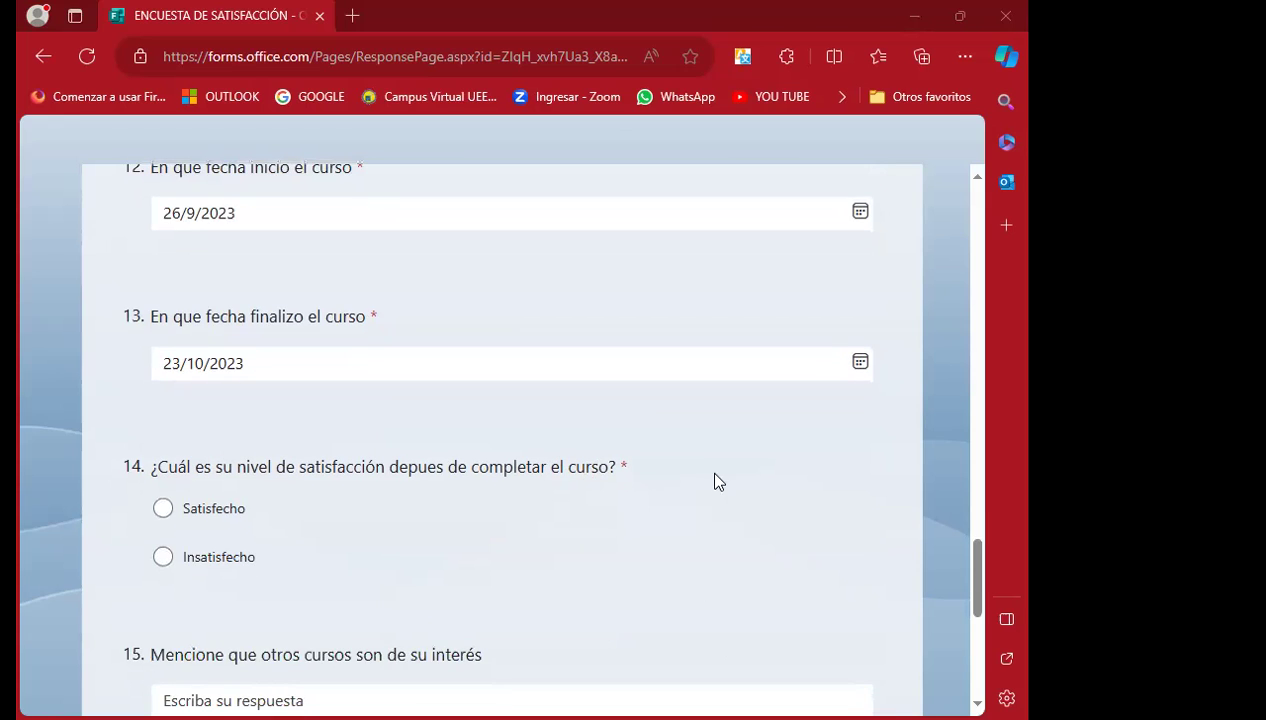
{"action": "scroll", "coordinate": [749, 466], "scroll_direction": "down", "scroll_amount": 2}
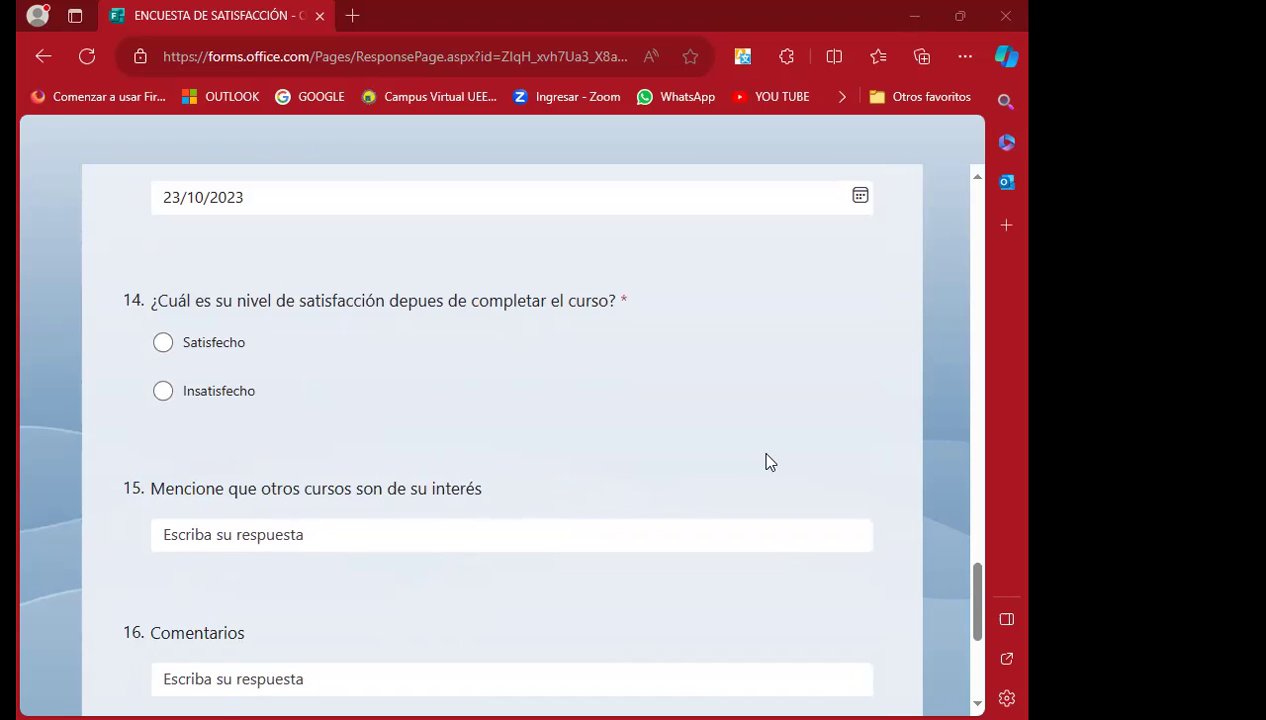
{"action": "scroll", "coordinate": [770, 445], "scroll_direction": "down", "scroll_amount": 1}
{"action": "scroll", "coordinate": [675, 494], "scroll_direction": "down", "scroll_amount": 1}
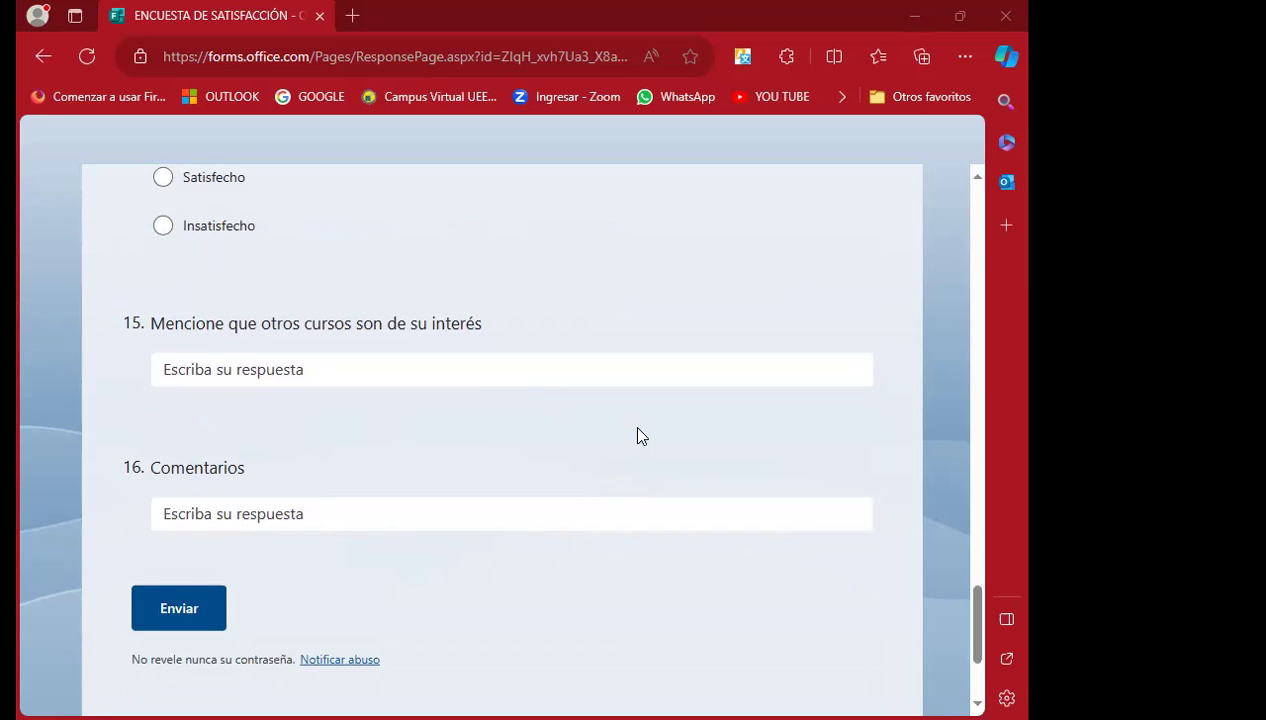
{"action": "left_click", "coordinate": [342, 518]}
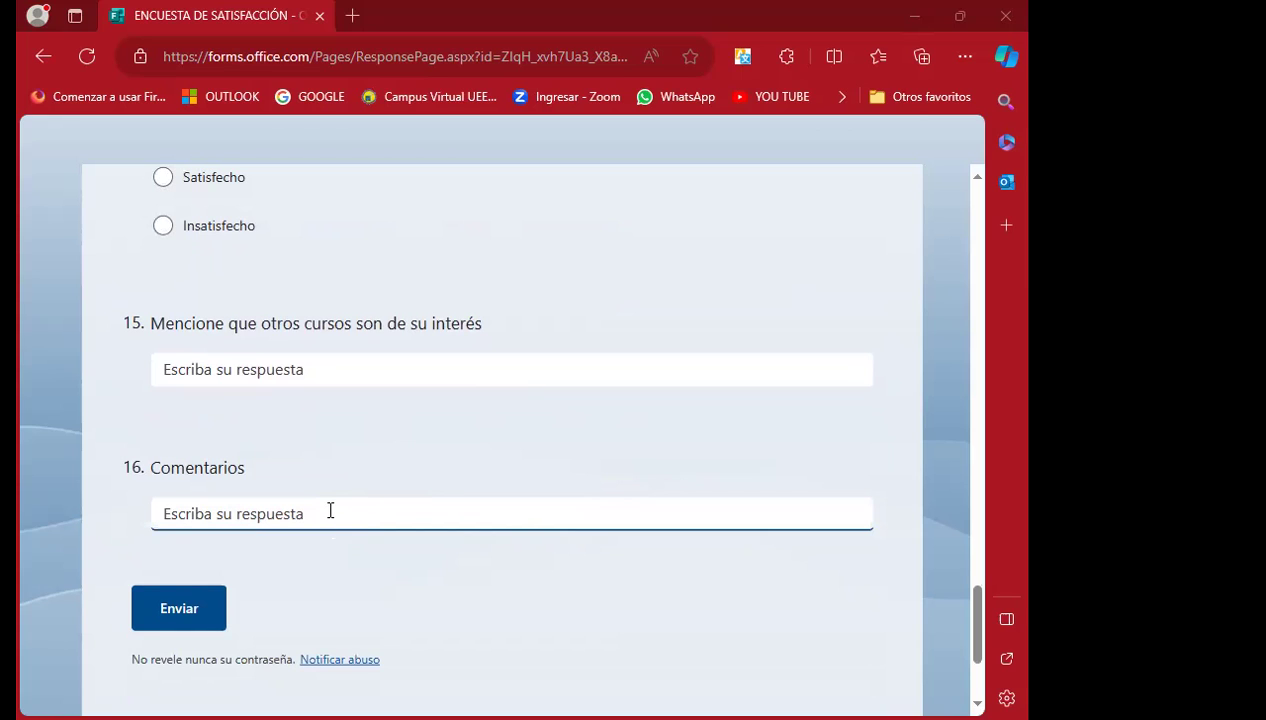
{"action": "type", "text": "jhj"}
{"action": "key", "text": "BackSpace"}
{"action": "key", "text": "BackSpace"}
{"action": "key", "text": "BackSpace"}
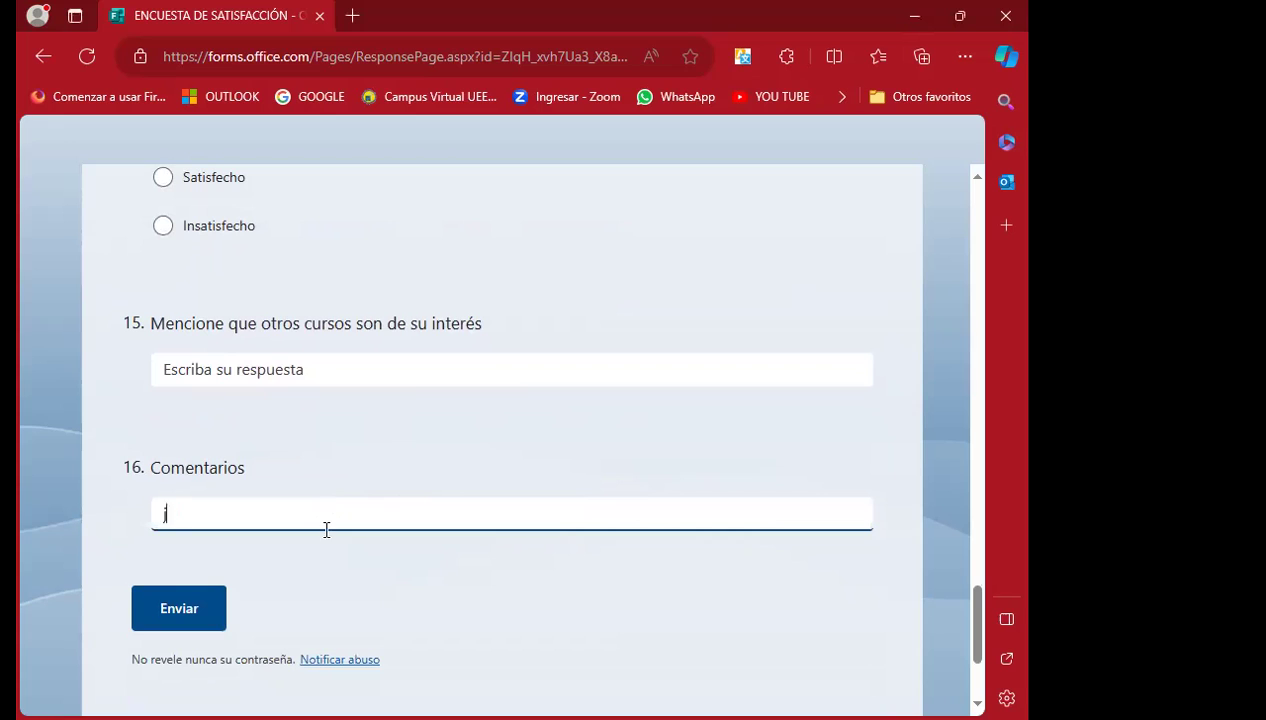
{"action": "scroll", "coordinate": [313, 467], "scroll_direction": "down", "scroll_amount": 1}
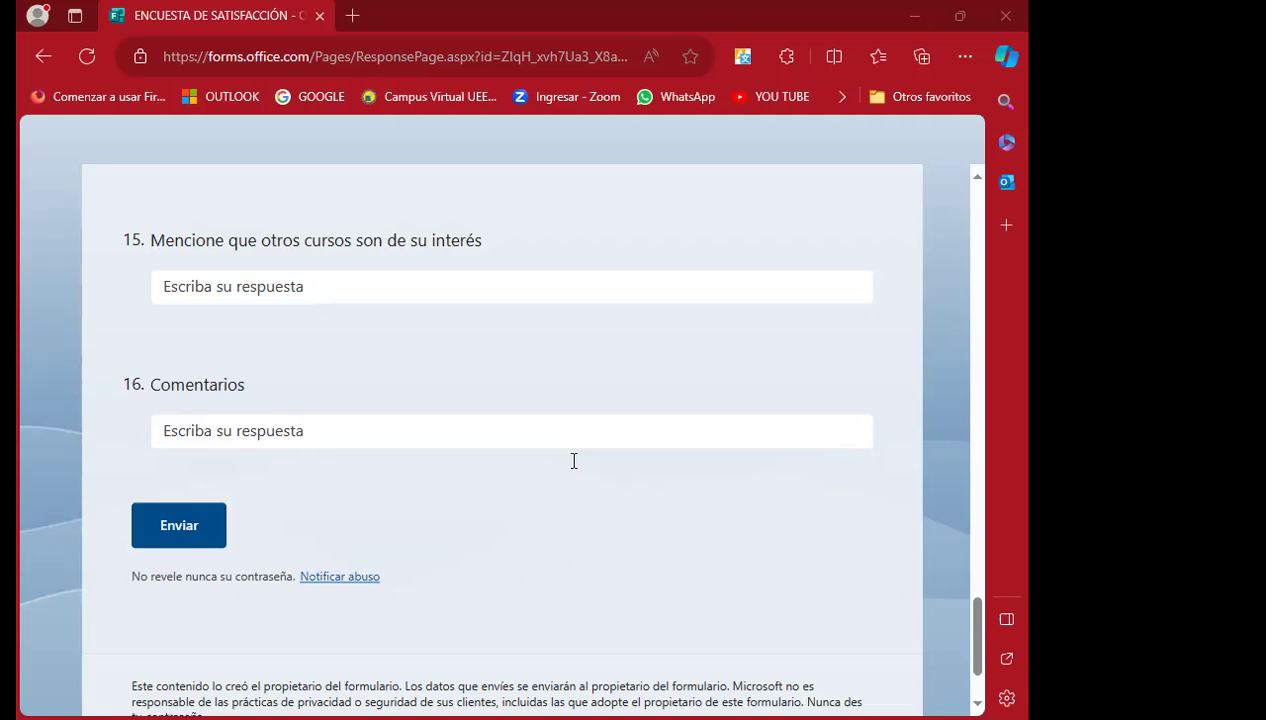
{"action": "key", "text": "Tab"}
{"action": "mouse_move", "coordinate": [607, 687]}
{"action": "scroll", "coordinate": [343, 534], "scroll_direction": "up", "scroll_amount": 1}
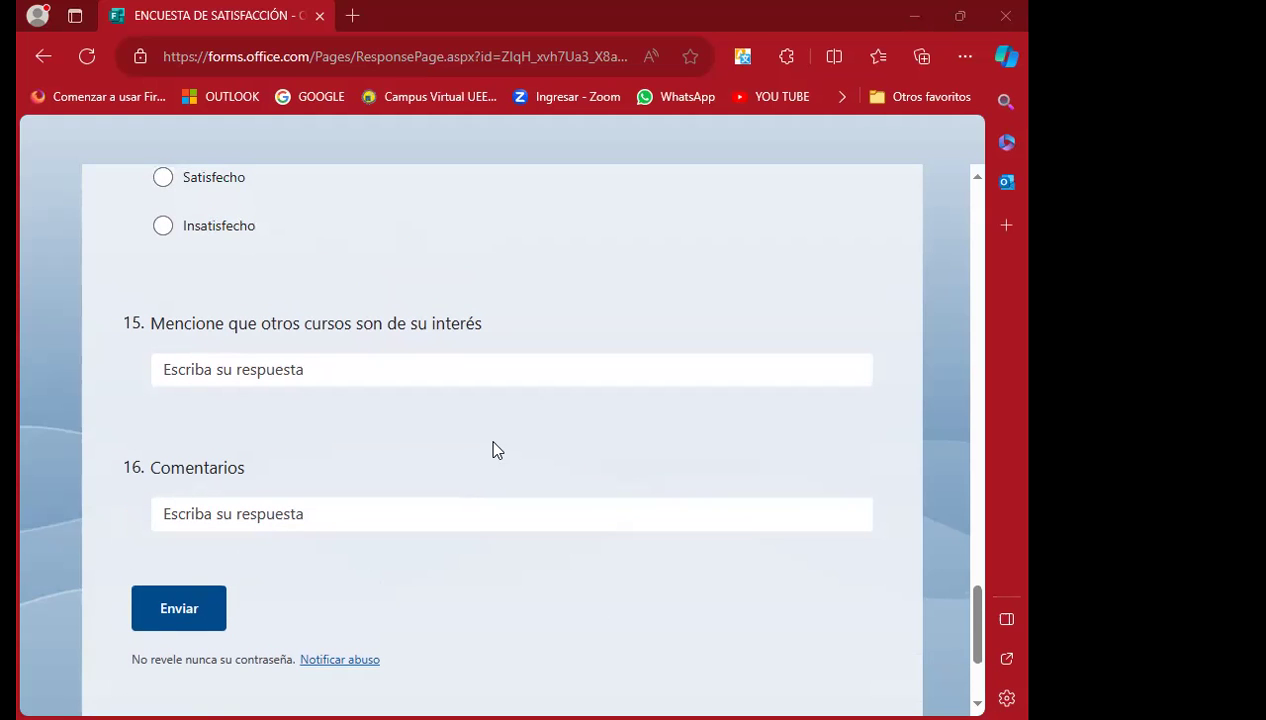
{"action": "scroll", "coordinate": [476, 497], "scroll_direction": "up", "scroll_amount": 3}
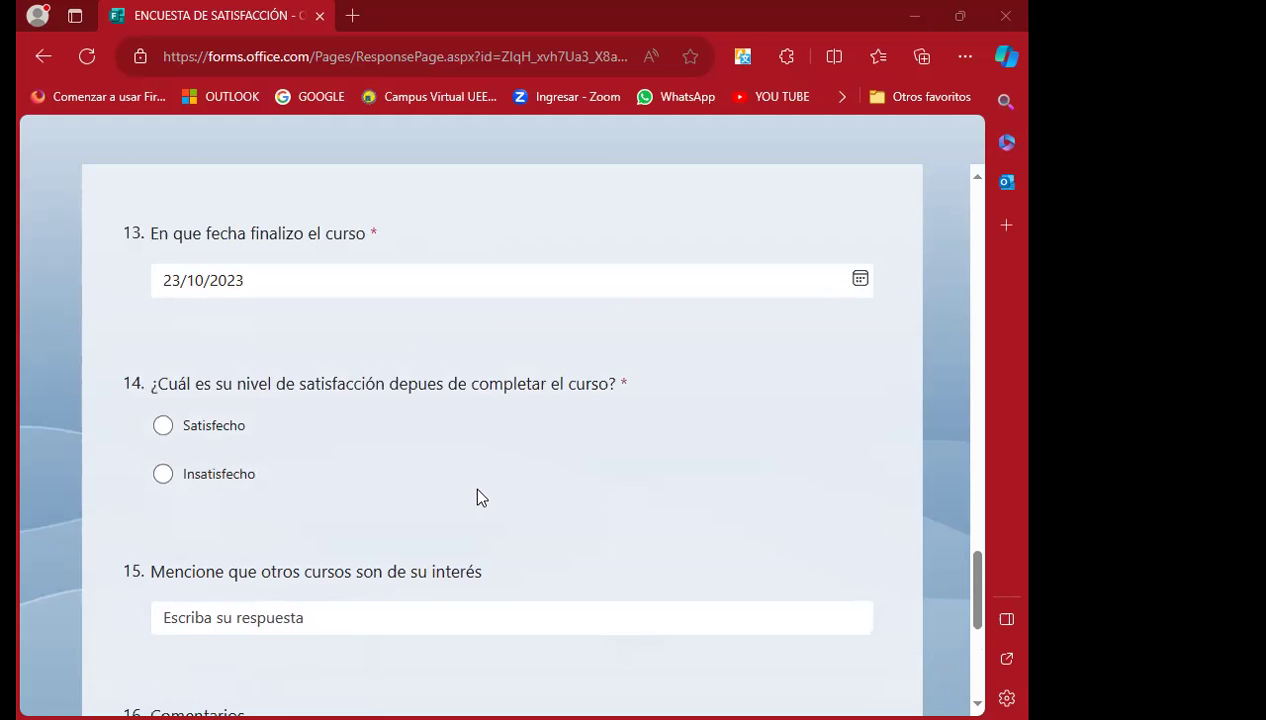
{"action": "scroll", "coordinate": [476, 497], "scroll_direction": "down", "scroll_amount": 3}
{"action": "scroll", "coordinate": [421, 486], "scroll_direction": "up", "scroll_amount": 3}
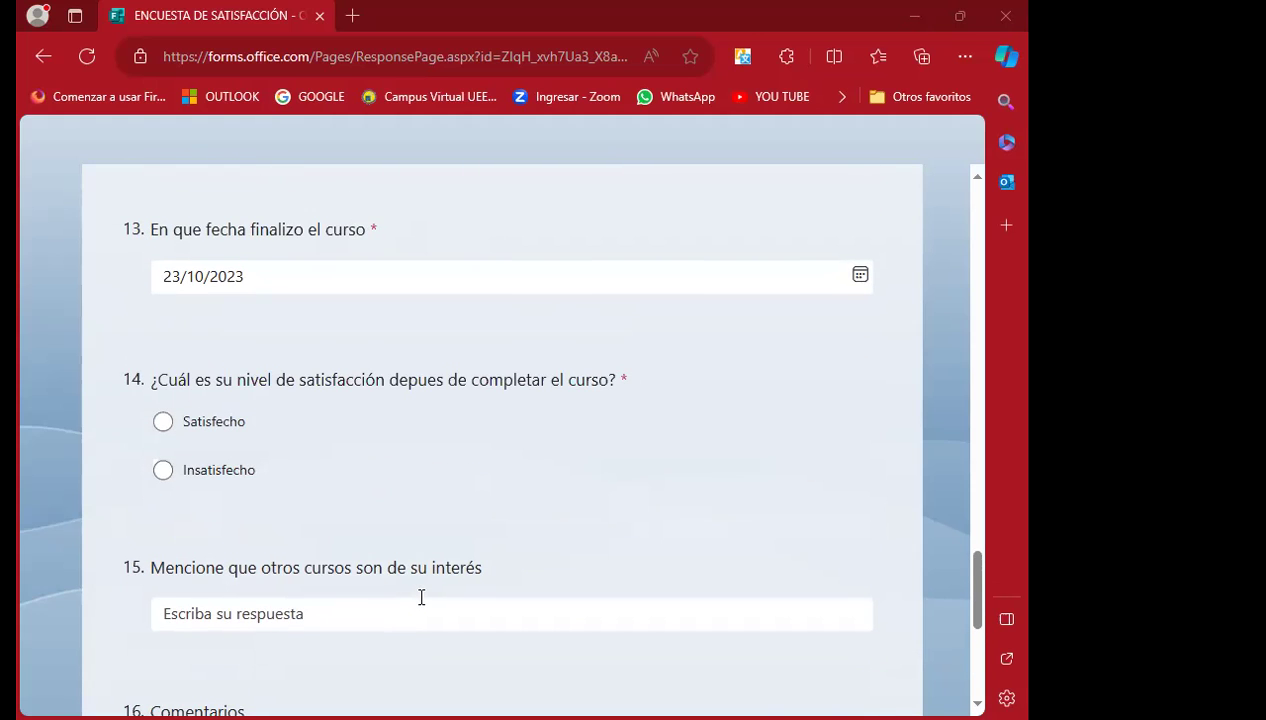
{"action": "scroll", "coordinate": [421, 597], "scroll_direction": "up", "scroll_amount": 1}
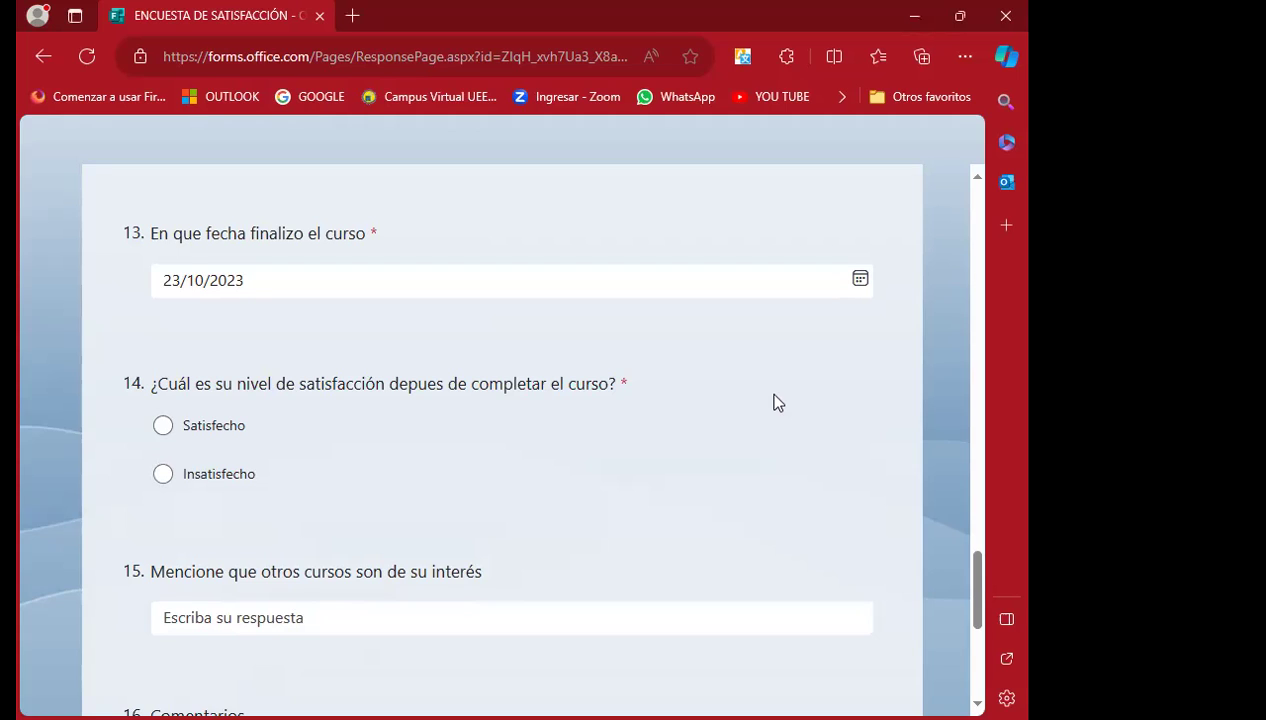
{"action": "left_click", "coordinate": [536, 627]}
{"action": "scroll", "coordinate": [566, 600], "scroll_direction": "down", "scroll_amount": 3}
{"action": "scroll", "coordinate": [562, 587], "scroll_direction": "up", "scroll_amount": 3}
{"action": "scroll", "coordinate": [565, 582], "scroll_direction": "up", "scroll_amount": 5}
{"action": "scroll", "coordinate": [566, 581], "scroll_direction": "up", "scroll_amount": 5}
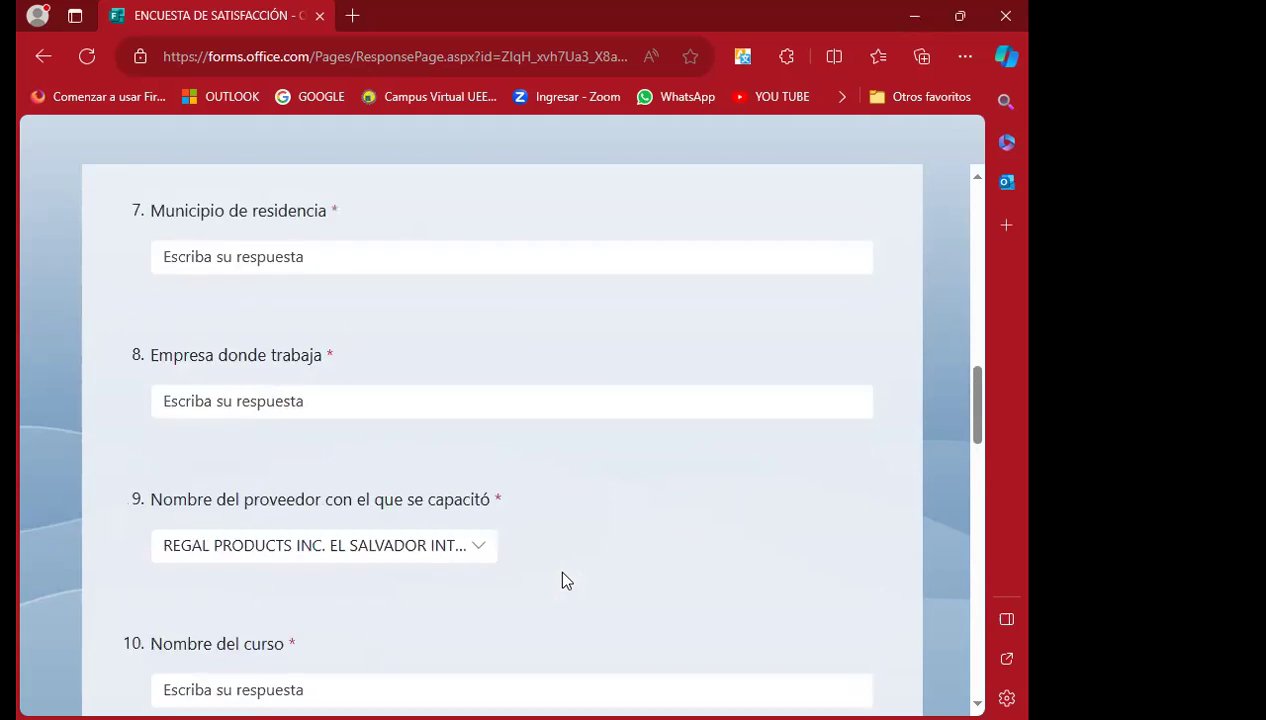
{"action": "scroll", "coordinate": [523, 560], "scroll_direction": "up", "scroll_amount": 5}
{"action": "scroll", "coordinate": [478, 548], "scroll_direction": "up", "scroll_amount": 3}
{"action": "scroll", "coordinate": [438, 545], "scroll_direction": "up", "scroll_amount": 3}
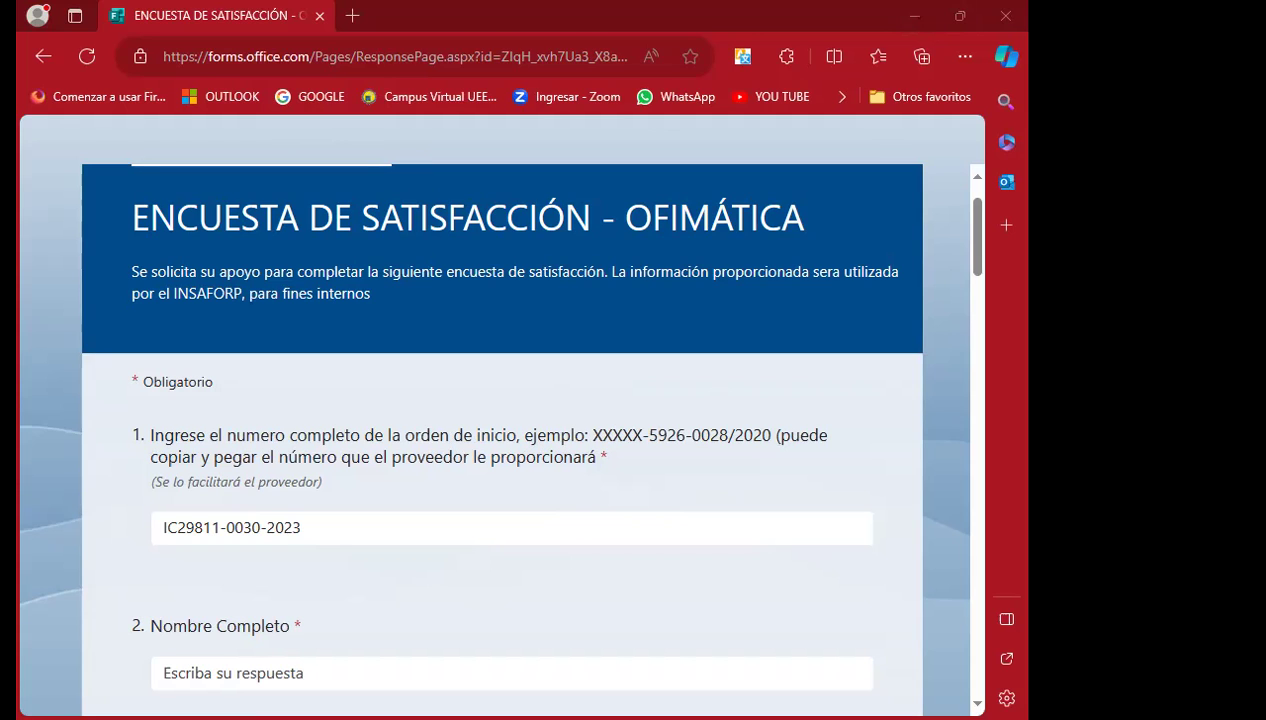
{"action": "scroll", "coordinate": [770, 487], "scroll_direction": "down", "scroll_amount": 5}
{"action": "scroll", "coordinate": [769, 475], "scroll_direction": "down", "scroll_amount": 2}
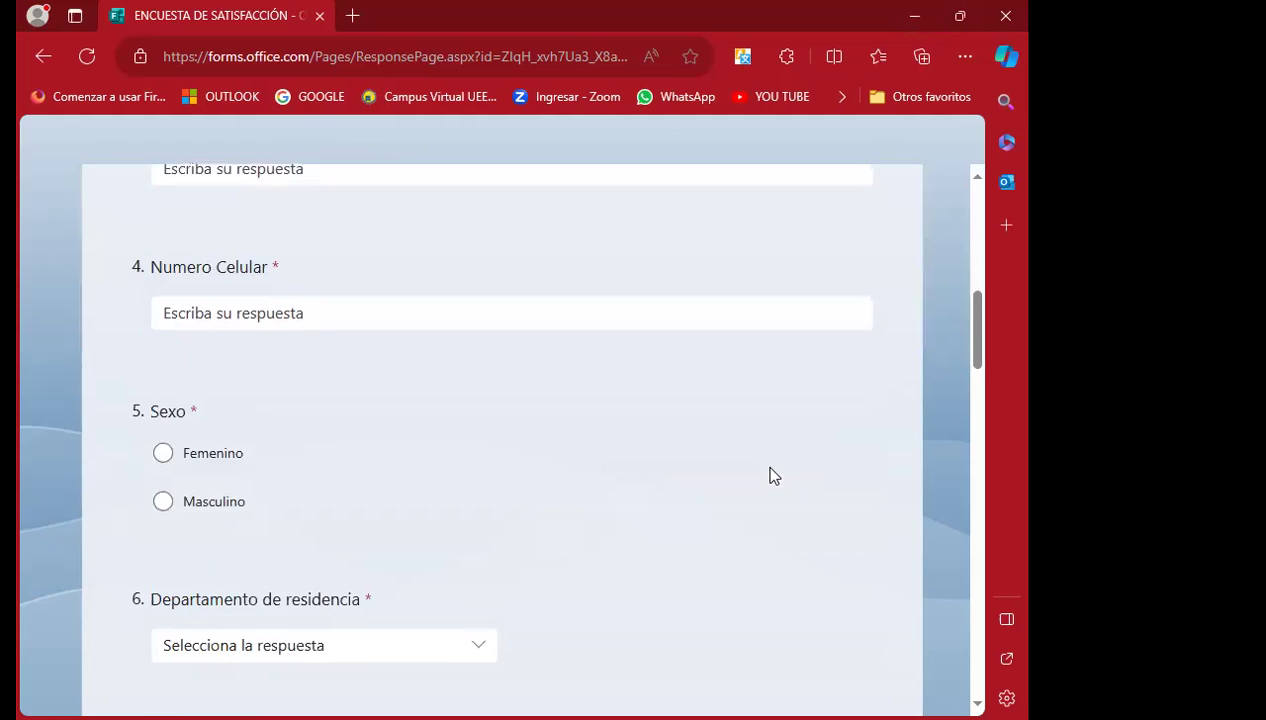
{"action": "scroll", "coordinate": [505, 533], "scroll_direction": "down", "scroll_amount": 1}
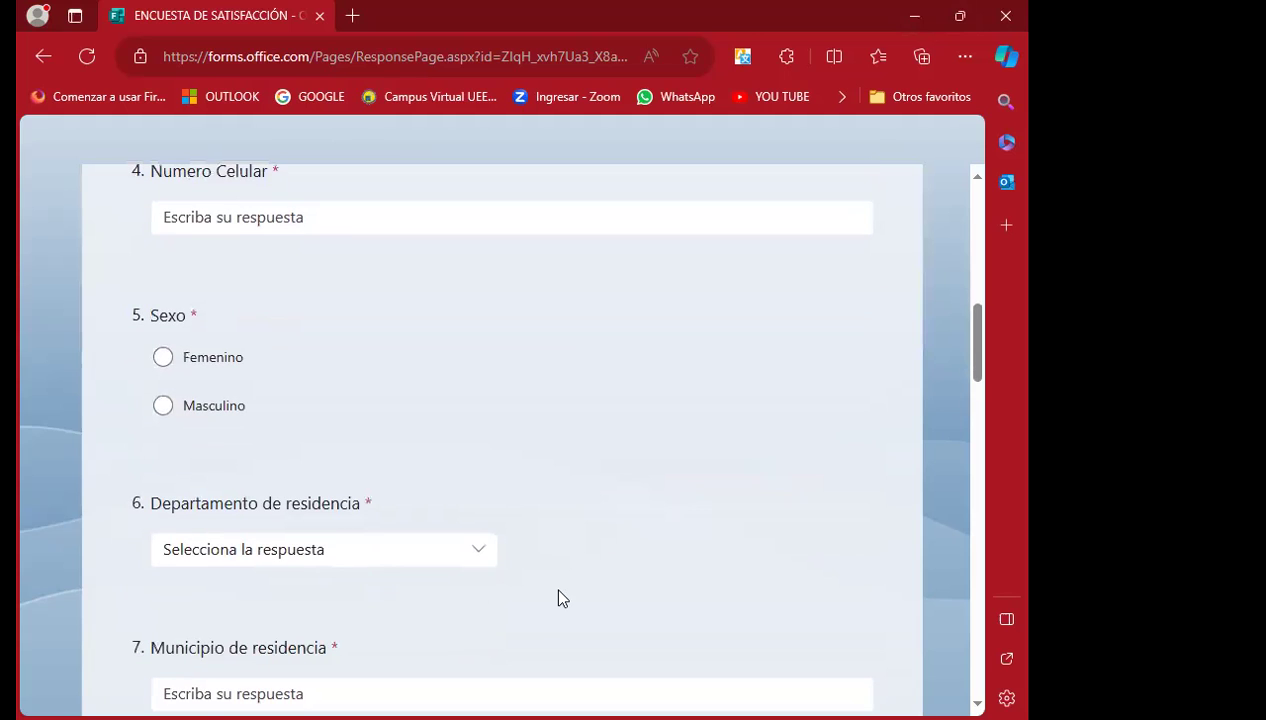